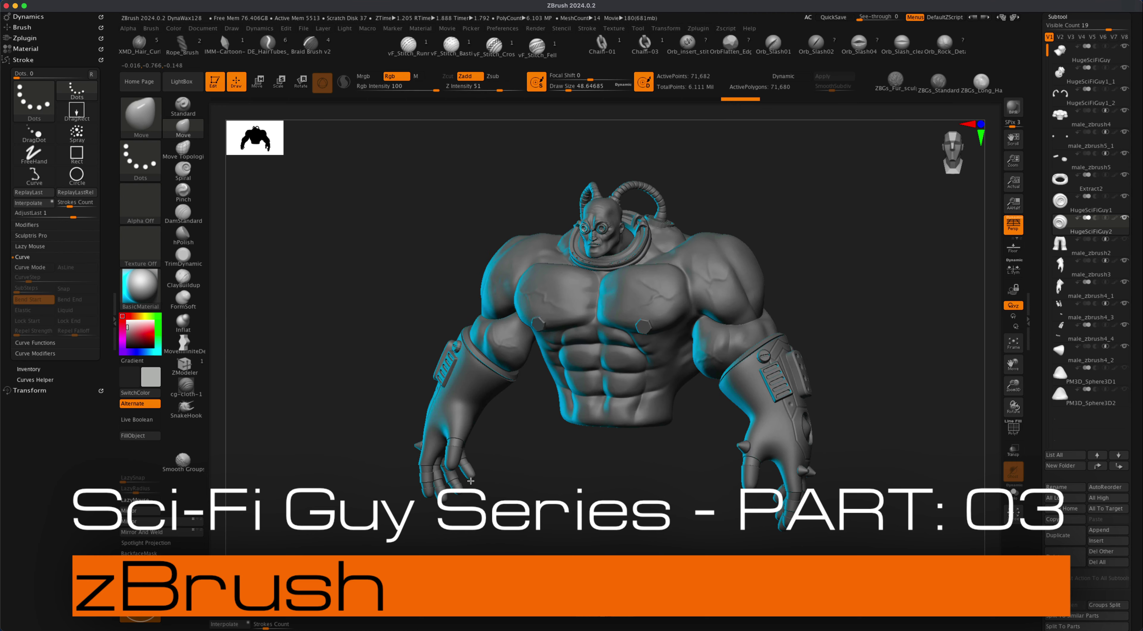
Step: Select the IMM MachineParts insert brush for adding mechanical parts to the character's shoulders
mouse_move(543, 484)
mouse_down()
mouse_move(573, 484)
mouse_move(542, 480)
mouse_up()
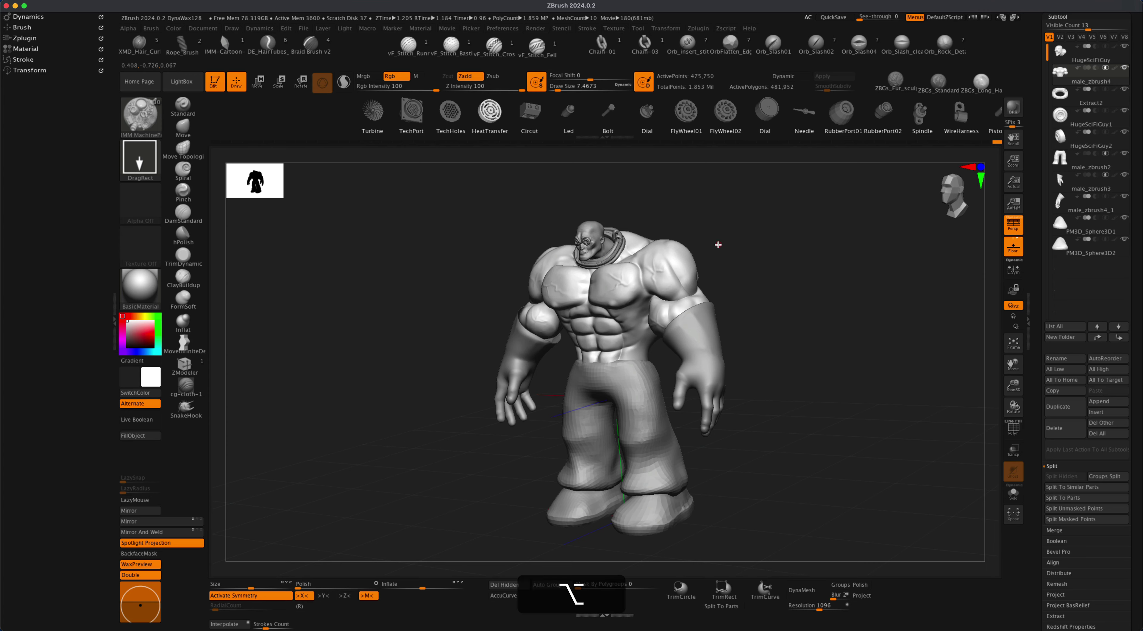
mouse_move(717, 245)
alt+mouse_down()
mouse_move(732, 261)
mouse_move(785, 257)
mouse_move(799, 334)
mouse_move(870, 329)
mouse_move(788, 344)
mouse_move(832, 363)
mouse_move(883, 335)
mouse_move(875, 328)
mouse_move(858, 372)
mouse_move(816, 293)
mouse_move(822, 276)
mouse_move(805, 307)
mouse_move(765, 255)
mouse_move(735, 313)
mouse_move(667, 335)
alt+mouse_up()
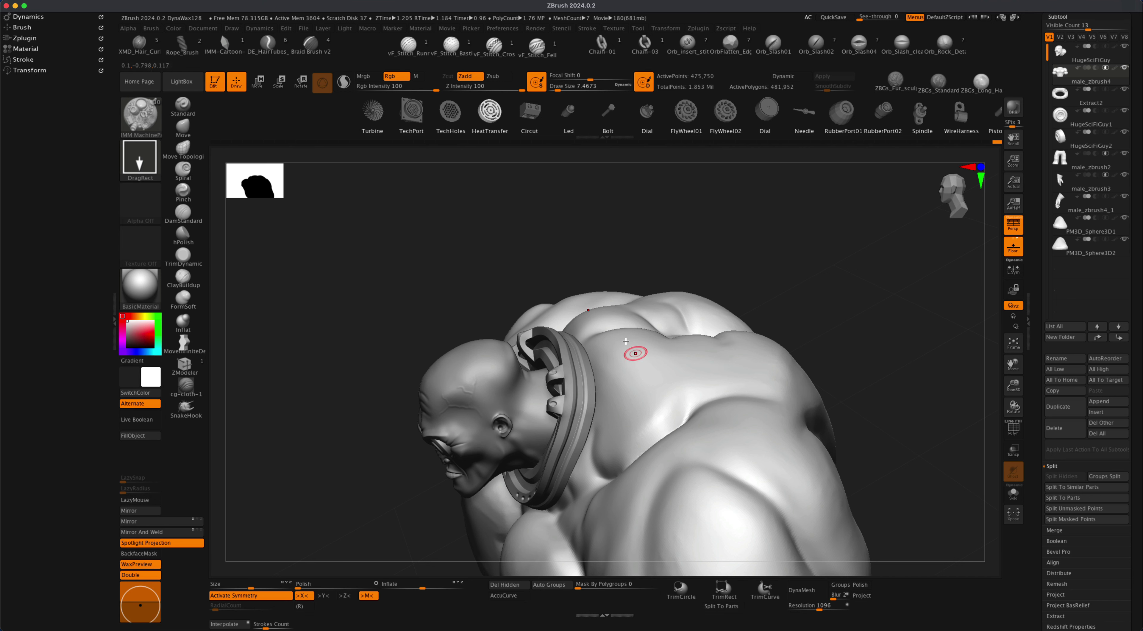
drag(418, 315, 439, 296)
mouse_move(708, 312)
mouse_down()
mouse_move(724, 271)
mouse_move(765, 316)
mouse_move(753, 319)
mouse_move(759, 306)
mouse_move(760, 324)
mouse_move(801, 306)
mouse_move(809, 335)
mouse_move(840, 344)
mouse_up()
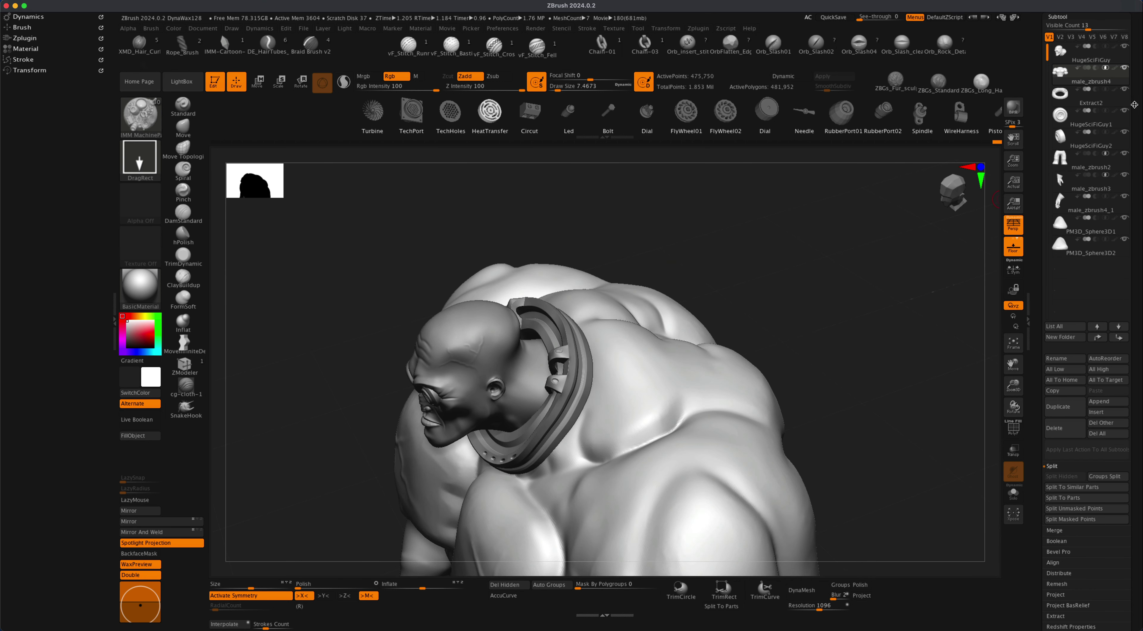
drag(1134, 107, 1139, 168)
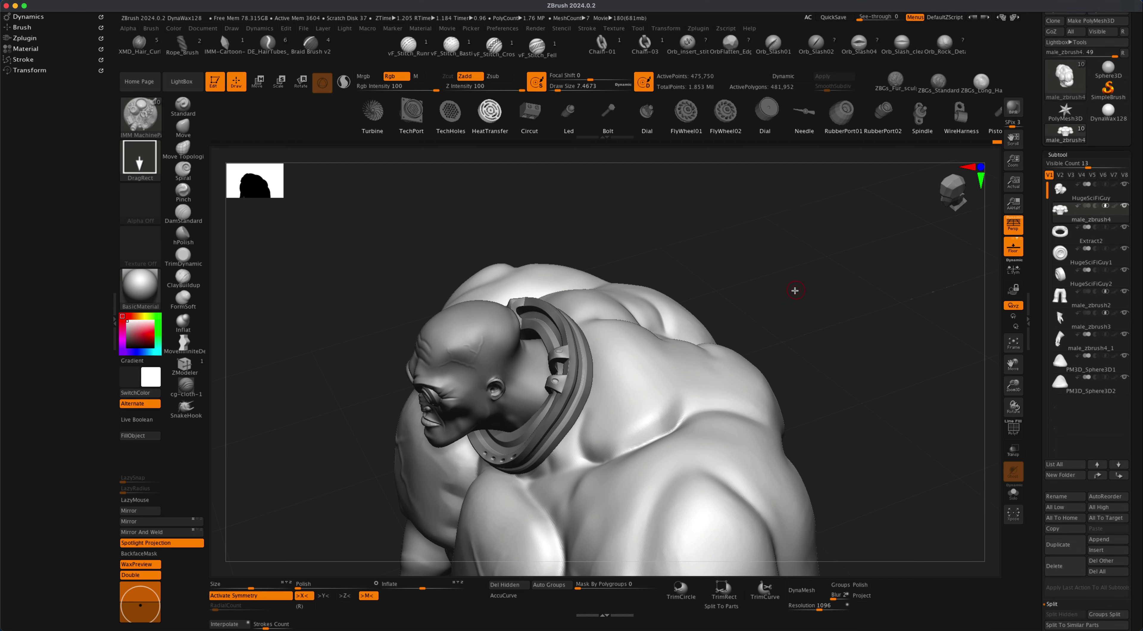
drag(793, 289, 788, 292)
click(137, 124)
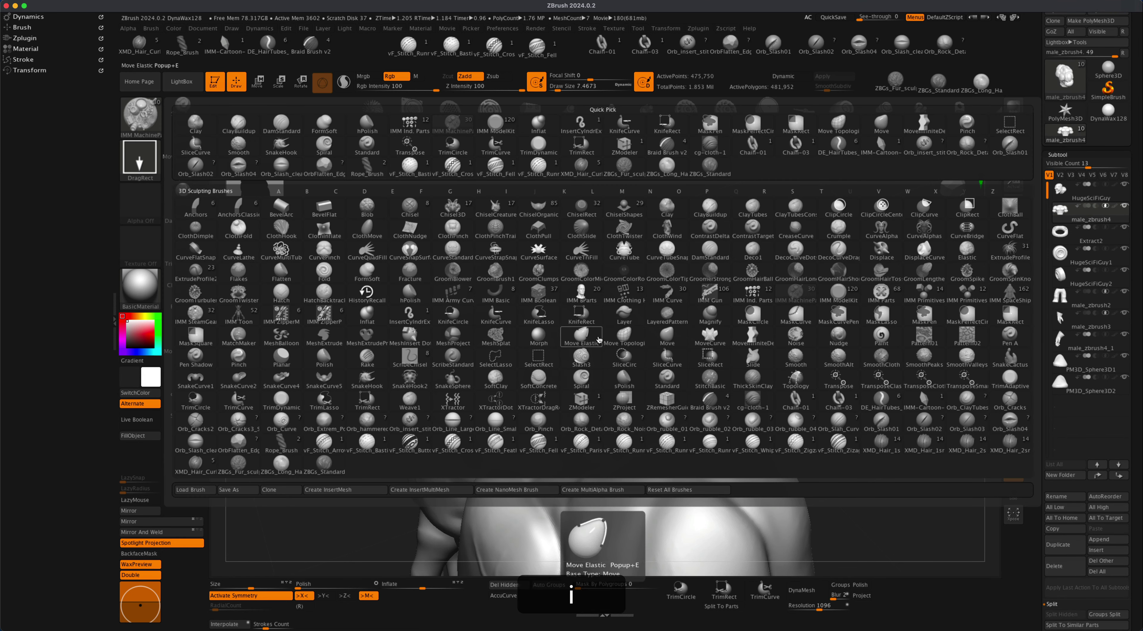
key(i)
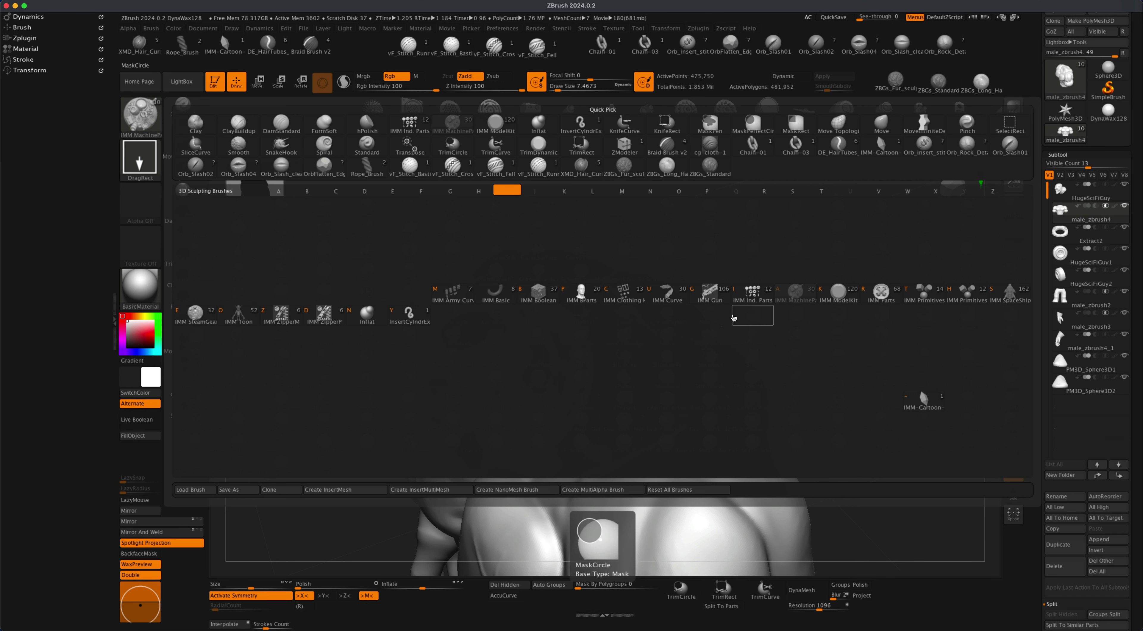
click(795, 293)
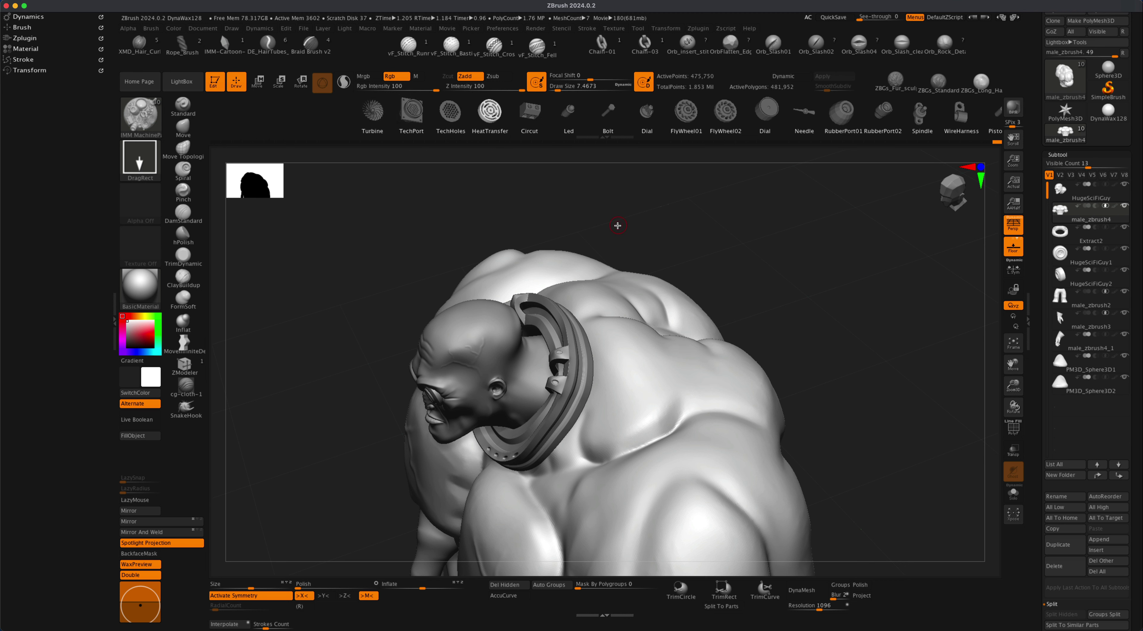
Step: Choose the HeatTransfer part from the brush's set of MultiMesh inserts
key(m)
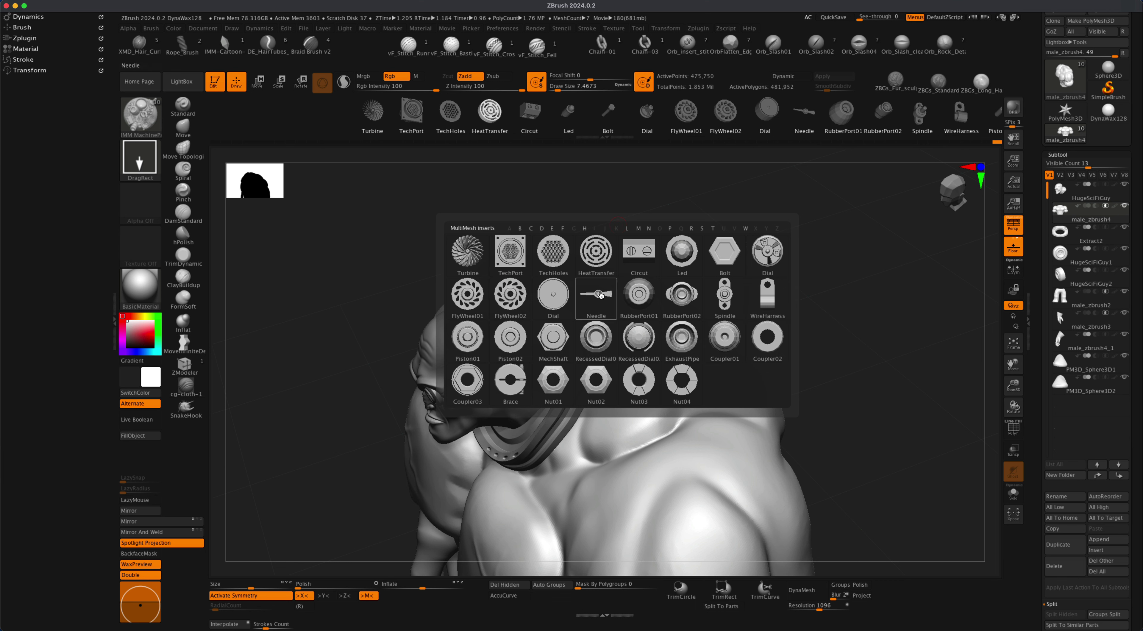
click(595, 280)
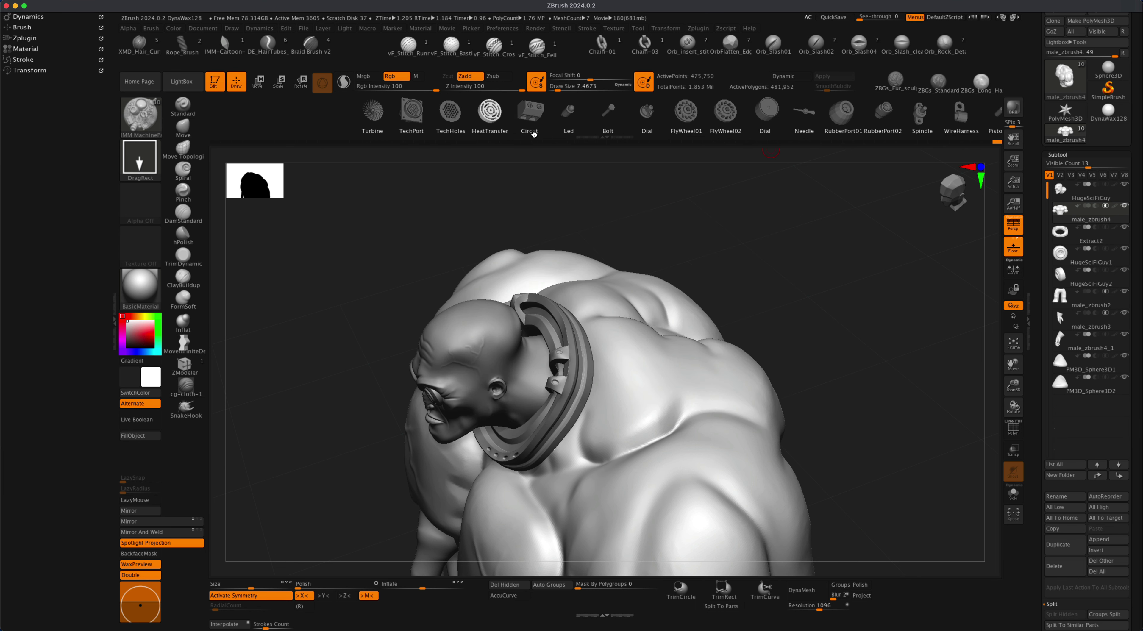
key(m)
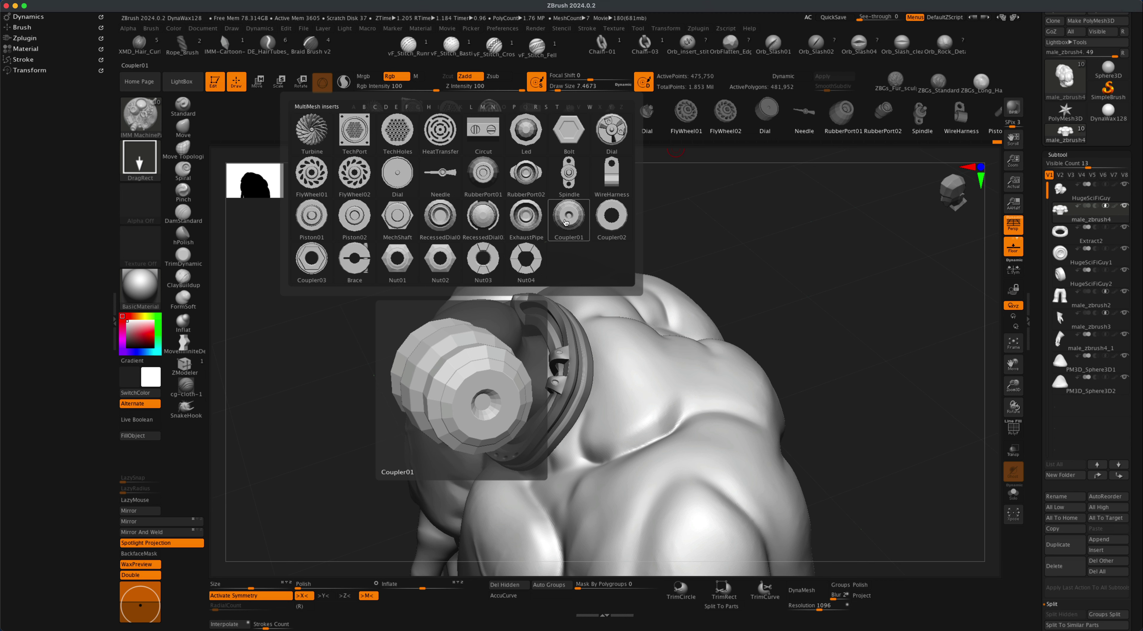
click(441, 139)
Step: Try to insert the HeatTransfer disc on the upper shoulder beside the neck ring with X symmetry
drag(752, 281, 732, 327)
key(x)
key(x)
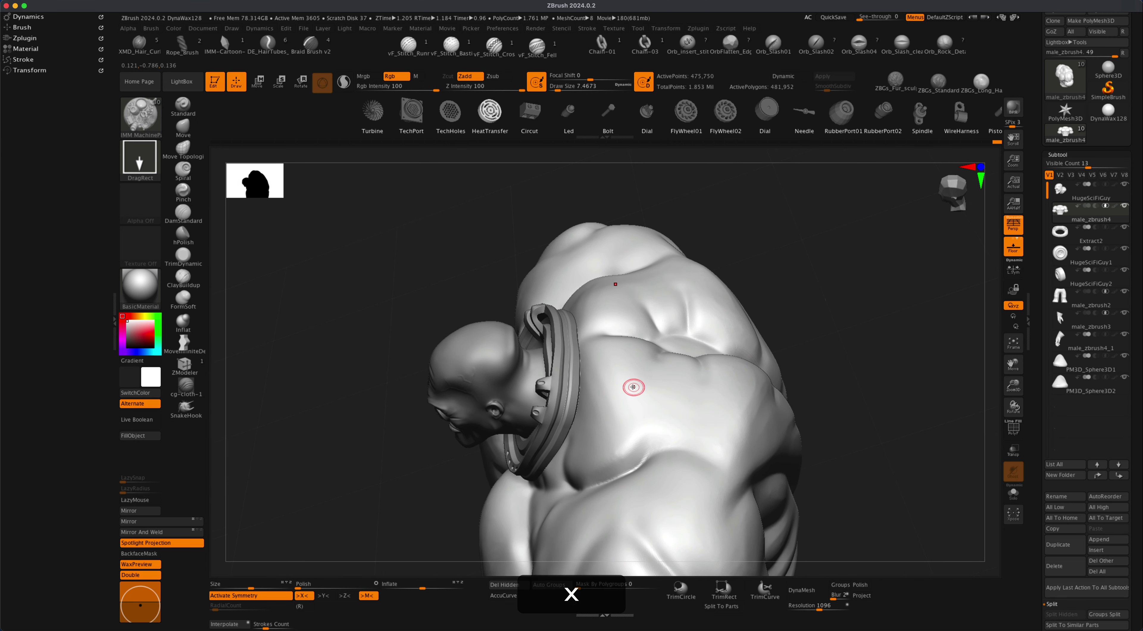
drag(631, 384, 652, 423)
drag(835, 305, 652, 371)
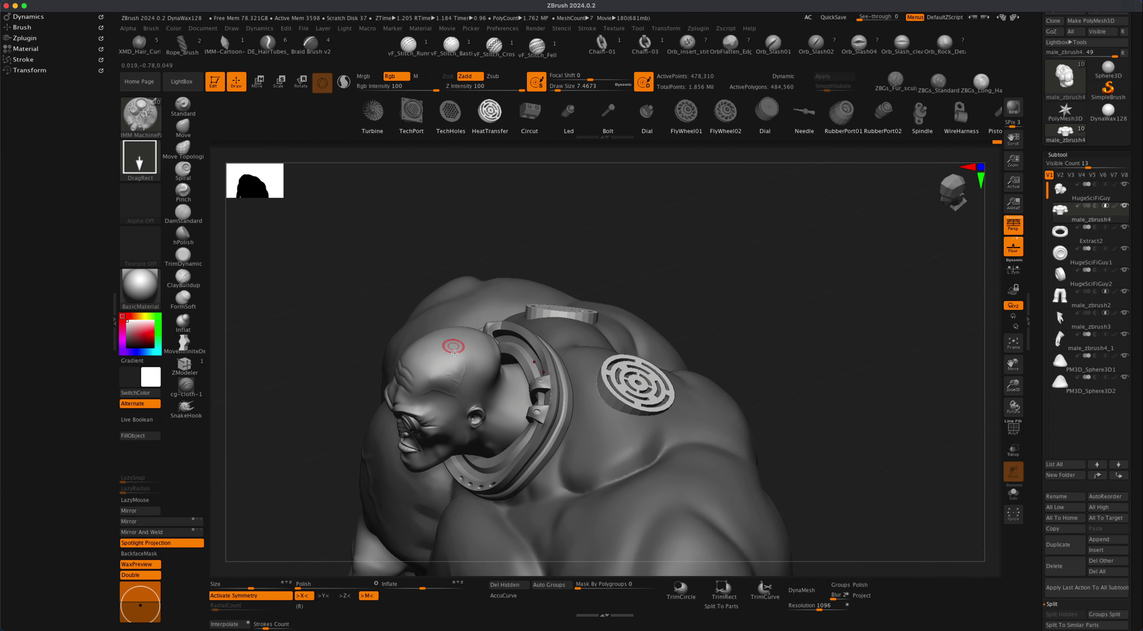
drag(606, 301, 717, 292)
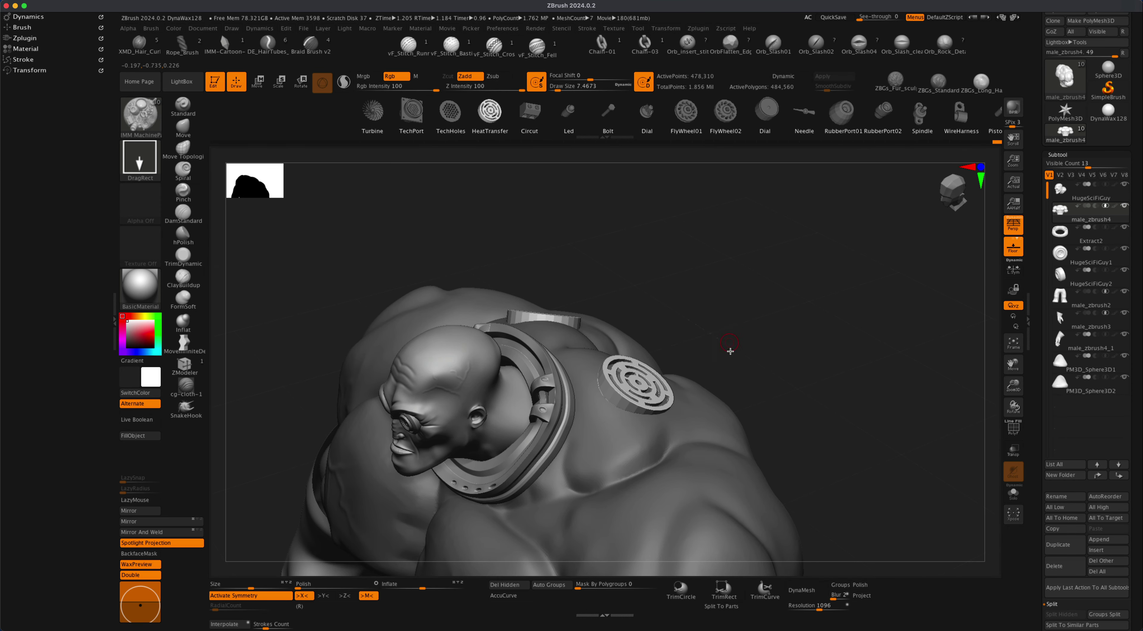
alt+drag(812, 356, 771, 335)
key(super+z)
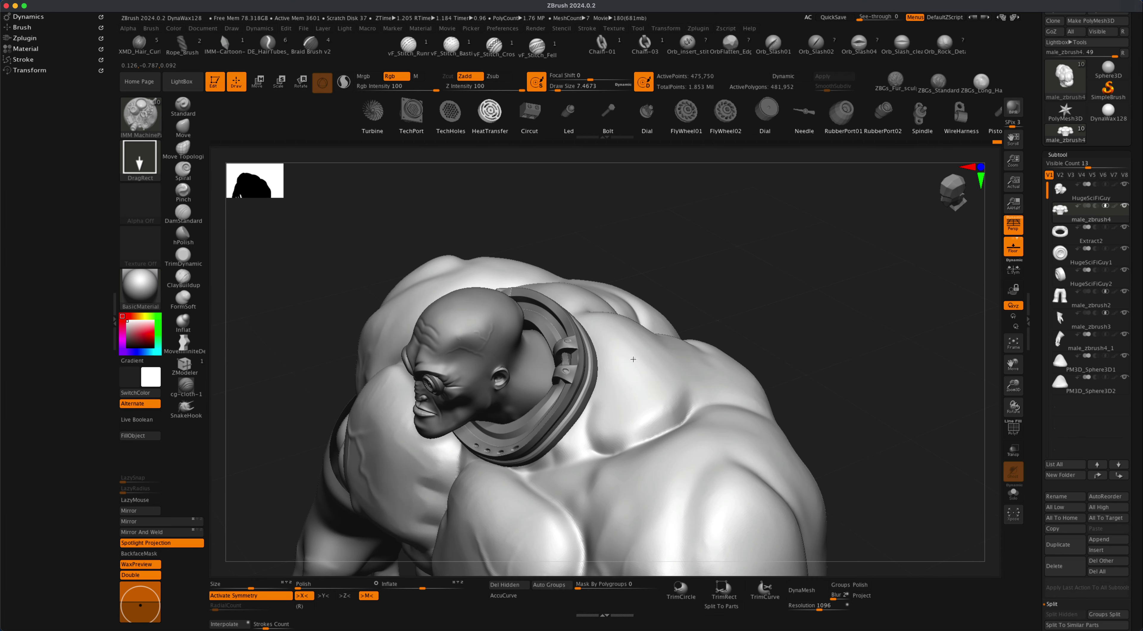
drag(633, 359, 649, 387)
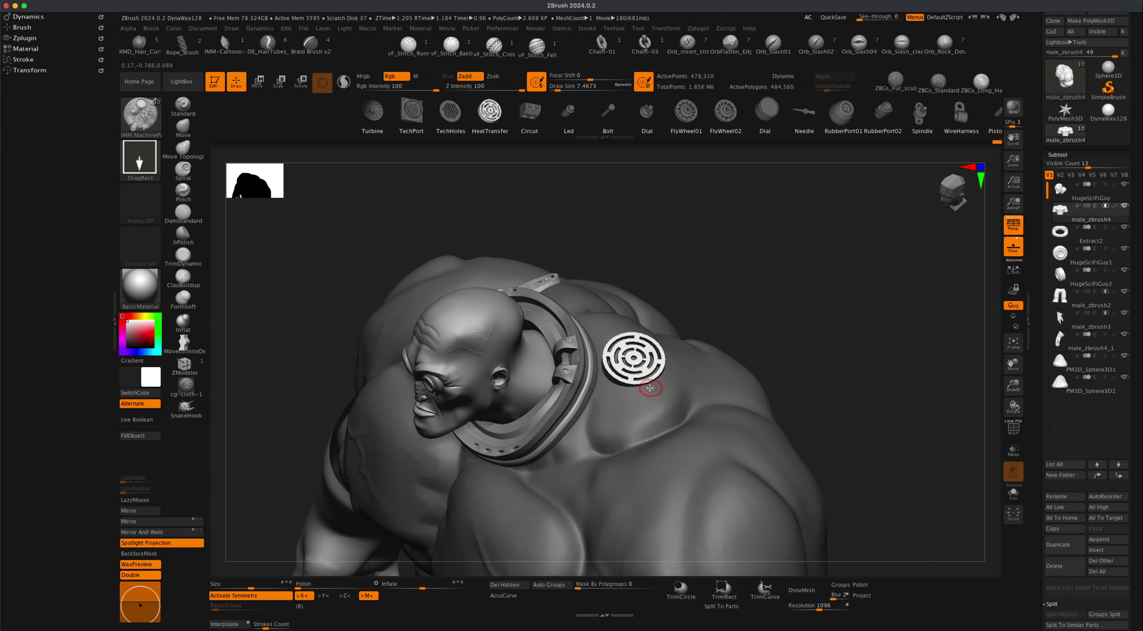
drag(717, 325, 730, 306)
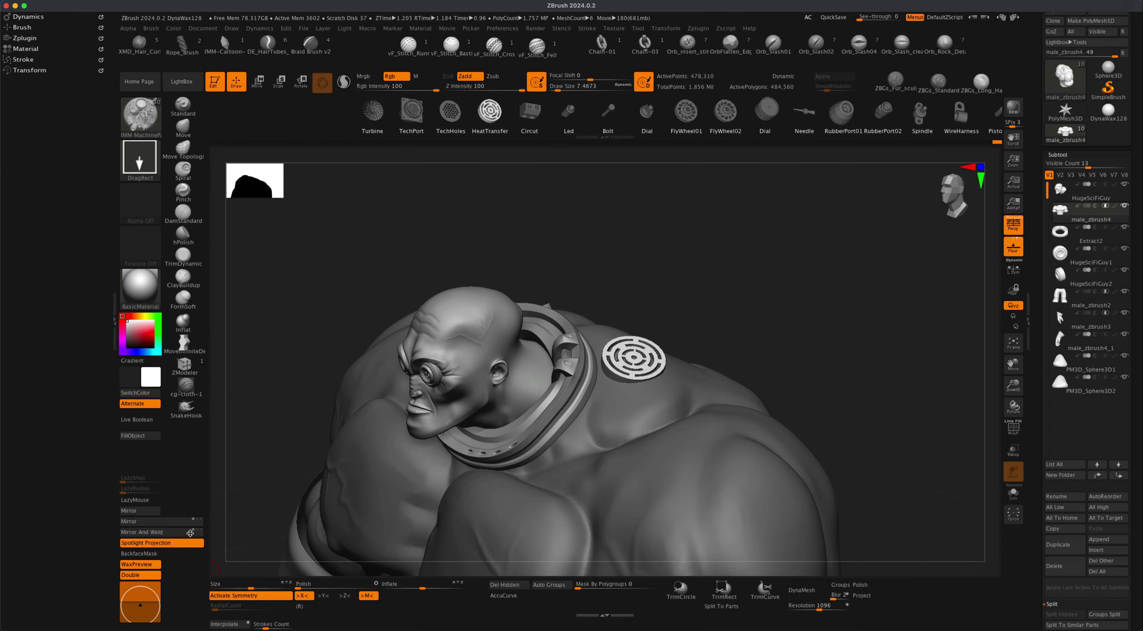
Step: Raise the insert brush's depth placement slightly so inserted meshes sit higher out of the surface
key(super)
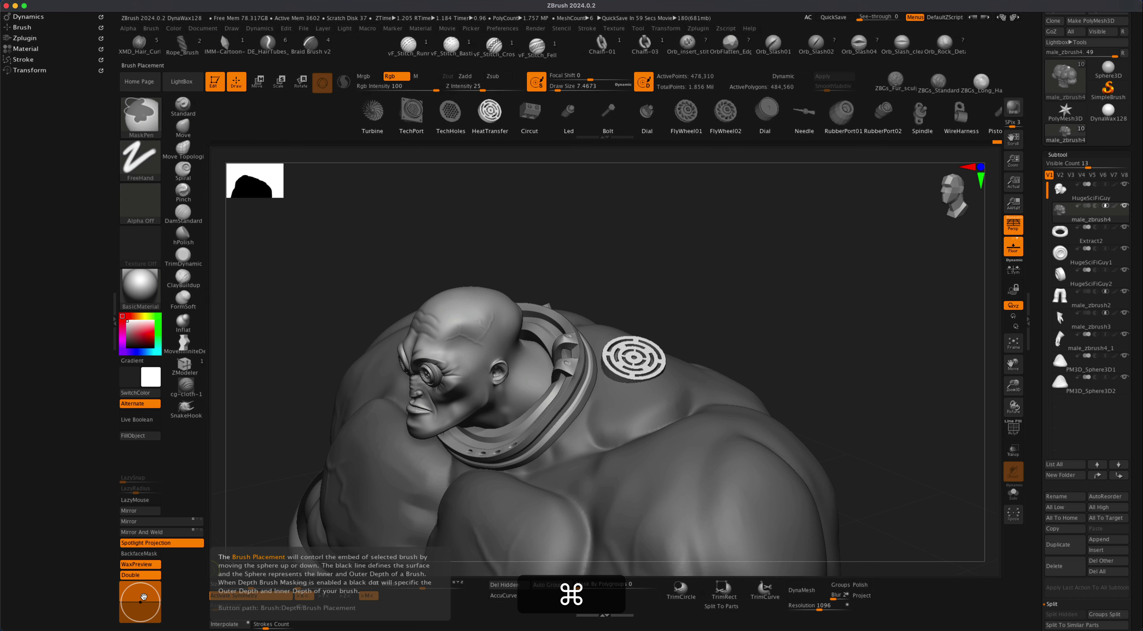
click(152, 28)
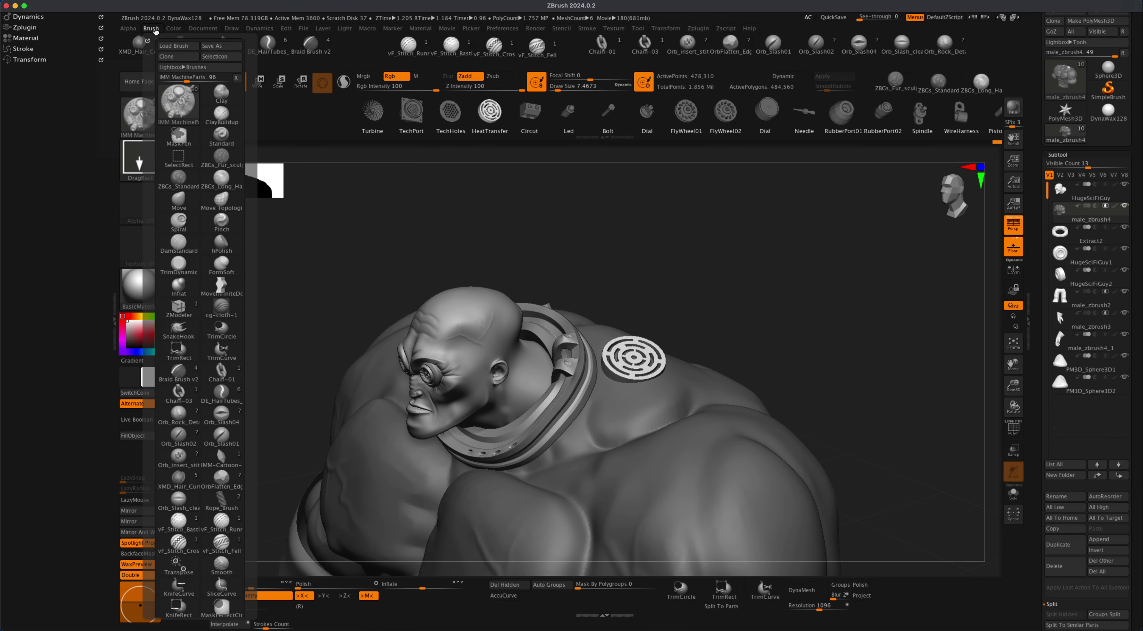
scroll(221, 331, down, 7)
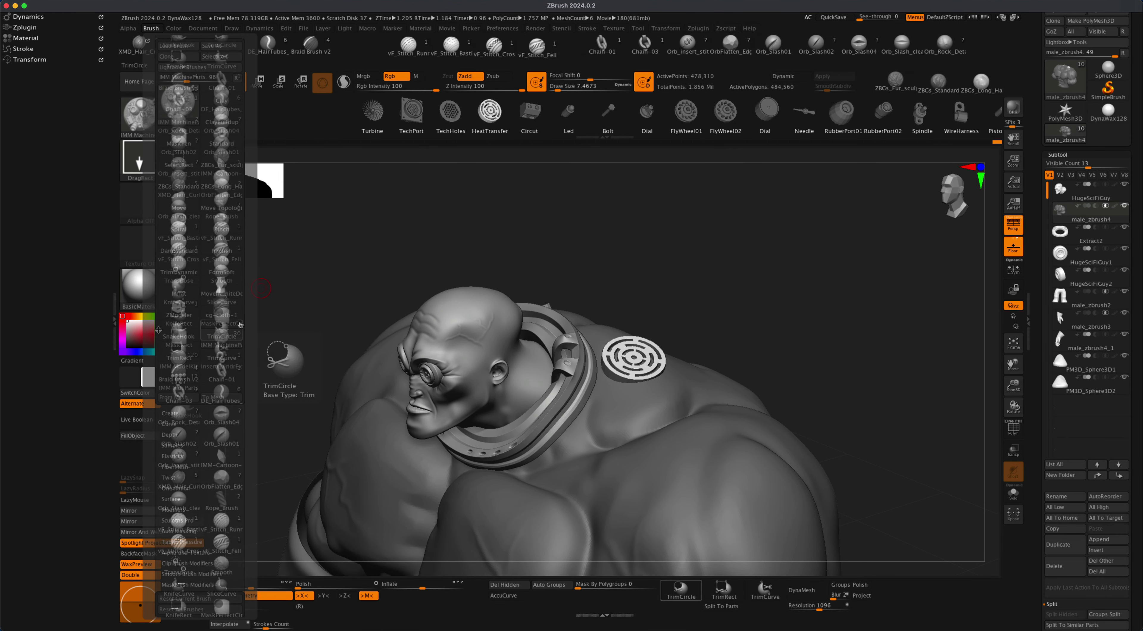
click(170, 435)
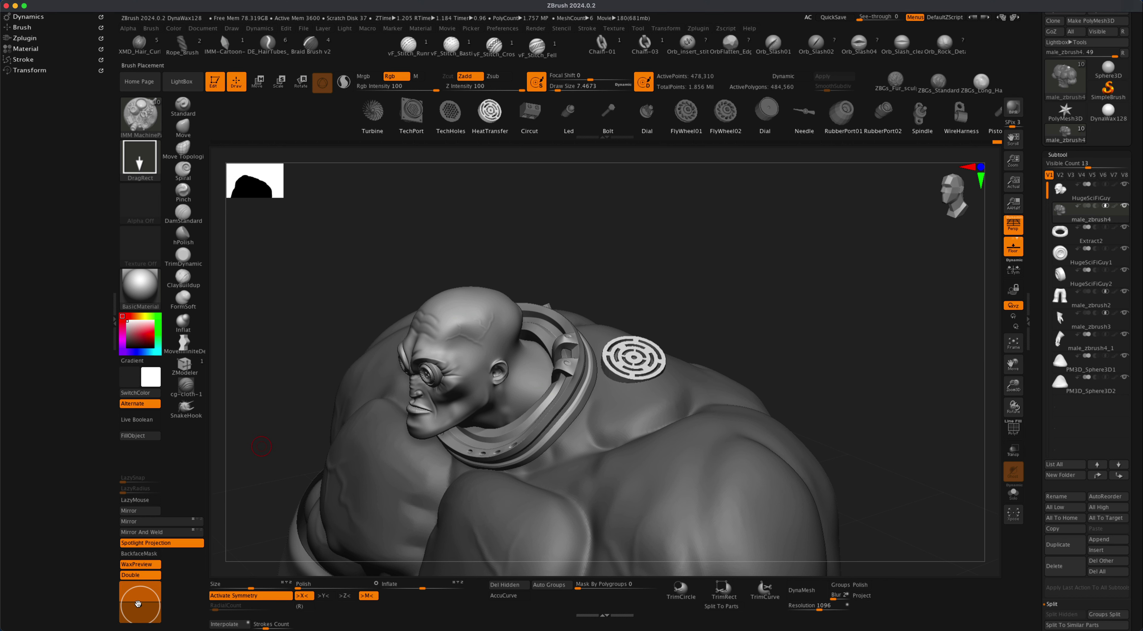
mouse_move(142, 606)
mouse_down()
mouse_move(142, 591)
mouse_move(143, 602)
mouse_up()
drag(140, 600, 141, 601)
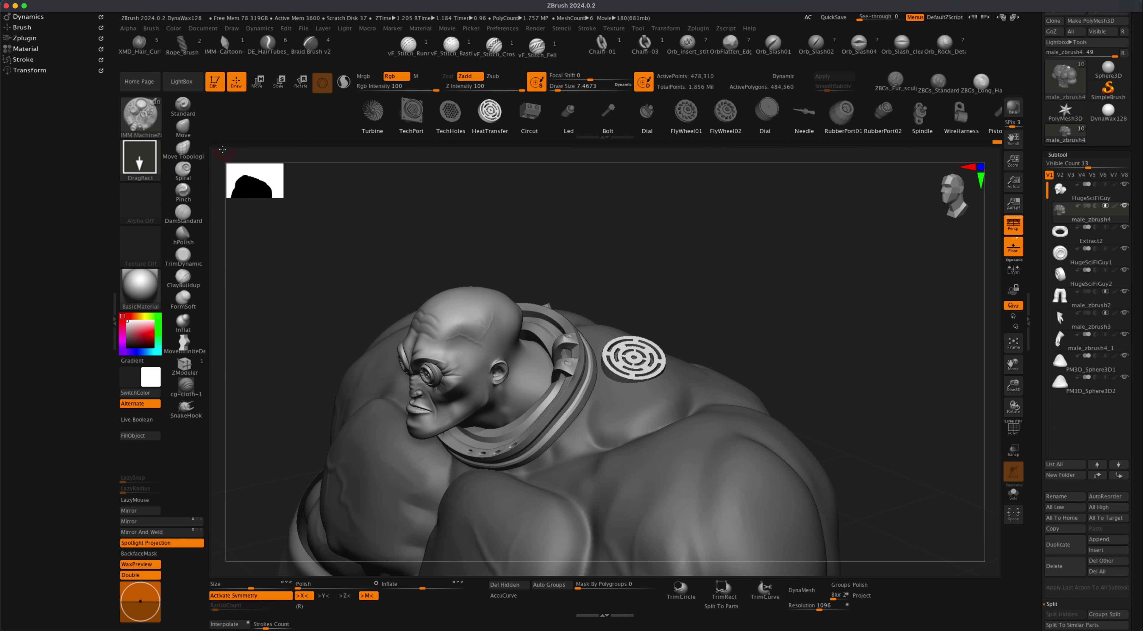
Step: Undo the shallow disc and insert HeatTransfer again on the shoulder beside the neck ring, mirrored across X
click(988, 143)
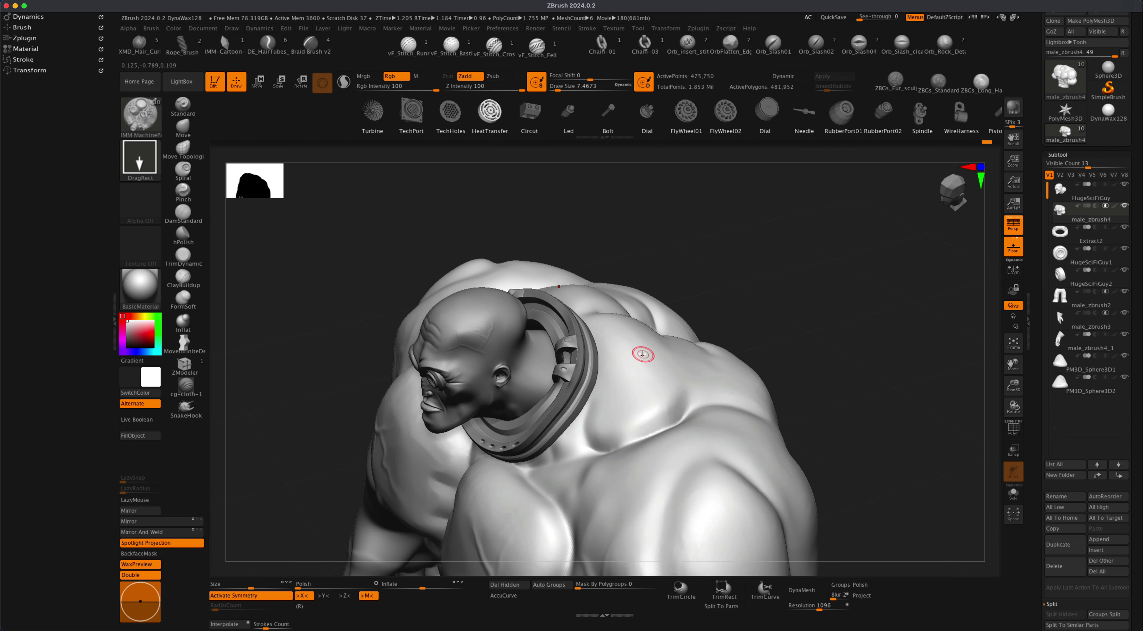
drag(643, 354, 662, 386)
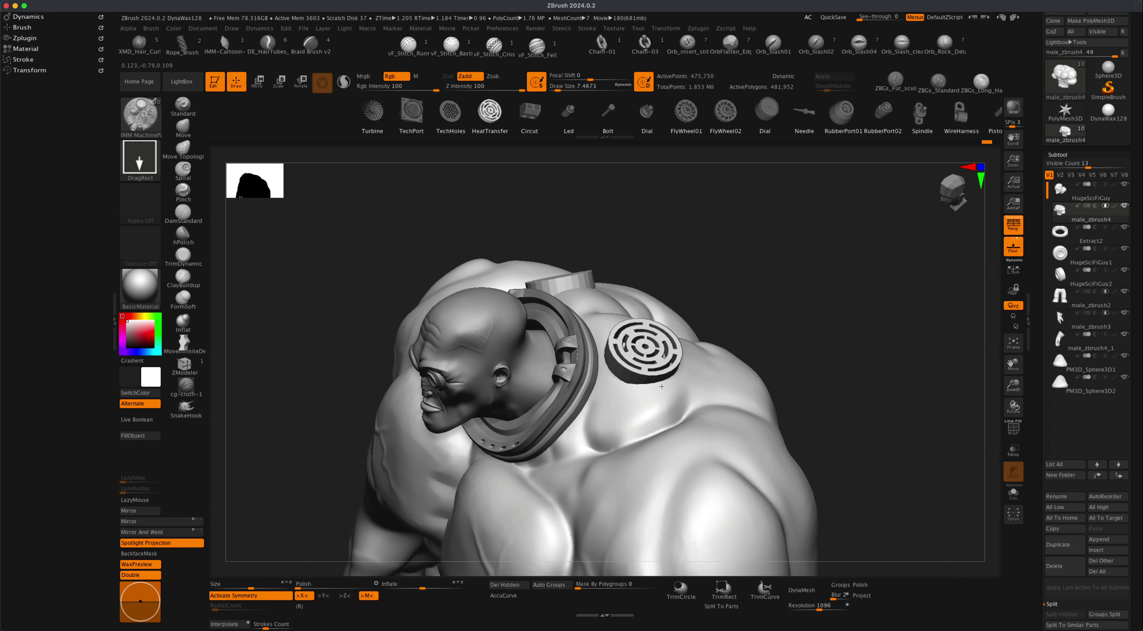
drag(809, 311, 744, 286)
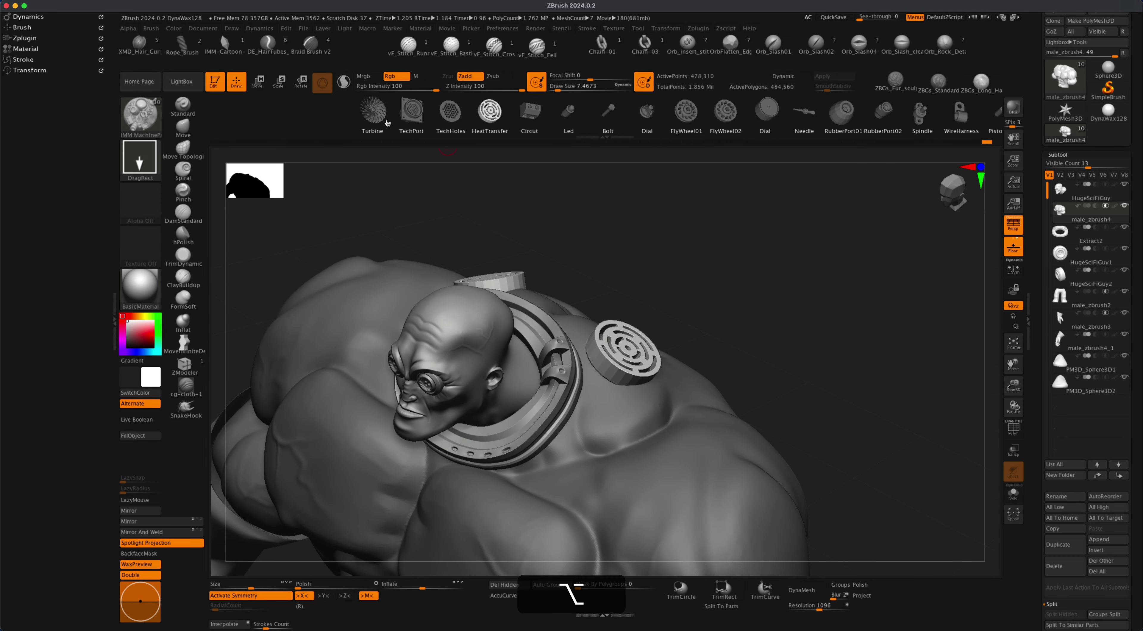
Step: Tilt and reposition the HeatTransfer disc with the transform gizmo so it rests flatter on the shoulder
click(301, 82)
drag(676, 336, 716, 322)
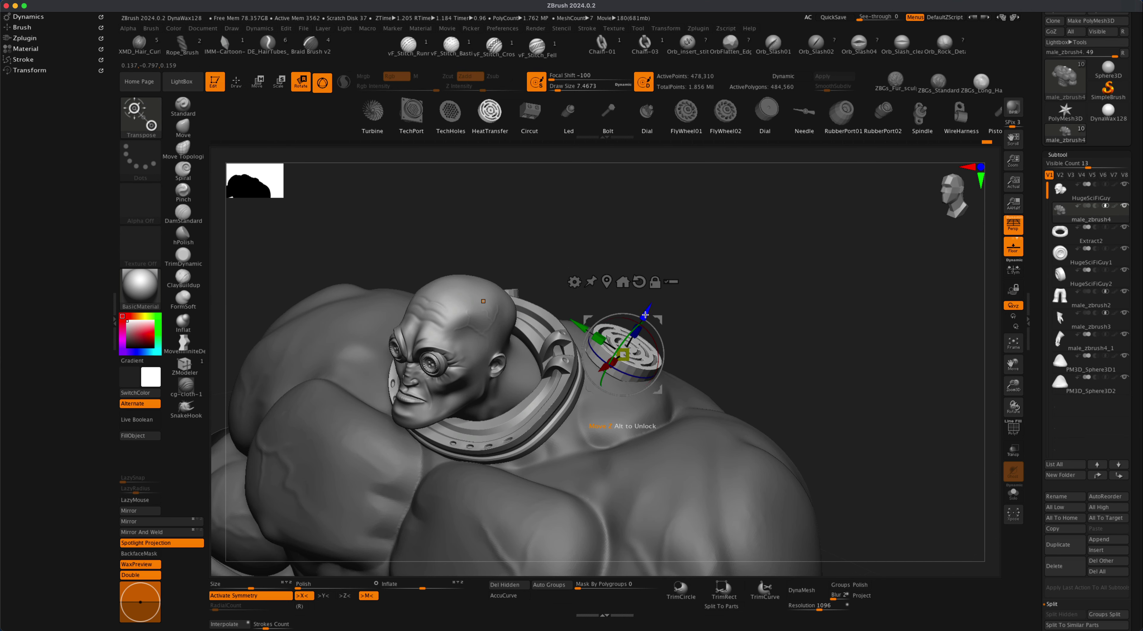
drag(645, 314, 815, 315)
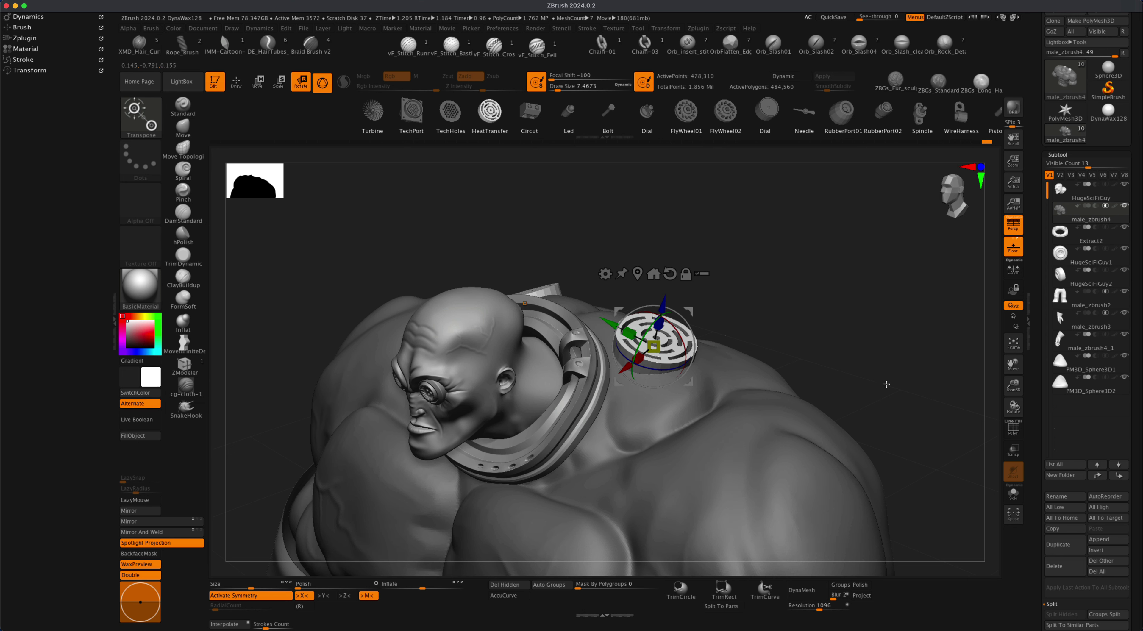
Step: Split the unmasked disc meshes off the body into their own subtool and select that subtool
scroll(1133, 424, down, 4)
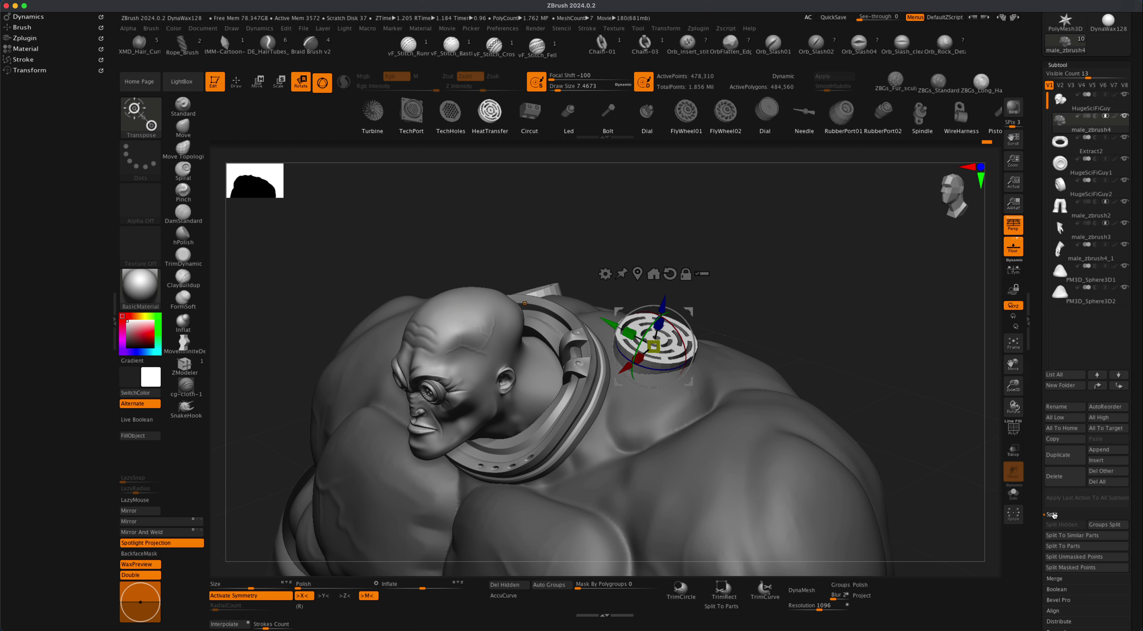
click(1074, 556)
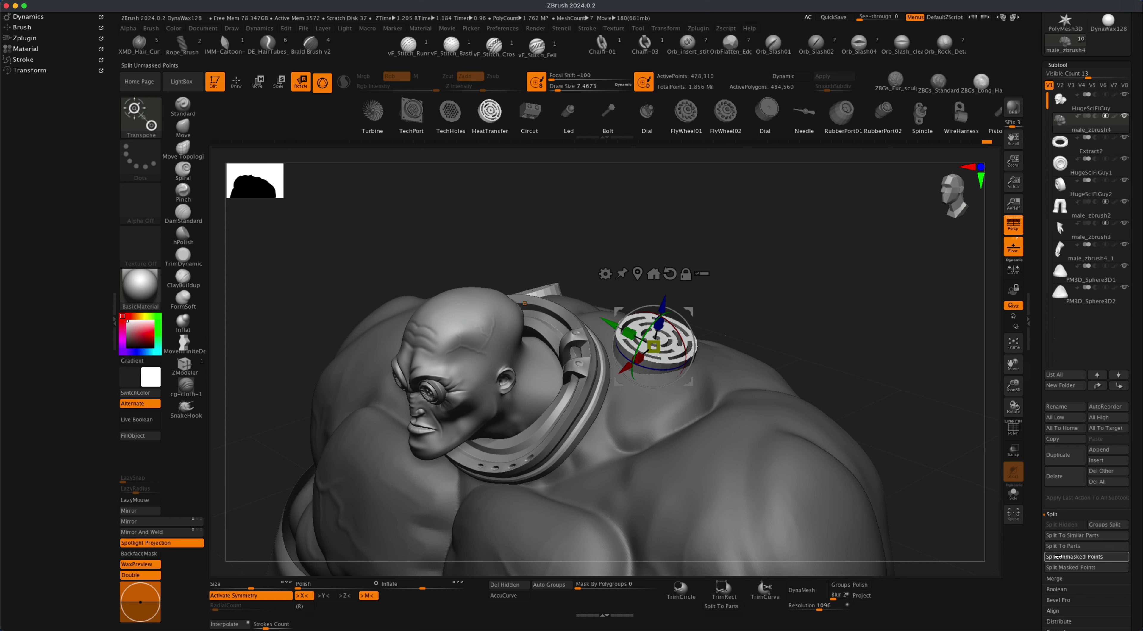
click(1065, 146)
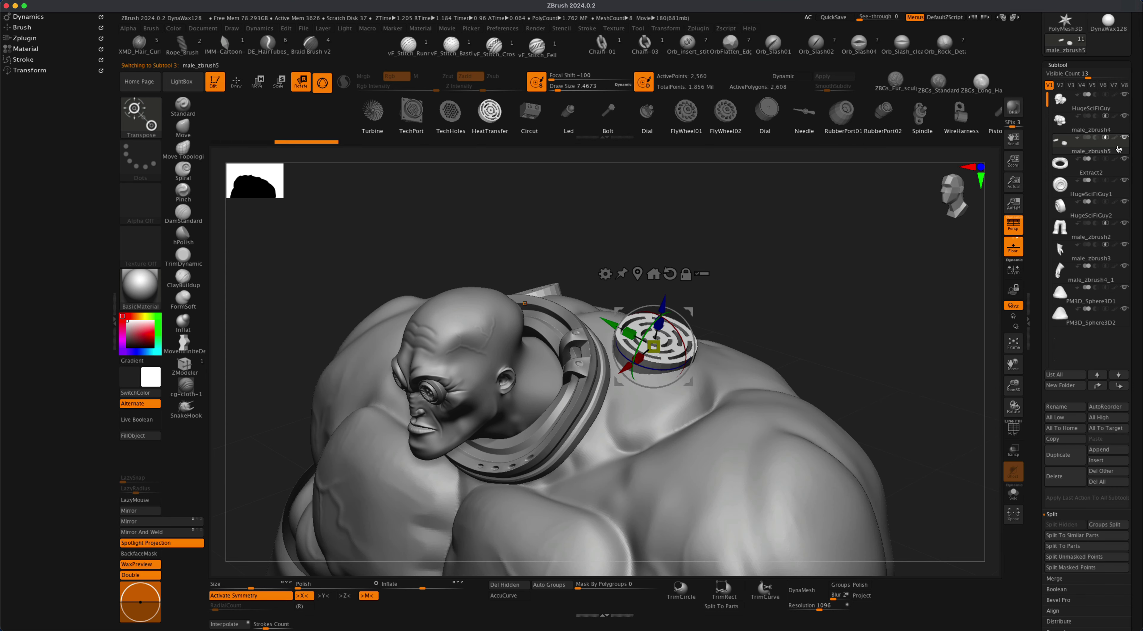
Step: Select the body subtool male_zbrush4 and the Inflat brush with a draw size of about 10.5
mouse_move(820, 333)
mouse_down()
mouse_move(823, 349)
mouse_move(813, 350)
mouse_move(829, 344)
mouse_up()
right_drag(829, 345, 843, 415)
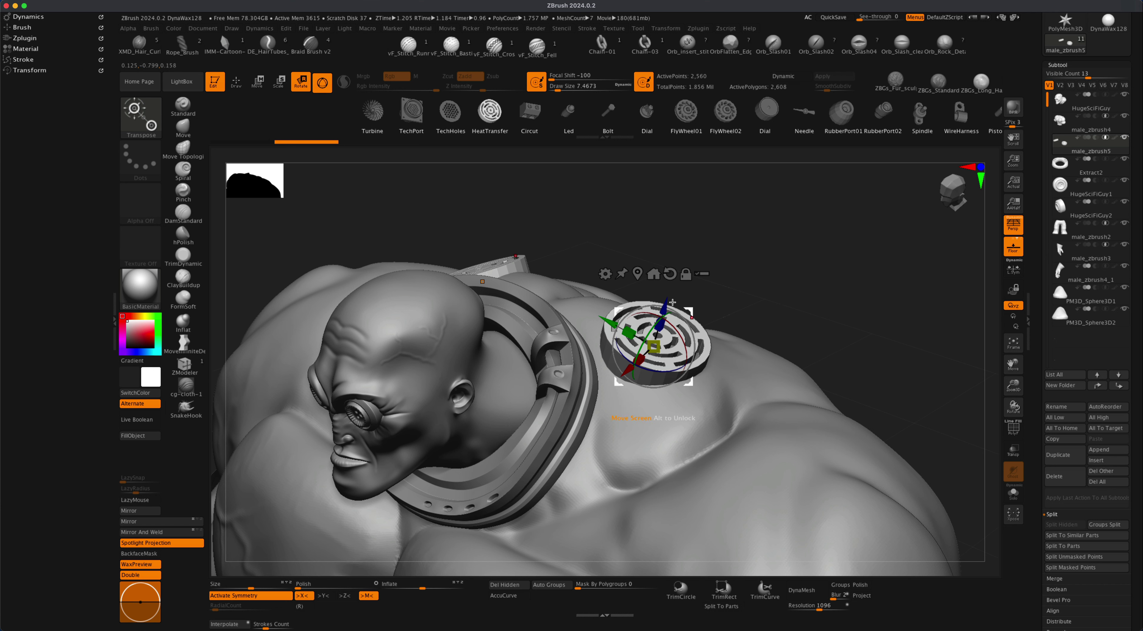
click(1061, 124)
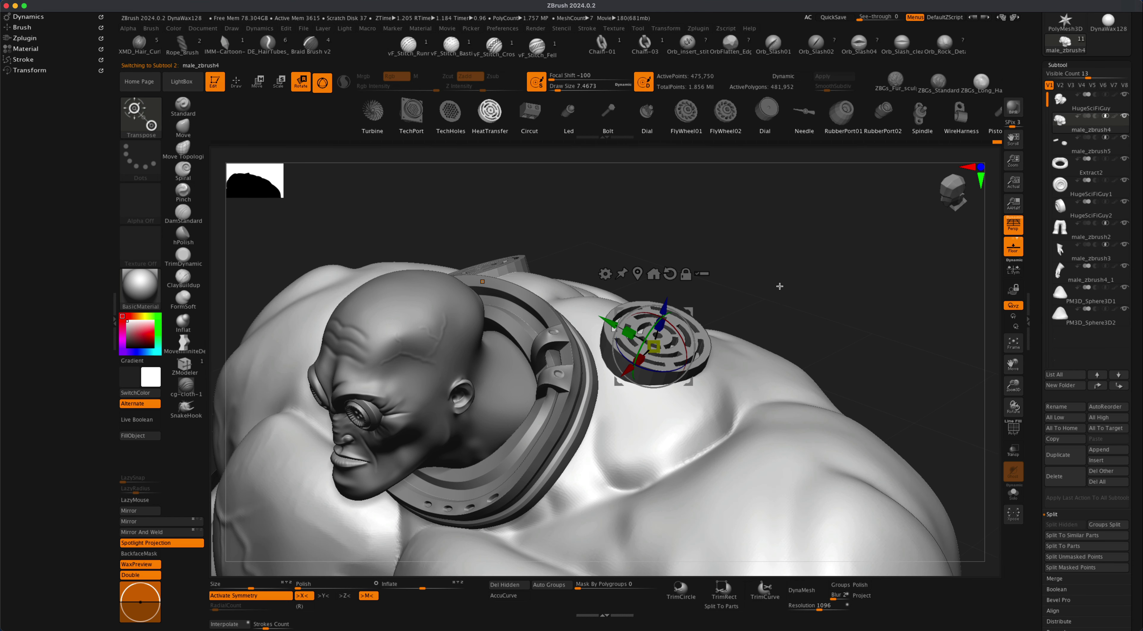
click(186, 324)
key(s)
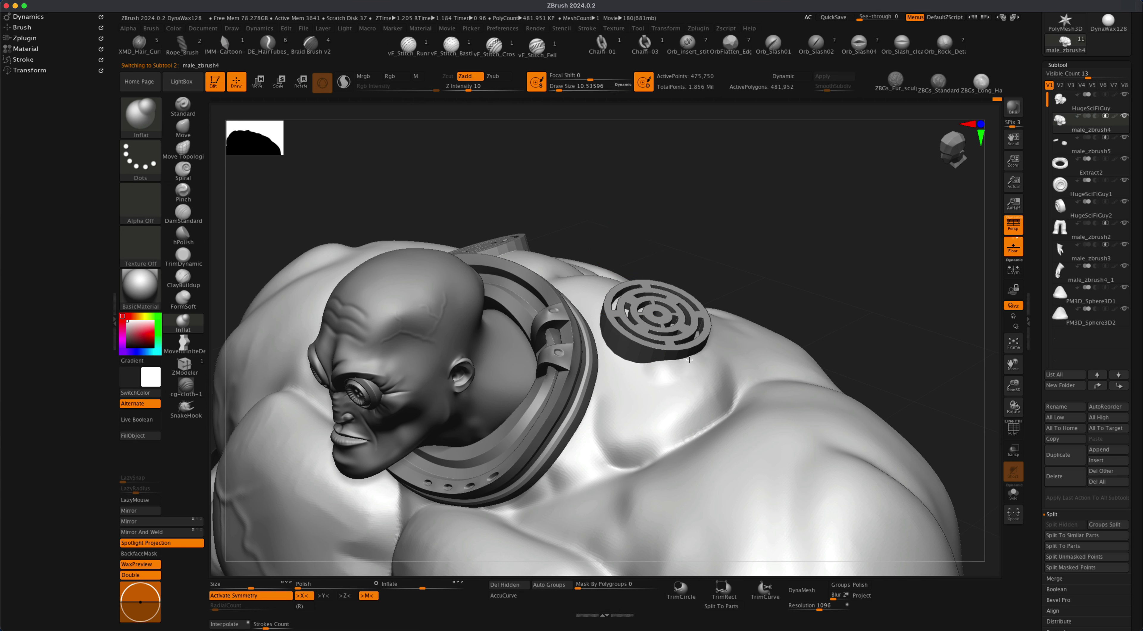
Step: Inflate a row of small skin bumps around the base of the shoulder disc with the Inflat brush
drag(630, 363, 634, 363)
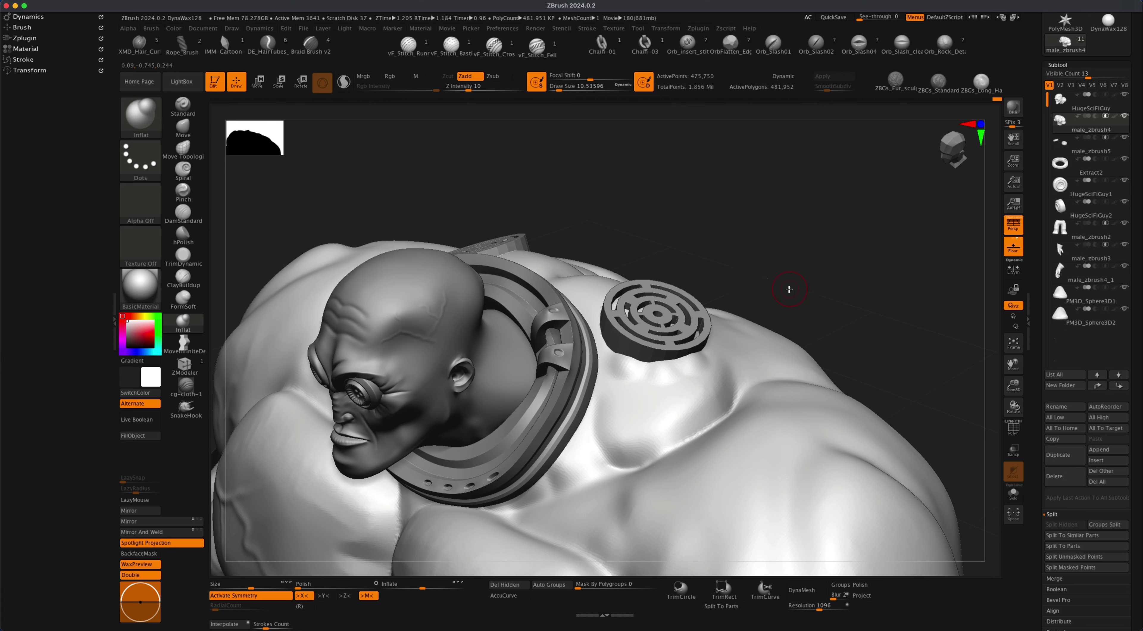
drag(789, 289, 690, 342)
drag(493, 450, 737, 307)
drag(579, 360, 500, 420)
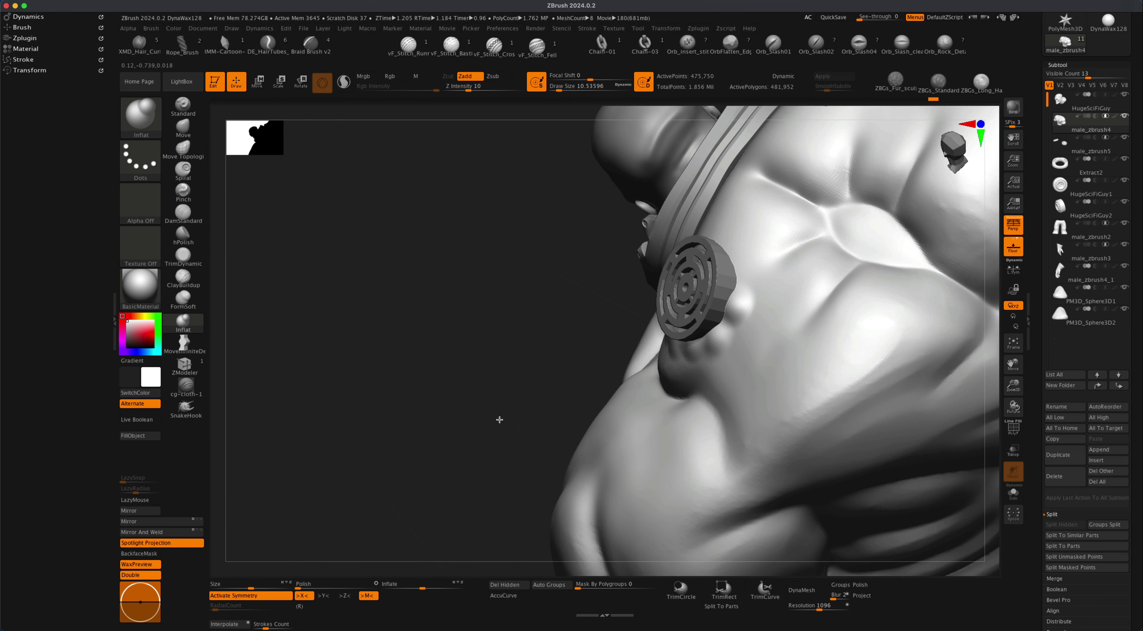
drag(733, 277, 734, 273)
drag(508, 334, 727, 255)
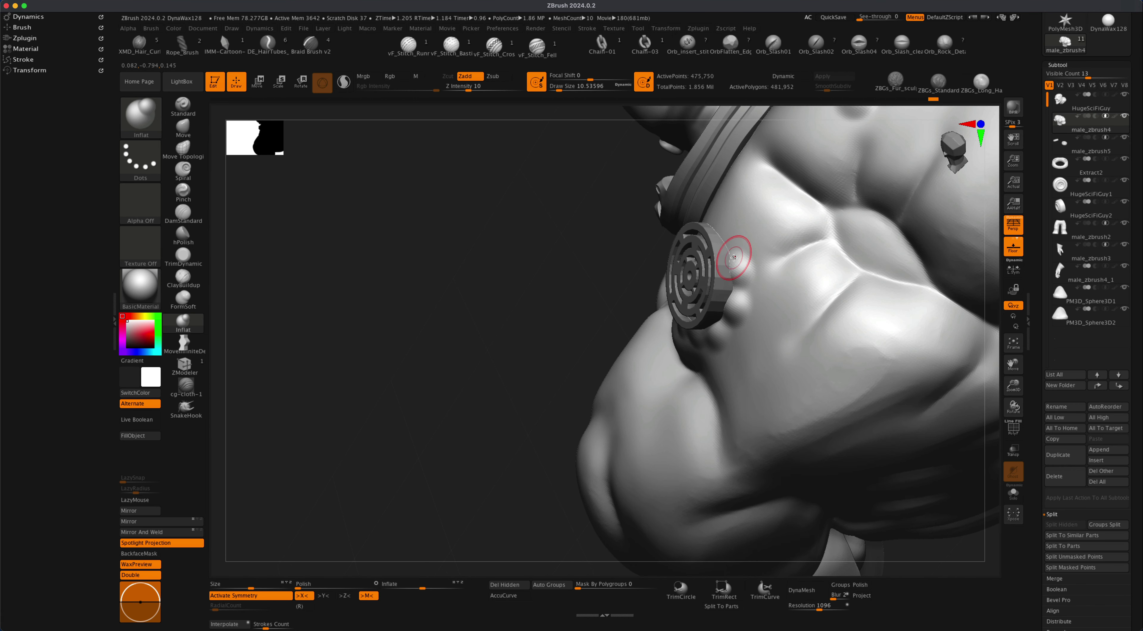
right_drag(701, 221, 692, 199)
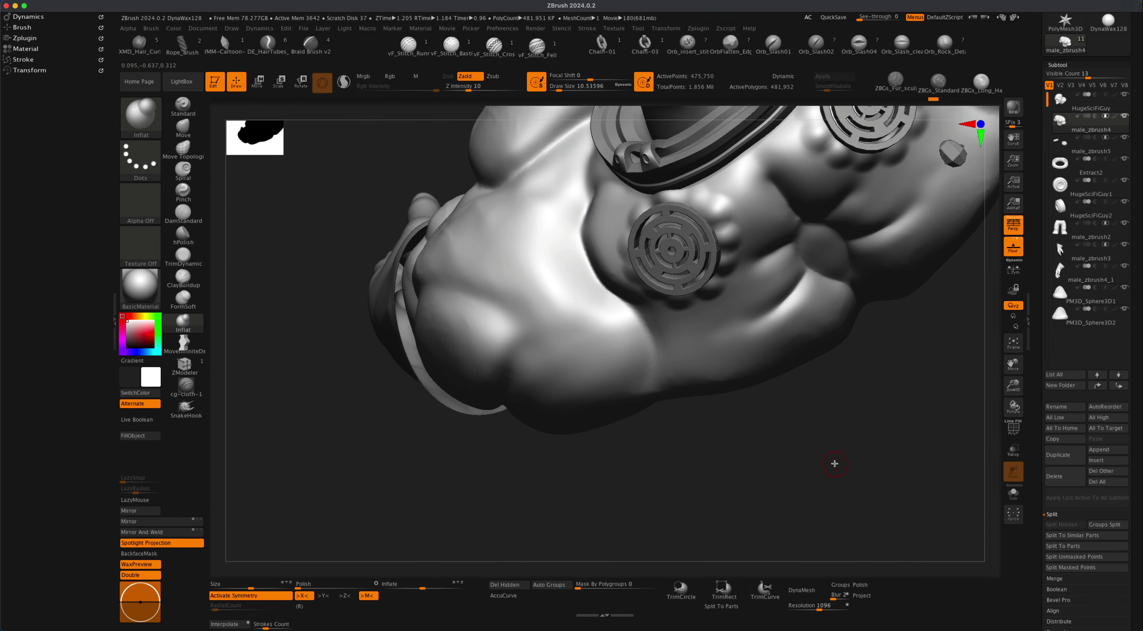
mouse_move(834, 464)
mouse_down()
mouse_move(719, 235)
mouse_move(690, 241)
mouse_up()
Step: Enlarge the Inflat brush to a draw size of about 15.5 and swell the skin bumps around the disc further
key(s)
drag(691, 241, 705, 231)
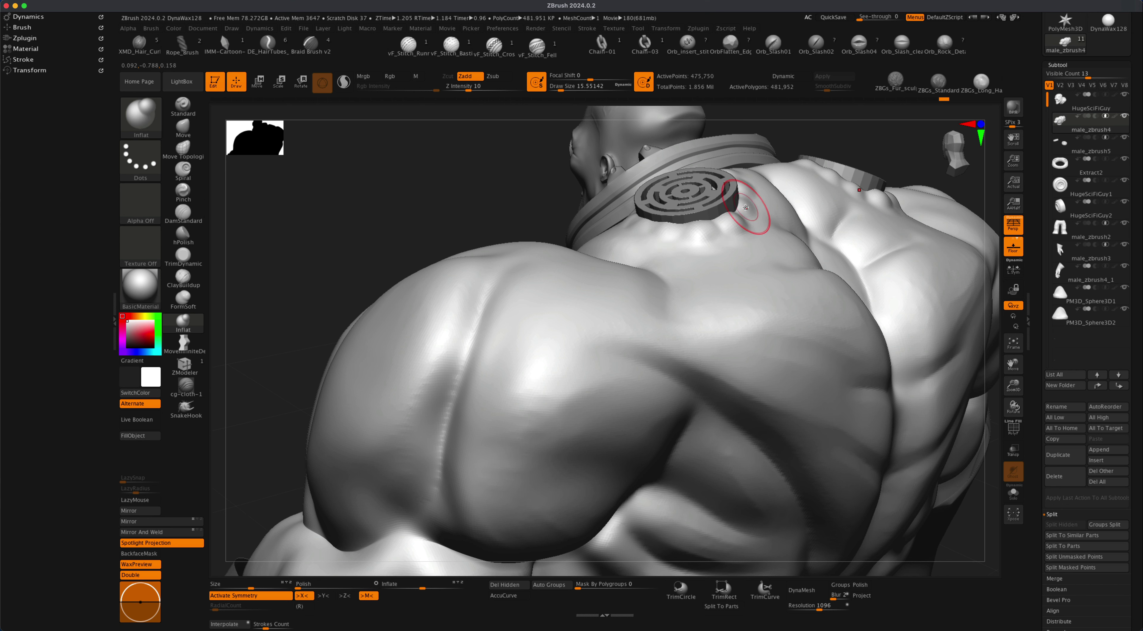
alt+drag(497, 174, 654, 297)
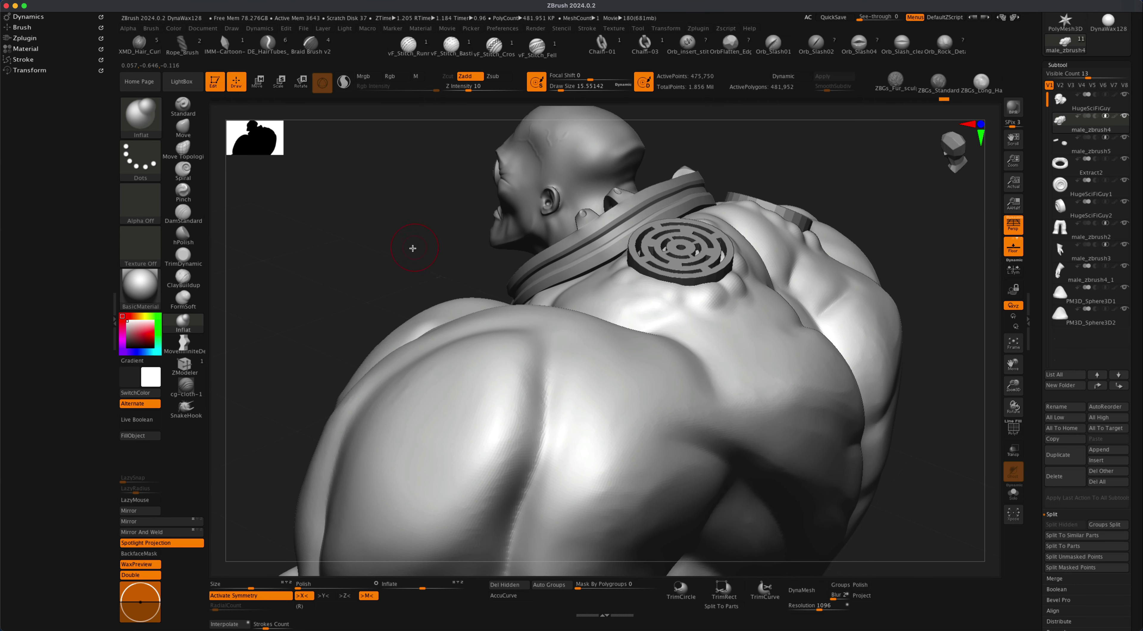
drag(413, 247, 740, 247)
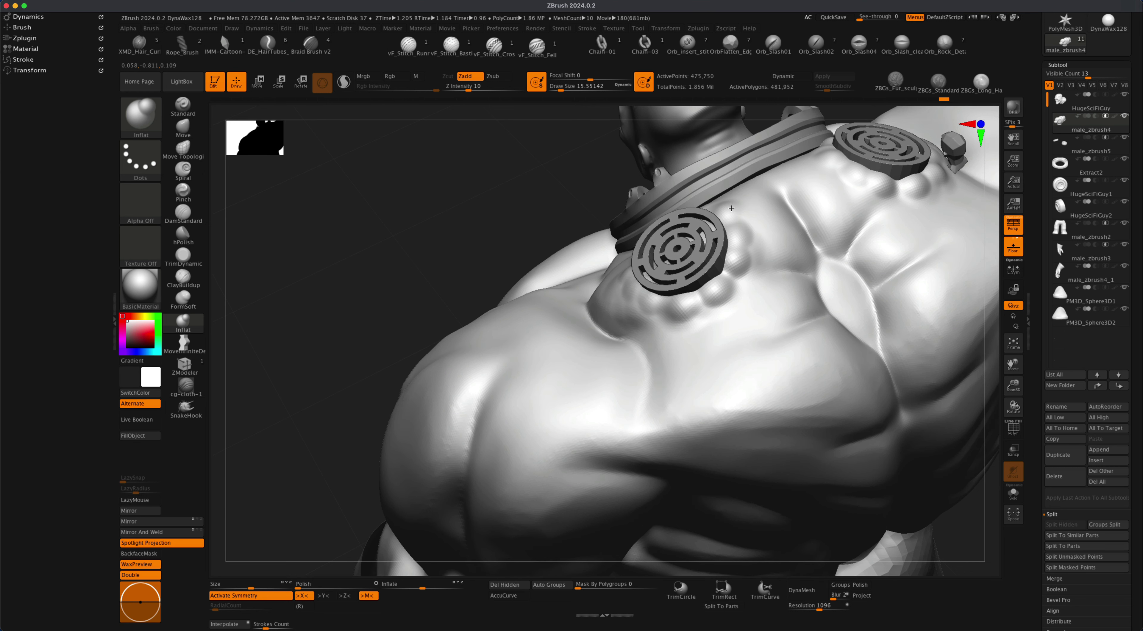
alt+drag(525, 197, 399, 222)
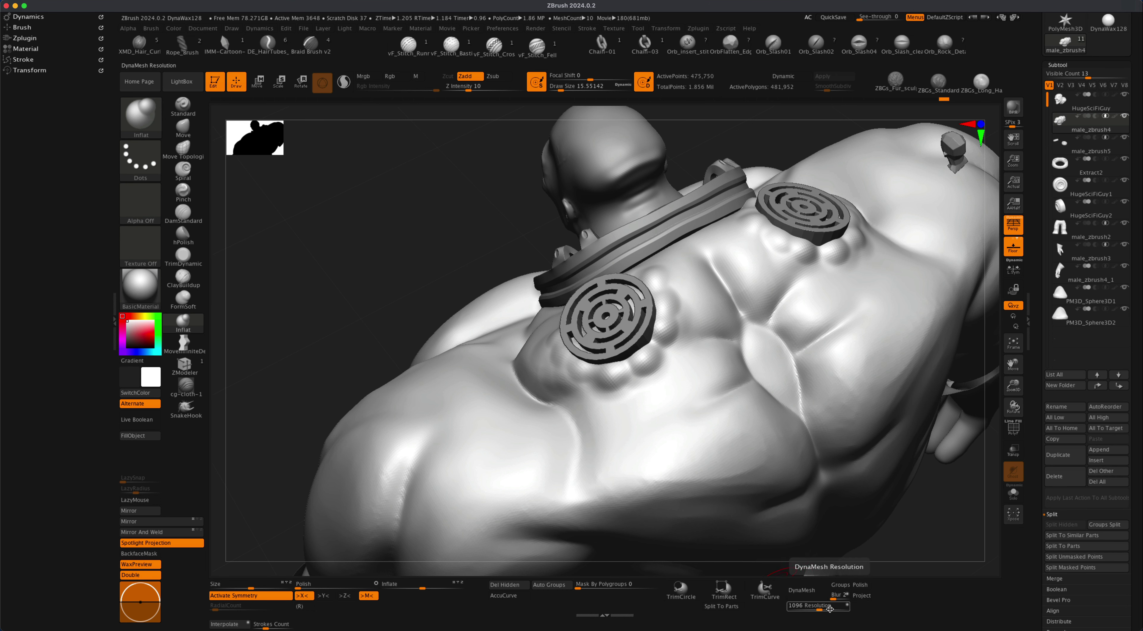
Step: Subdivide the body mesh once to gain resolution for finer detail around the discs
drag(431, 256, 416, 255)
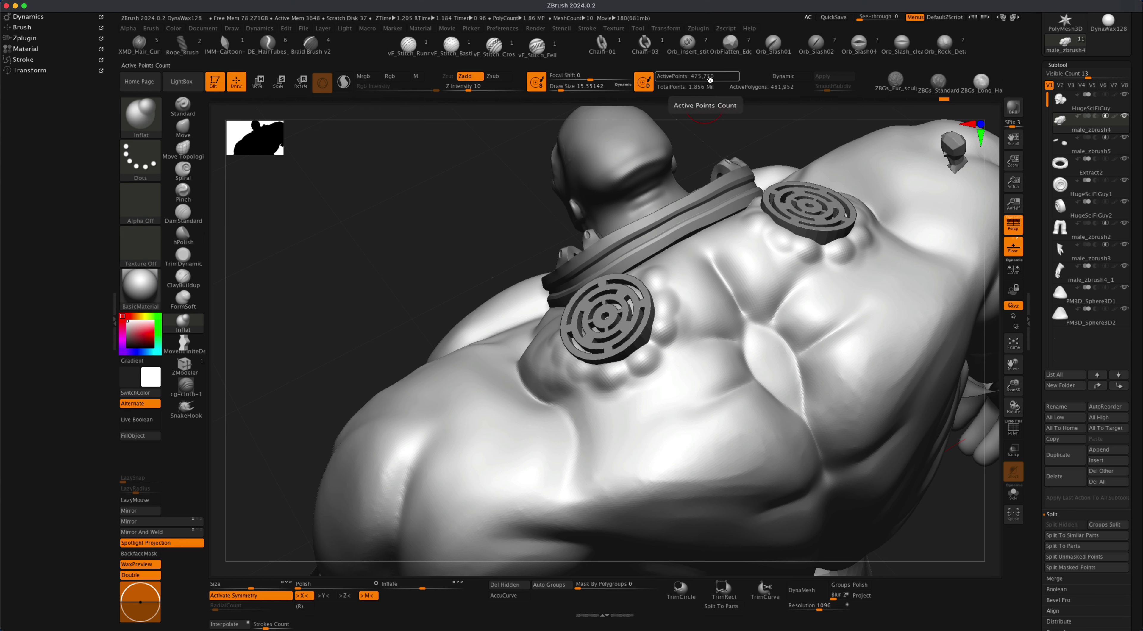
drag(450, 205, 453, 202)
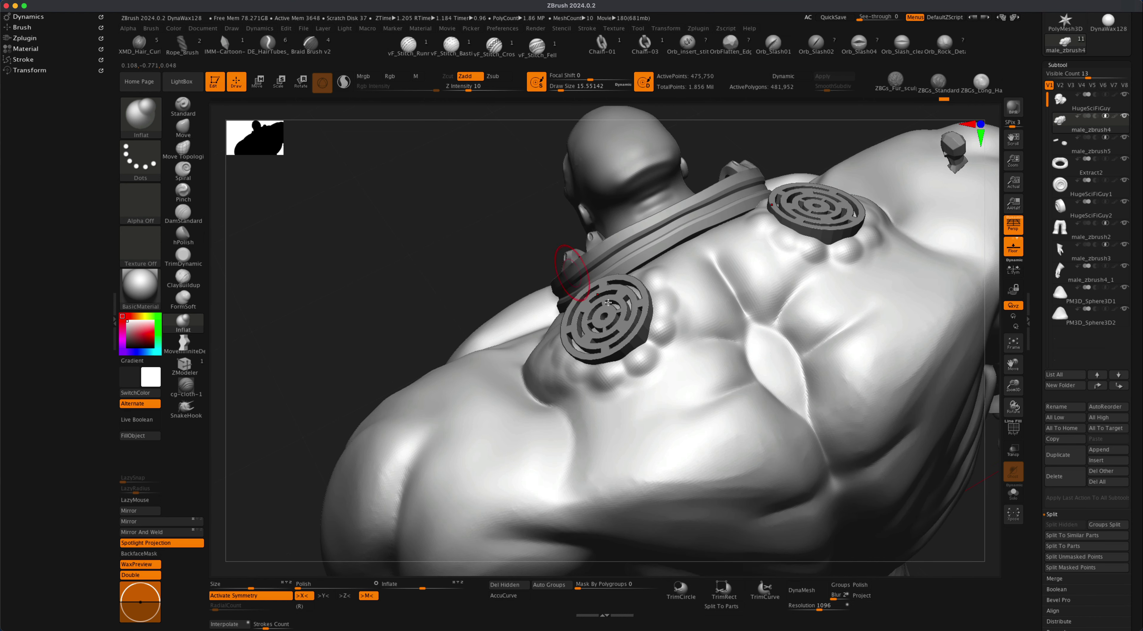
alt+drag(449, 265, 452, 285)
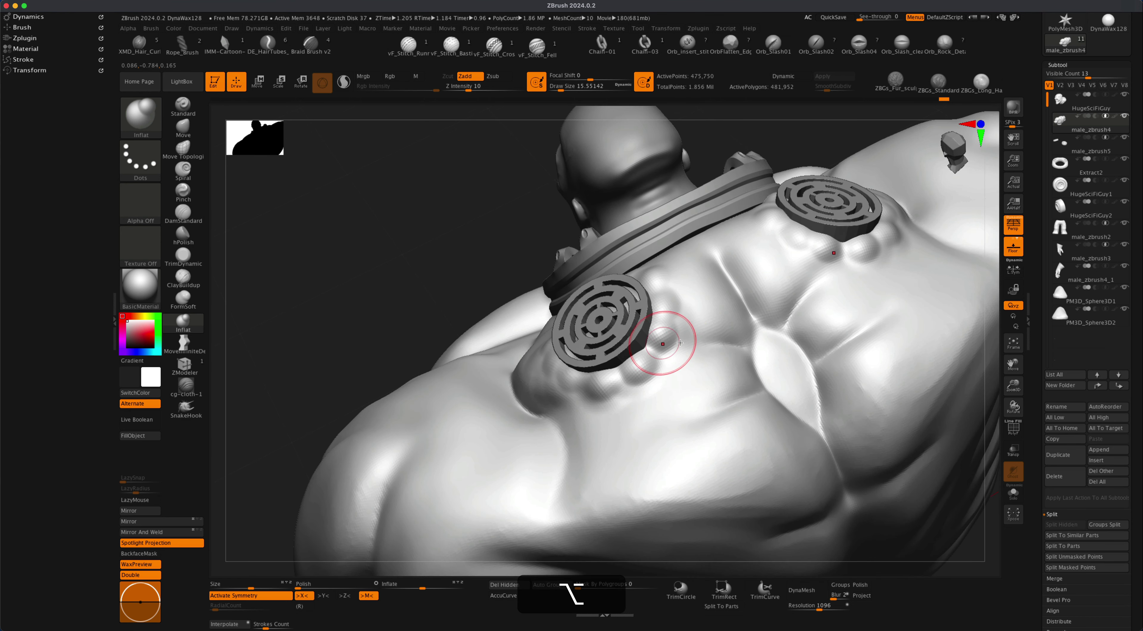
alt+drag(433, 245, 387, 259)
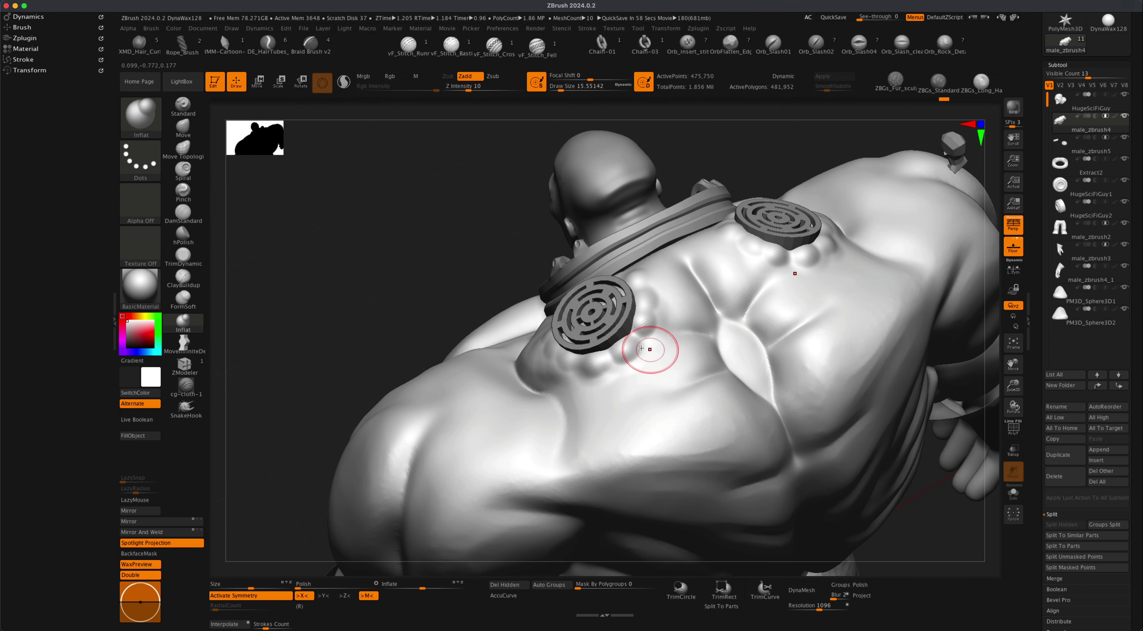
drag(458, 262, 455, 262)
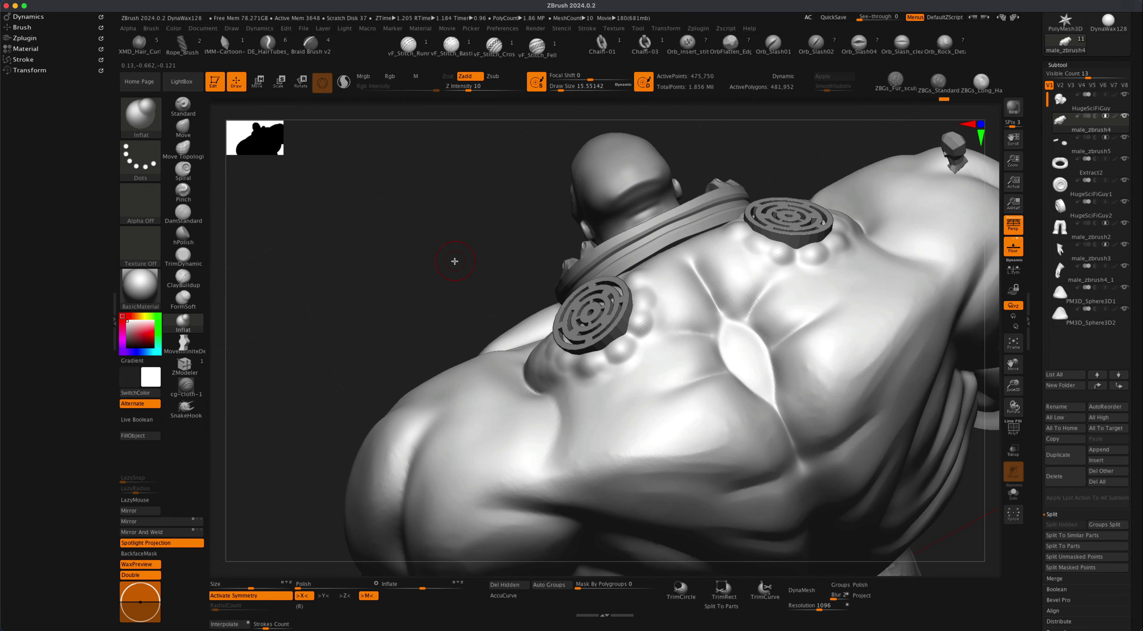
key(super+d)
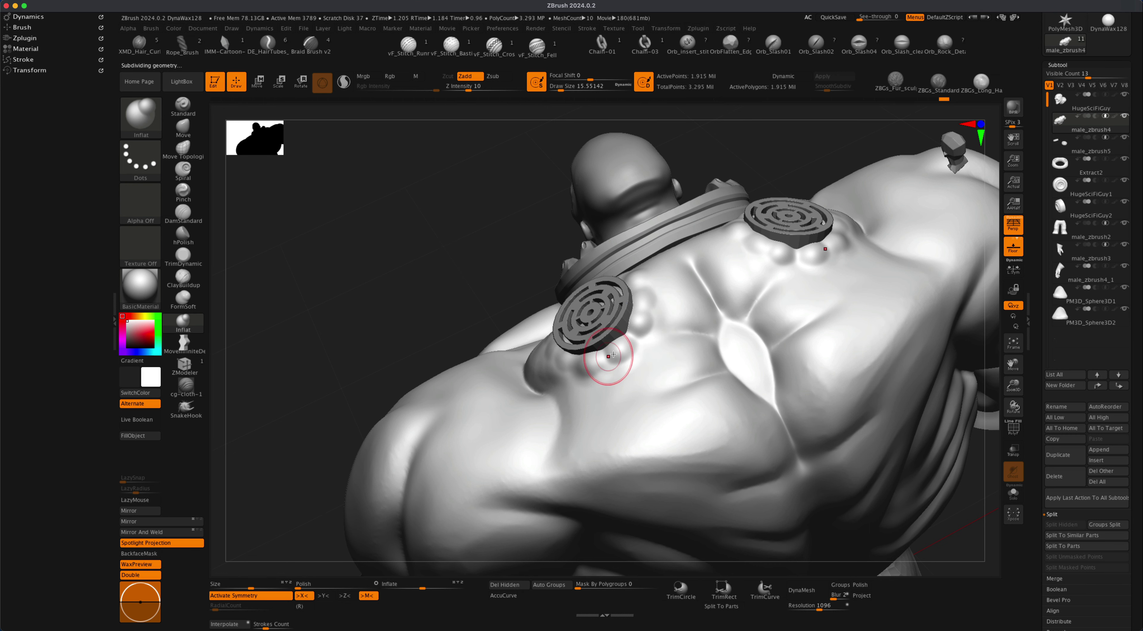
drag(493, 263, 504, 246)
drag(429, 272, 388, 258)
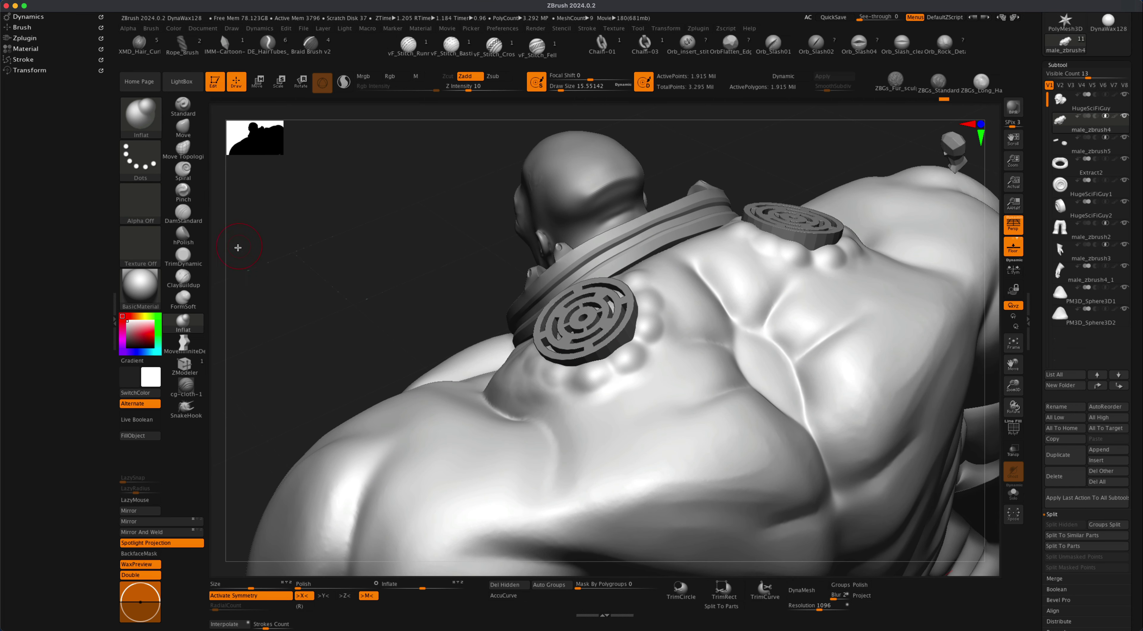
Step: Carve creases between the skin bumps around the disc with DamStandard at draw size about 5.75, smooth them, and undo the last stroke
click(184, 212)
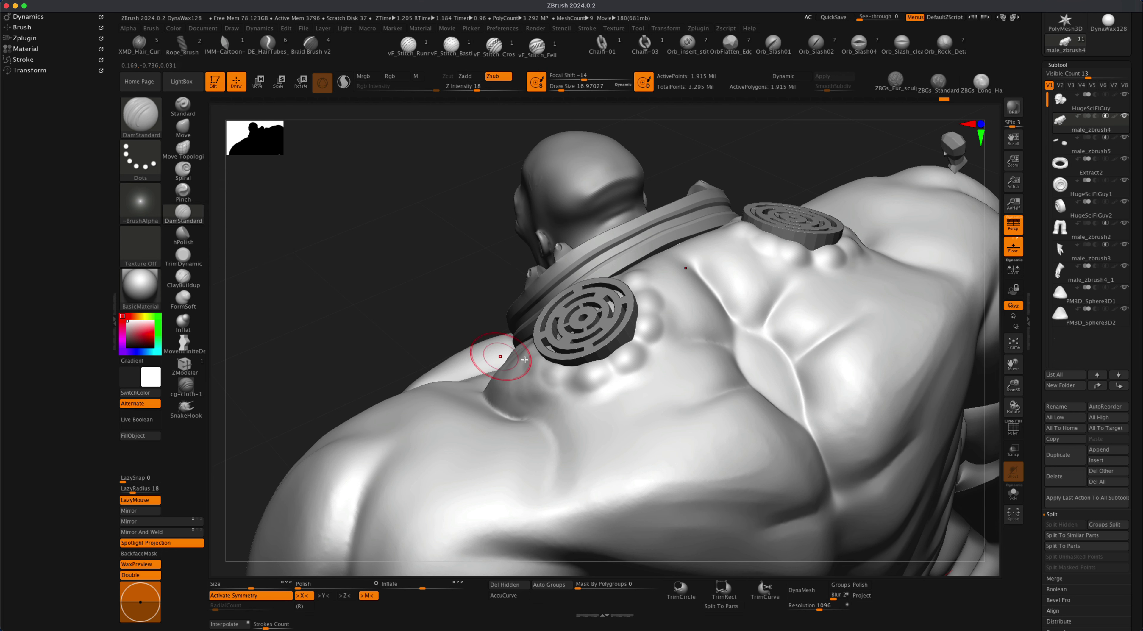
key(s)
click(434, 269)
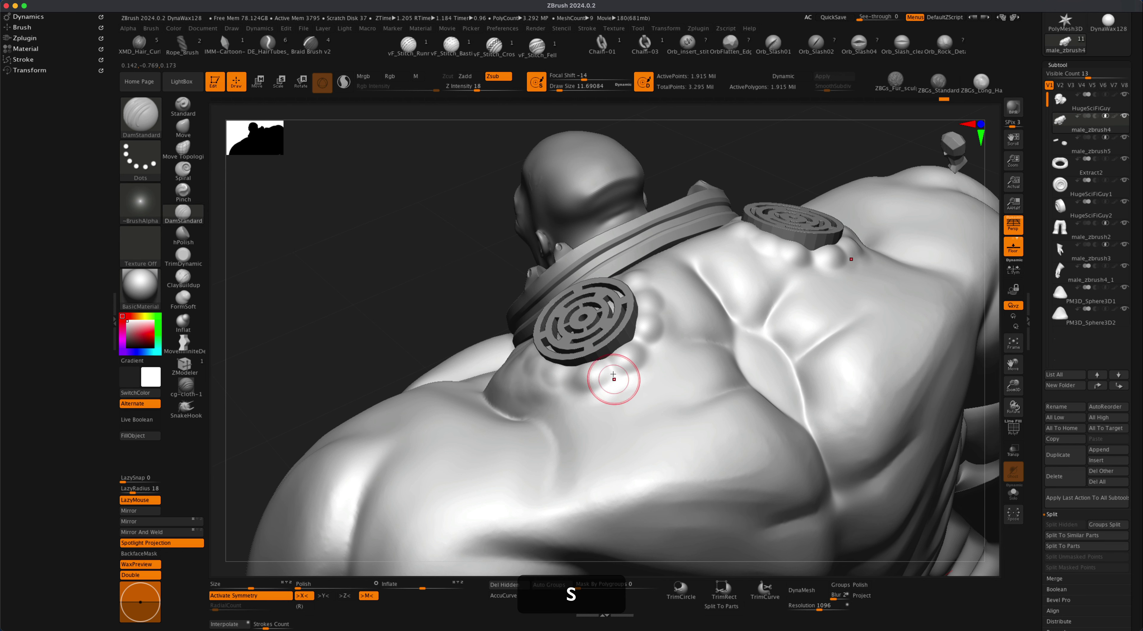
right_drag(615, 373, 600, 405)
drag(572, 364, 567, 399)
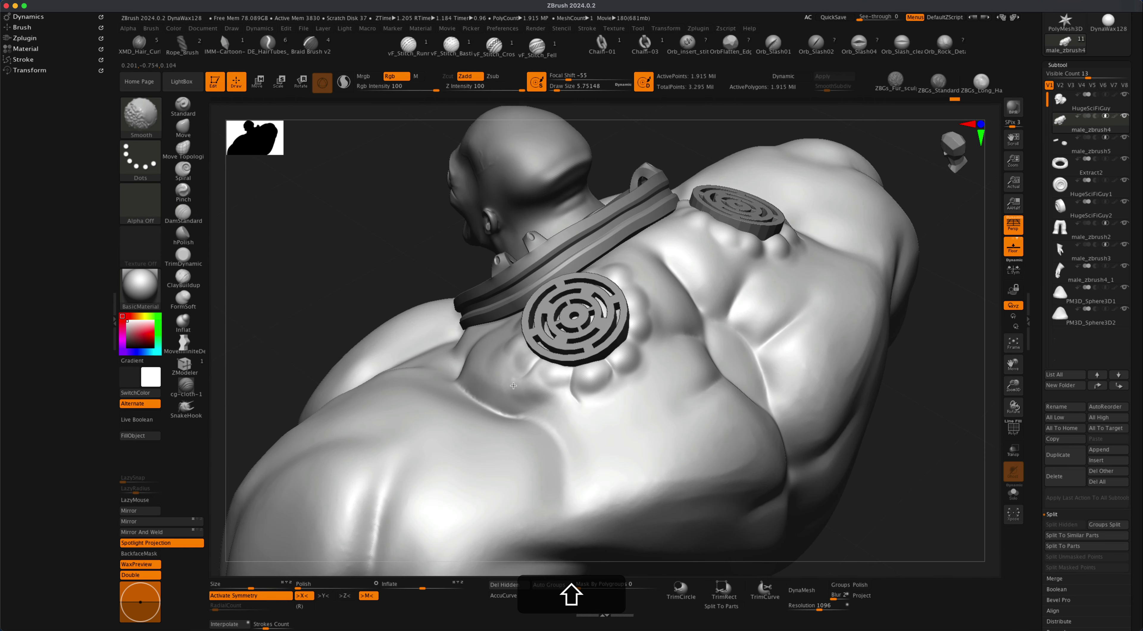
right_drag(567, 399, 586, 269)
shift+drag(570, 256, 556, 244)
right_drag(555, 244, 592, 373)
key(super+z)
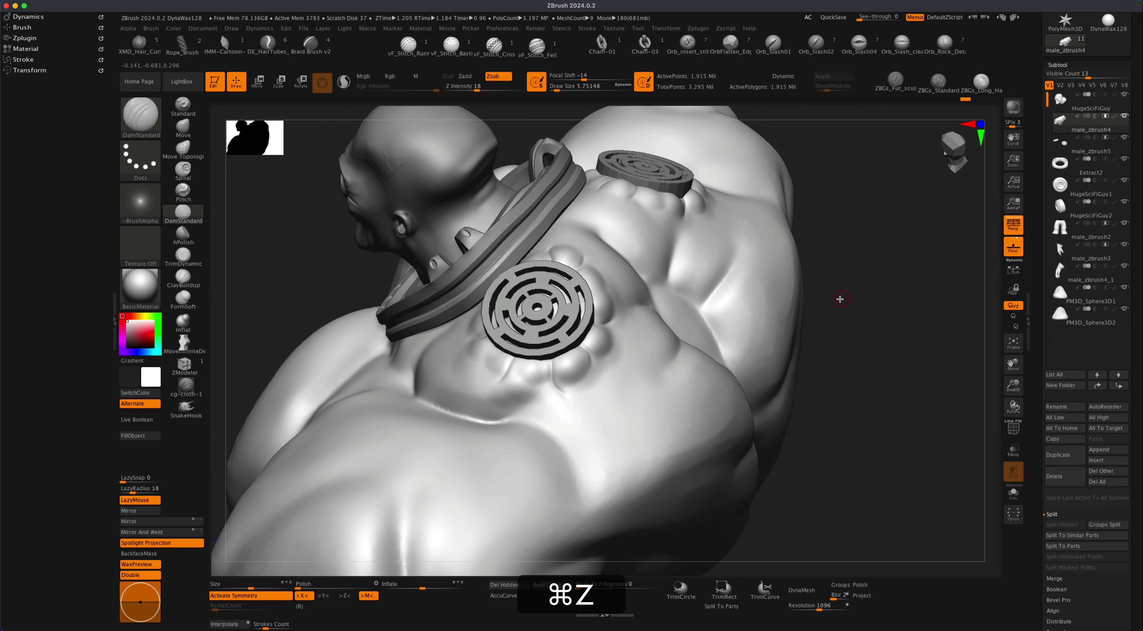
Step: Flatten and smooth the skin bumps around the disc using TrimDynamic at a draw size of about 14.2
mouse_move(829, 306)
alt+right_down()
mouse_move(572, 326)
mouse_move(454, 107)
alt+right_up()
key(s)
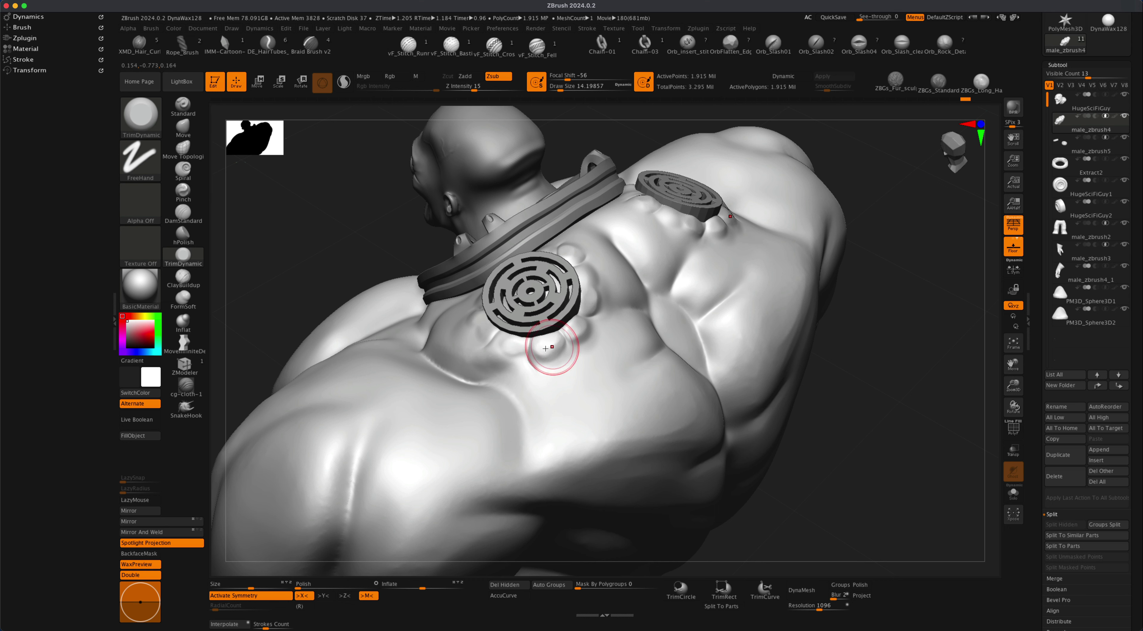
key(shift)
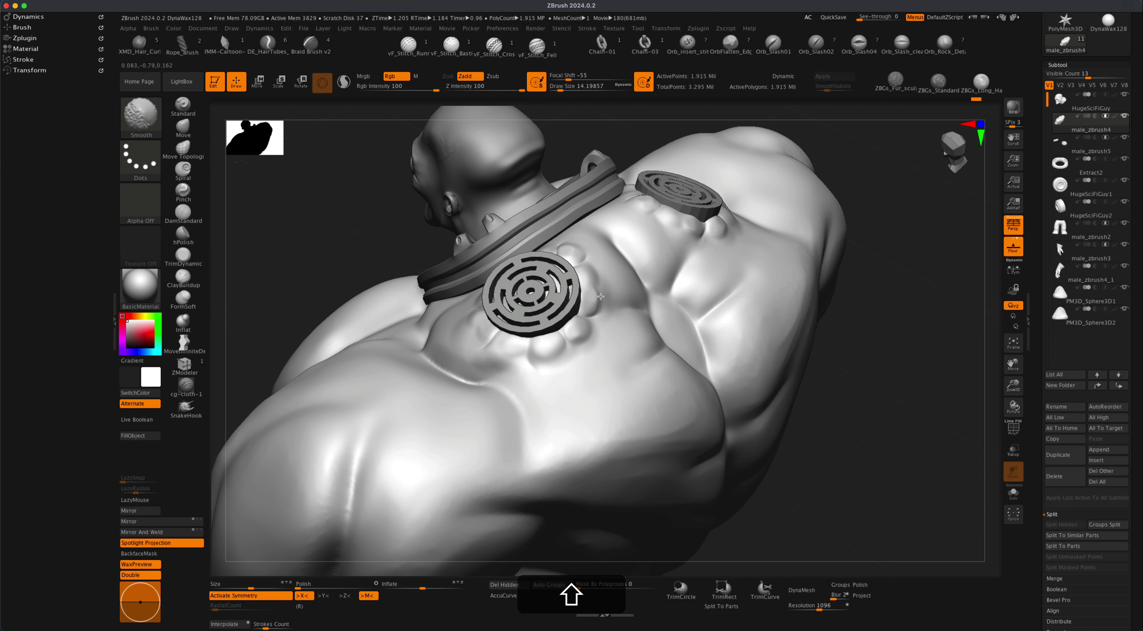
drag(850, 313, 832, 316)
alt+drag(837, 266, 829, 306)
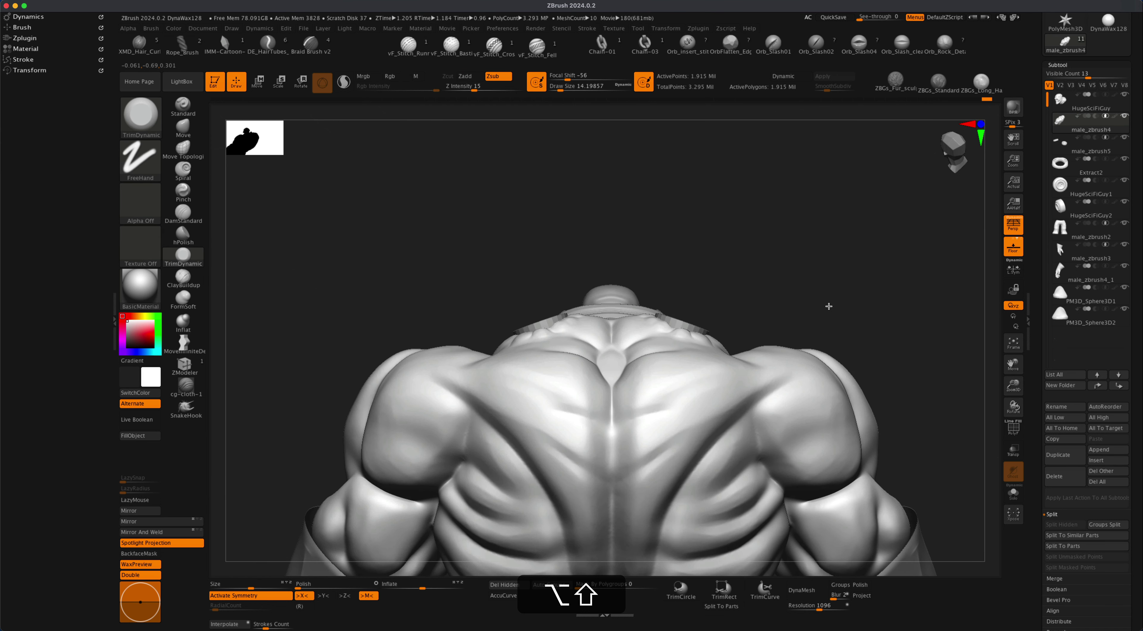
drag(795, 257, 799, 289)
mouse_move(816, 252)
alt+mouse_down()
mouse_move(821, 278)
mouse_move(807, 256)
alt+mouse_up()
right_drag(807, 257, 743, 345)
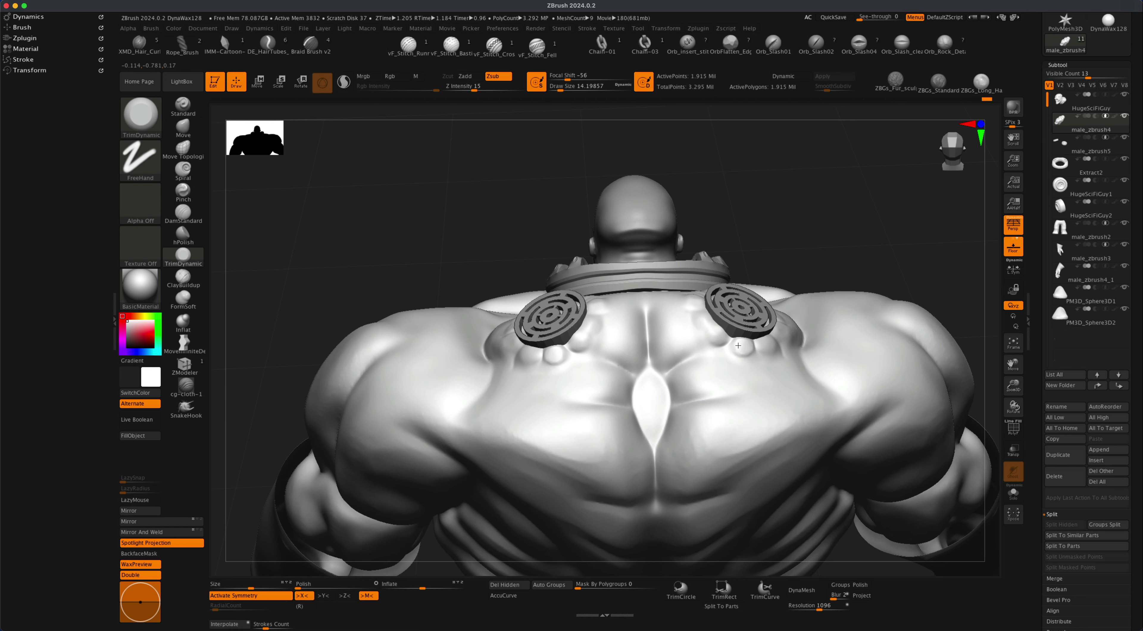
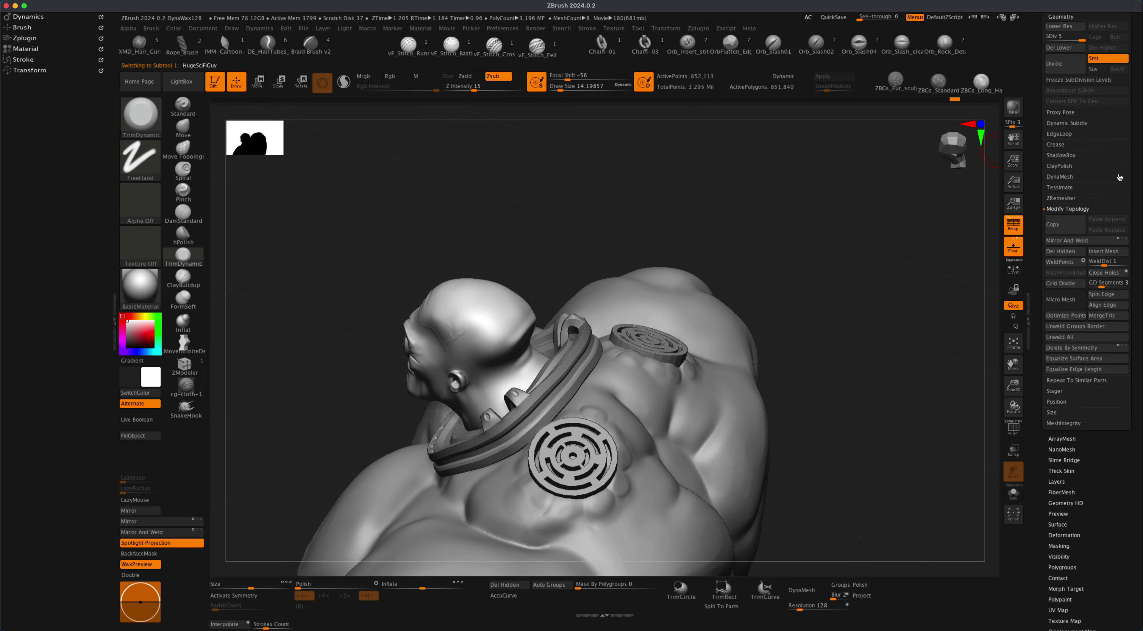
Step: Freeze the subdivision levels of the HugeSciFiGuy head subtool so new meshes can be inserted
scroll(1060, 243, up, 5)
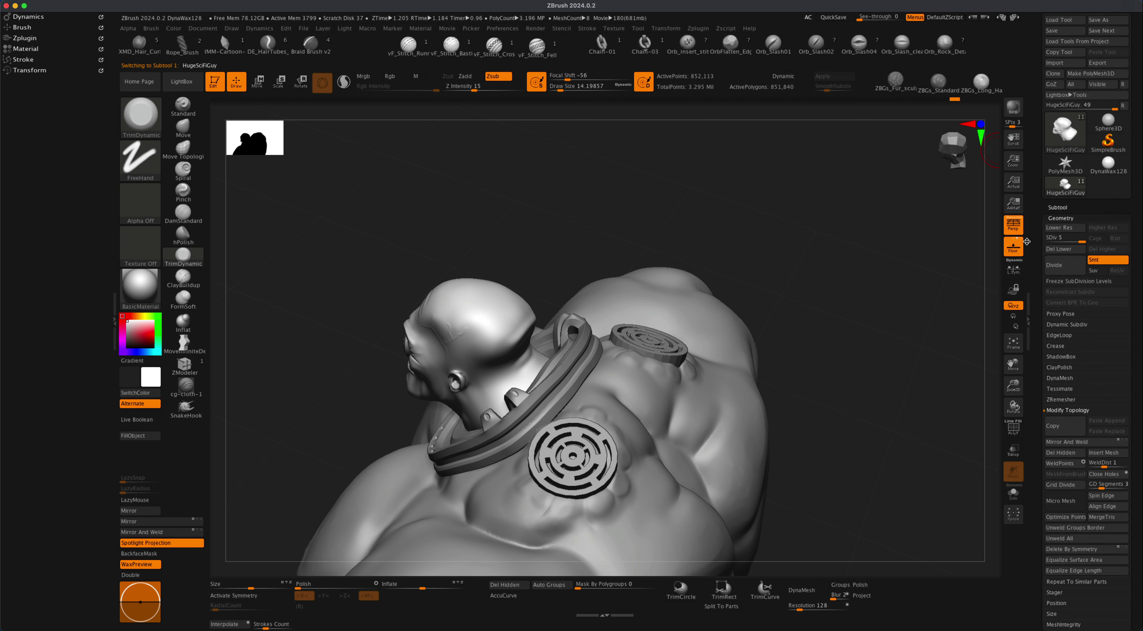
alt+drag(878, 278, 523, 311)
alt+drag(584, 242, 602, 227)
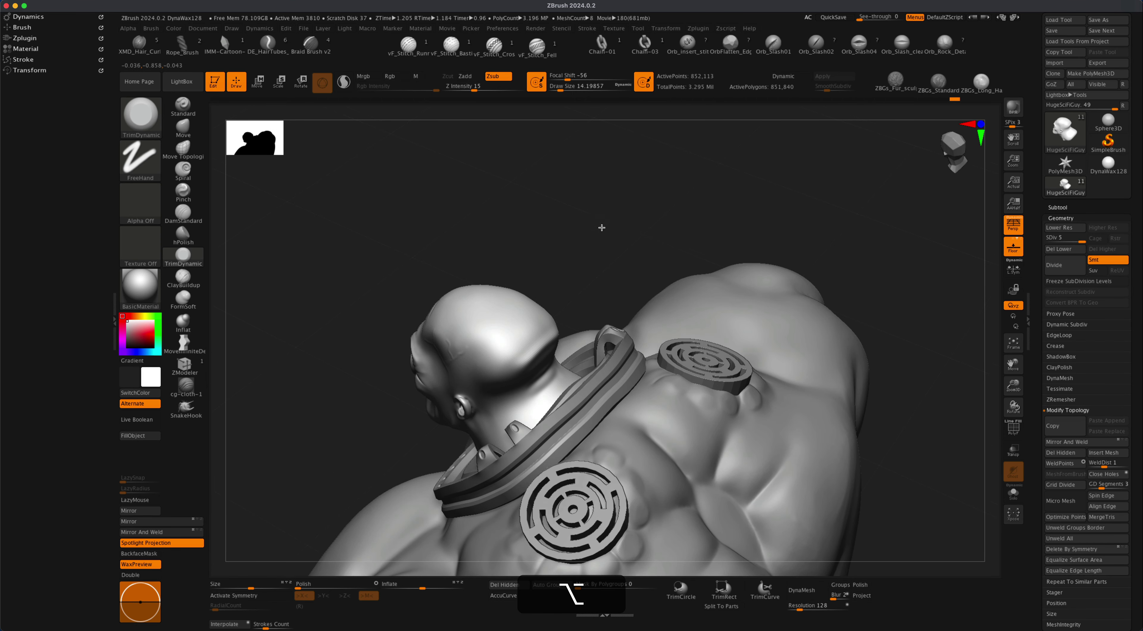
click(1078, 281)
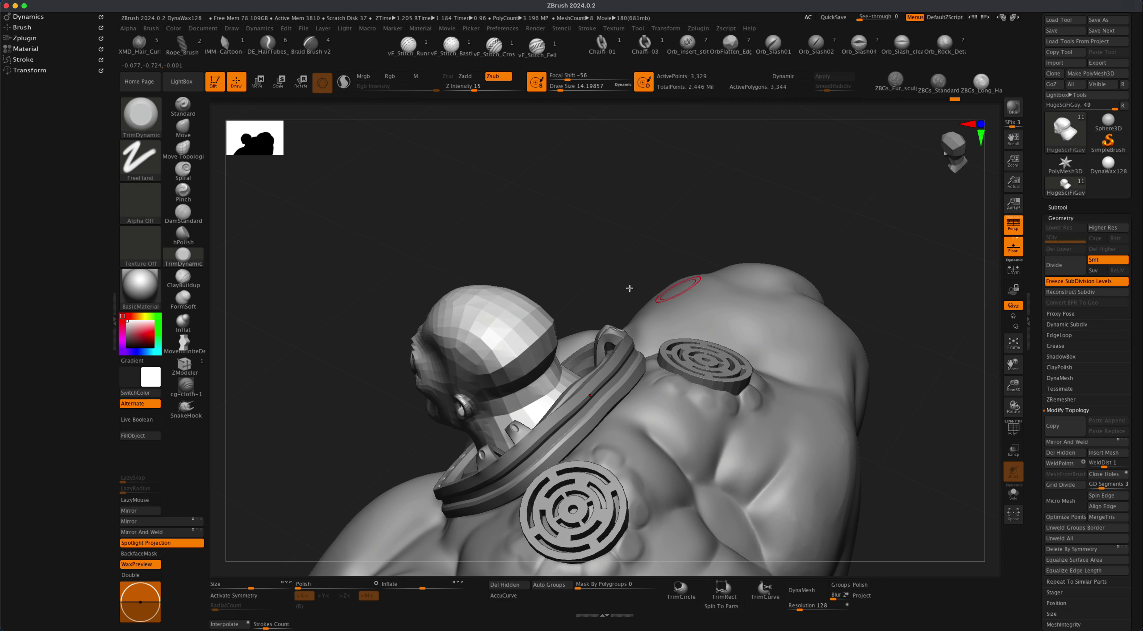
Step: Insert a RubberPort01 part from the IMM MachineParts brush on the back of the head, mirrored across X
click(143, 116)
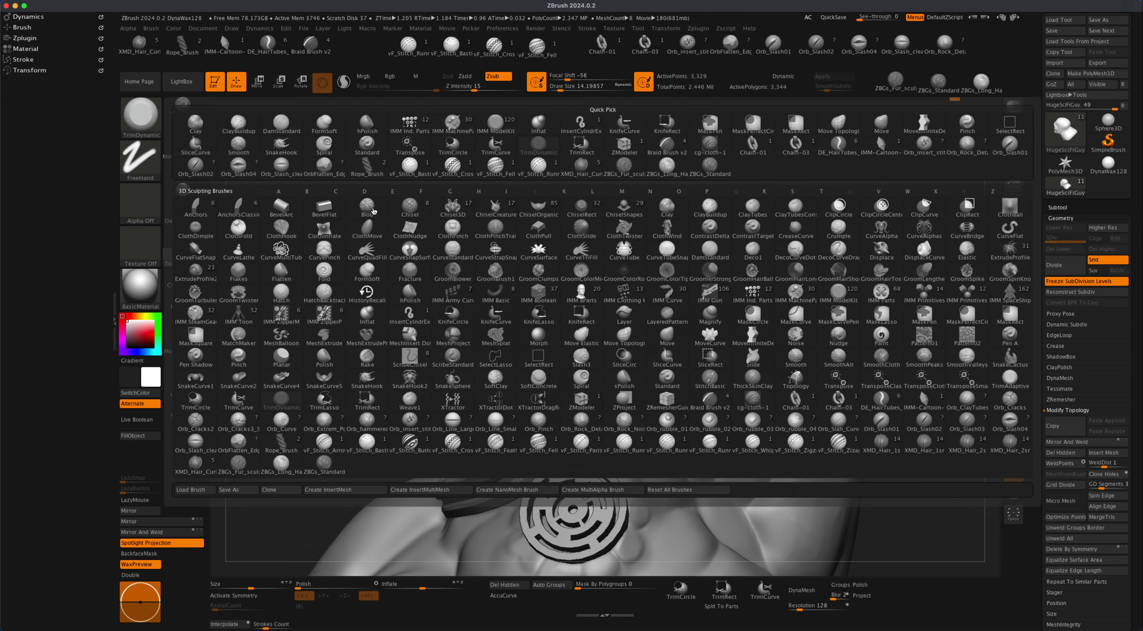
key(i)
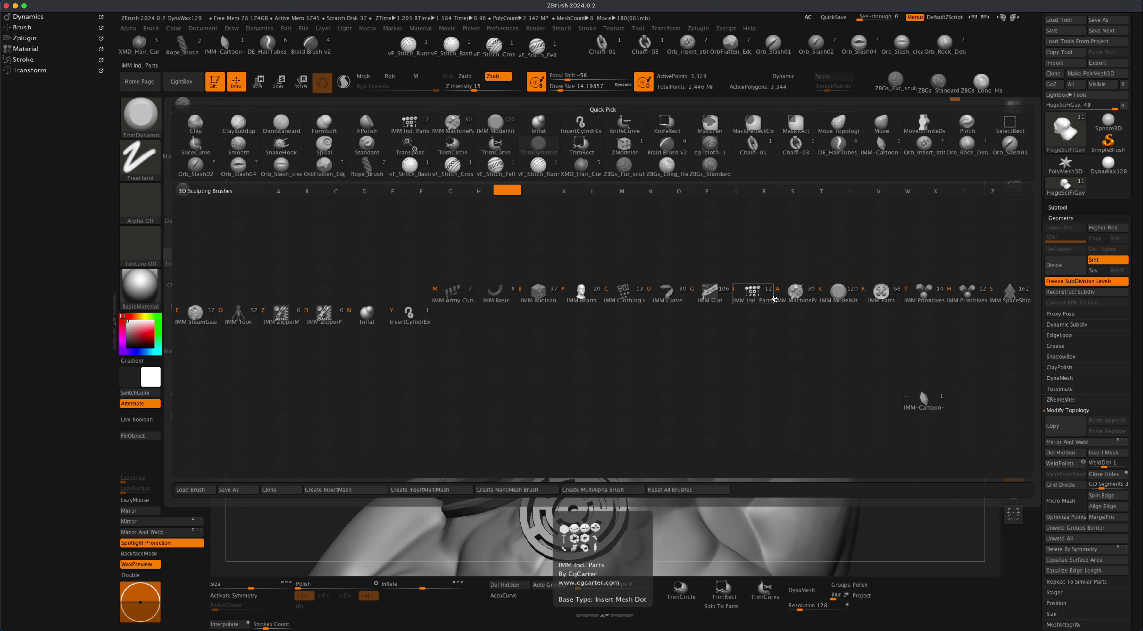
click(790, 291)
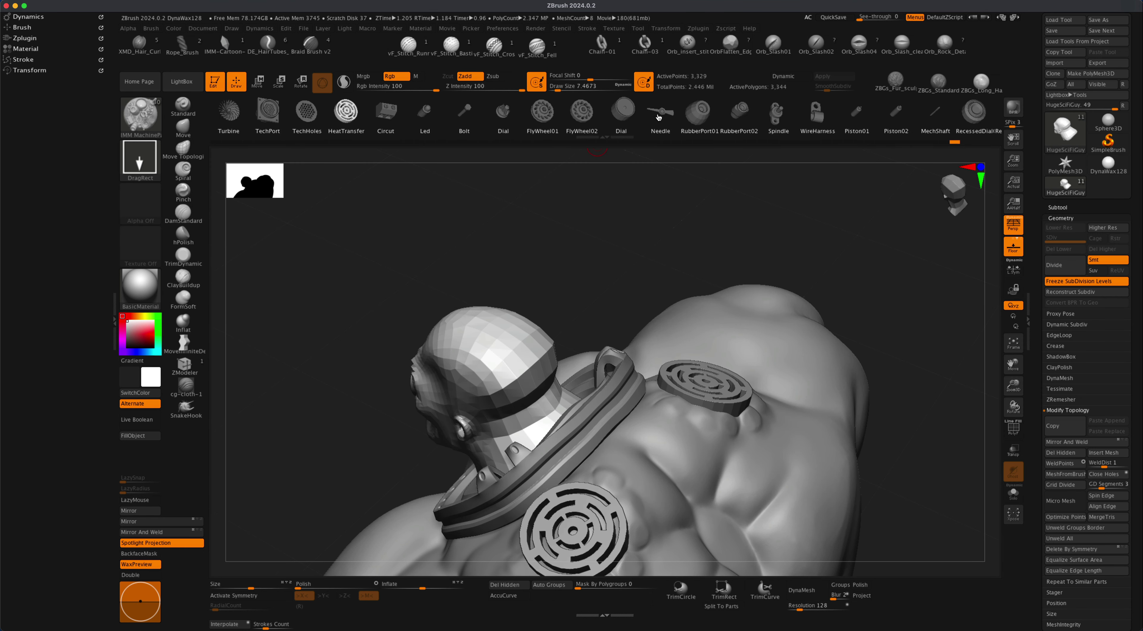
click(693, 115)
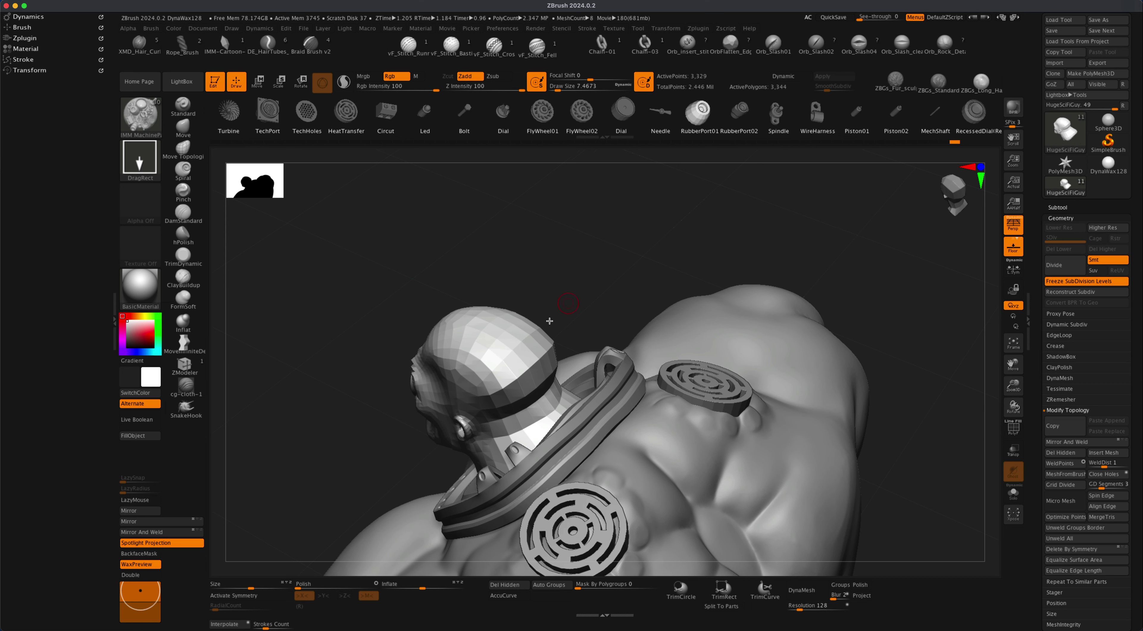
key(x)
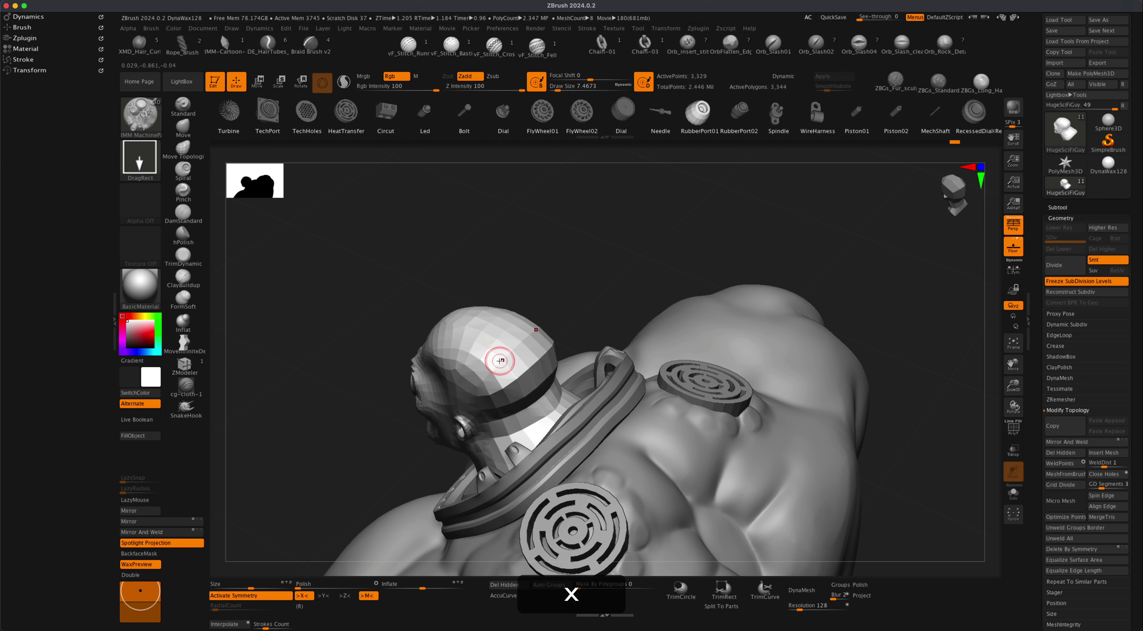
drag(501, 360, 516, 364)
Step: Adjust the placement of the mirrored rubber ports on the back of the head with the Move gizmo
mouse_move(604, 253)
mouse_down()
mouse_move(633, 232)
mouse_move(619, 244)
mouse_up()
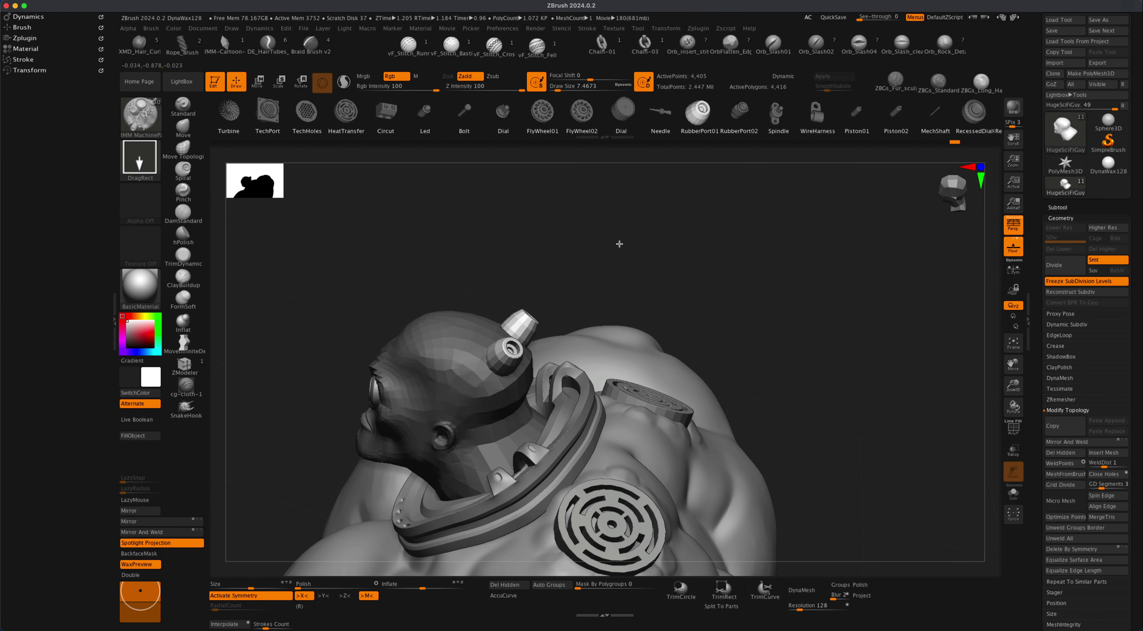
click(261, 89)
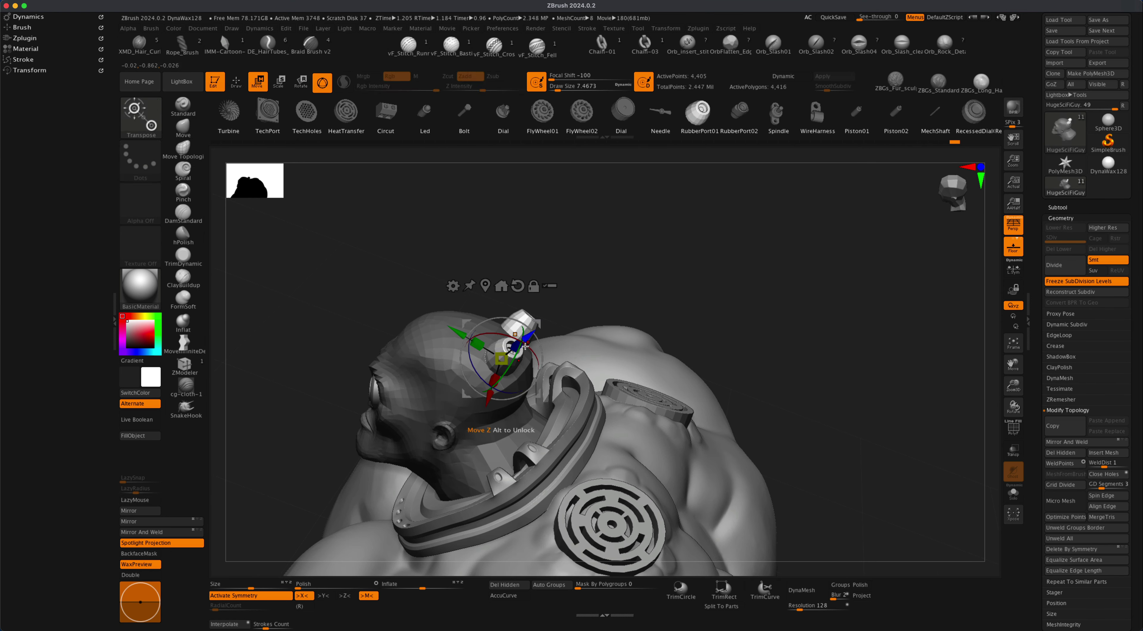
drag(608, 258, 682, 270)
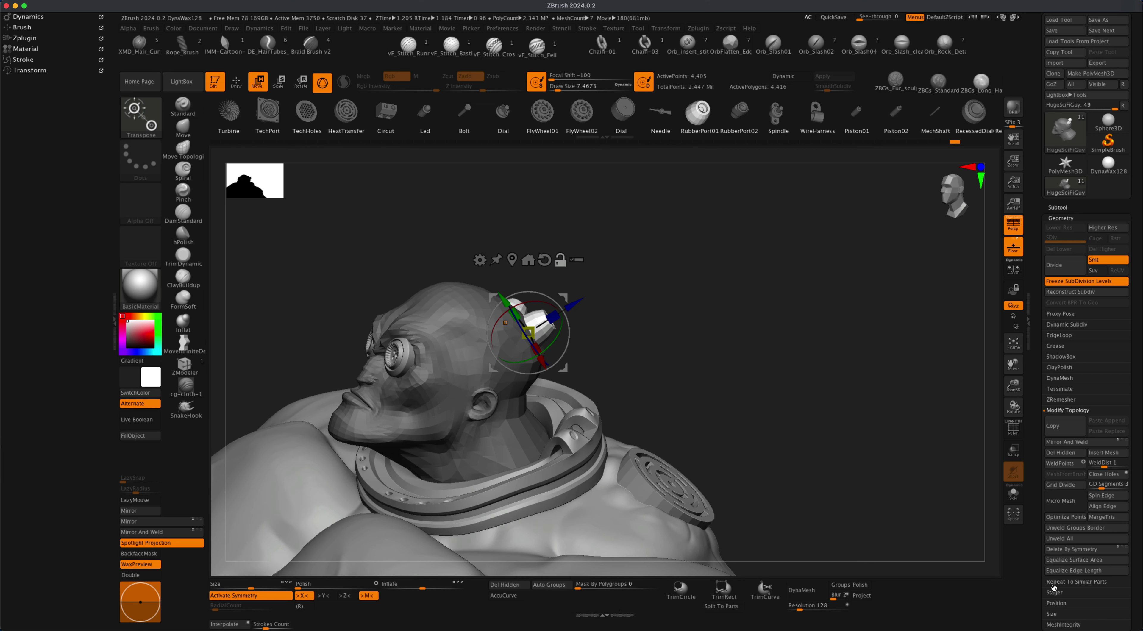
Step: Split the unmasked rubber ports off the head into their own subtool and select it
click(1060, 208)
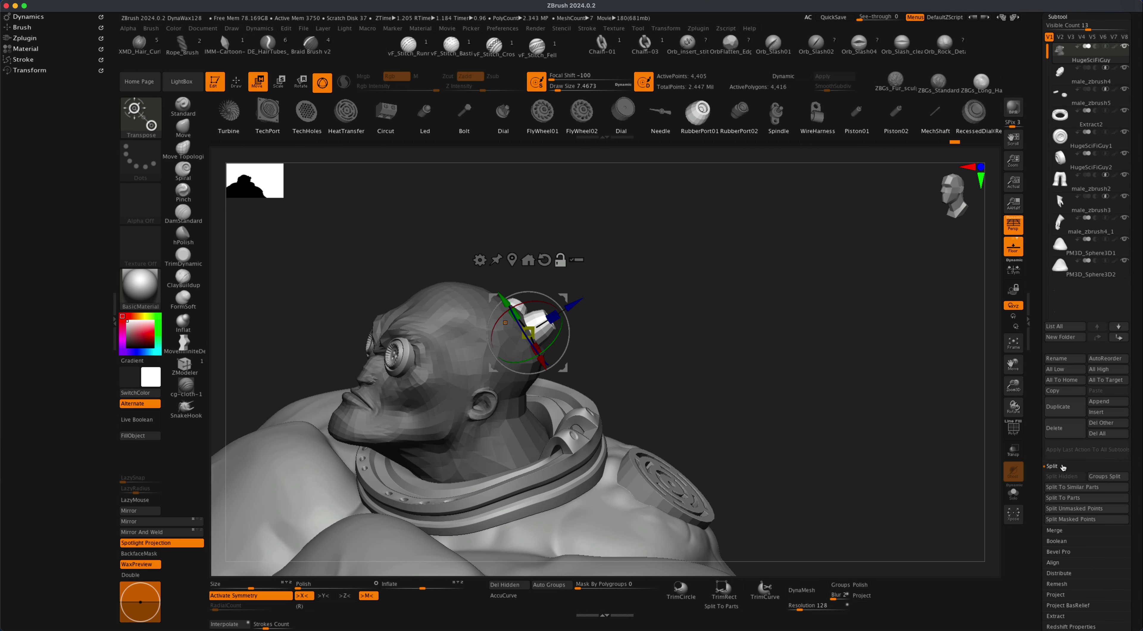
click(1069, 509)
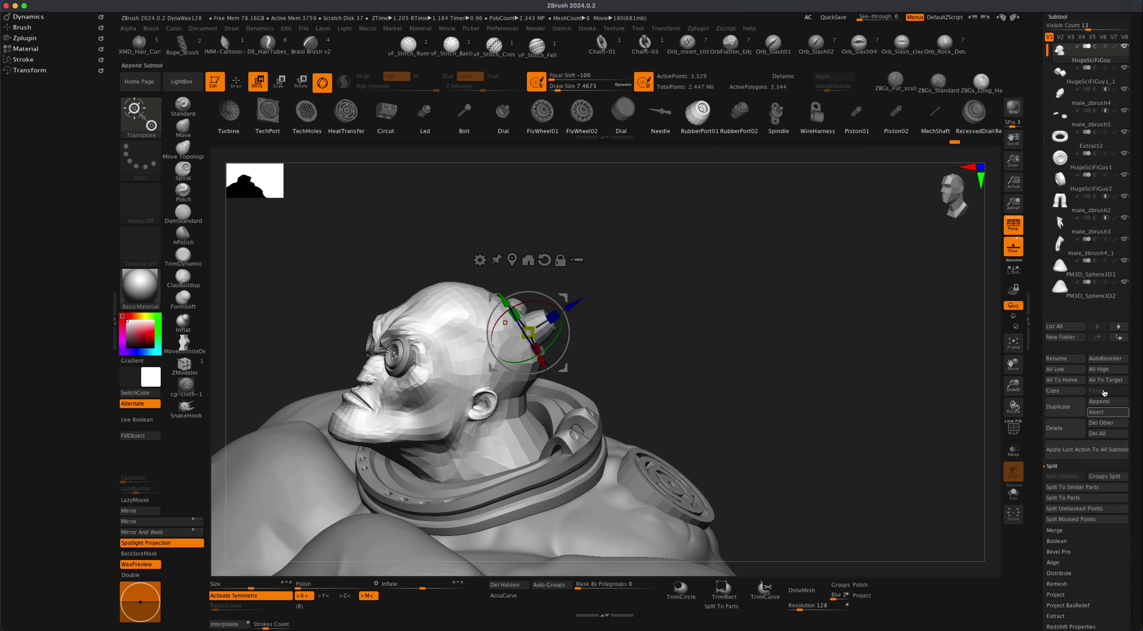
mouse_move(1081, 82)
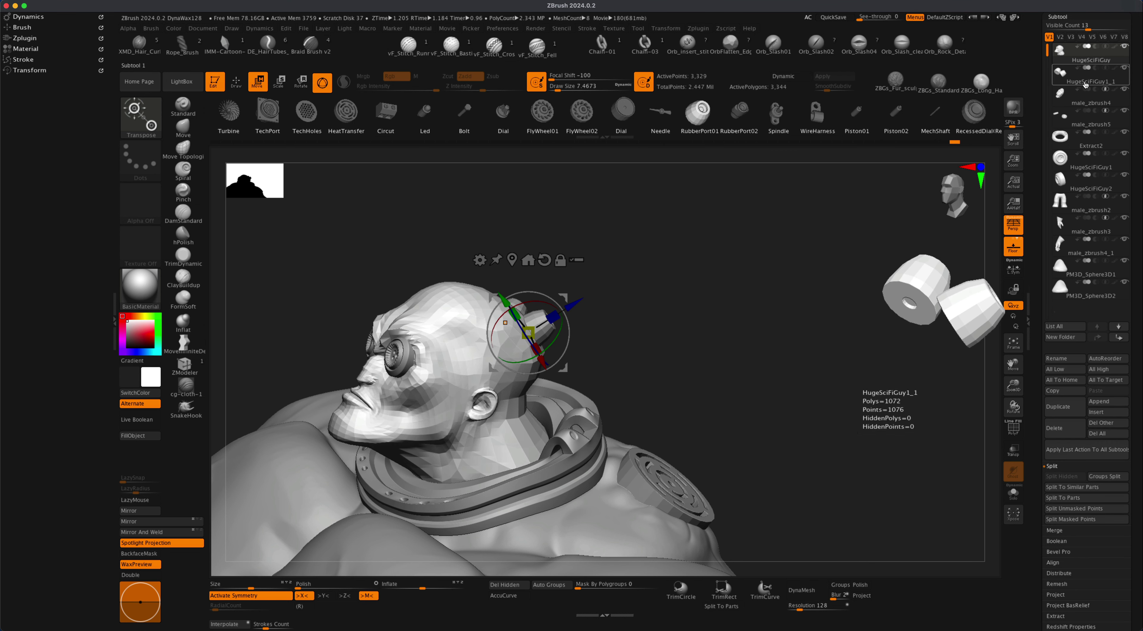
click(1085, 80)
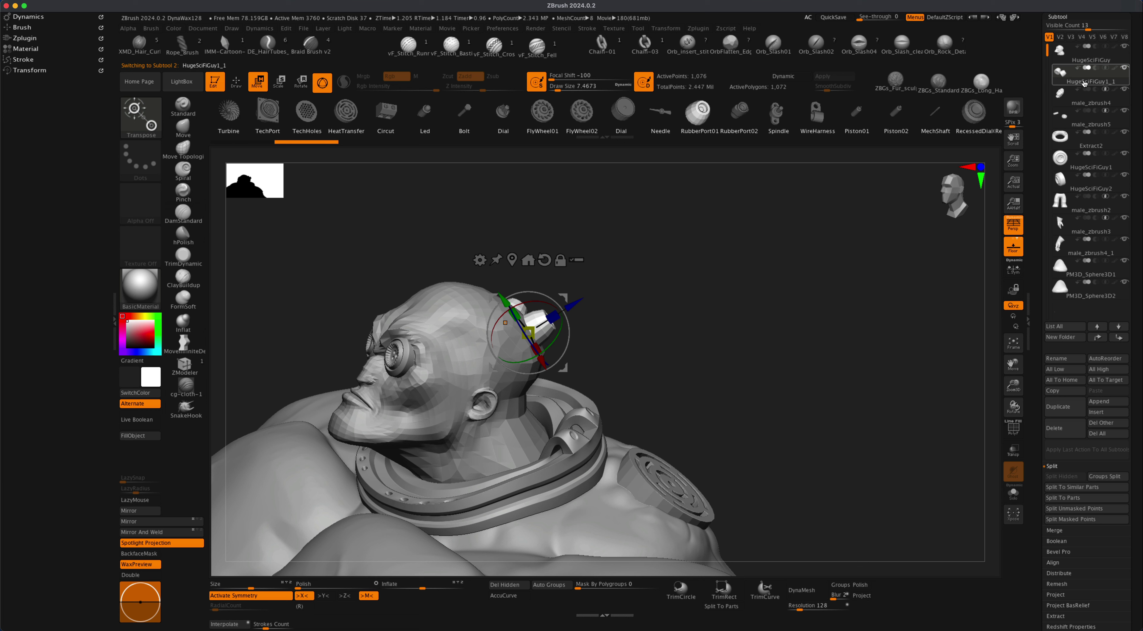
Step: Reselect the HugeSciFiGuy head subtool and unfreeze its subdivision levels to restore the sculpted detail
click(1063, 52)
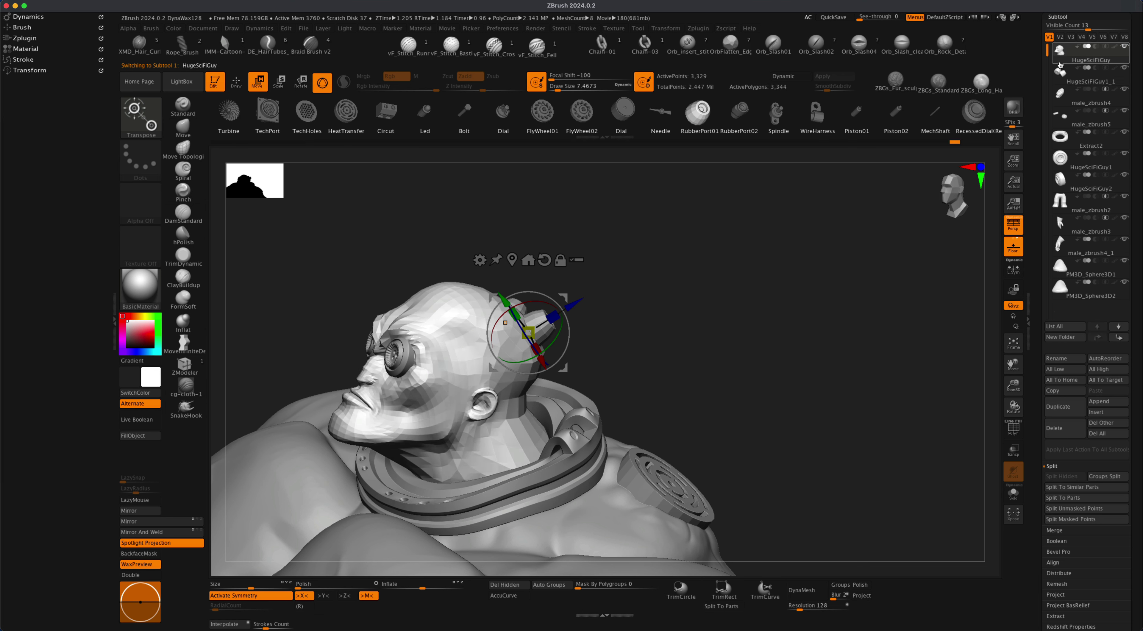
scroll(1078, 457, down, 5)
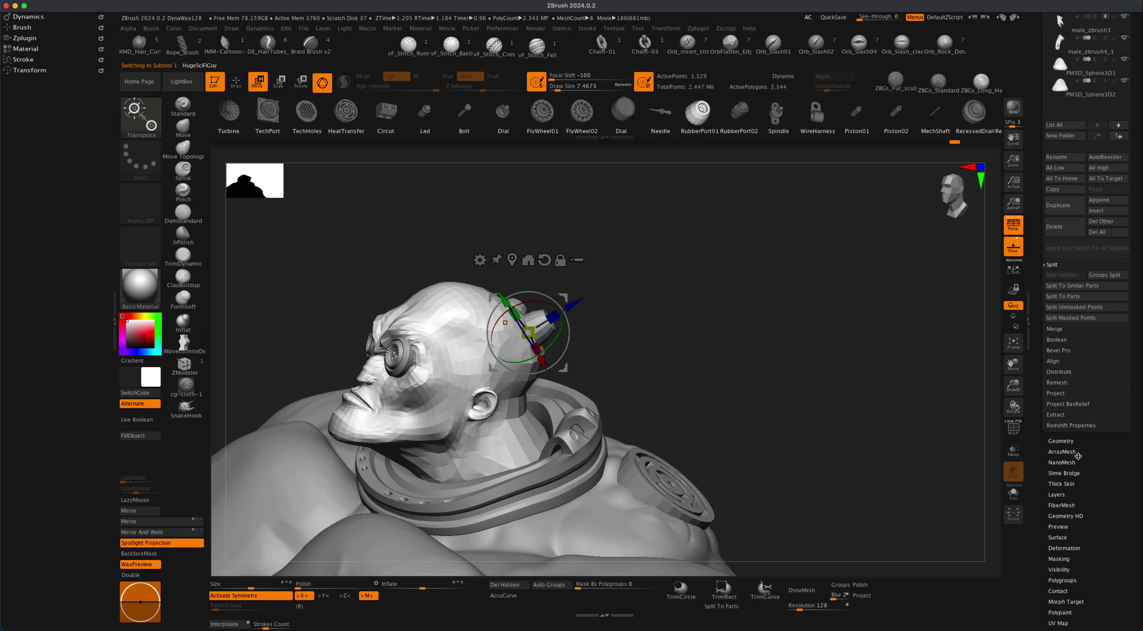
click(1069, 441)
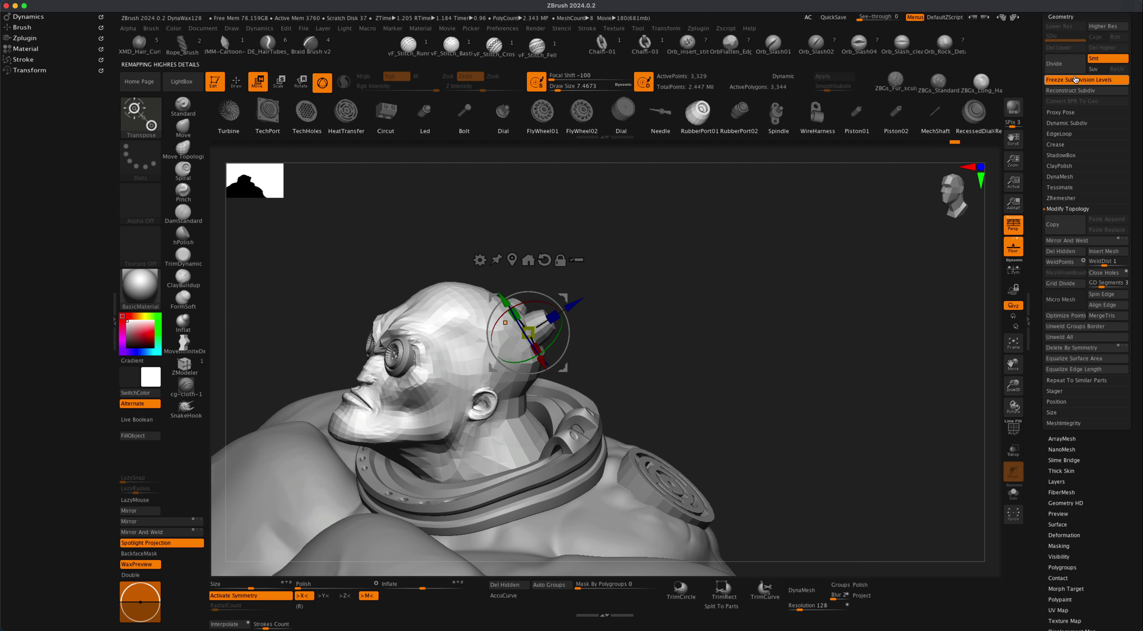
click(1075, 79)
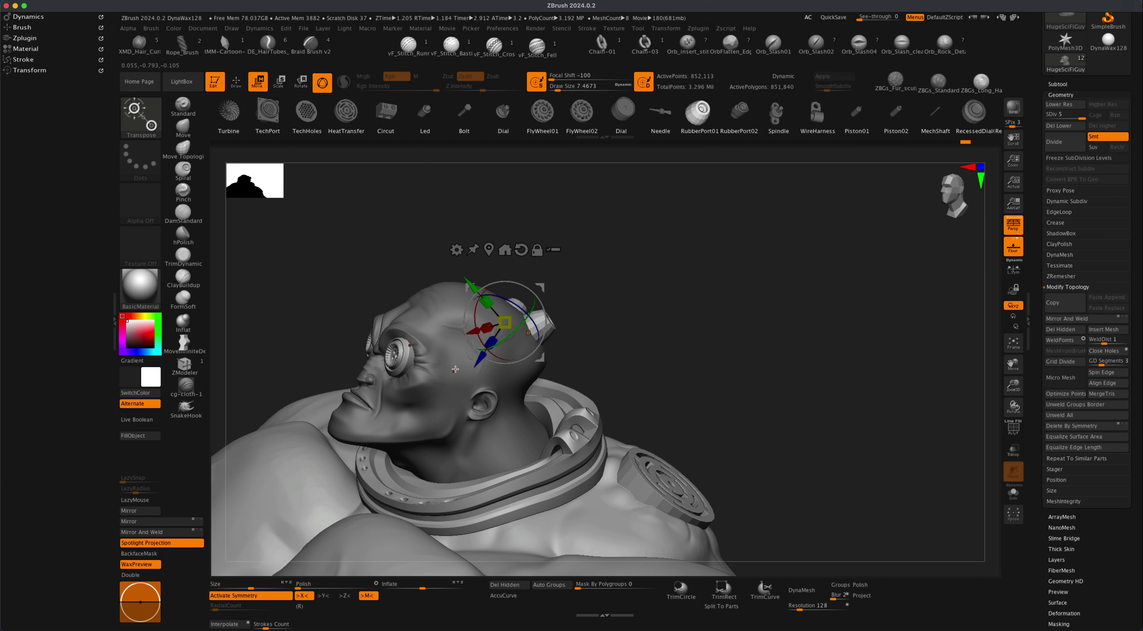
Step: Make the split-off rubber ports subtool HugeSciFiGuy1_1 active and return to Draw mode
click(1060, 83)
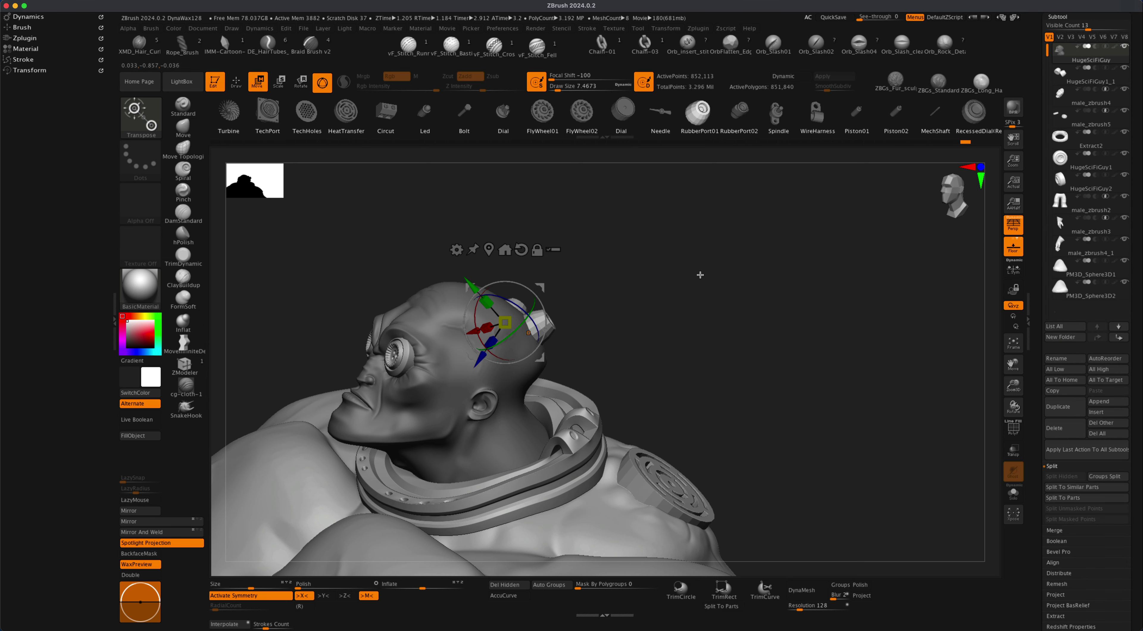
super+drag(700, 246, 720, 271)
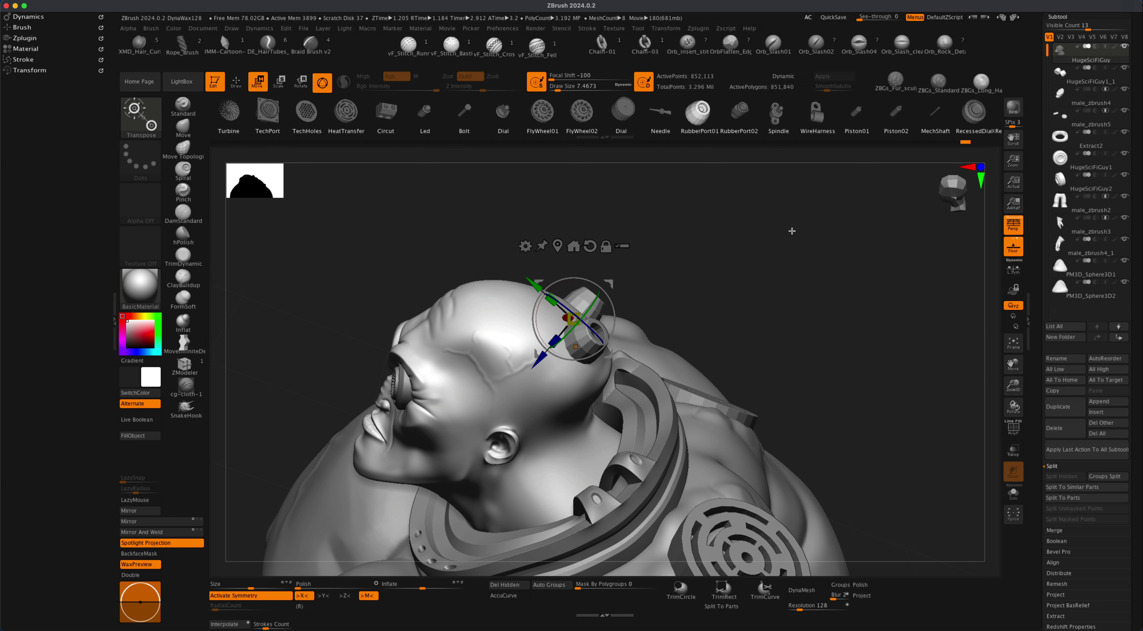
click(1060, 76)
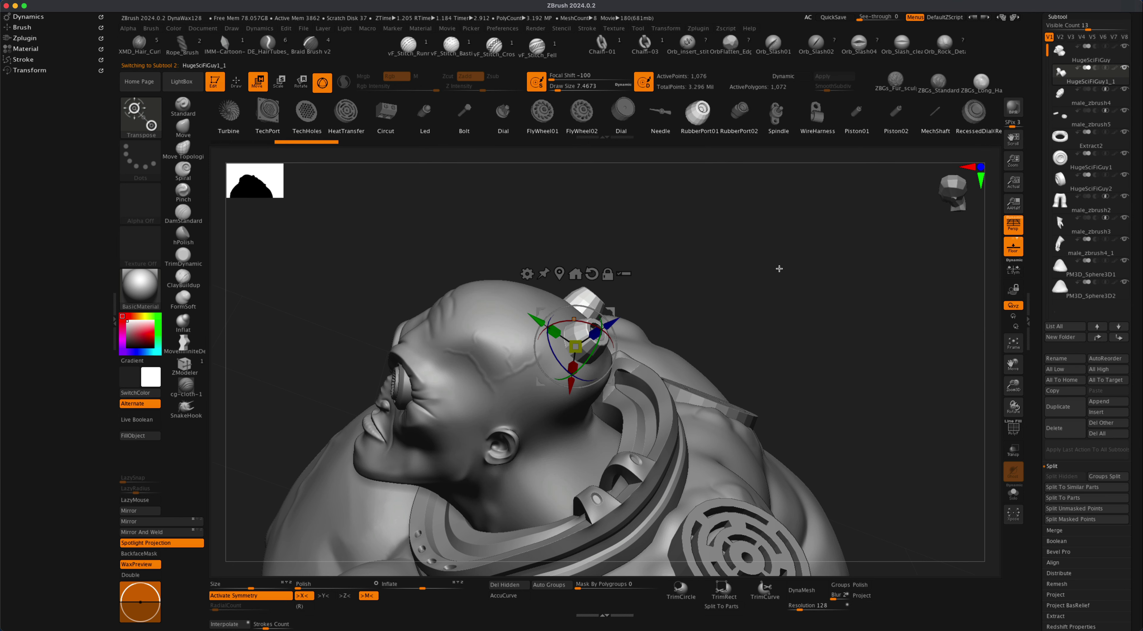
drag(779, 269, 674, 258)
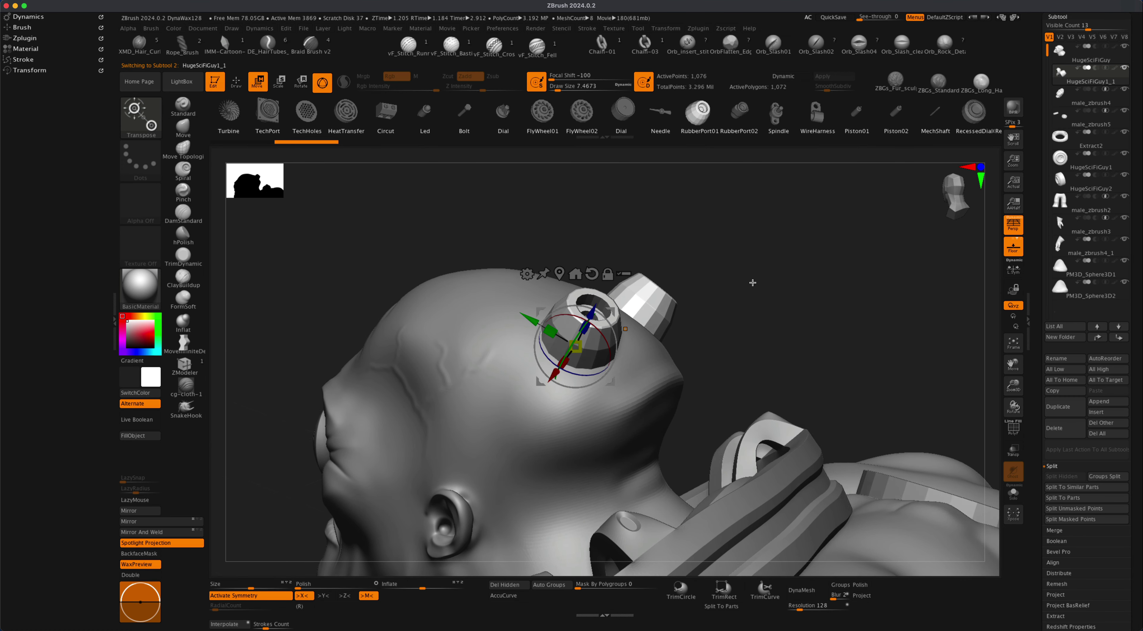
drag(752, 276, 745, 322)
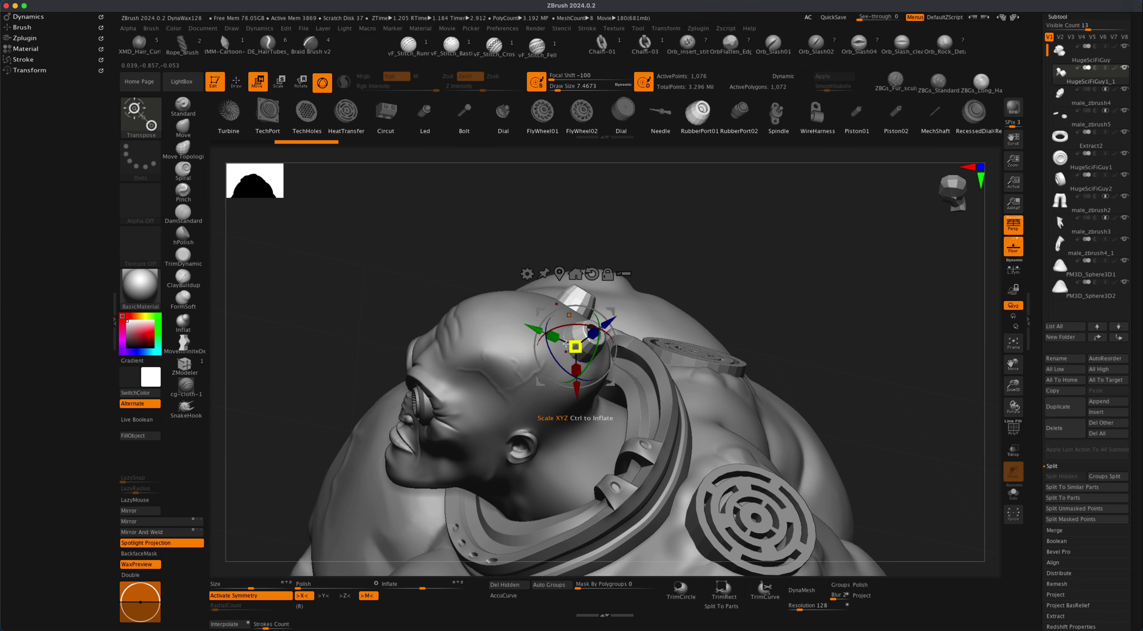
alt+drag(719, 263, 724, 293)
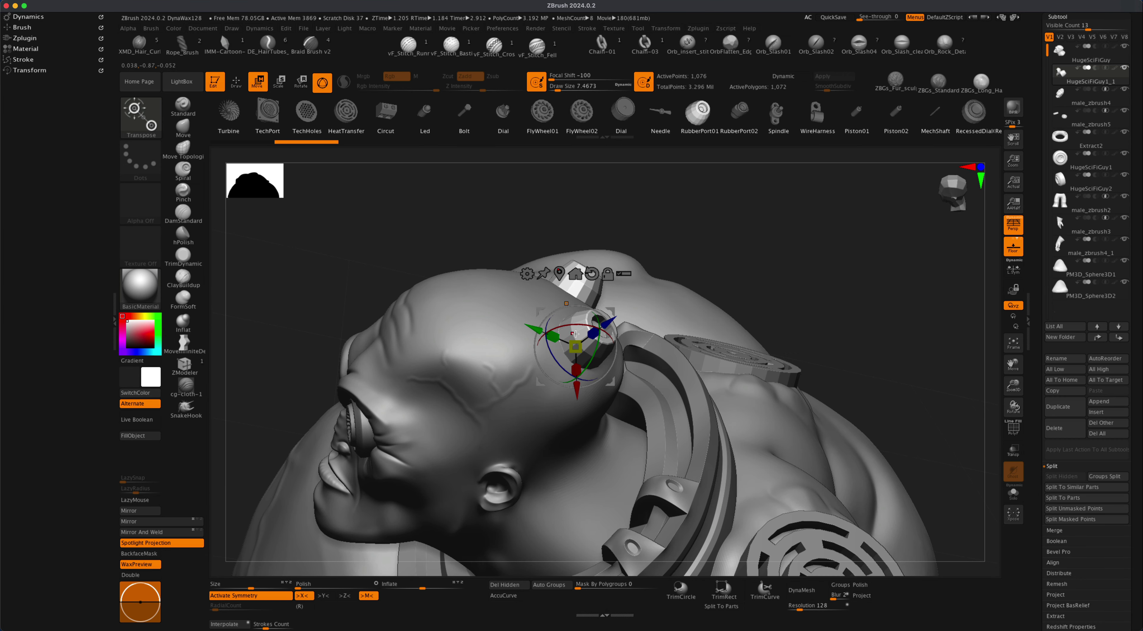
click(235, 82)
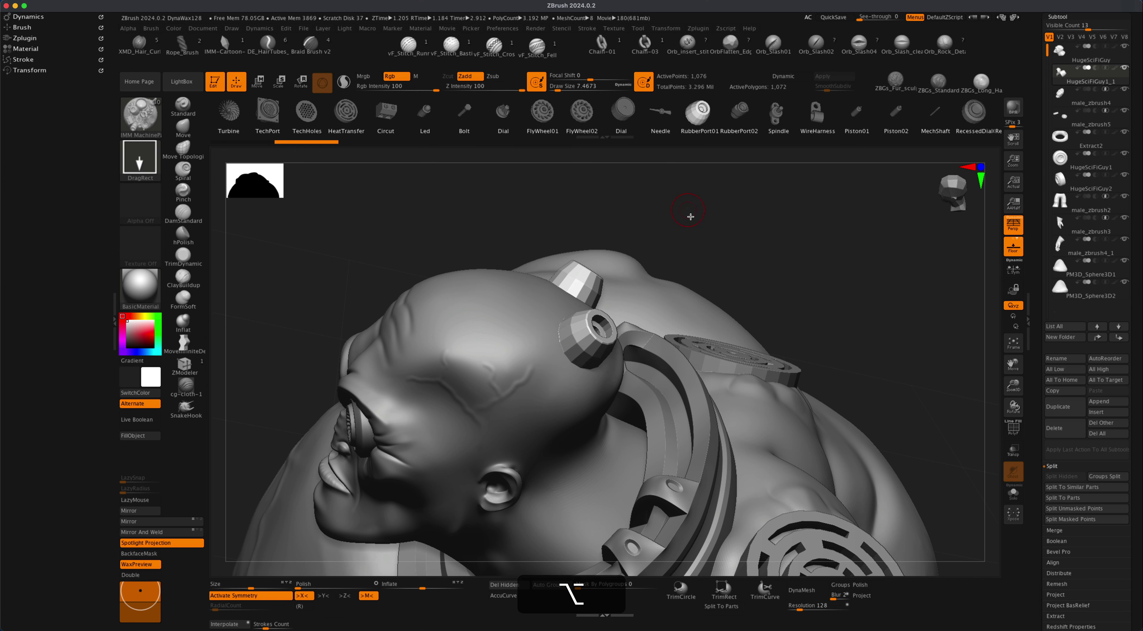
alt+drag(688, 216, 683, 233)
Step: With polyframes shown, assign a new polygroup to the ports' base polyloop using ZModeler PolyGroup with the Polyloop target at draw size about 8.42
click(184, 365)
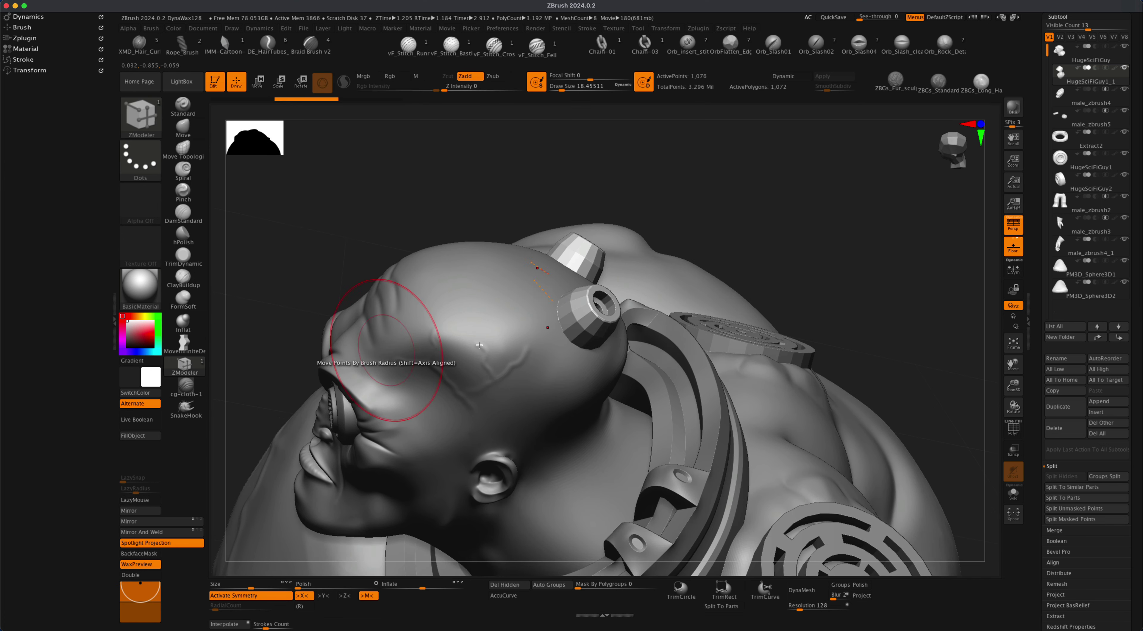
click(1014, 430)
drag(786, 206, 791, 214)
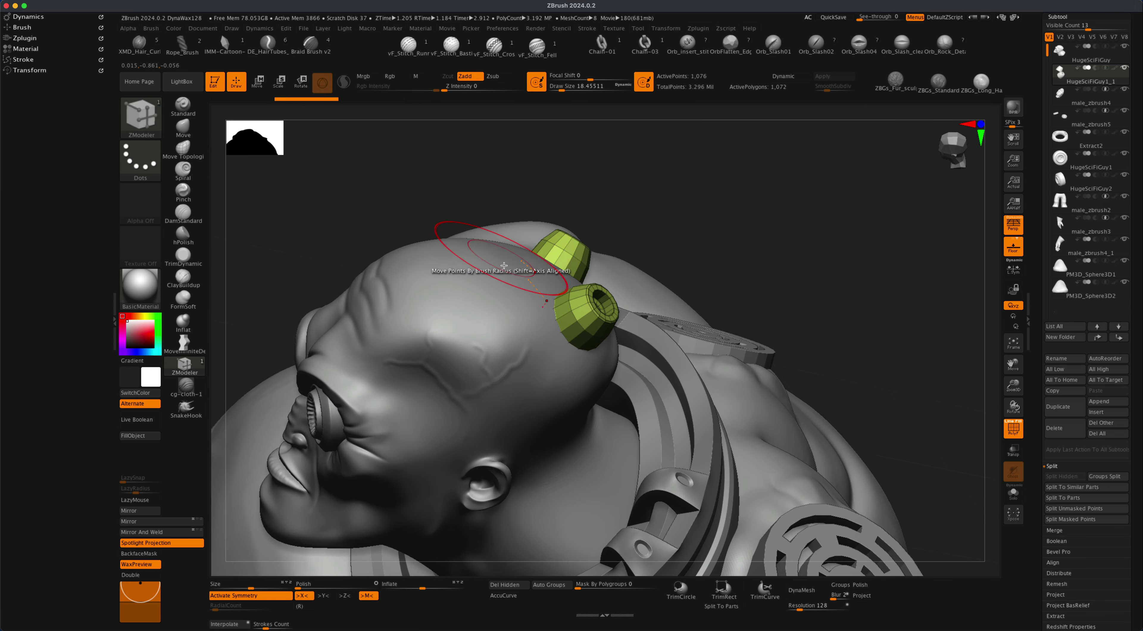
key(s)
drag(638, 232, 695, 218)
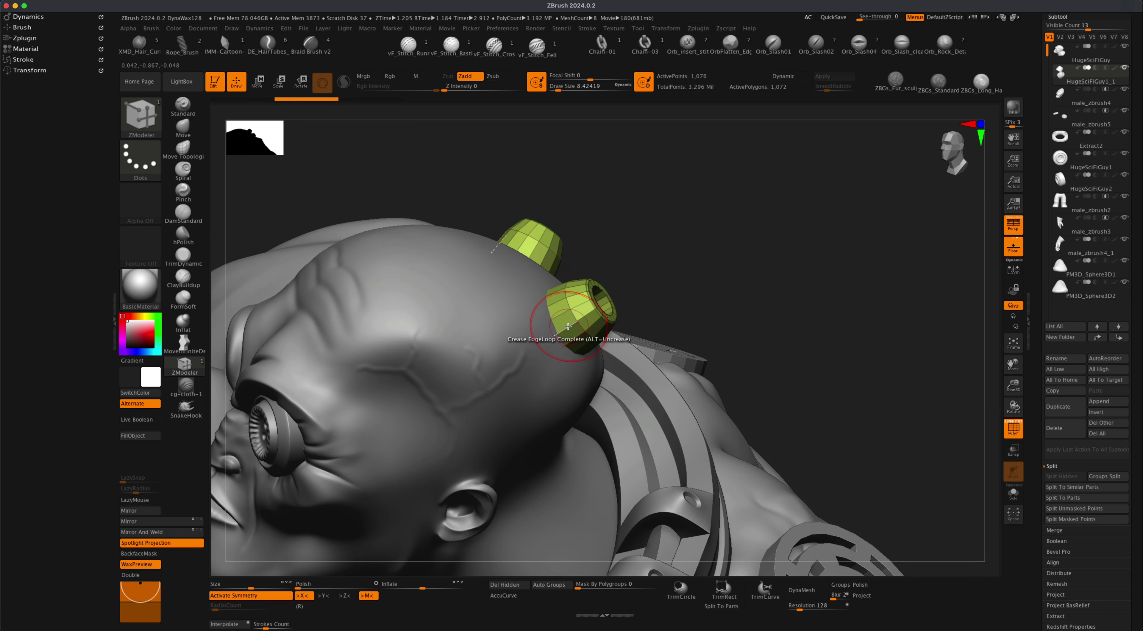
drag(616, 236, 622, 238)
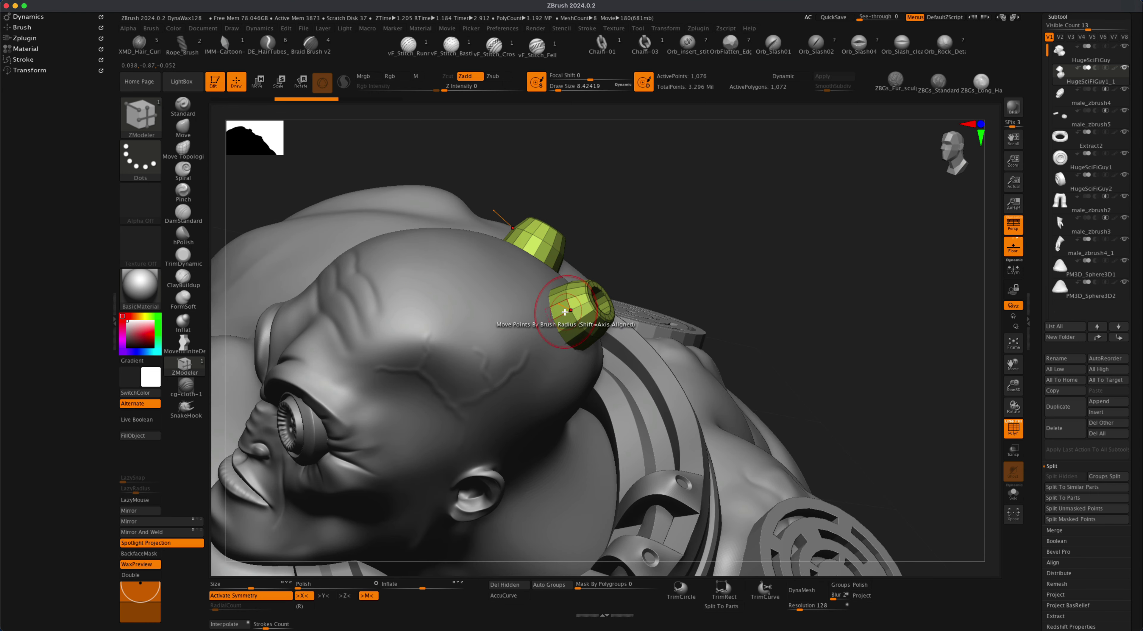
key(space)
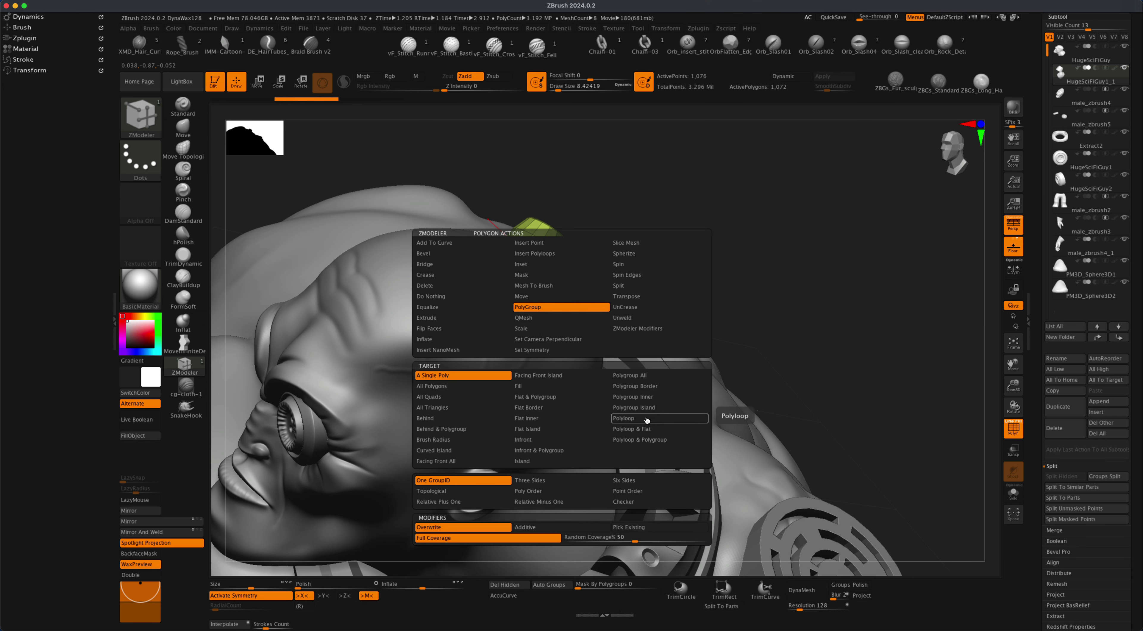
click(649, 418)
mouse_move(747, 268)
alt+mouse_down()
mouse_move(770, 328)
mouse_move(749, 301)
mouse_move(747, 268)
mouse_move(715, 445)
mouse_move(740, 271)
mouse_move(615, 337)
alt+mouse_up()
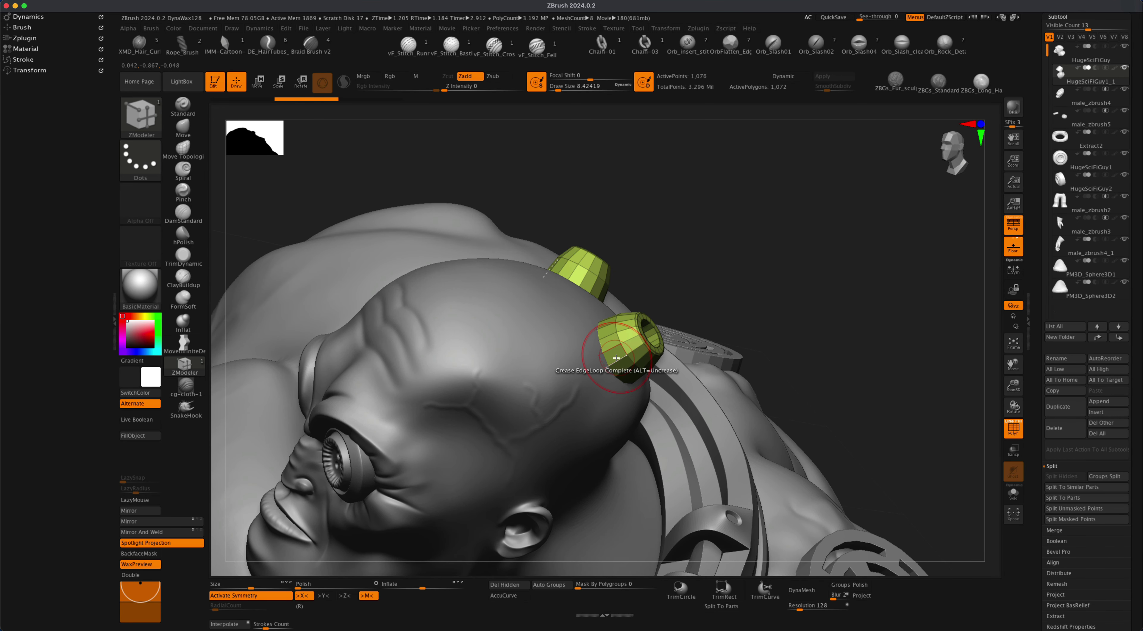
click(618, 356)
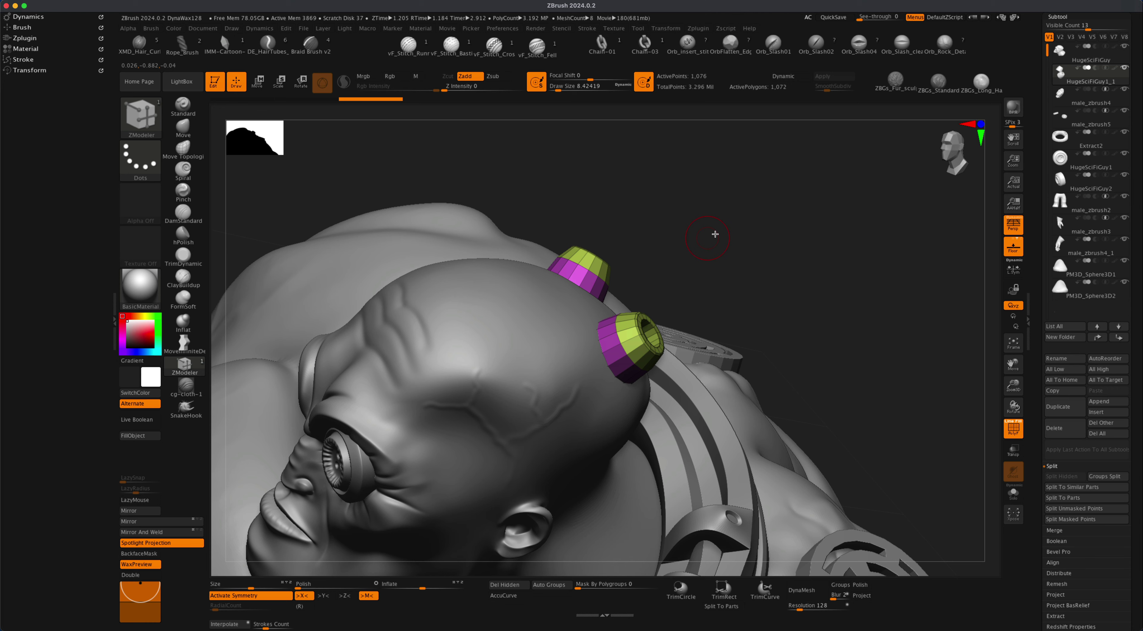
Step: Extrude the new polygroup at the base of the ports outward into a thicker collar using ZModeler QMesh with the Polygroup All target
drag(732, 227, 713, 257)
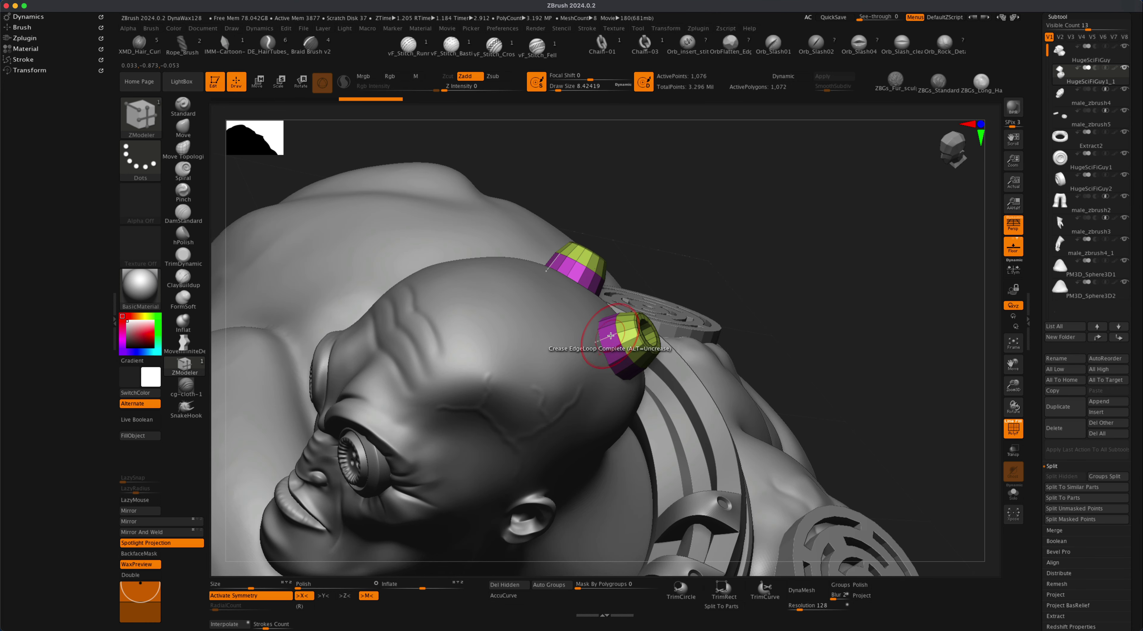
key(space)
click(577, 317)
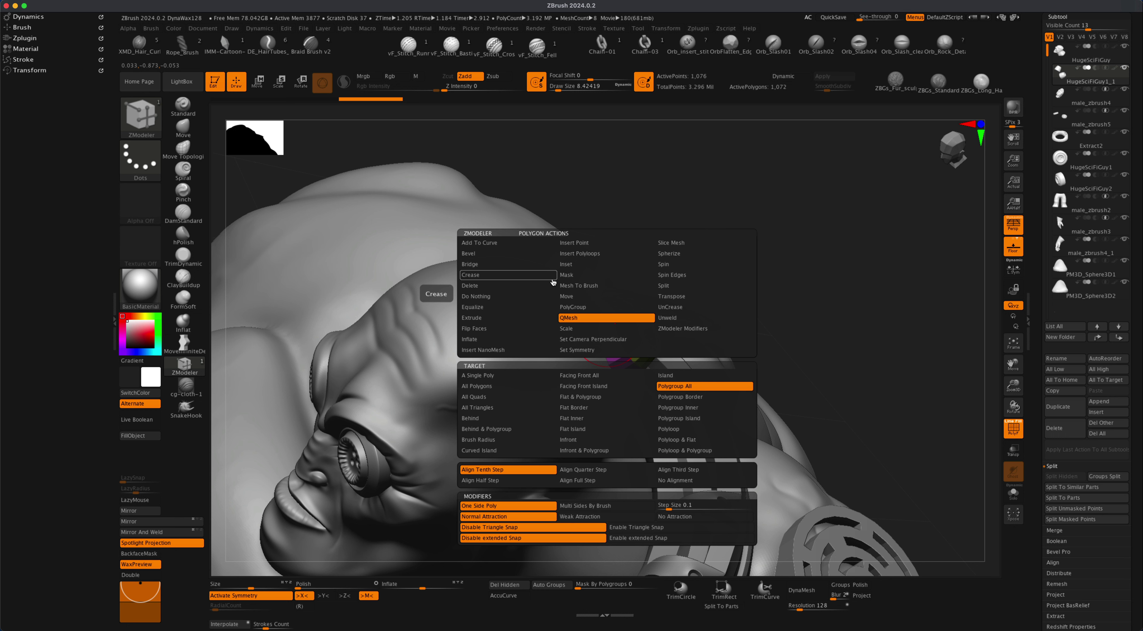
click(678, 384)
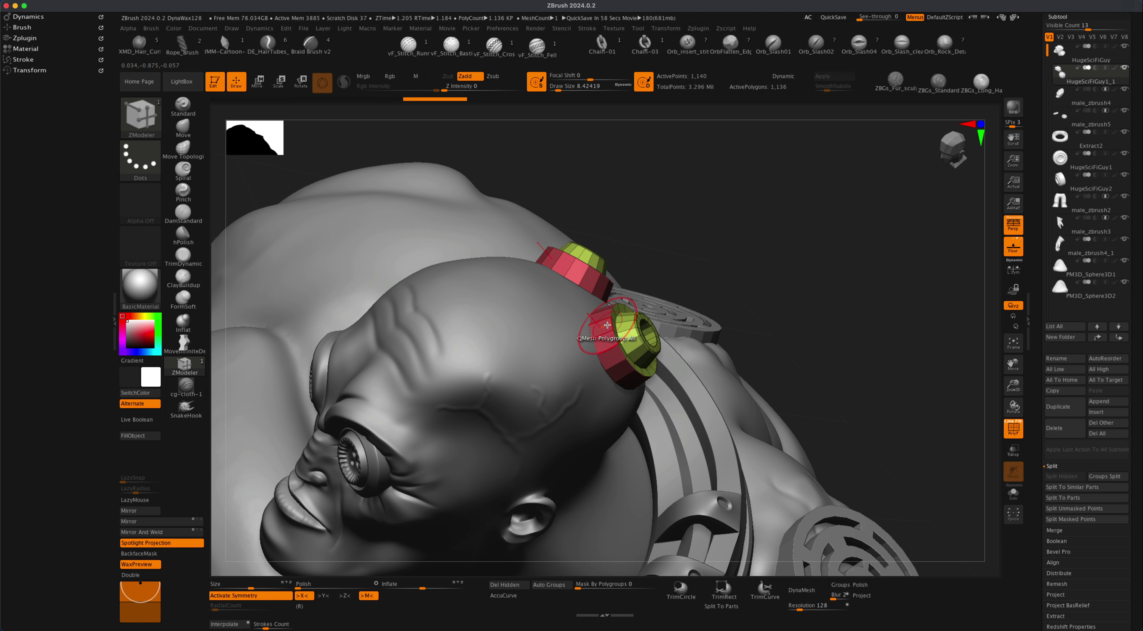
drag(730, 219, 737, 181)
drag(738, 278, 691, 322)
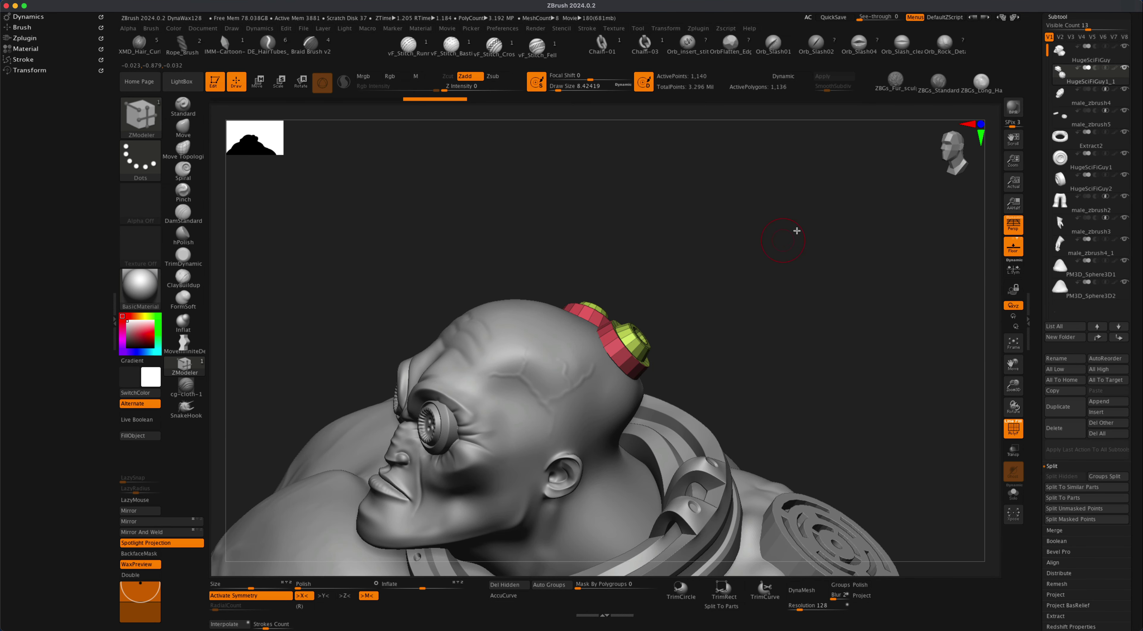
Step: Make the HugeSciFiGuy head subtool active with polyframes hidden, and choose the Inflat brush at draw size about 7.47
click(1050, 57)
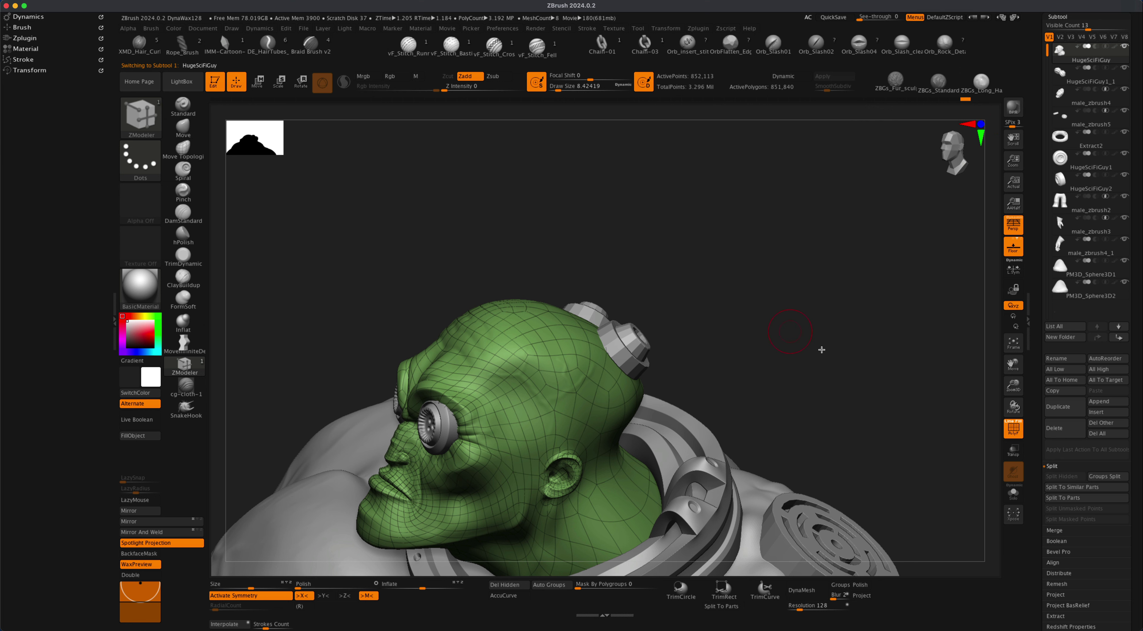
click(1011, 427)
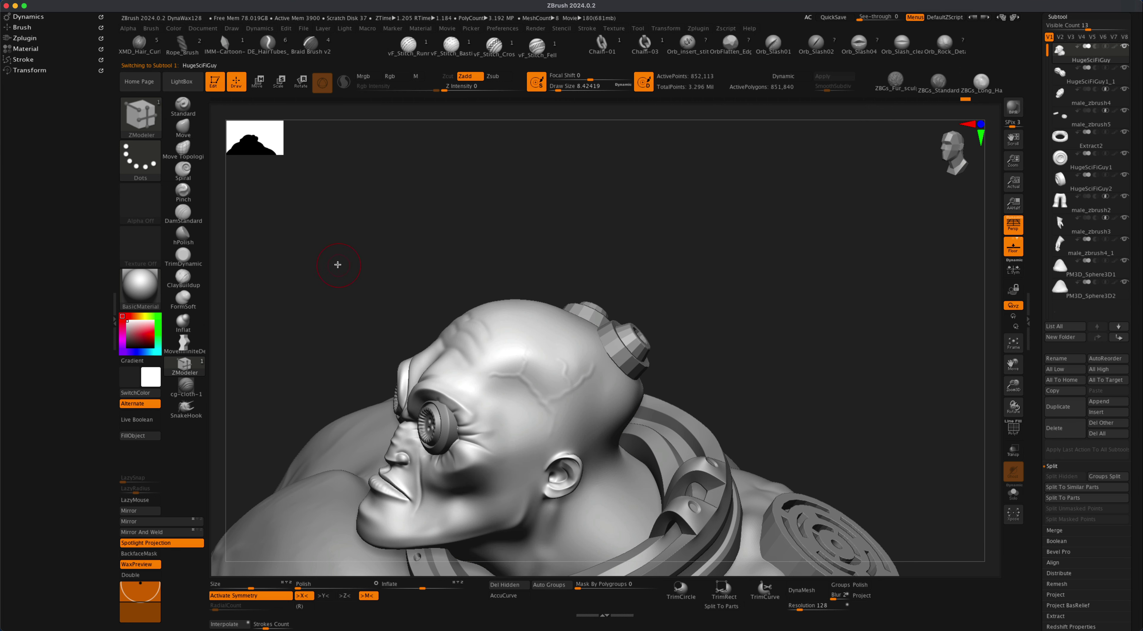
click(185, 324)
key(s)
click(353, 281)
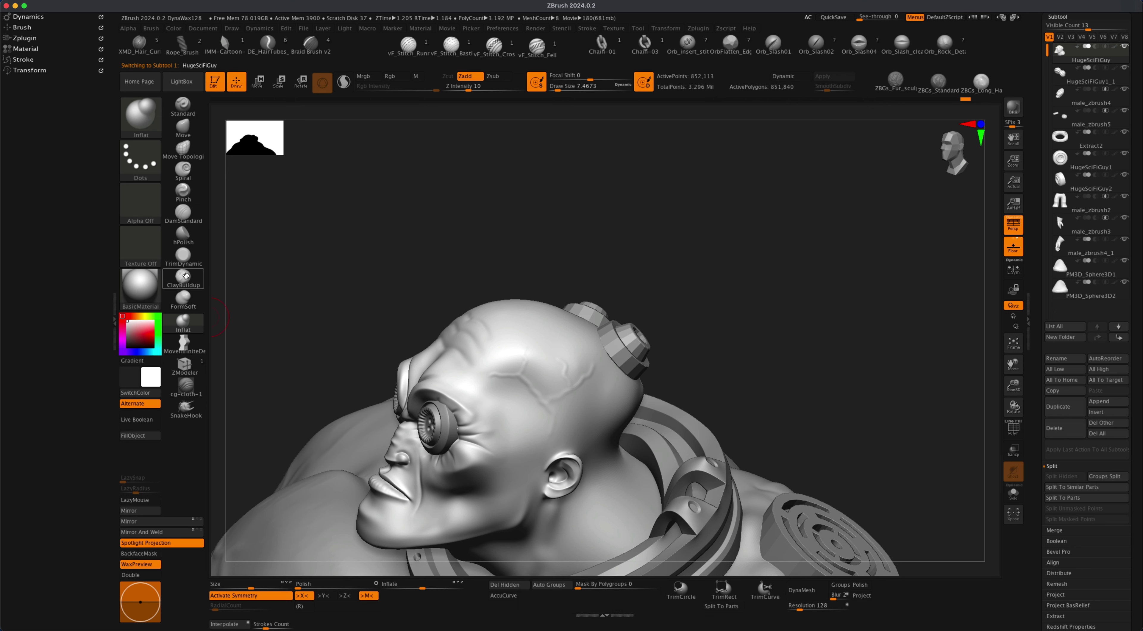
Step: Swell the scalp skin around the base of both head ports with symmetrical Inflat strokes at draw size about 5.75
alt+drag(698, 300, 727, 321)
key(s)
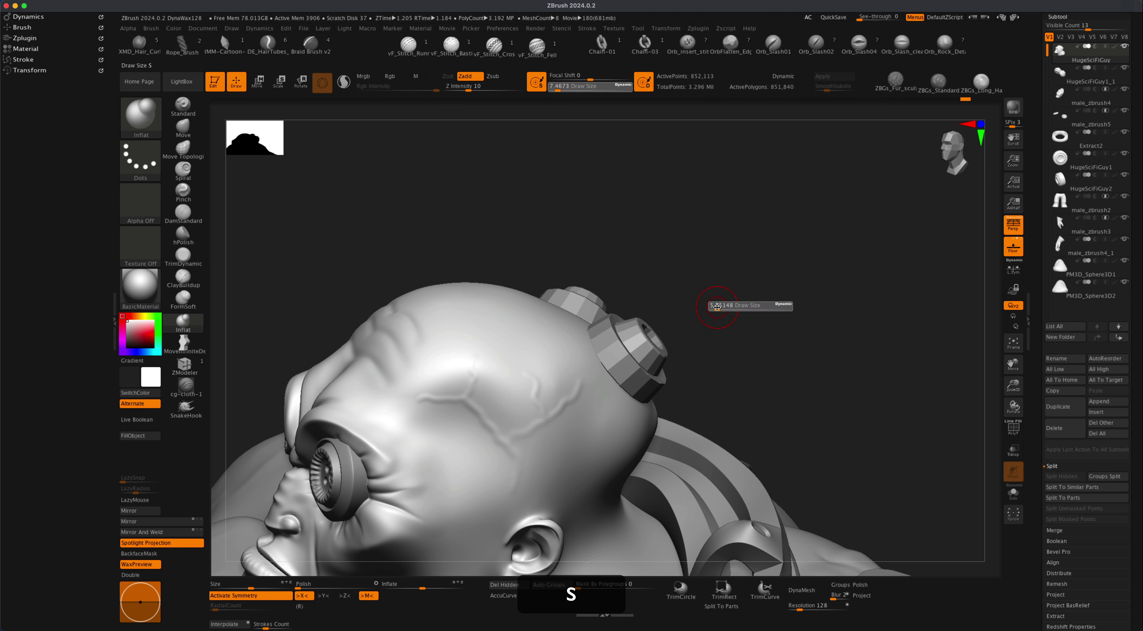
click(716, 306)
mouse_move(613, 383)
mouse_down()
mouse_move(606, 336)
mouse_move(589, 332)
mouse_up()
drag(715, 326, 729, 310)
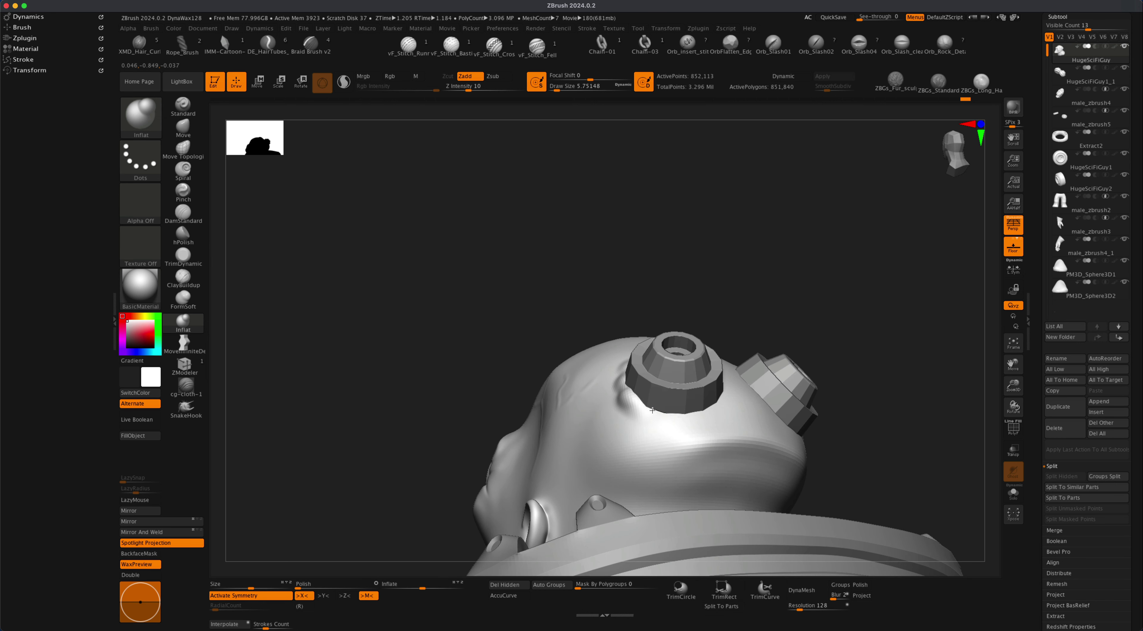
drag(667, 275, 689, 370)
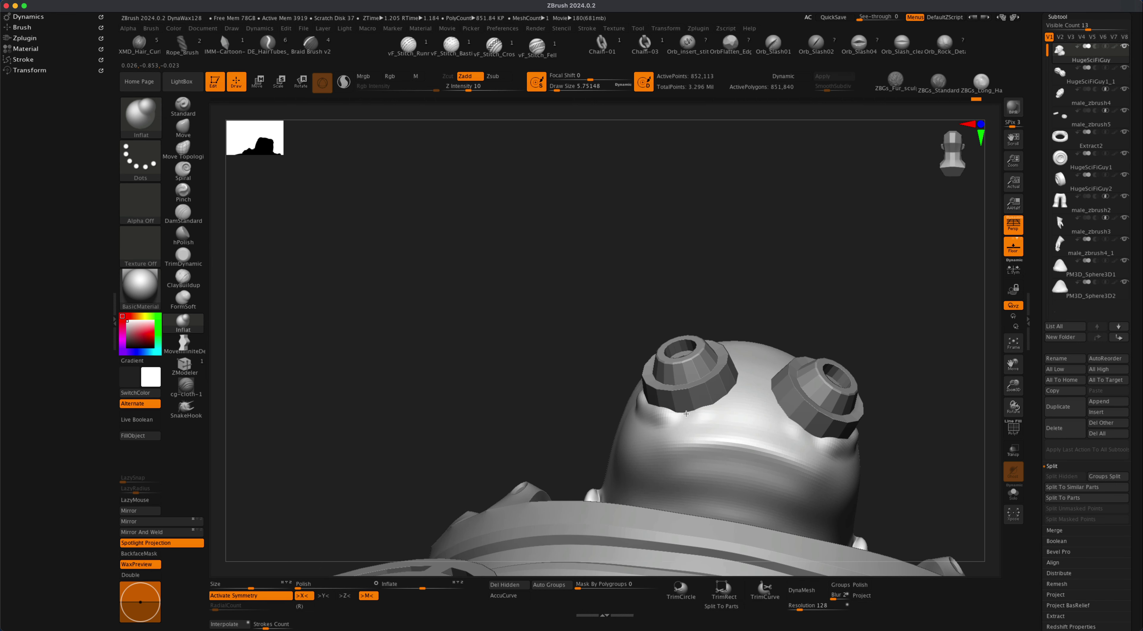
drag(758, 306, 728, 386)
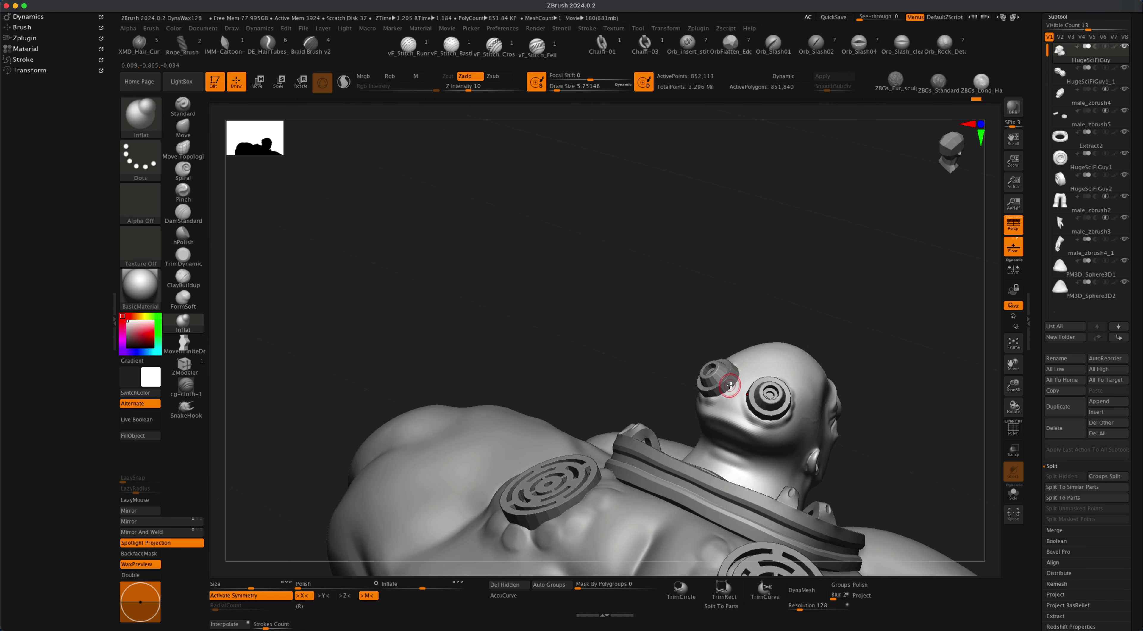
alt+drag(749, 278, 704, 374)
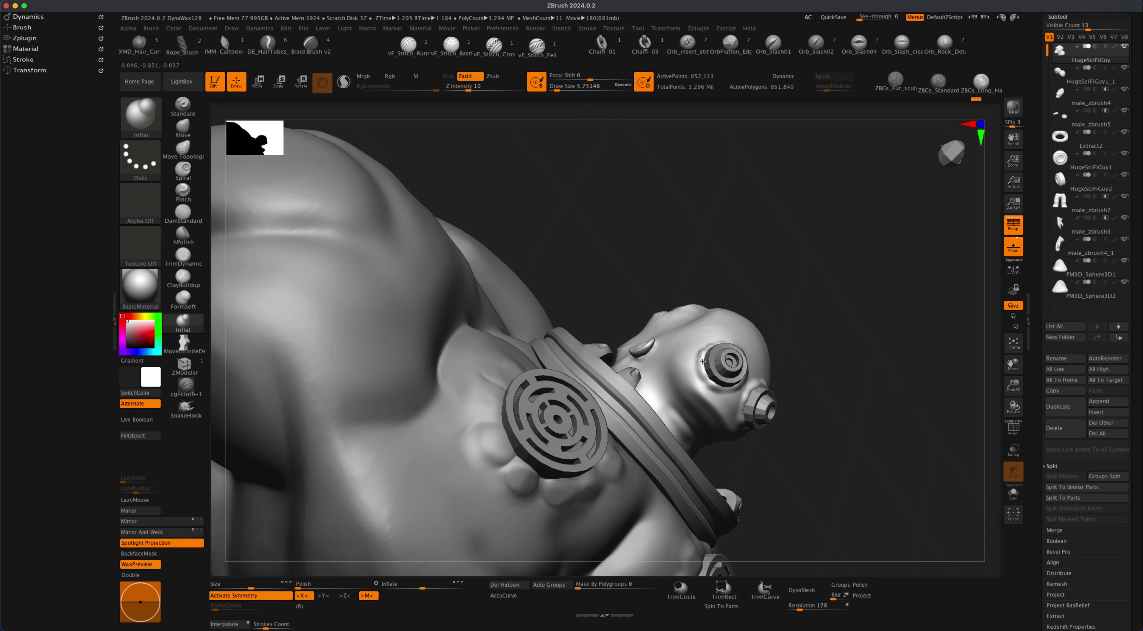
drag(807, 280, 837, 262)
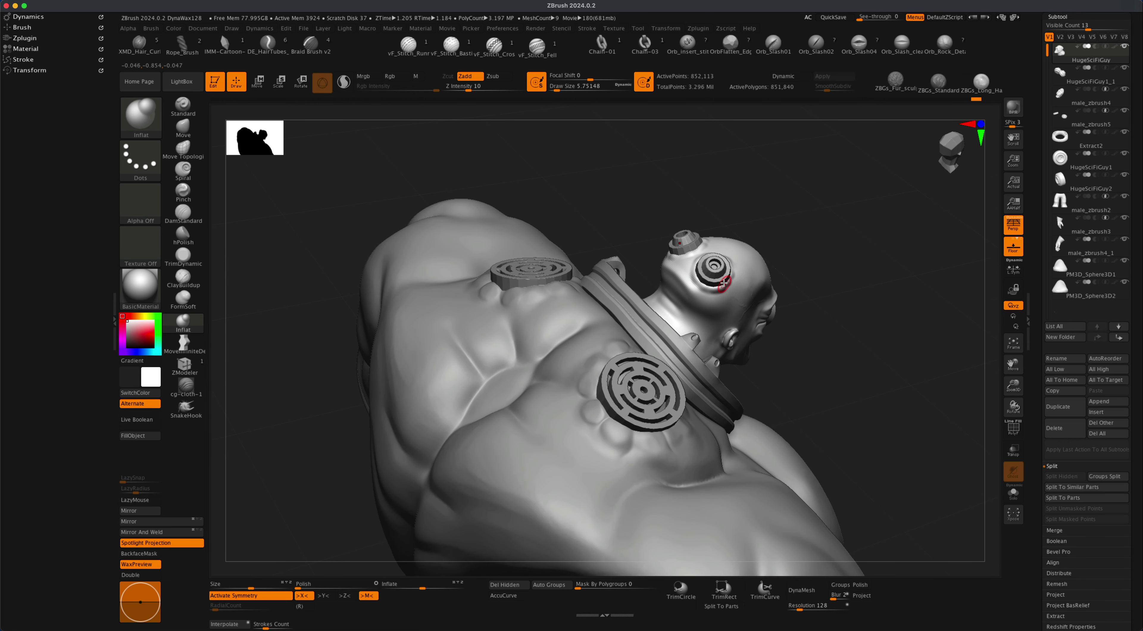
Step: On the male_zbrush4 body subtool, inflate at draw size about 10.54 and smooth the skin bumps around the HeatTransfer discs
alt+click(561, 430)
key(s)
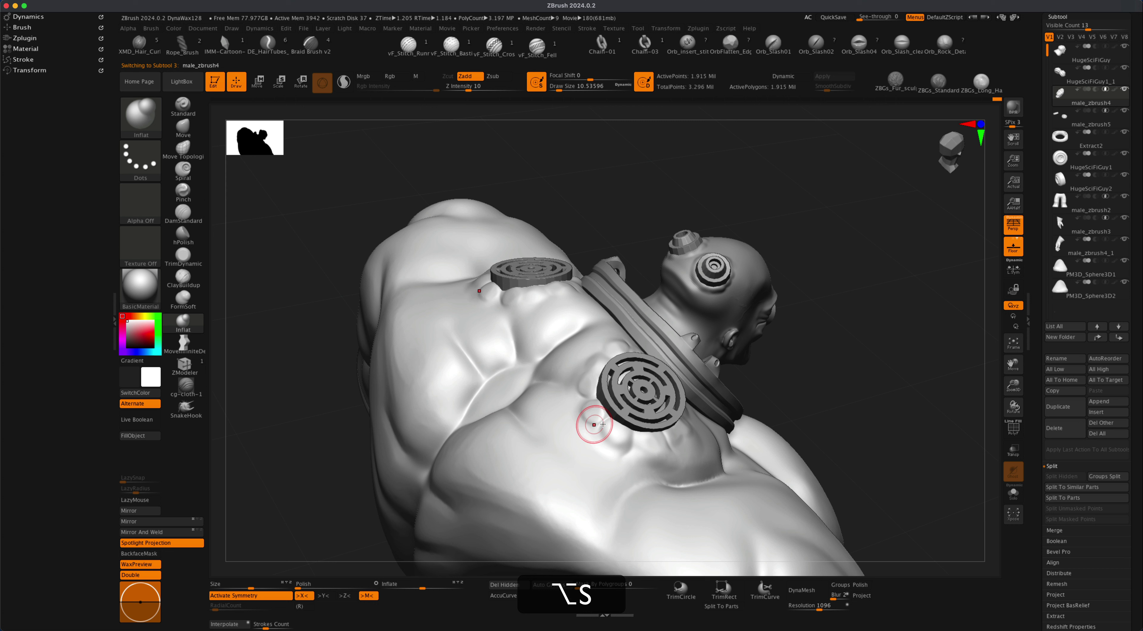
key(super+z)
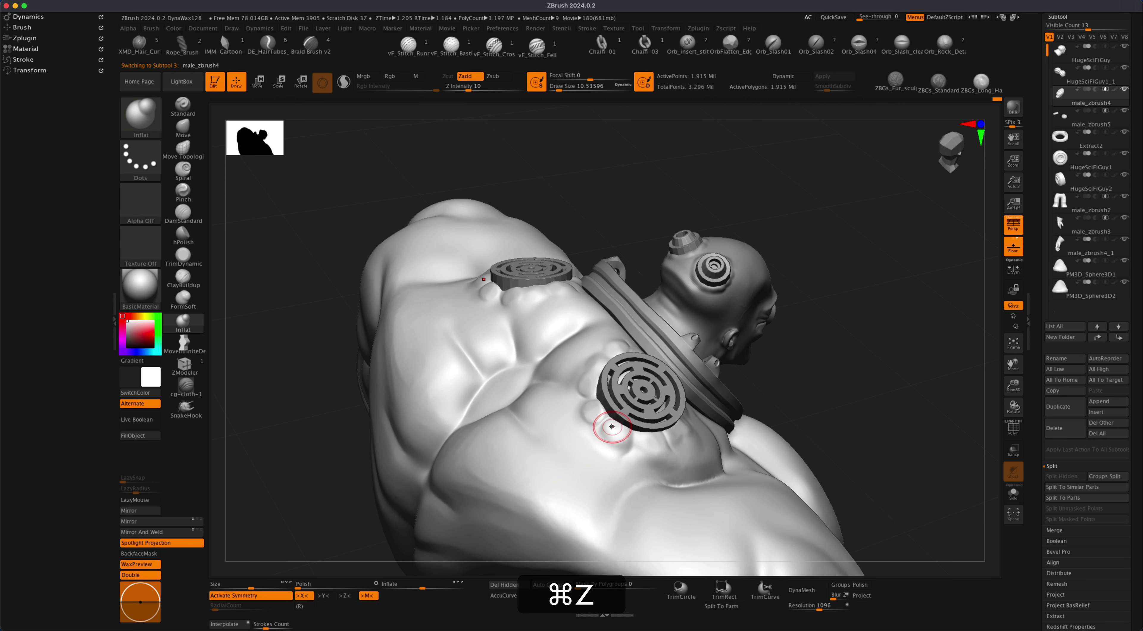
key(super+shift+z)
mouse_move(615, 425)
shift+mouse_down()
mouse_move(637, 441)
mouse_move(592, 393)
shift+mouse_up()
drag(868, 399, 793, 307)
mouse_move(648, 381)
right_down()
mouse_move(630, 395)
mouse_move(599, 359)
mouse_move(852, 248)
mouse_move(798, 306)
mouse_move(796, 288)
right_up()
right_drag(582, 213, 565, 233)
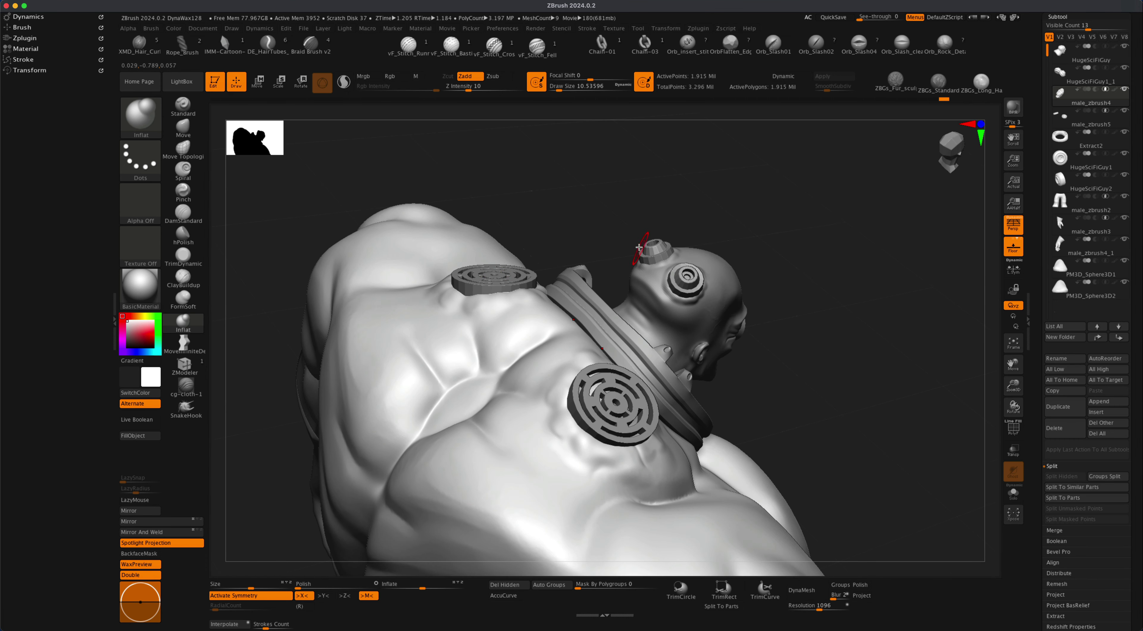
mouse_move(827, 324)
right_down()
mouse_move(816, 306)
mouse_move(851, 293)
mouse_move(824, 286)
mouse_move(799, 303)
mouse_move(752, 230)
mouse_move(738, 238)
mouse_move(773, 288)
mouse_move(746, 307)
mouse_move(764, 215)
mouse_move(503, 290)
right_up()
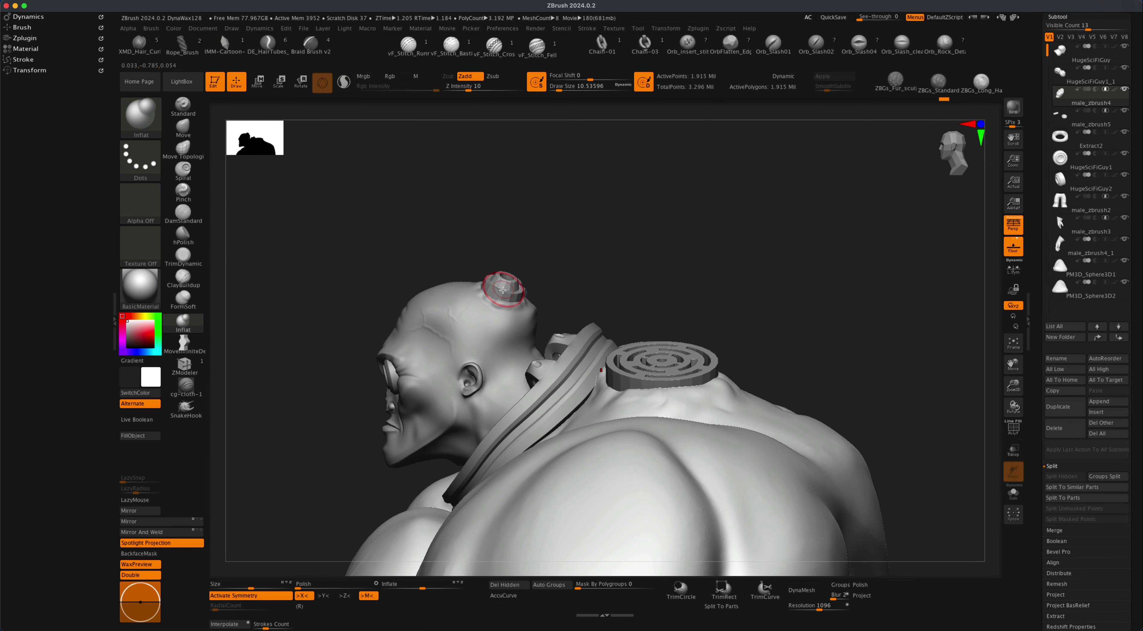
Step: Make the ports subtool HugeSciFiGuy1_1 active and choose the InsertCylndrExt insert-mesh curve brush
click(1062, 76)
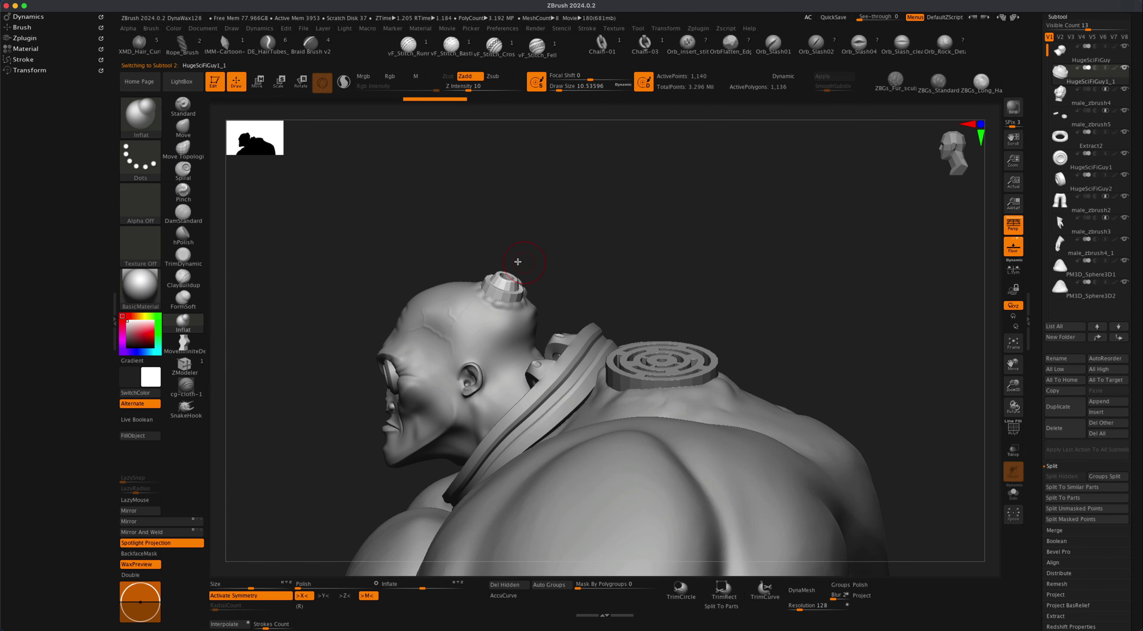
alt+right_drag(566, 240, 599, 265)
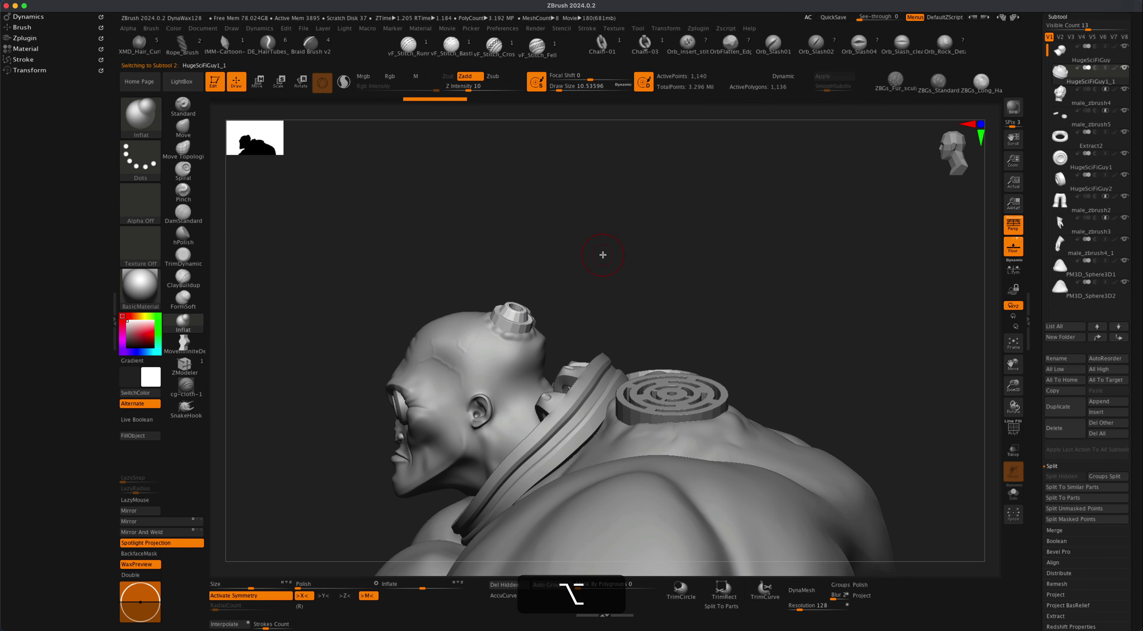
key(shift)
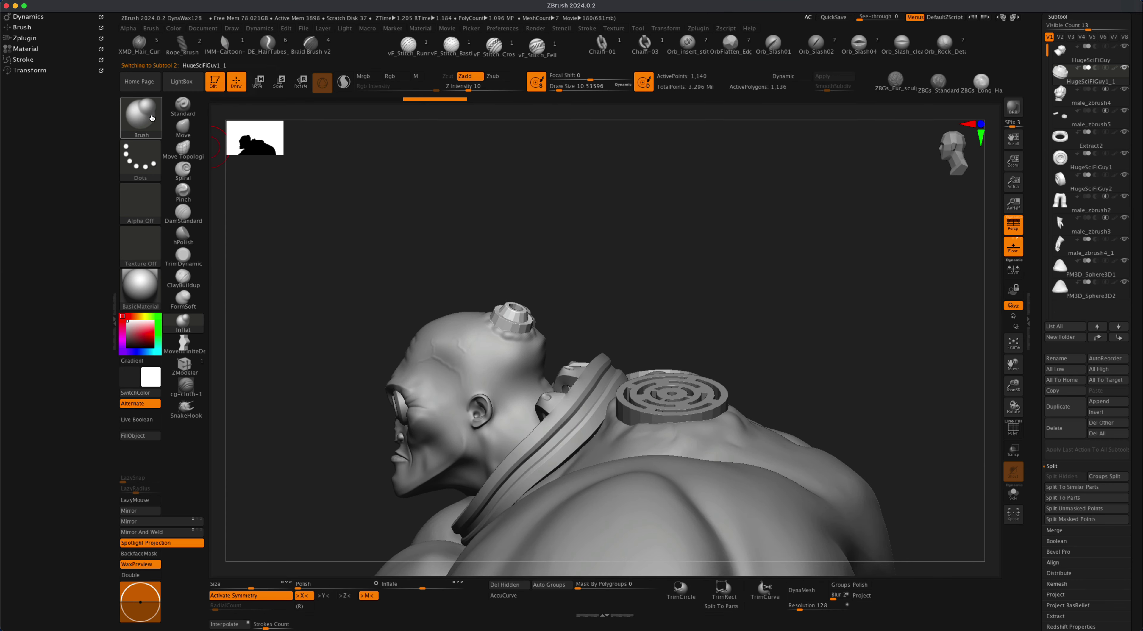
click(133, 104)
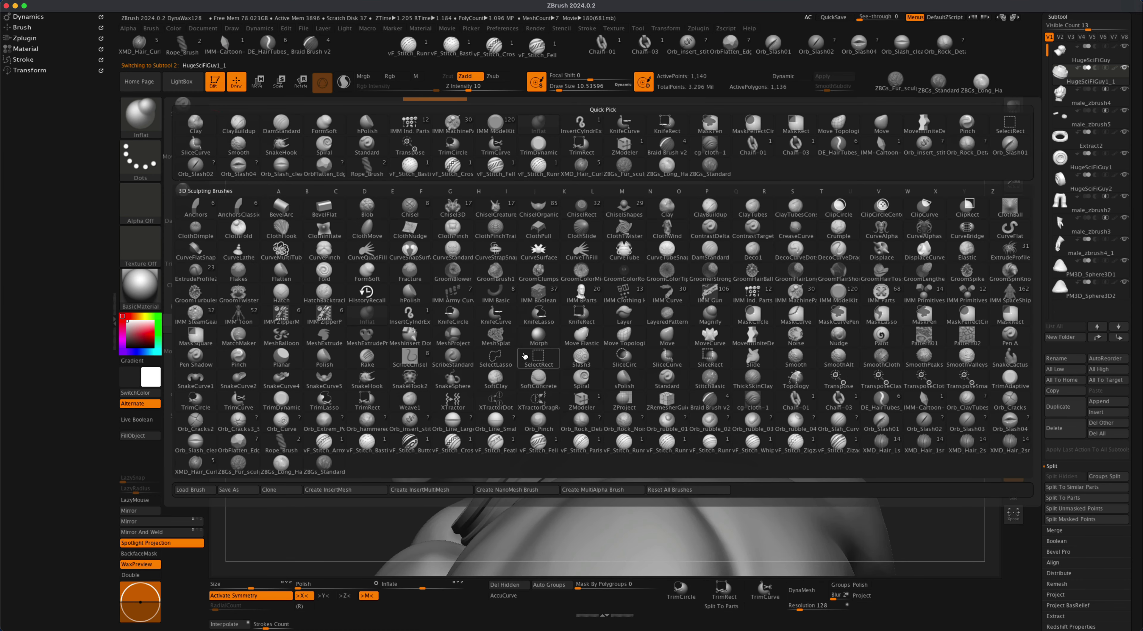
mouse_move(525, 360)
key(i)
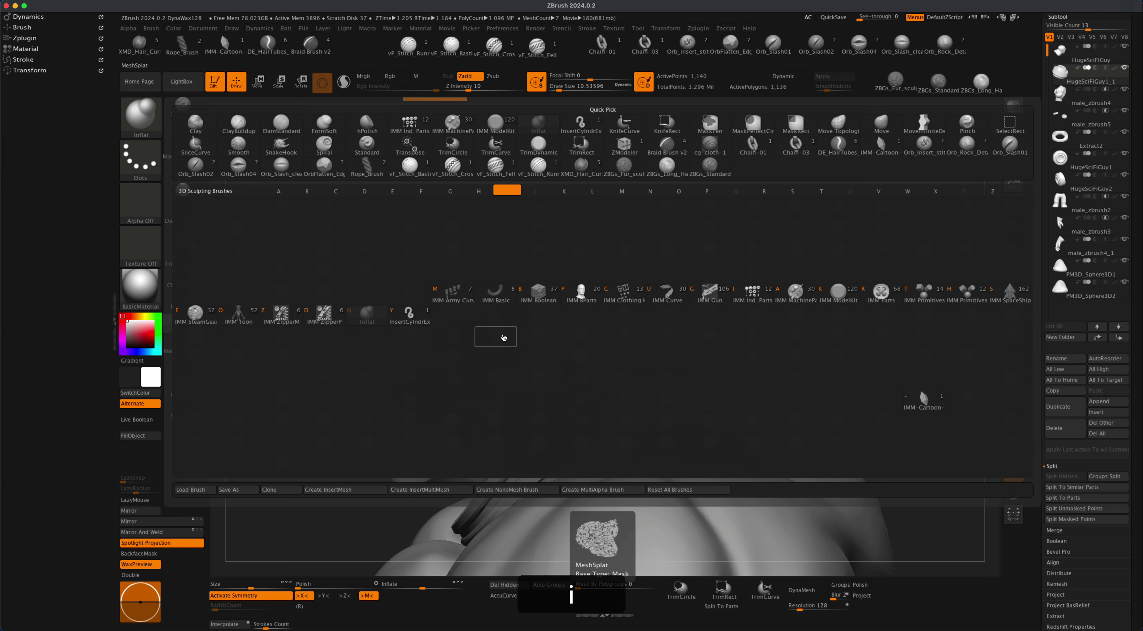
mouse_move(417, 314)
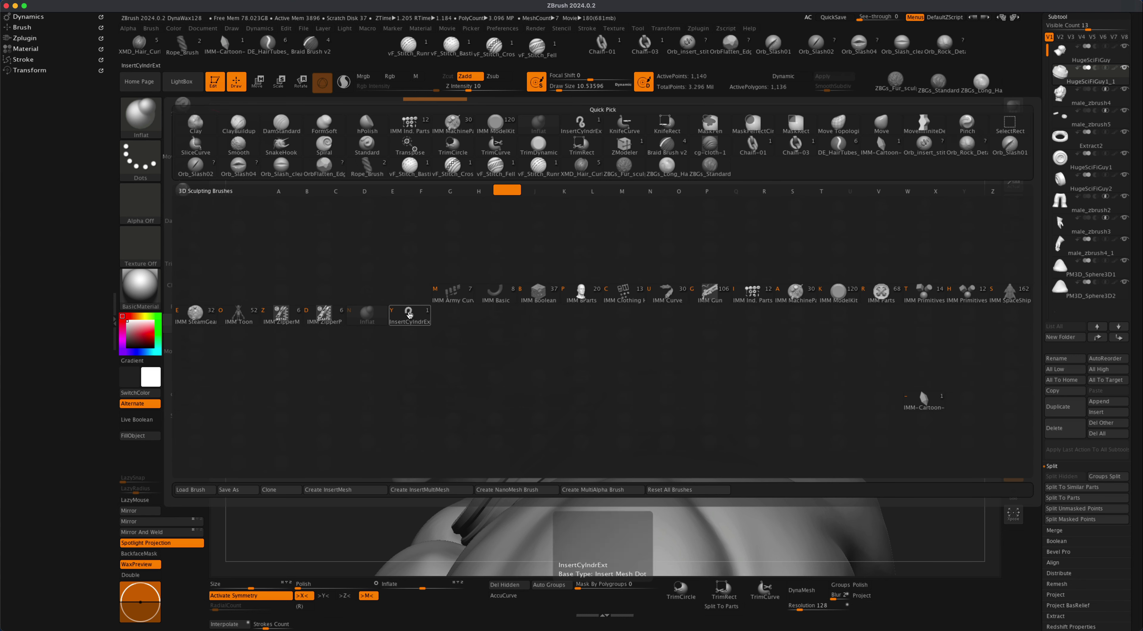
click(407, 313)
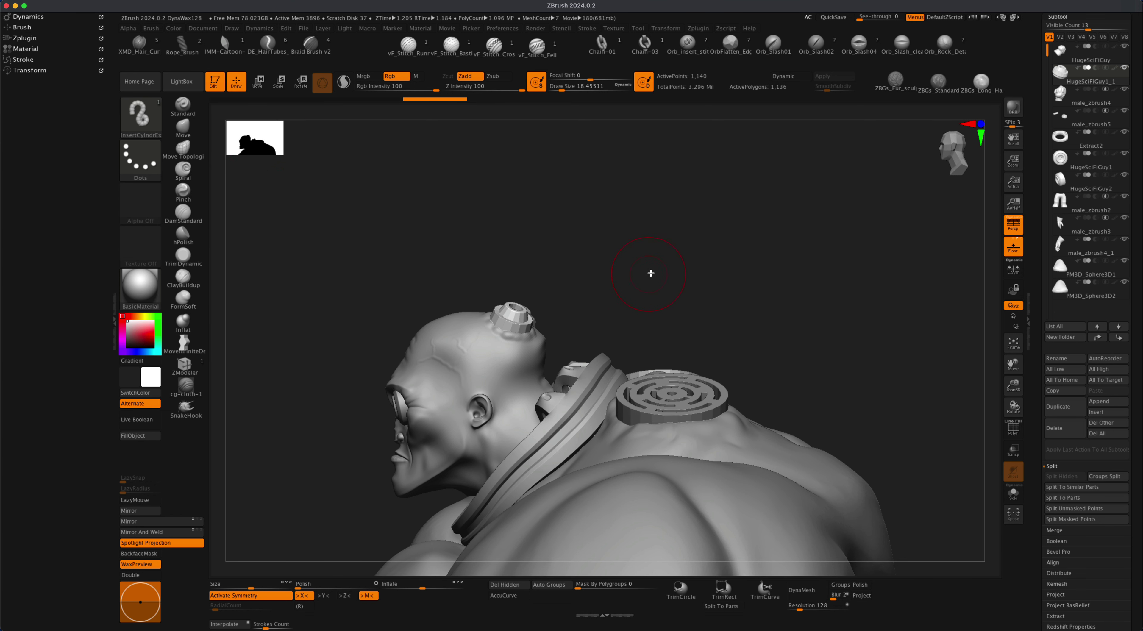
Step: With perspective off and draw size about 12.91, draw an arching segmented hose from the head port toward the shoulder disc
alt+drag(663, 262, 669, 281)
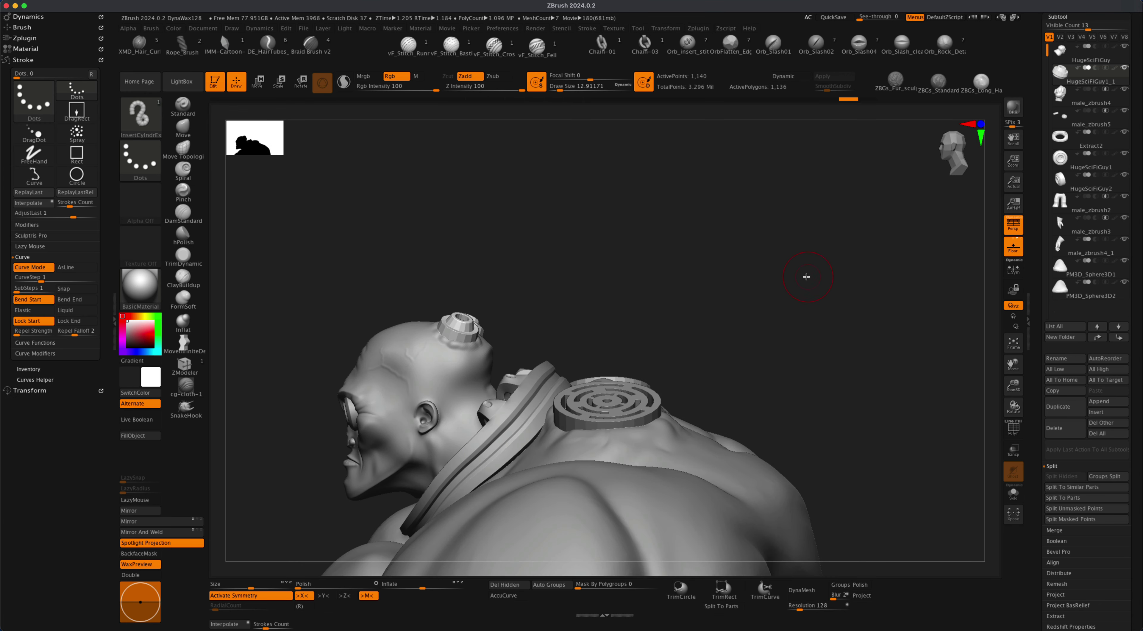
mouse_move(806, 277)
mouse_down()
mouse_move(804, 295)
mouse_move(782, 298)
mouse_move(750, 266)
mouse_move(771, 257)
mouse_up()
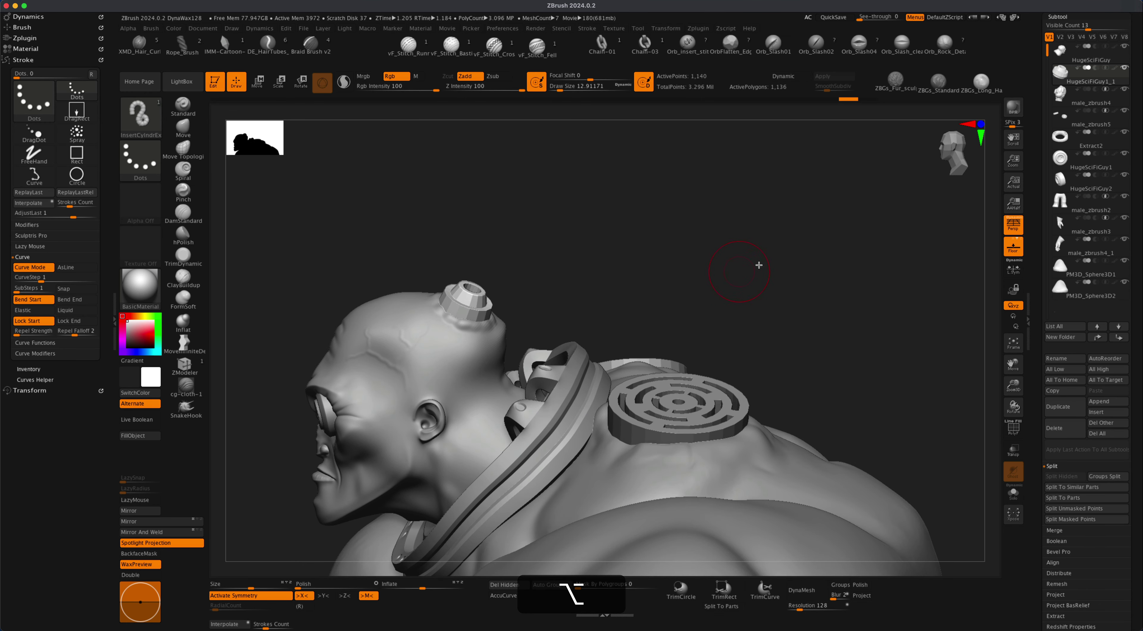
click(1013, 224)
drag(806, 272, 803, 266)
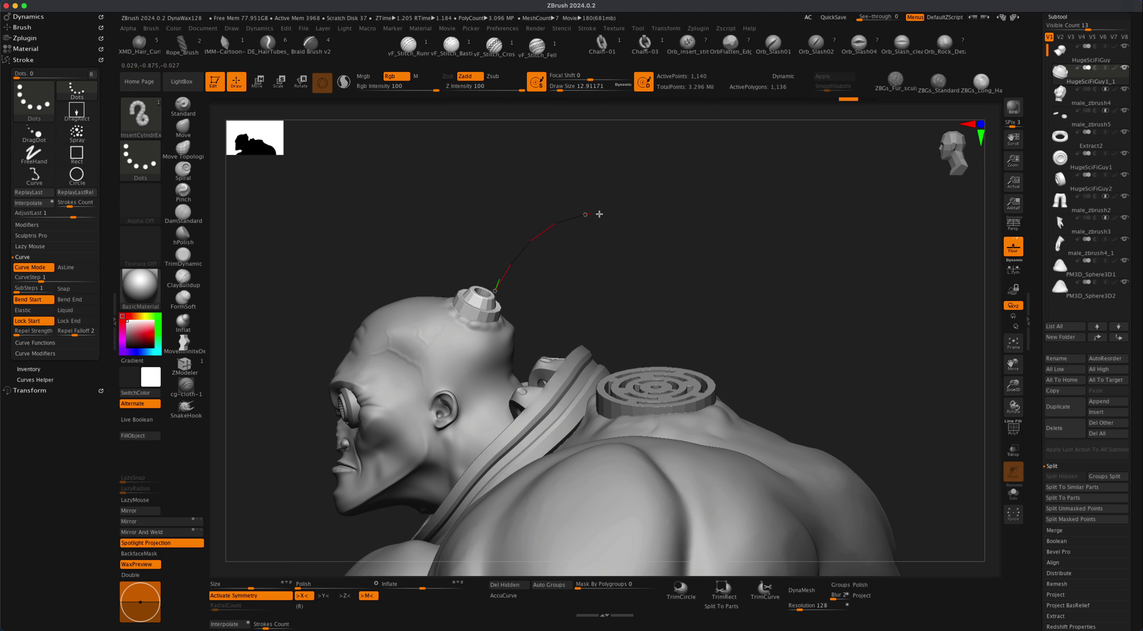
drag(679, 353, 679, 353)
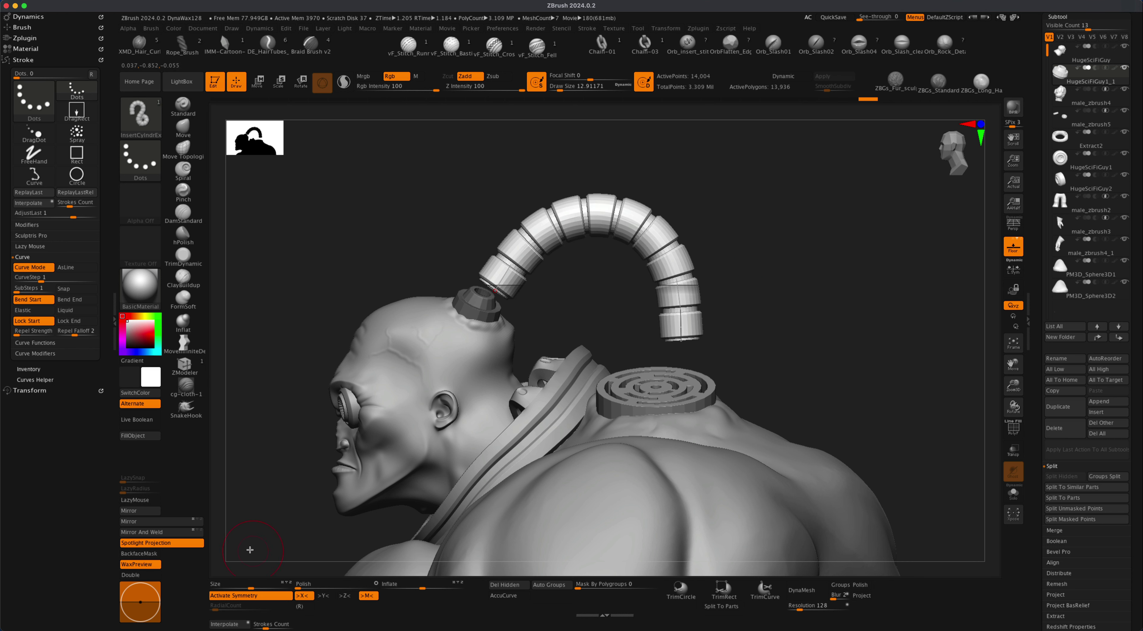
Step: Try to extend the hose curve's free end down into the shoulder disc, and undo the extension
drag(855, 292, 782, 293)
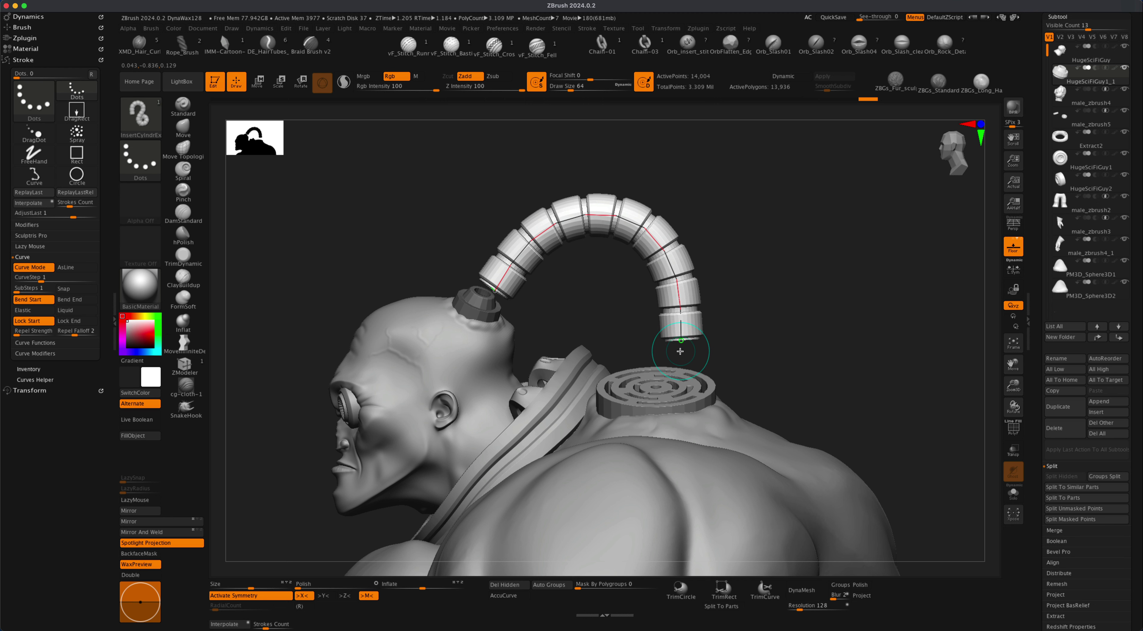
drag(681, 356, 681, 361)
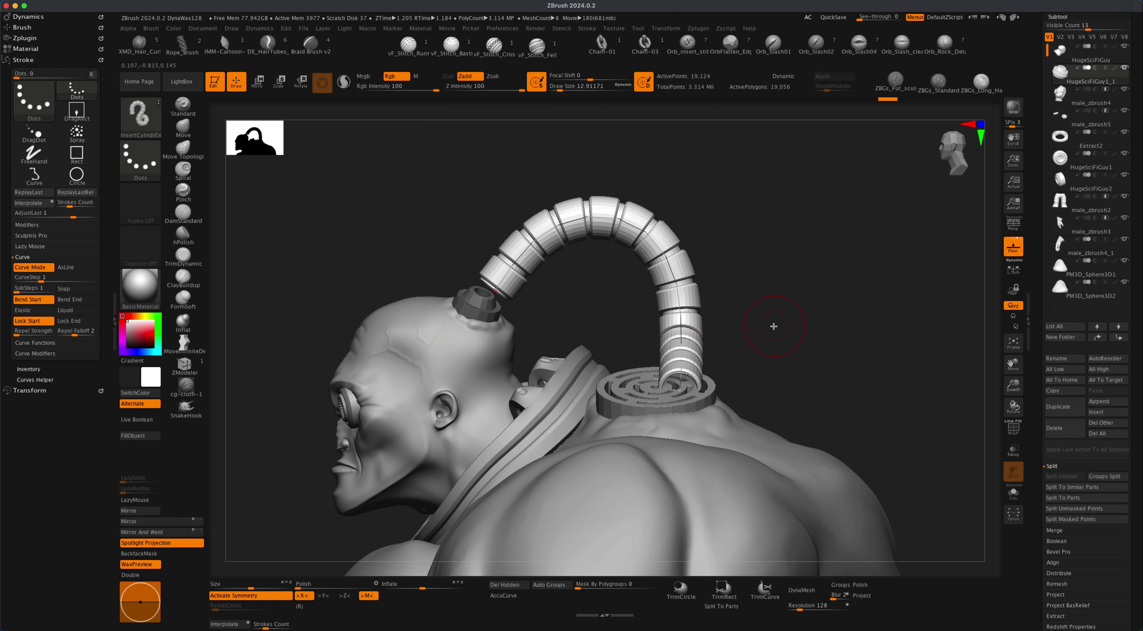
key(super+z)
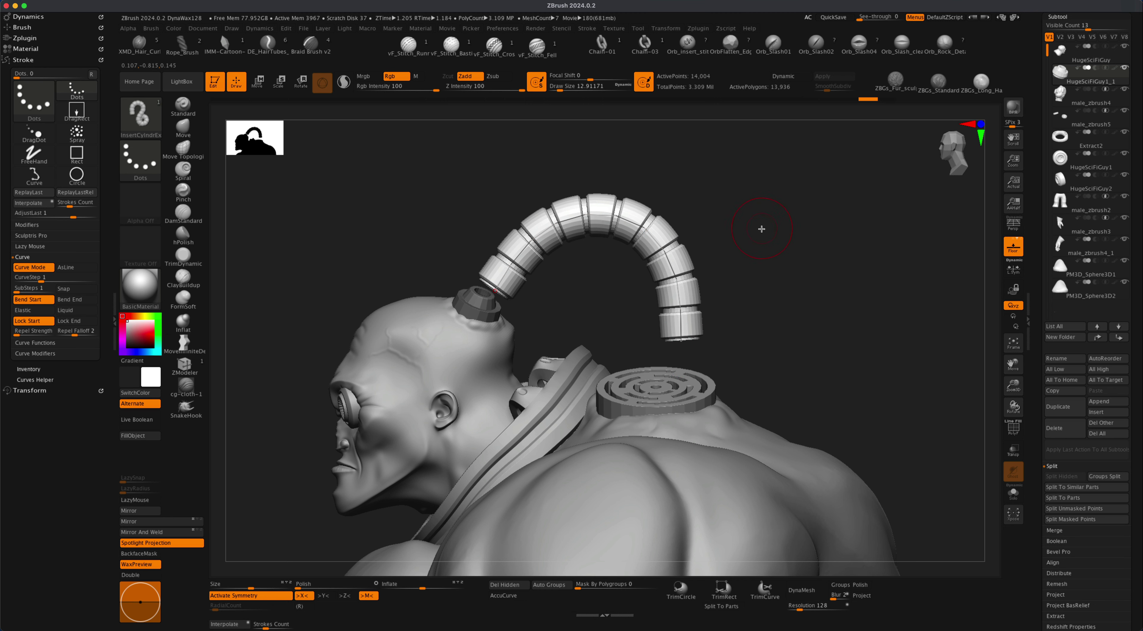
Step: Try a smaller draw size and update the hose curve with slimmer segments, checking both mirrored hoses against the ports
drag(768, 241, 770, 242)
key(s)
drag(723, 235, 734, 235)
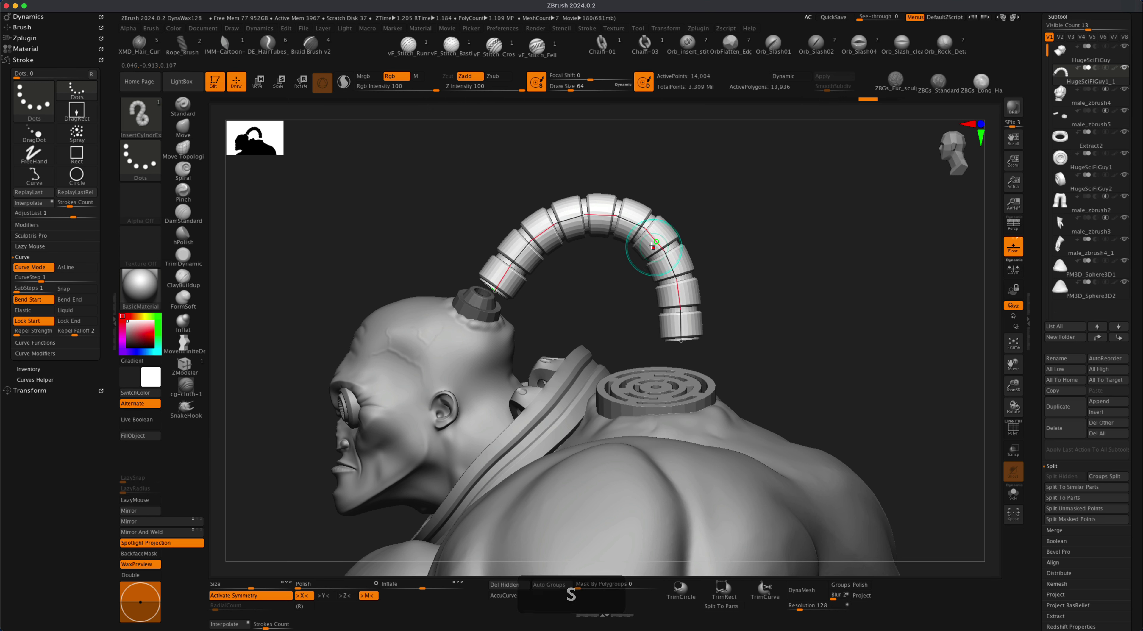
drag(546, 230, 557, 237)
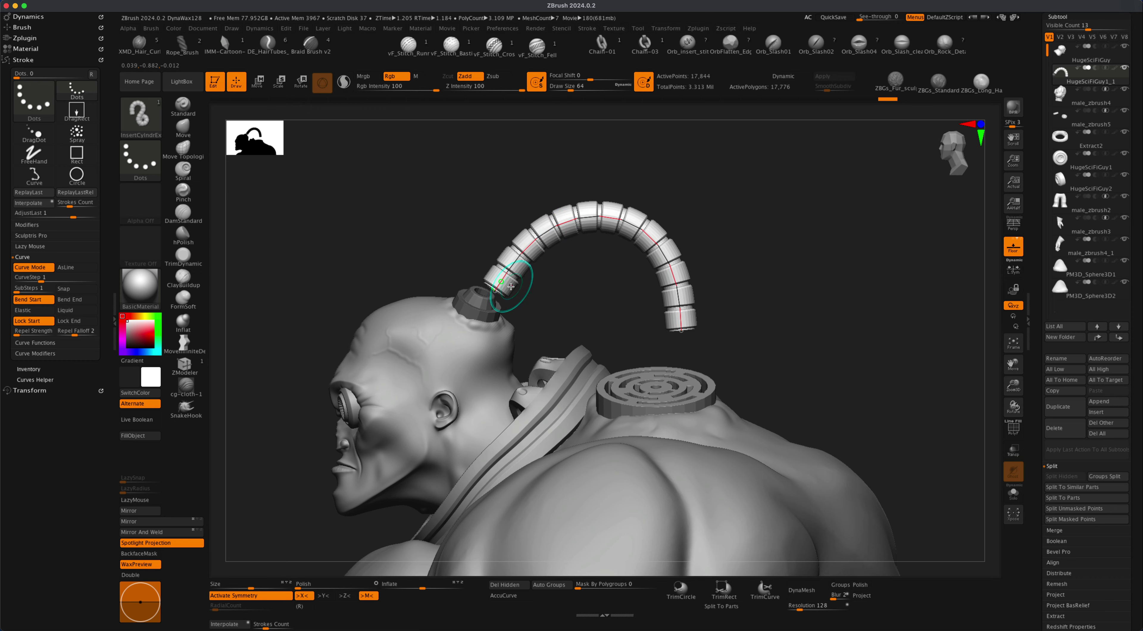
drag(737, 258, 598, 276)
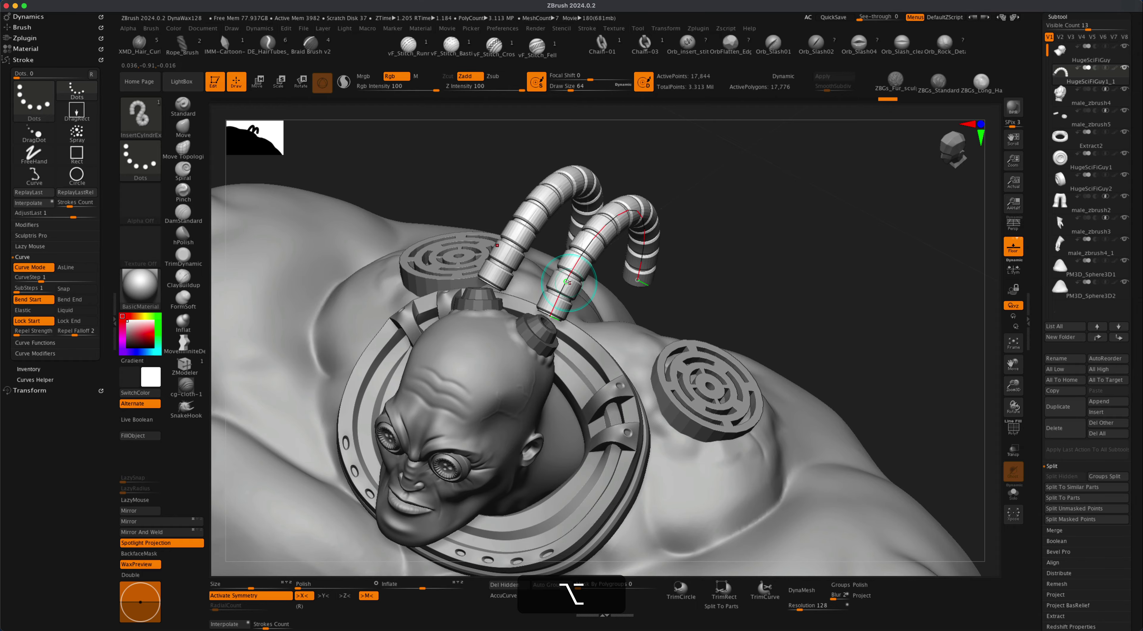
Step: Undo the hose attempts and rebuild slimmer mirrored hoses from the head ports into the shoulder discs at draw size about 9.45
drag(710, 275, 801, 332)
key(super+z)
key(super+z)
key(super+z)
key(super+z)
key(super+z)
key(super+z)
key(super+z)
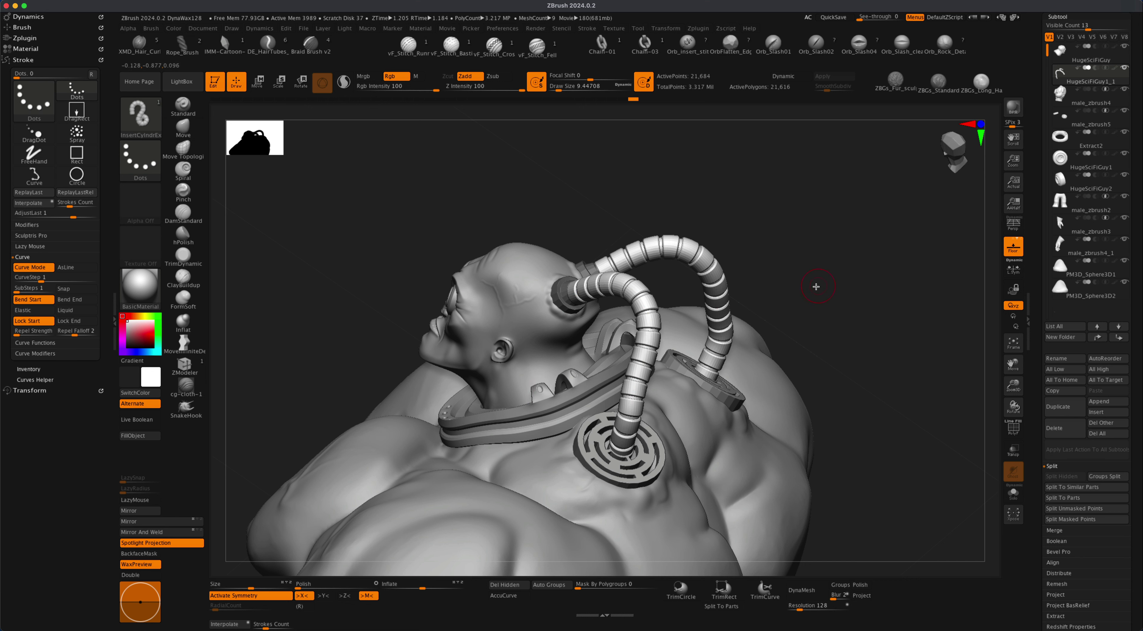
Step: Separate the hoses from the ports with Split Unmasked Points and make the hose subtool HugeSciFiGuy1_2 active
drag(816, 287, 802, 289)
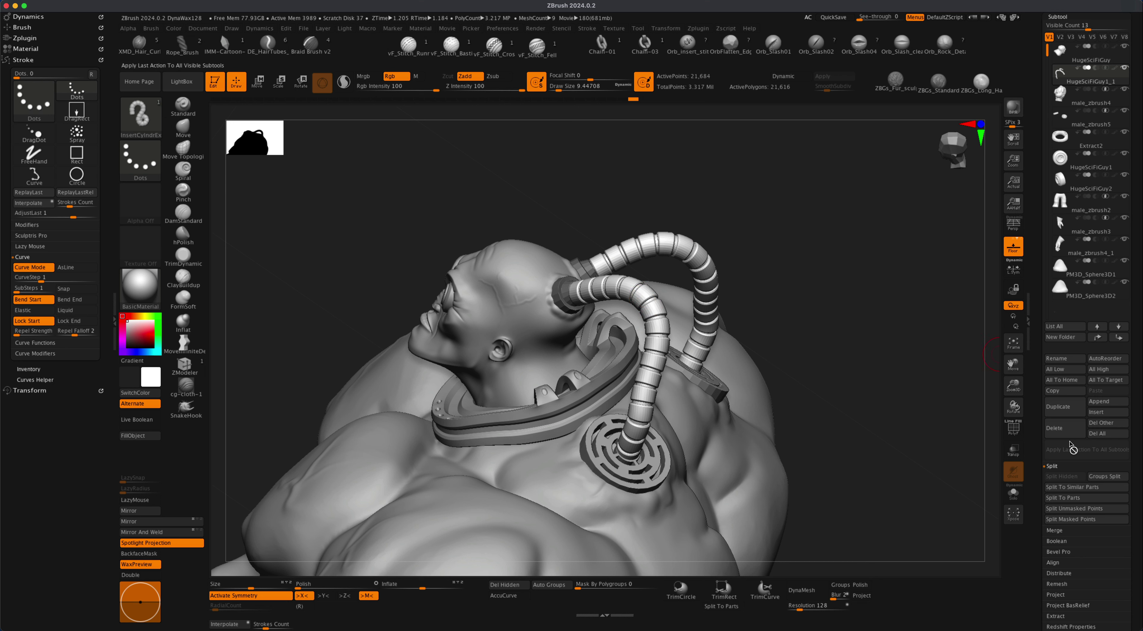
click(1070, 509)
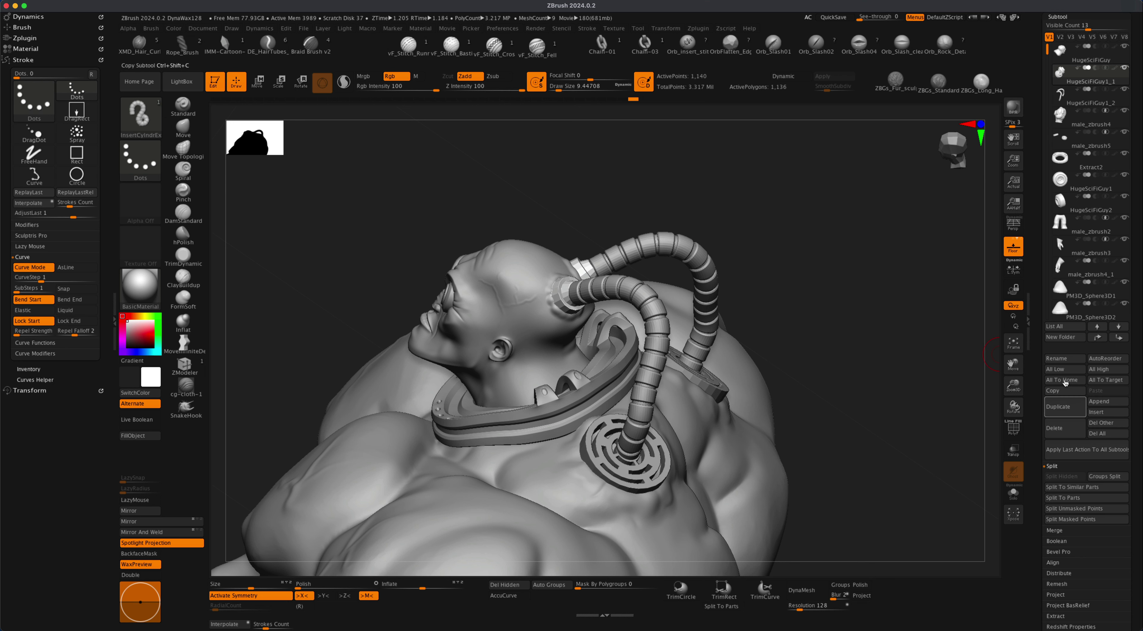
click(1070, 101)
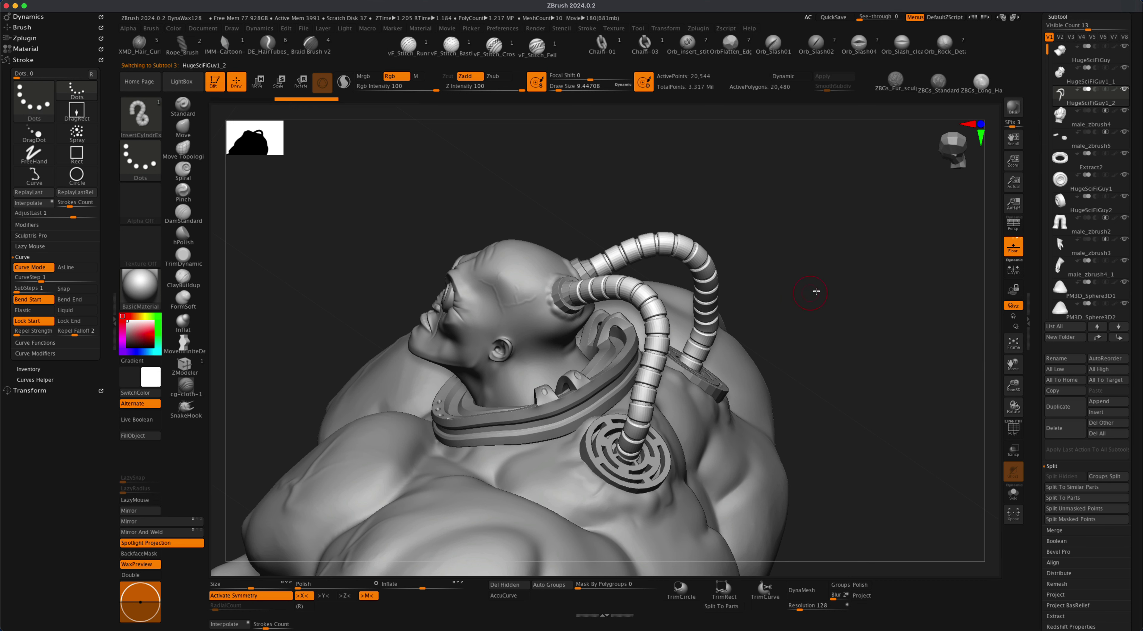
alt+drag(824, 270, 815, 265)
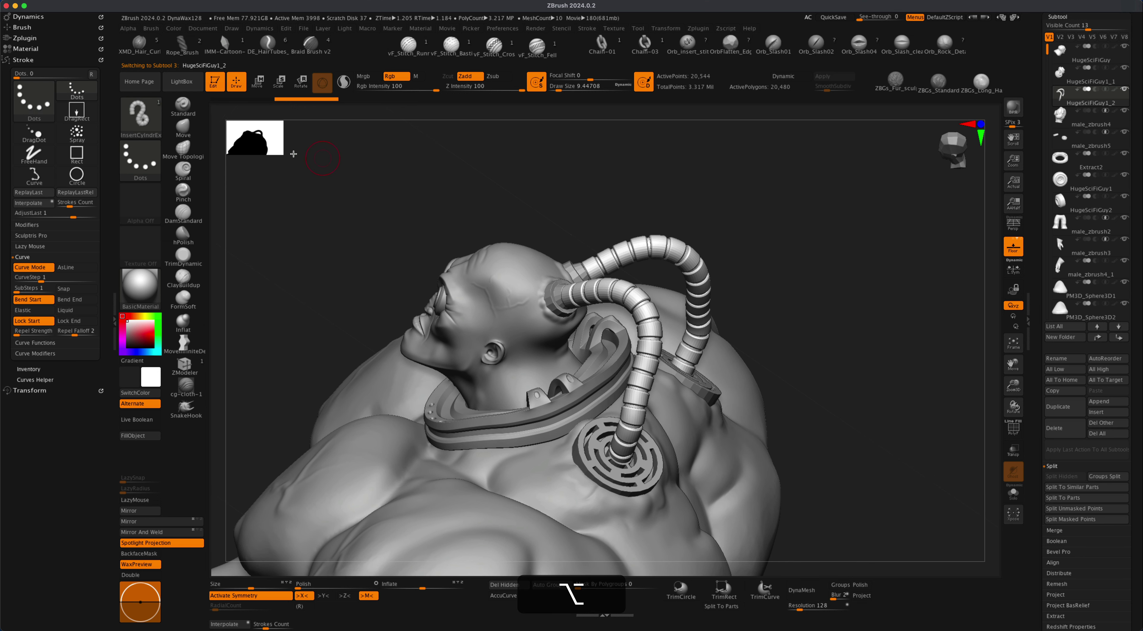
Step: Nudge the upper hose ends into the head ports with the Move brush at a draw size of about 20
click(182, 127)
key(s)
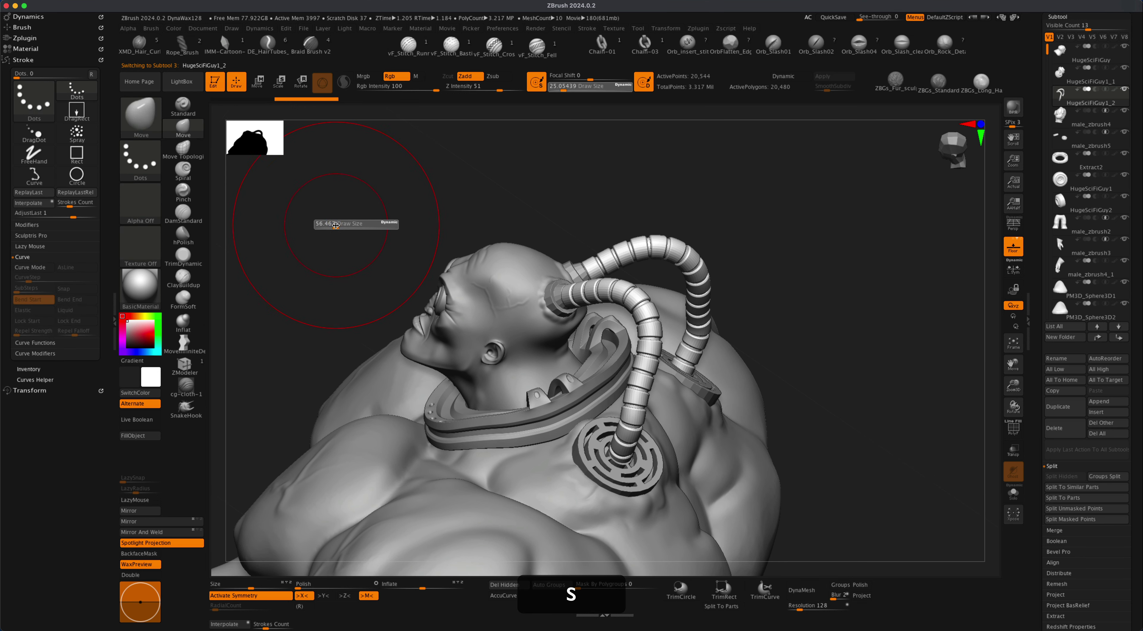
click(326, 226)
mouse_move(738, 188)
alt+mouse_down()
mouse_move(760, 235)
mouse_move(780, 233)
mouse_move(763, 268)
alt+mouse_up()
key(s)
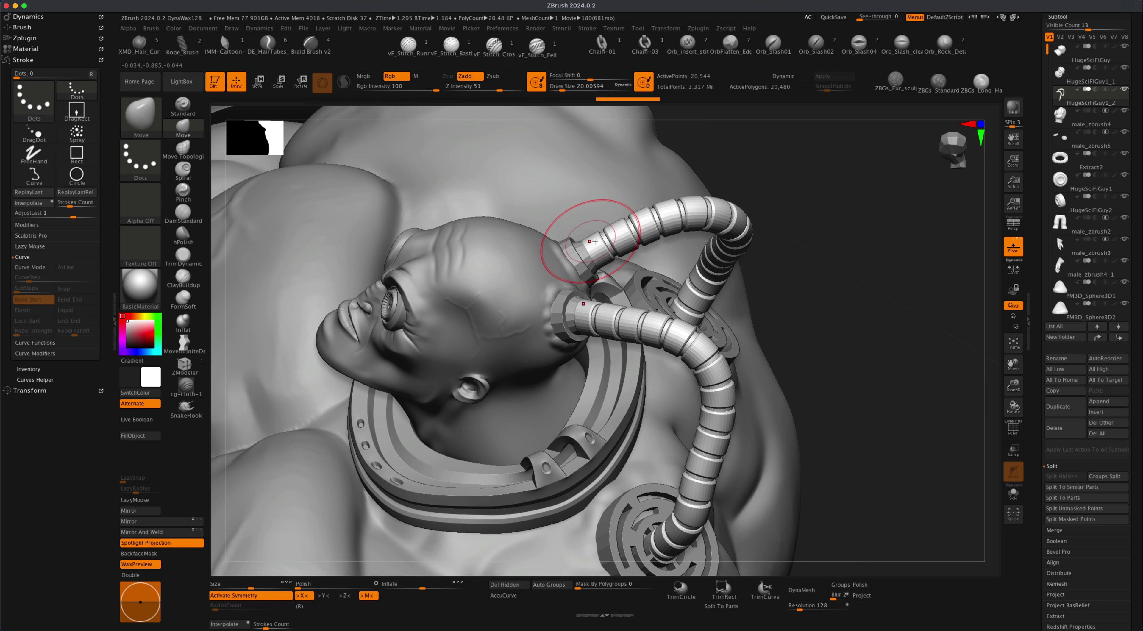
mouse_move(841, 287)
mouse_down()
mouse_move(842, 314)
mouse_move(796, 262)
mouse_move(610, 247)
mouse_move(645, 219)
mouse_move(613, 245)
mouse_move(760, 211)
mouse_move(786, 255)
mouse_up()
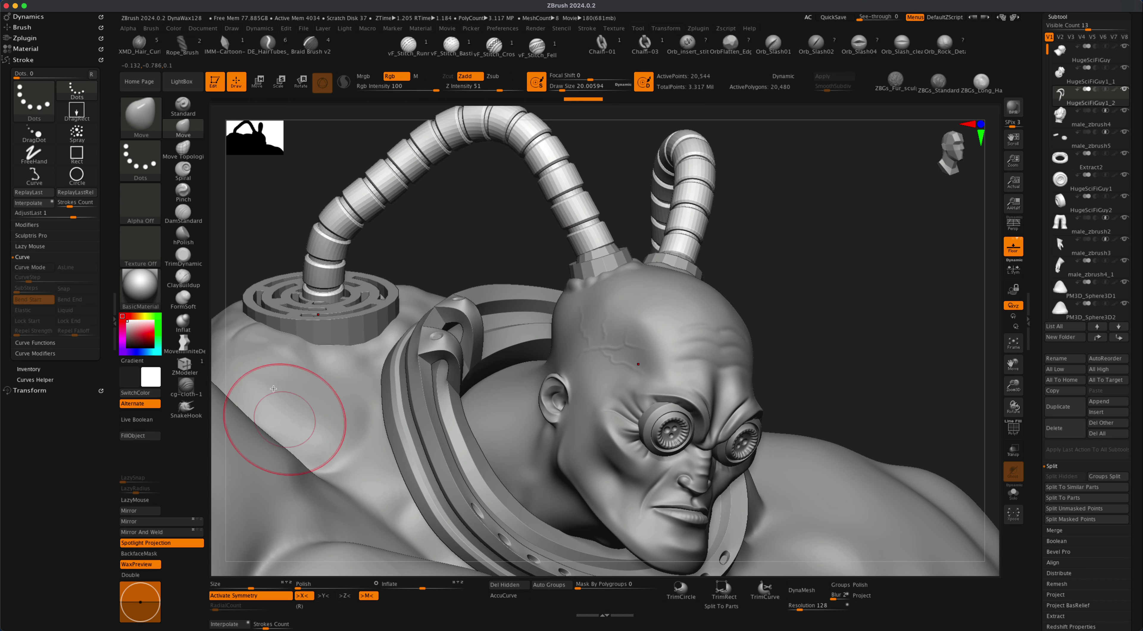
Step: Thicken the hose ends at the head ports with the Inflat brush at a draw size of about 17
click(182, 322)
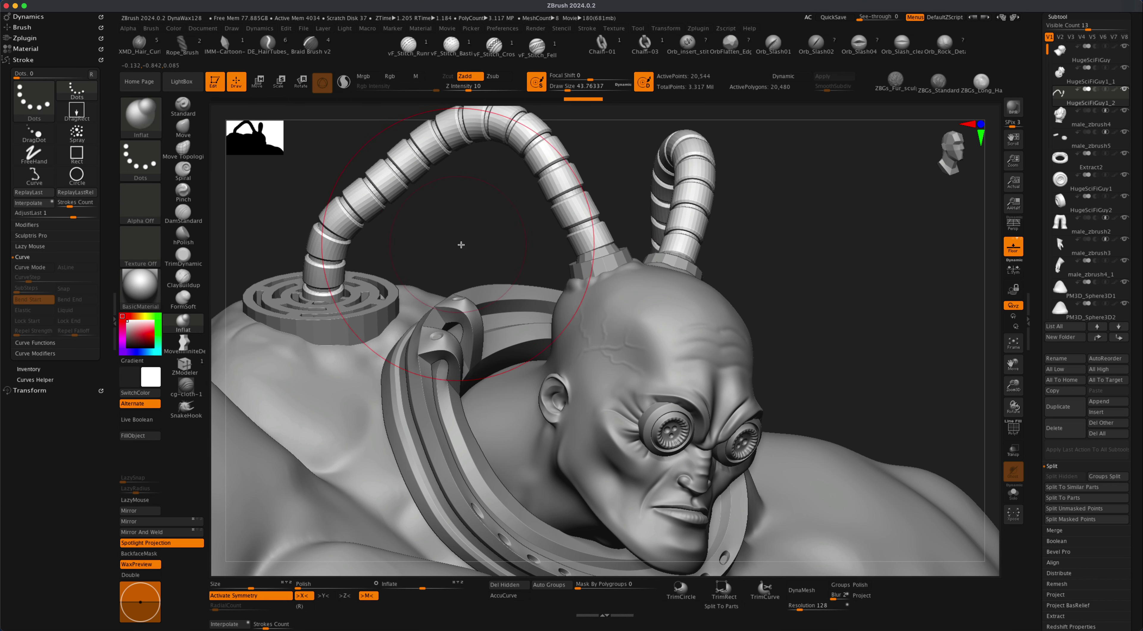
key(s)
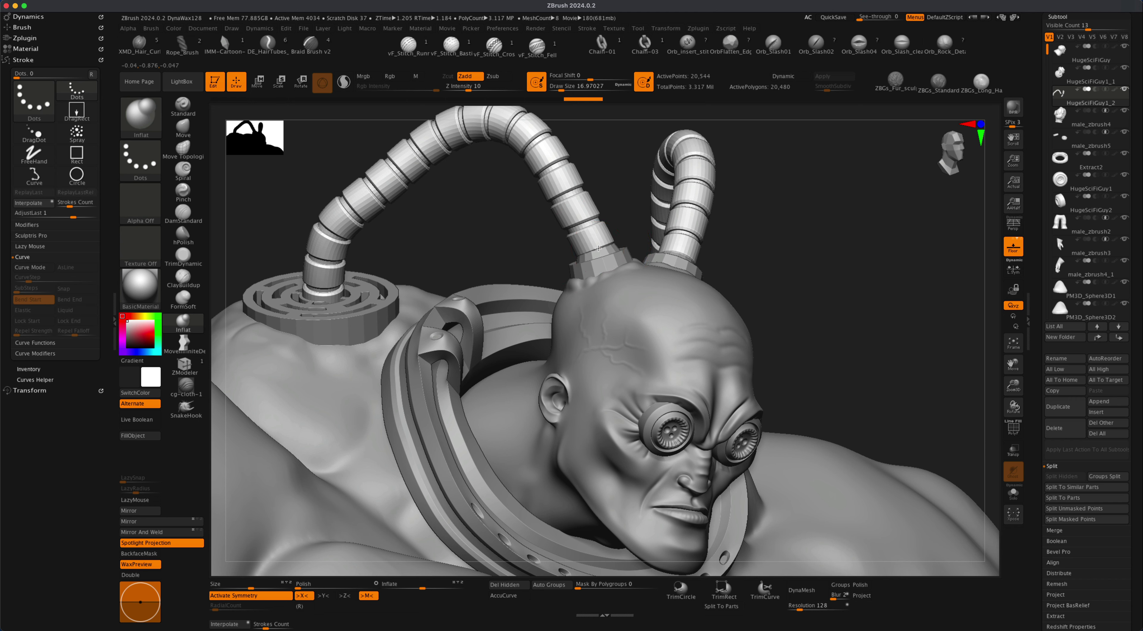
drag(742, 253, 582, 253)
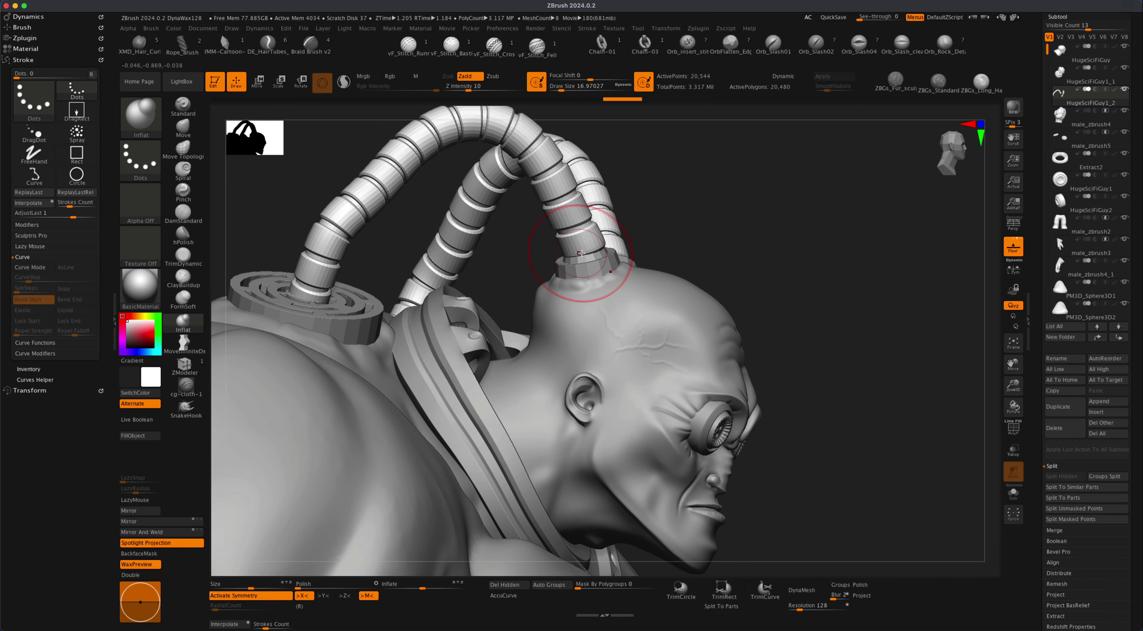
drag(681, 222, 566, 253)
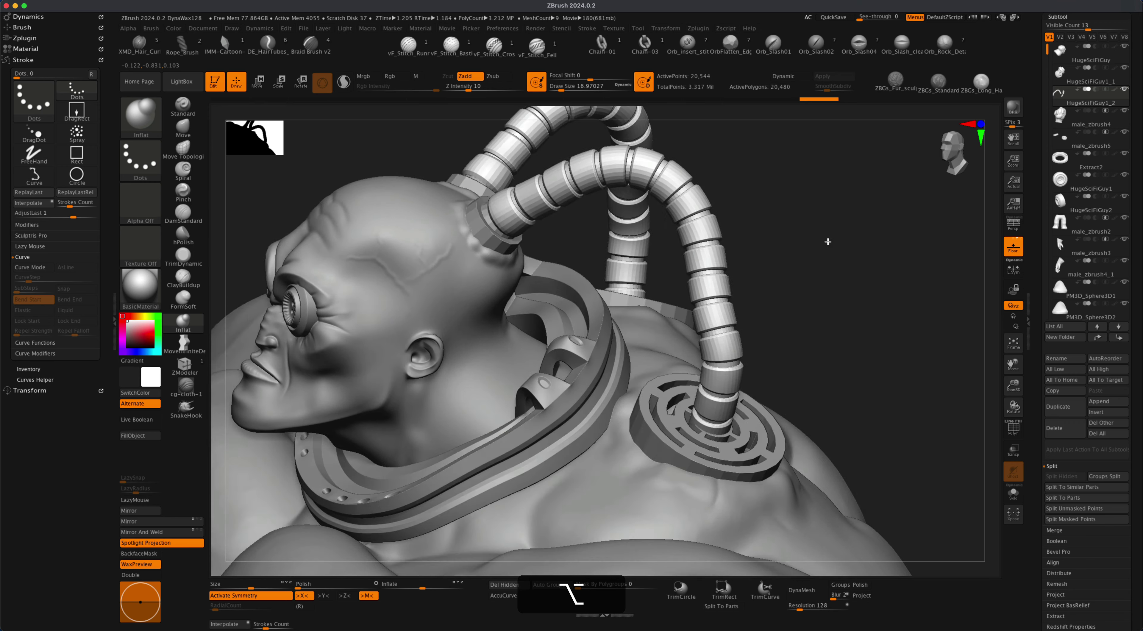
drag(828, 241, 784, 298)
Step: Shift the lower hose ends onto the centres of the shoulder discs with the Move brush at a draw size of about 42
click(183, 128)
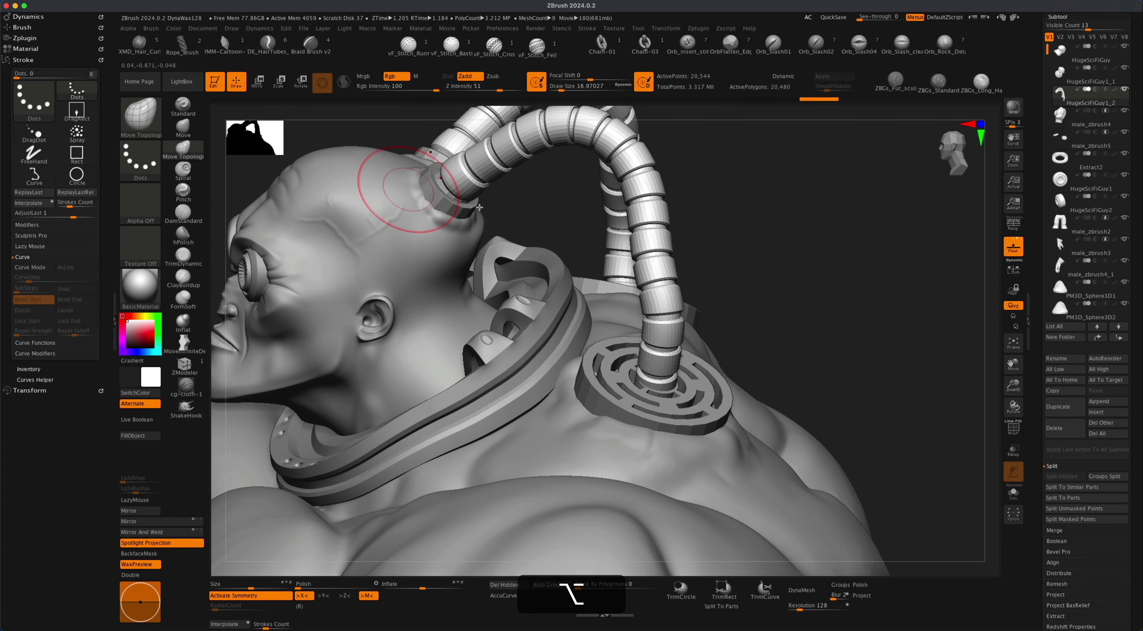
key(s)
mouse_move(741, 302)
mouse_down()
mouse_move(753, 302)
mouse_move(728, 340)
mouse_move(683, 364)
mouse_up()
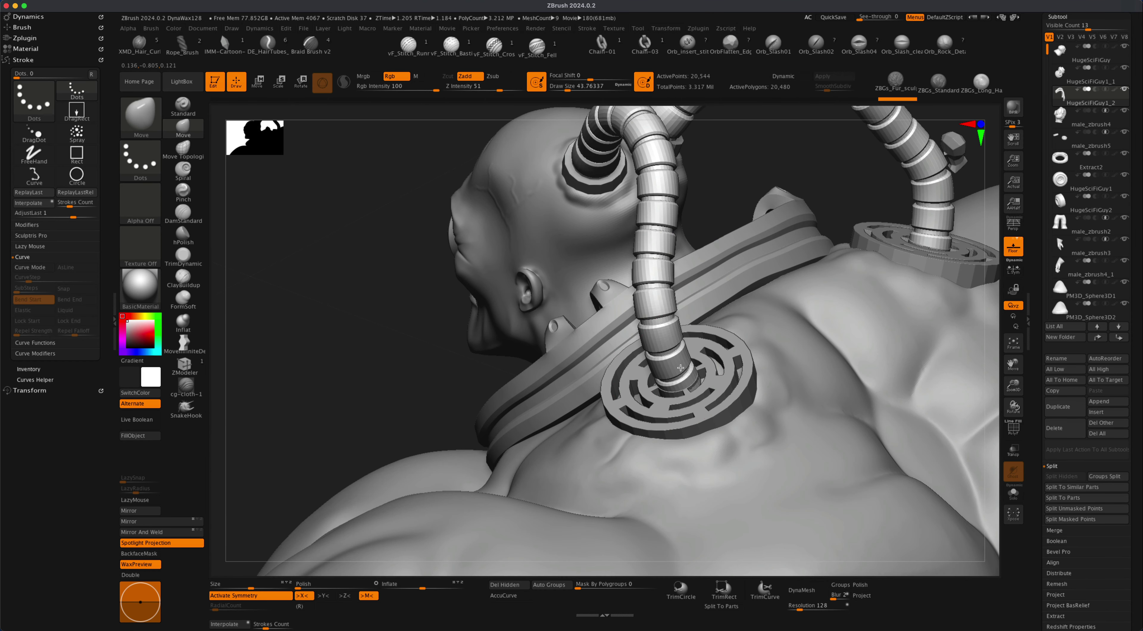
drag(443, 356, 638, 364)
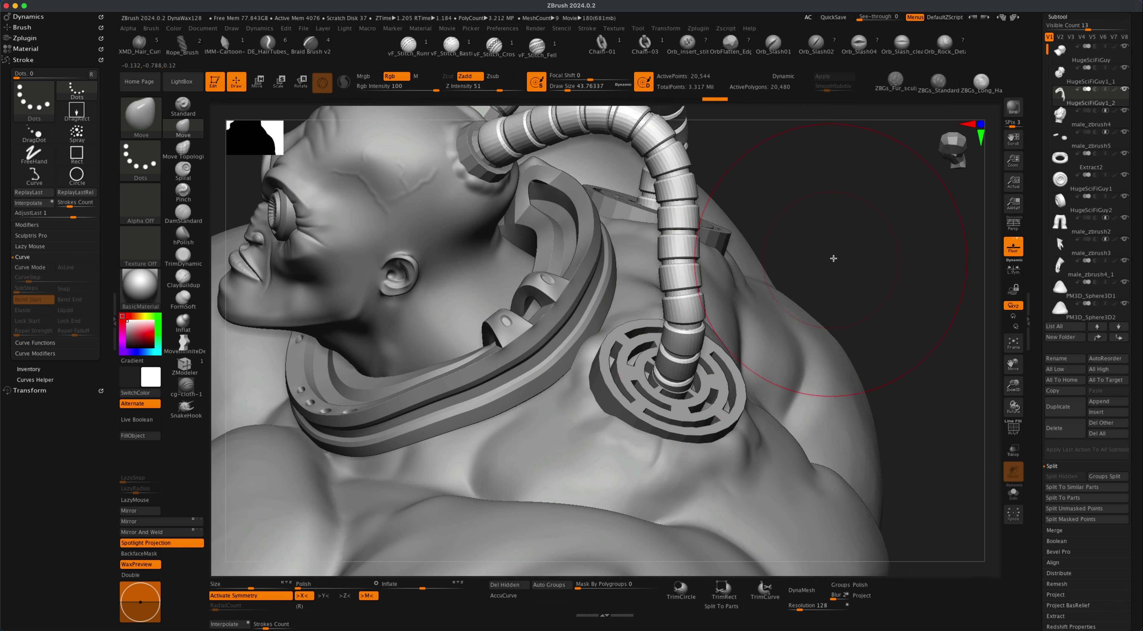
drag(834, 258, 740, 357)
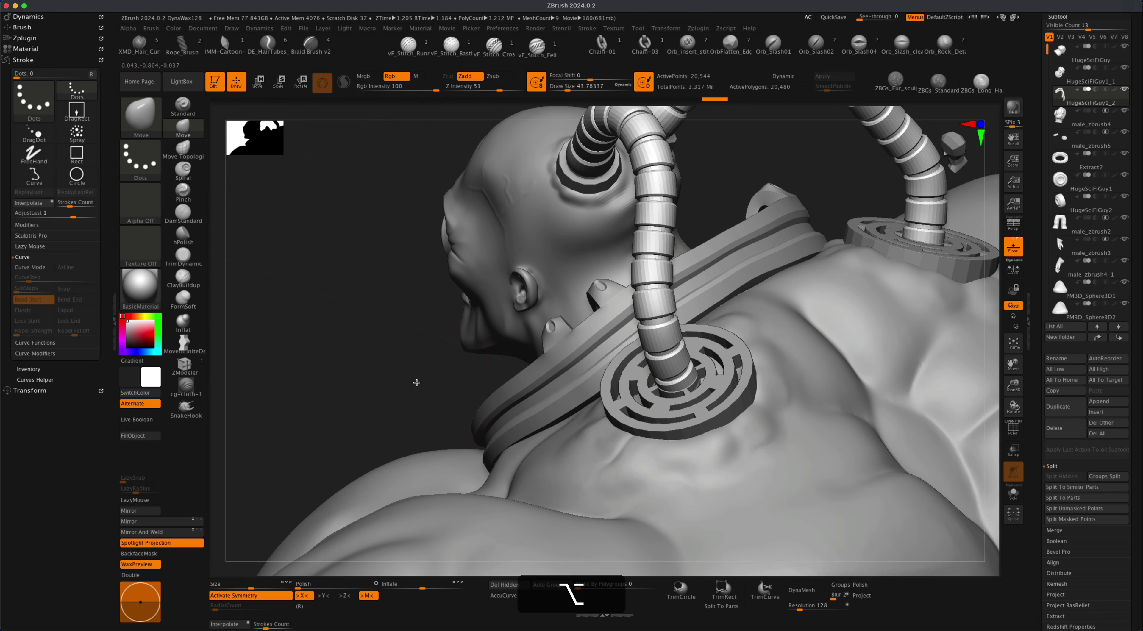
mouse_move(417, 382)
alt+mouse_down()
mouse_move(388, 350)
mouse_move(377, 369)
mouse_move(389, 343)
alt+mouse_up()
Step: Inflate the lower hose ends where they enter the shoulder discs, using the Inflat brush at a draw size of about 27
click(186, 320)
key(s)
key(s)
mouse_move(639, 365)
mouse_down()
mouse_move(670, 374)
mouse_move(652, 376)
mouse_up()
drag(445, 346, 726, 300)
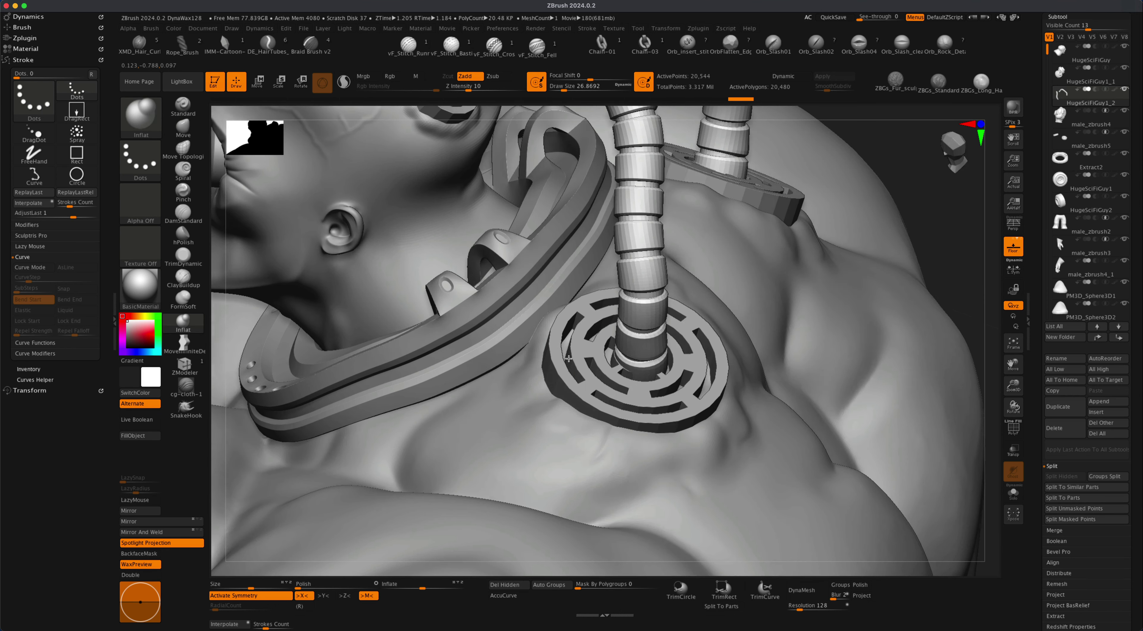
drag(665, 338, 677, 319)
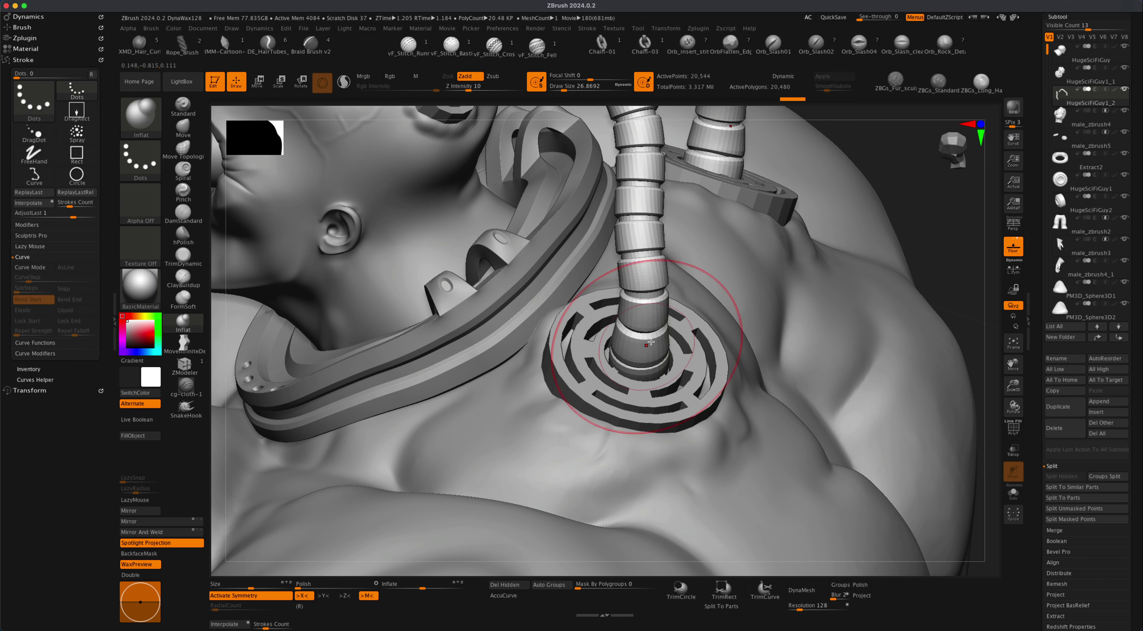
drag(919, 186, 976, 195)
drag(621, 307, 615, 328)
drag(615, 310, 621, 337)
drag(744, 318, 621, 313)
drag(679, 311, 715, 289)
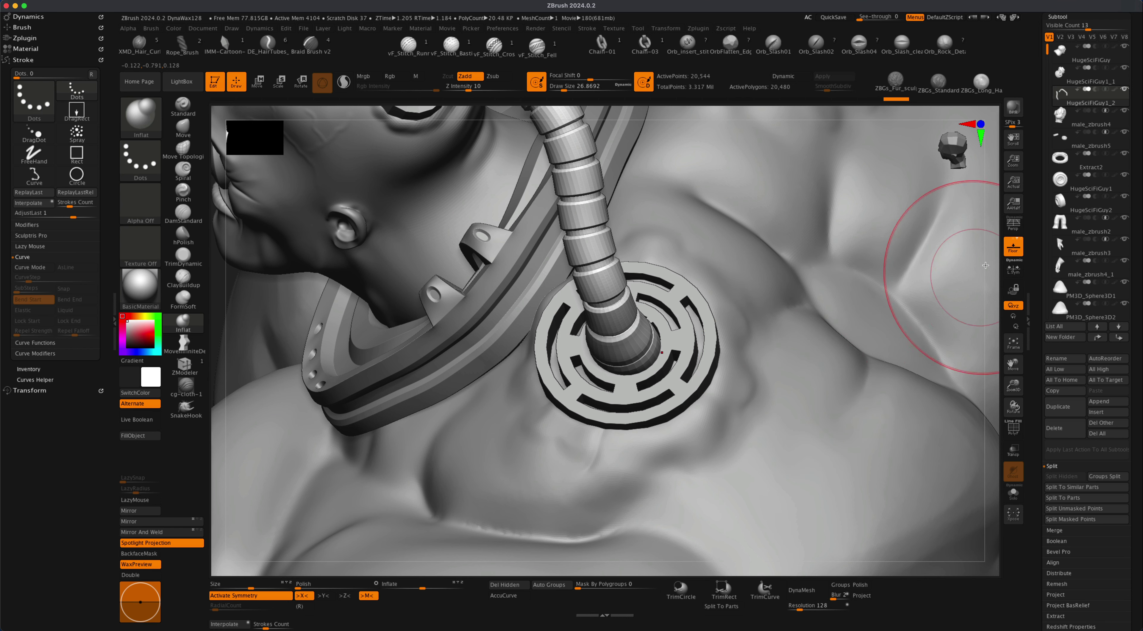
drag(993, 268, 919, 293)
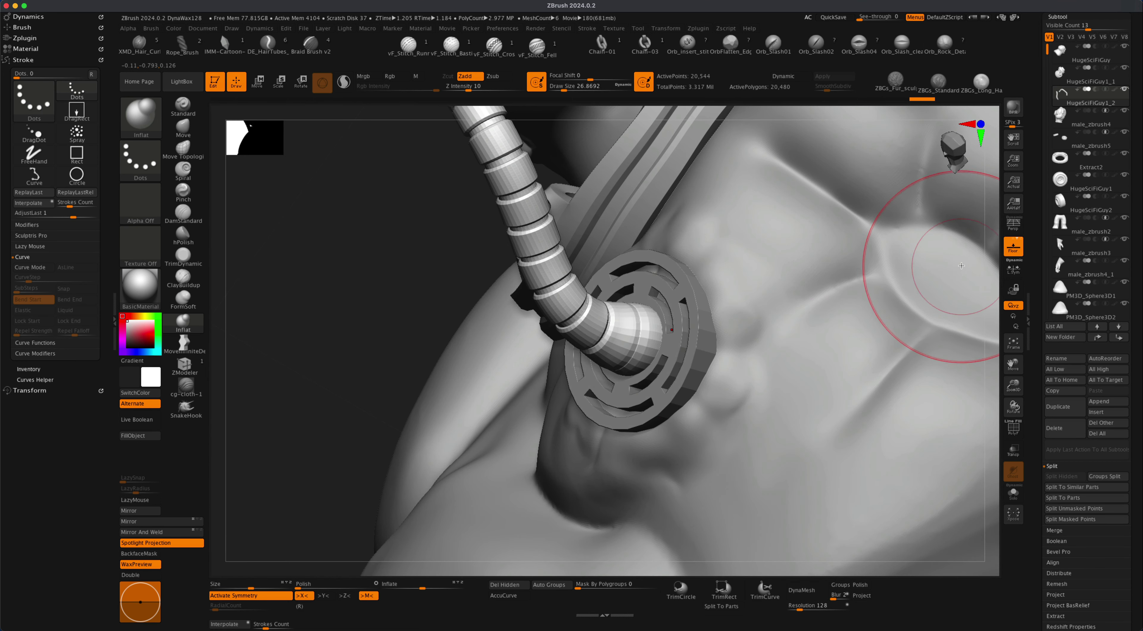
drag(998, 266, 985, 318)
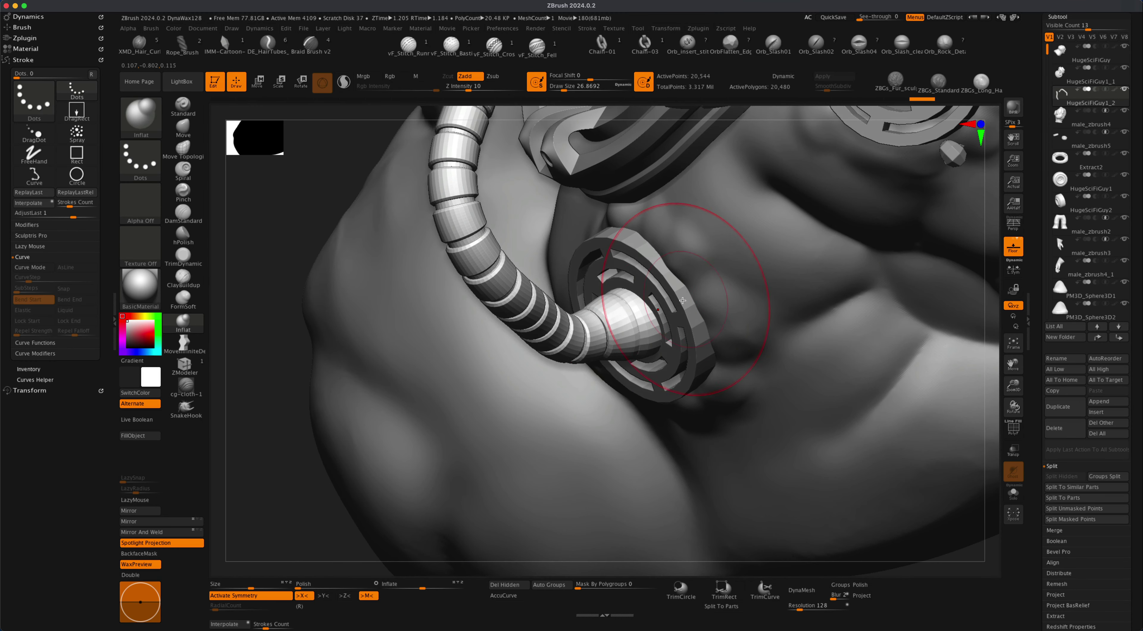
drag(581, 563, 628, 461)
Step: Reshape the mirrored hoses into rounder arcs above the shoulders with the Move brush at draw sizes of about 51 and 31
mouse_move(629, 460)
right_down()
mouse_move(783, 341)
mouse_move(807, 283)
mouse_move(790, 296)
mouse_move(780, 287)
mouse_move(770, 334)
right_up()
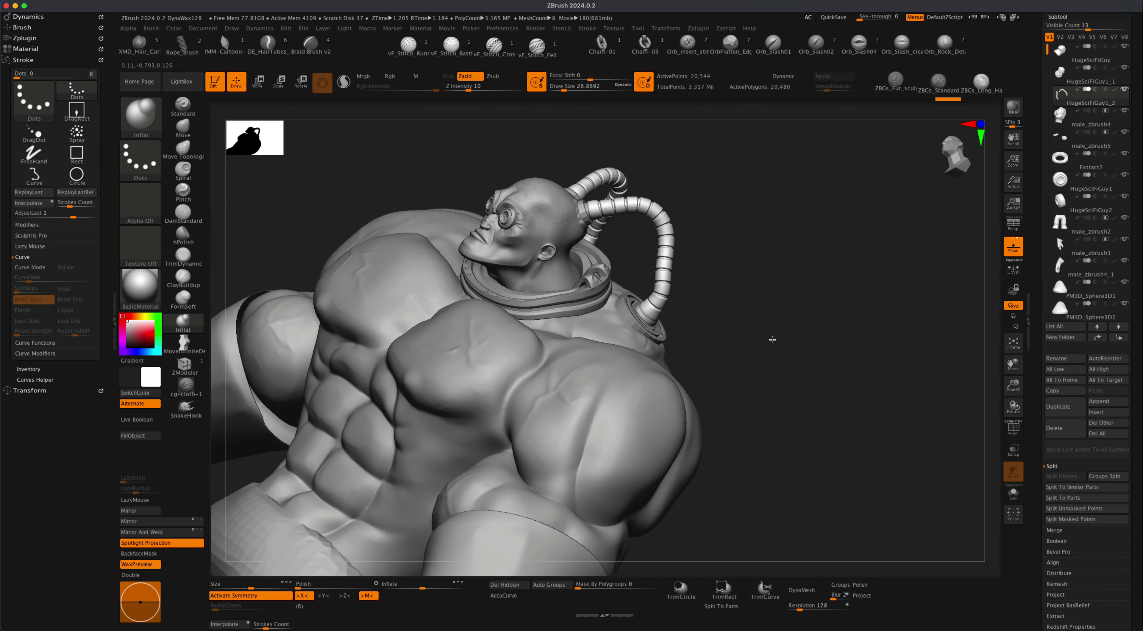
drag(736, 325, 781, 332)
alt+drag(876, 328, 881, 341)
shift+drag(882, 341, 902, 304)
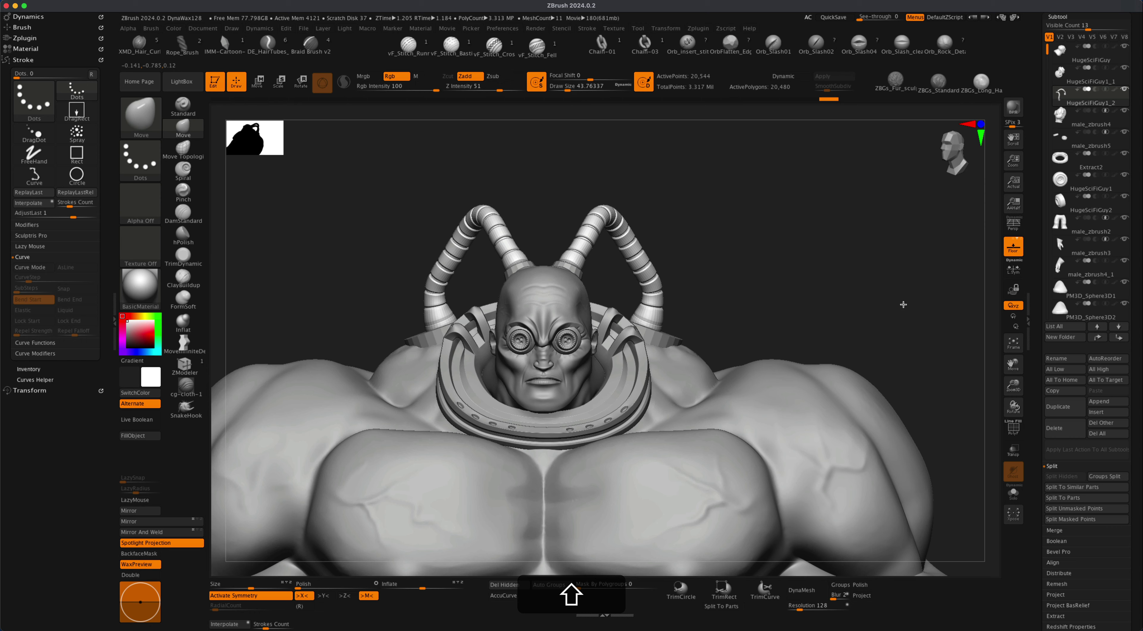
mouse_move(832, 252)
alt+mouse_down()
mouse_move(816, 249)
mouse_move(818, 233)
alt+mouse_up()
mouse_move(818, 232)
right_down()
mouse_move(856, 255)
mouse_move(849, 272)
mouse_move(819, 237)
mouse_move(827, 256)
mouse_move(733, 184)
mouse_move(724, 196)
mouse_move(620, 152)
right_up()
key(s)
drag(343, 214, 345, 214)
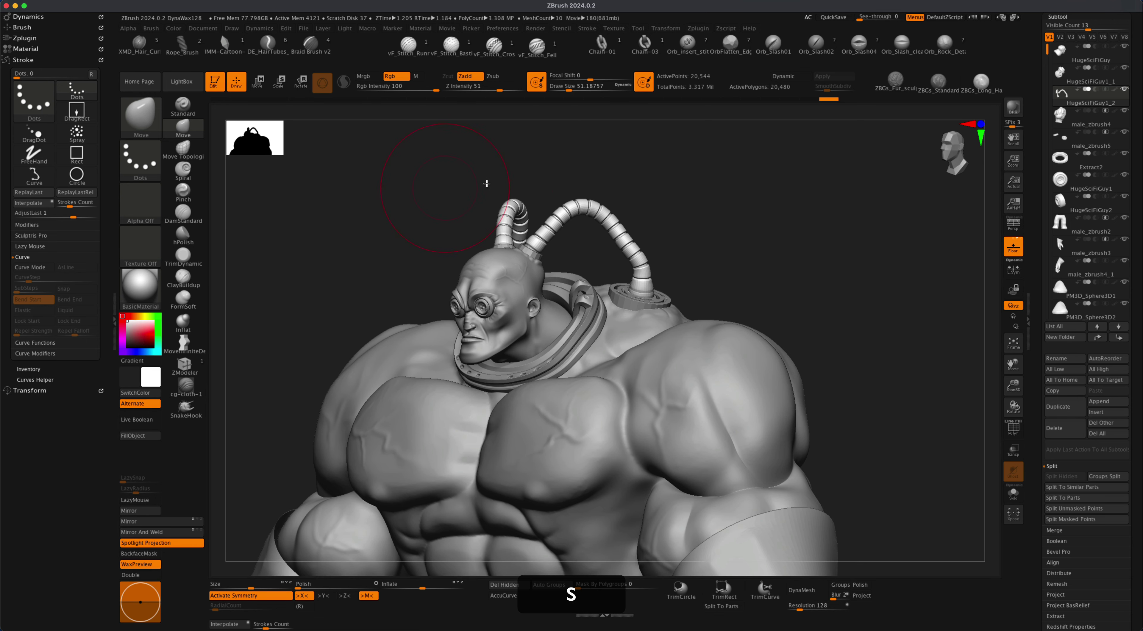
drag(578, 219, 595, 226)
right_drag(669, 210, 799, 241)
drag(800, 241, 633, 402)
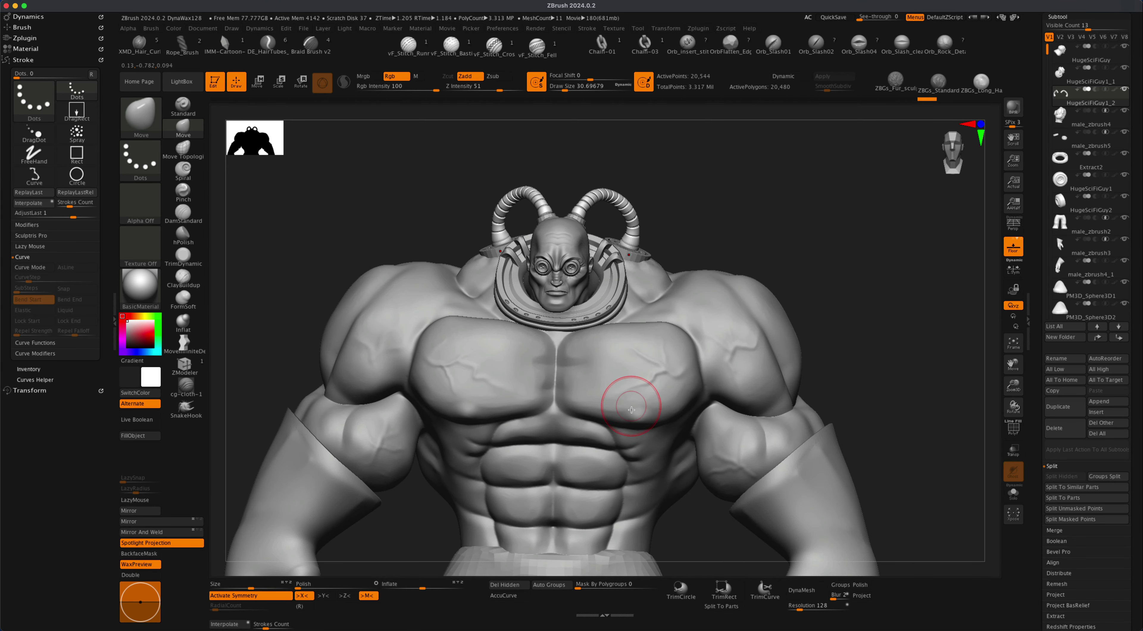
Step: Make the torso subtool male_zbrush4 active and try to insert a Bolt Head from the IMM Ind. Parts brush with X symmetry on
alt+drag(842, 237, 817, 263)
alt+click(602, 373)
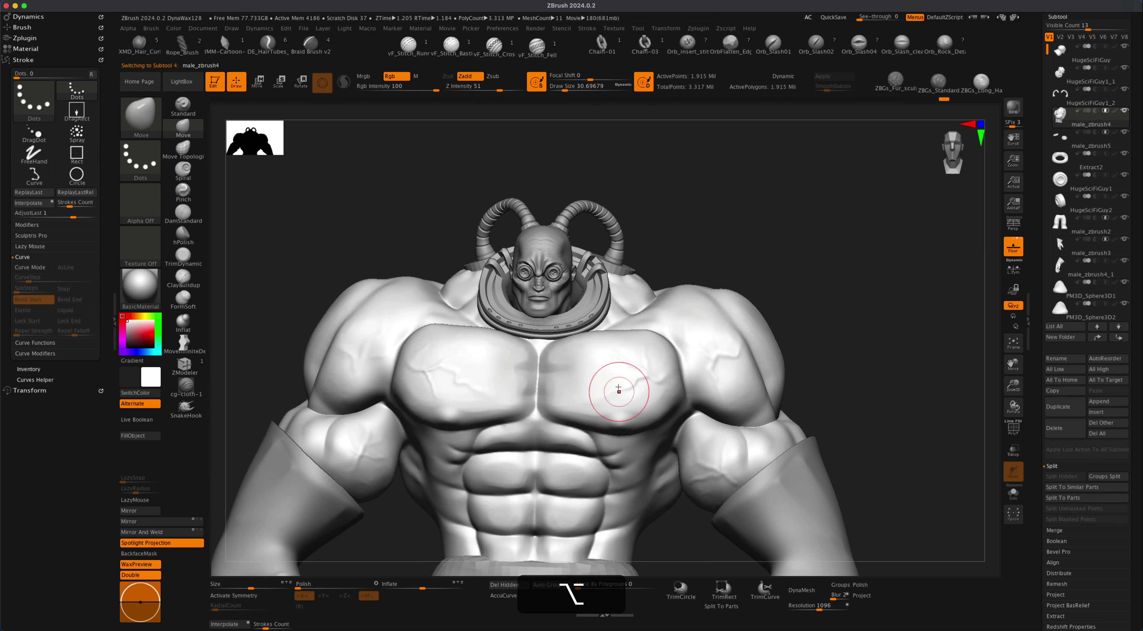
alt+right_drag(806, 281, 813, 264)
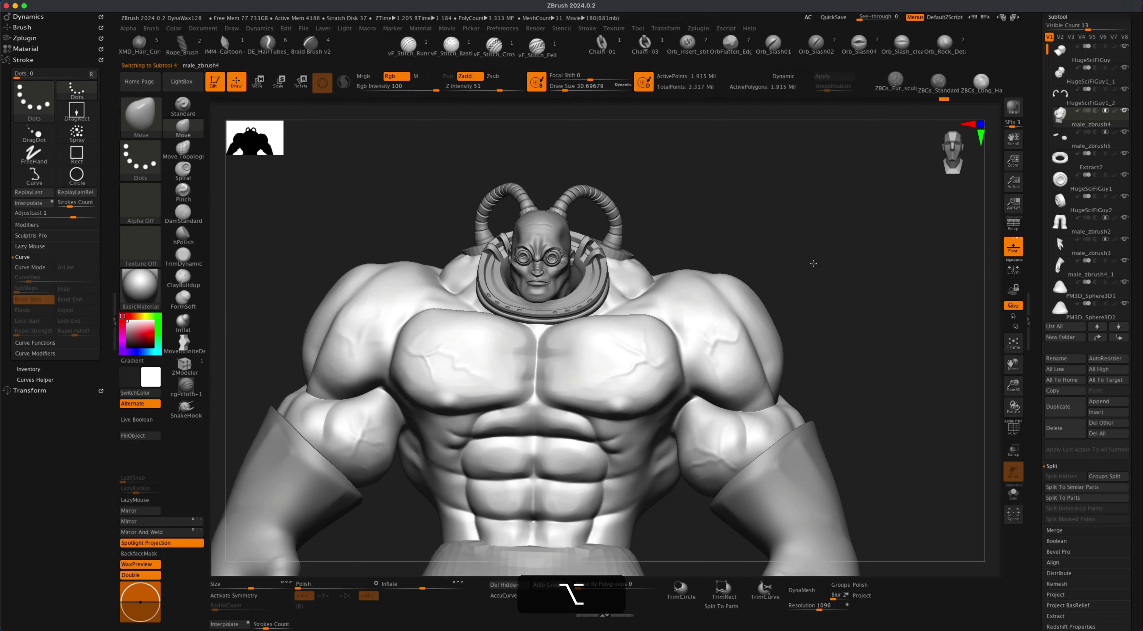
click(161, 117)
key(i)
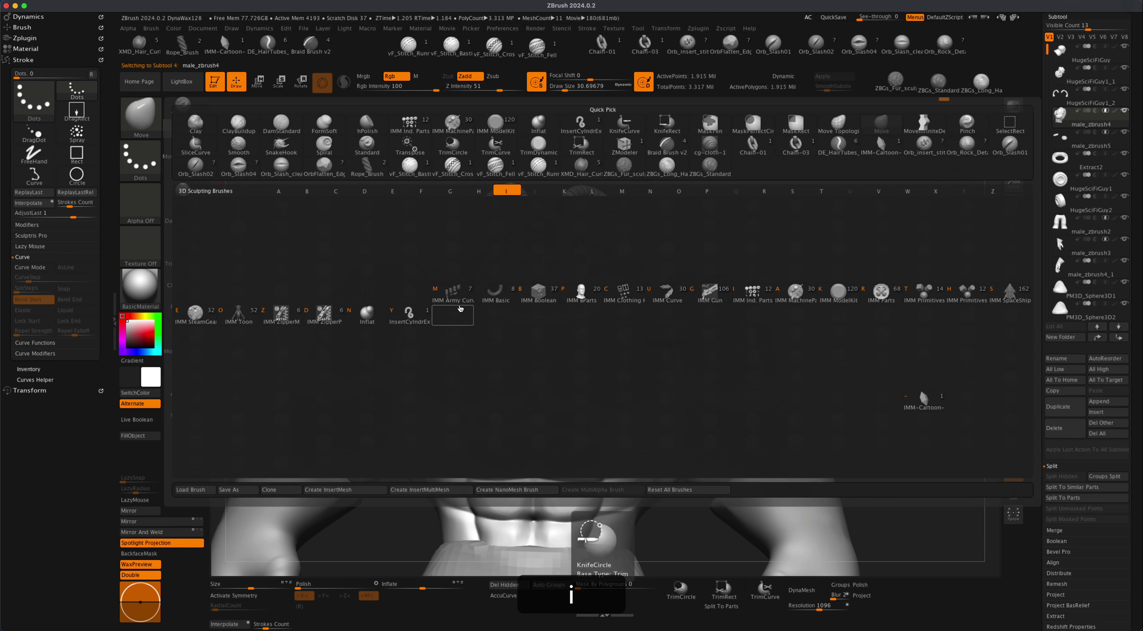
click(751, 297)
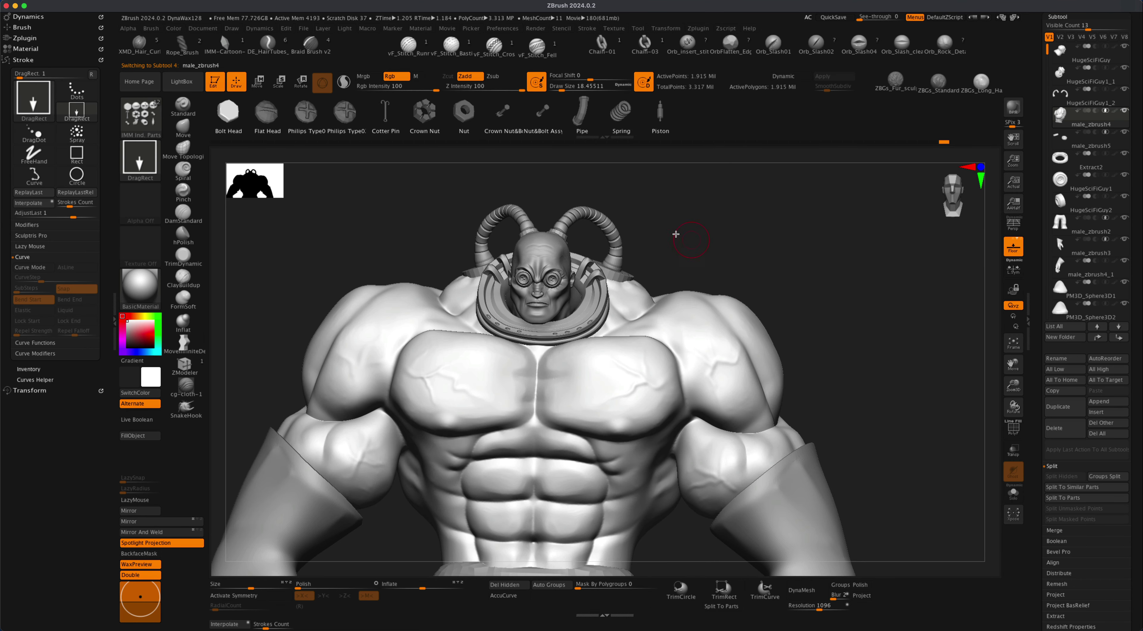
click(230, 114)
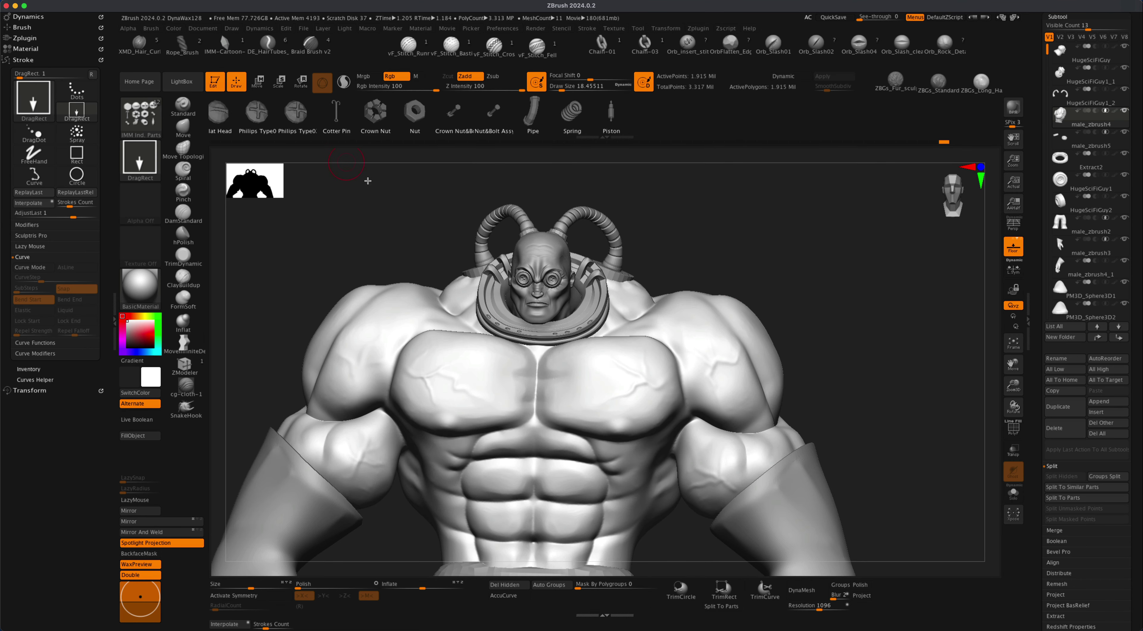
key(x)
click(623, 420)
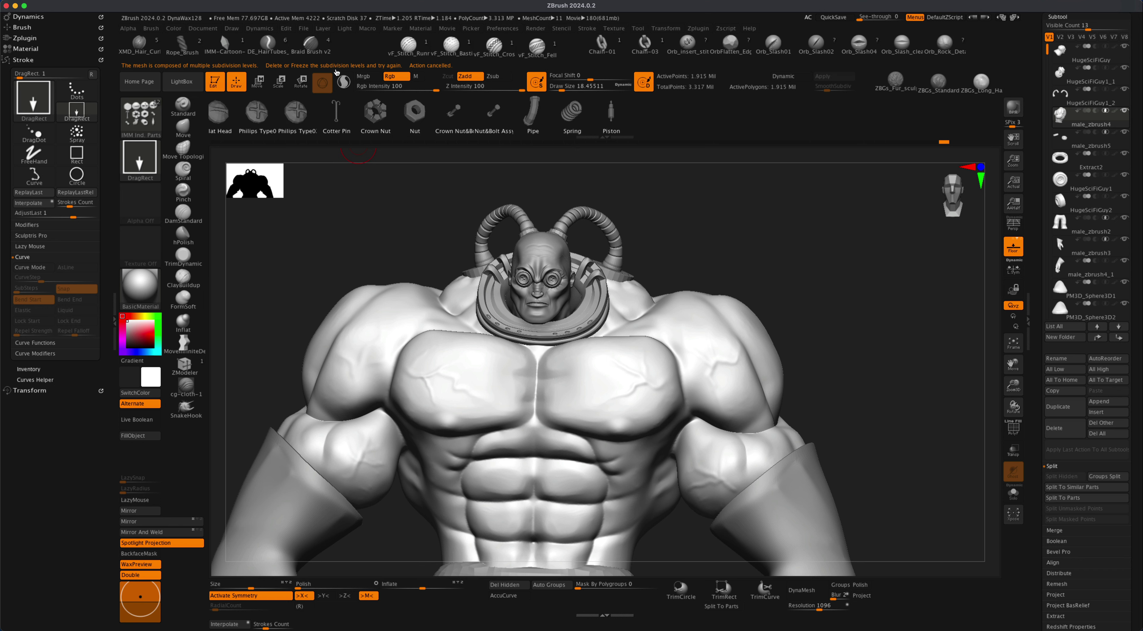
Step: Delete the torso's lower subdivision levels and insert mirrored bolt heads at the lower edge of the chest muscles
drag(1134, 385, 1141, 322)
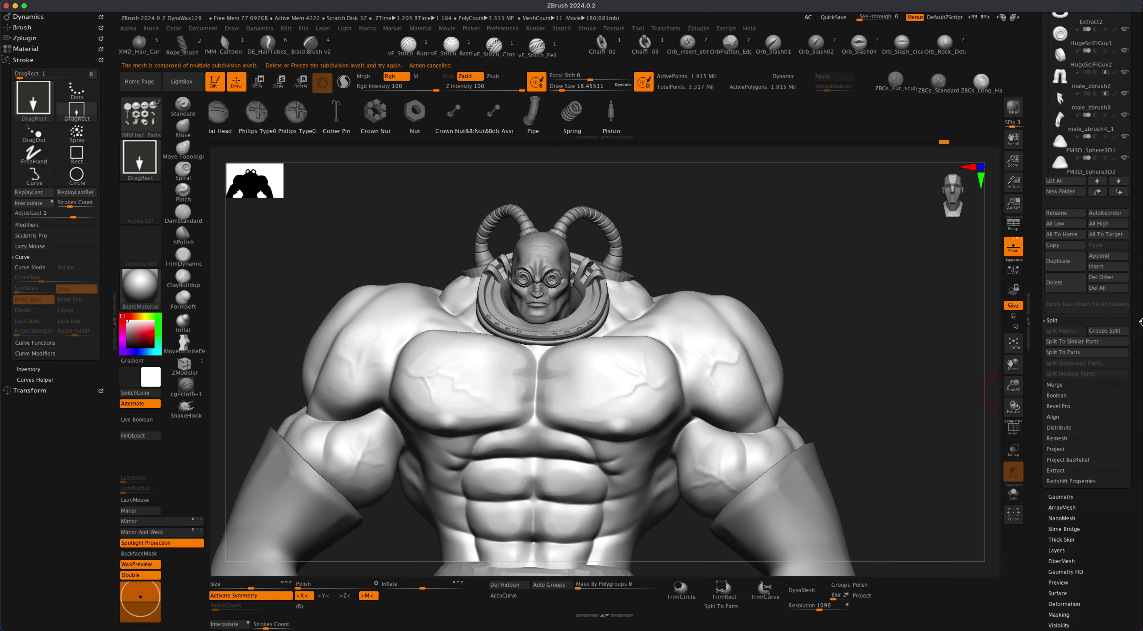
click(1053, 497)
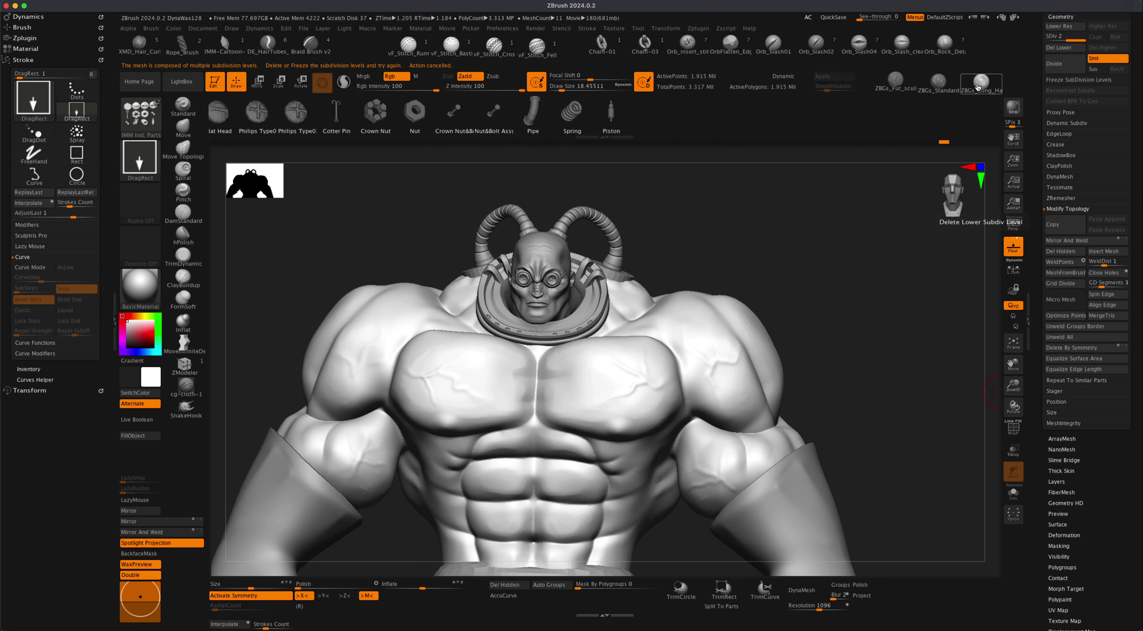
click(1064, 49)
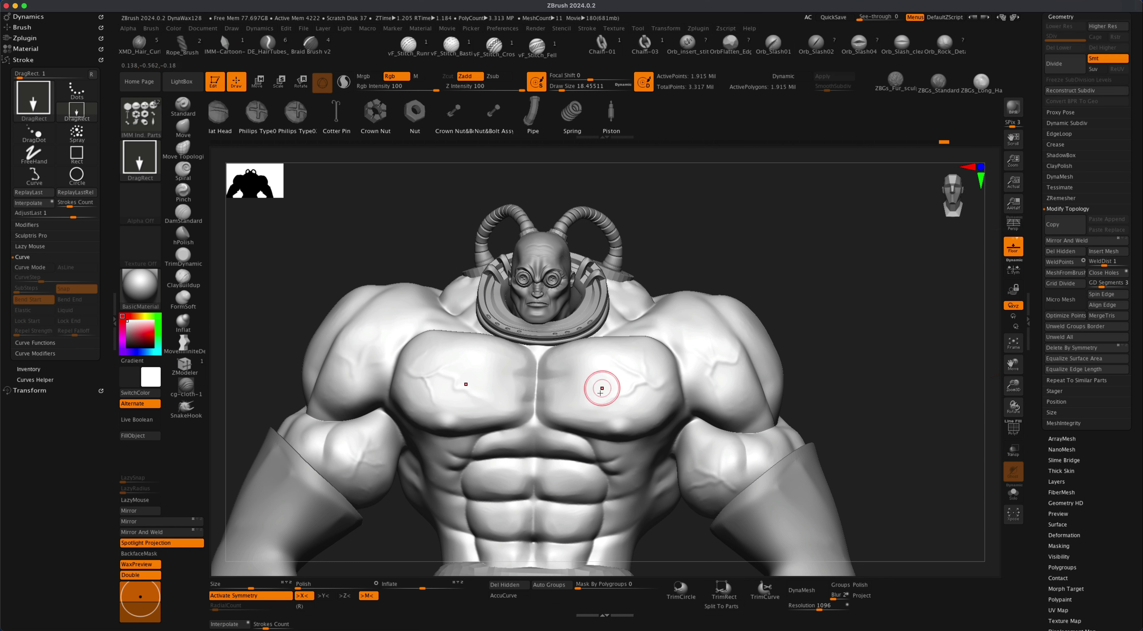
drag(628, 435, 632, 433)
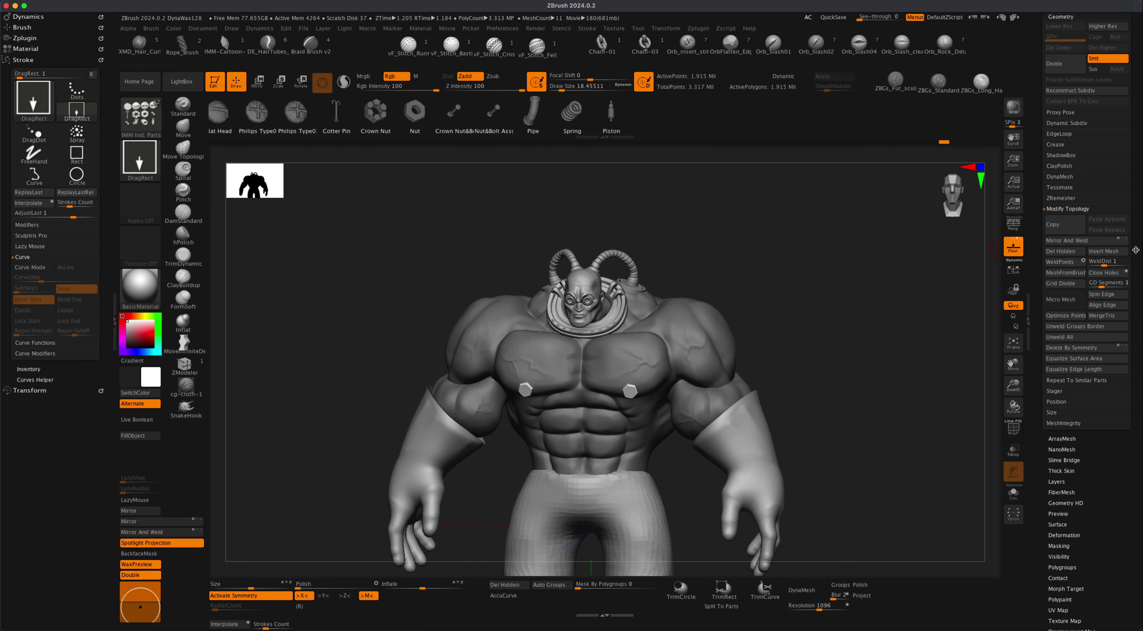
Step: Separate the bolt heads from the torso with Split Unmasked Points and make their subtool male_zbrush5_1 active
drag(1086, 18, 1086, 217)
click(1066, 214)
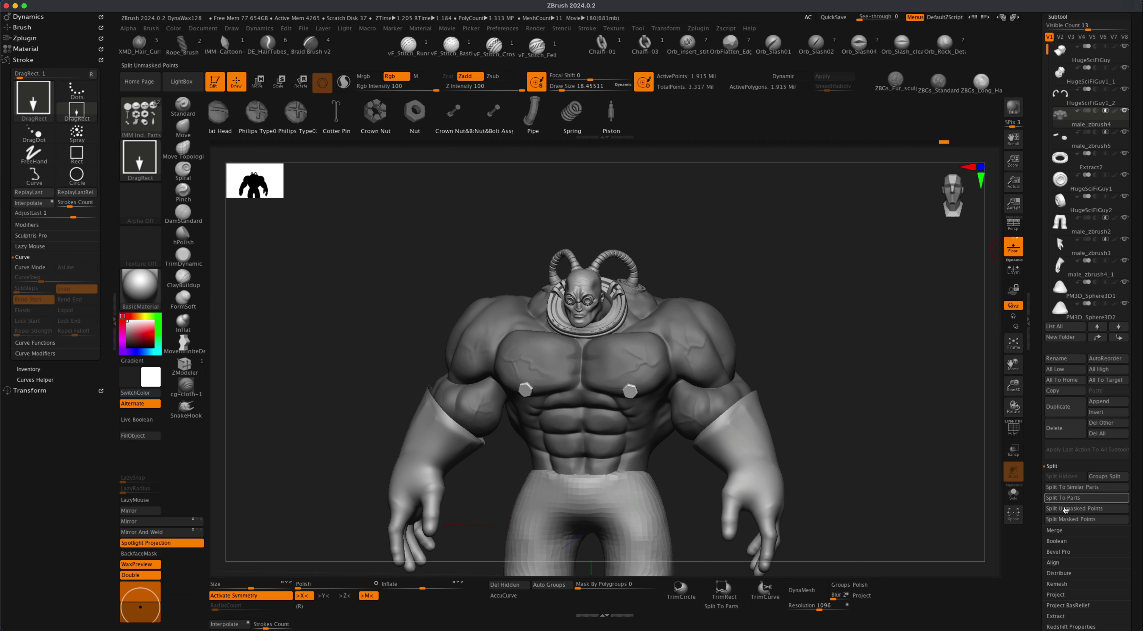
click(1070, 486)
click(1086, 141)
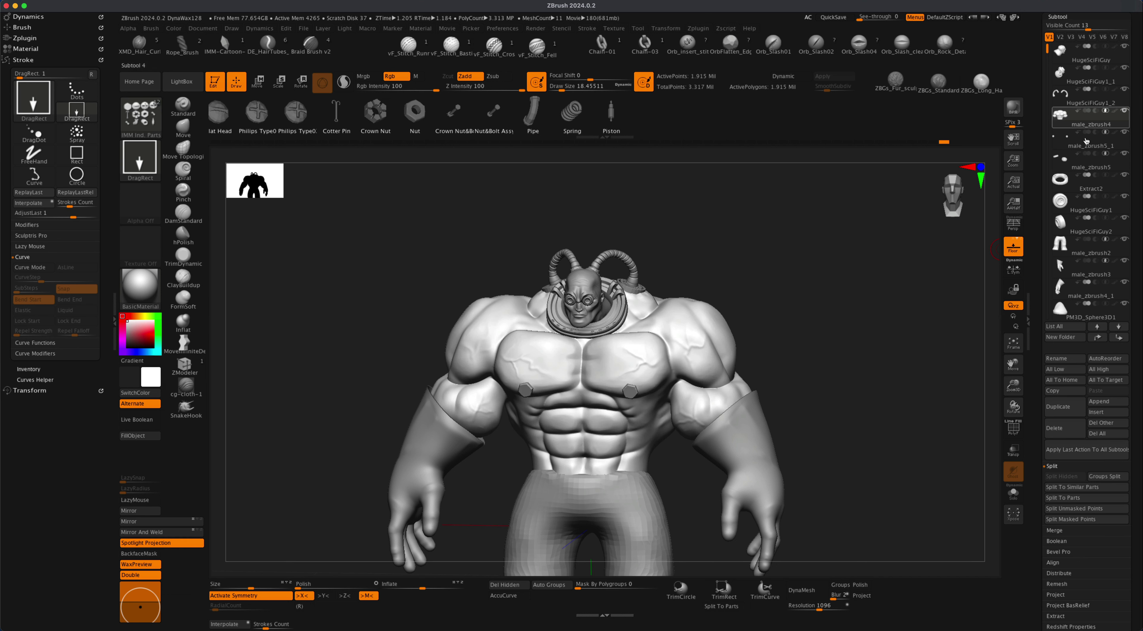
mouse_move(765, 334)
mouse_down()
mouse_move(819, 291)
mouse_move(809, 301)
mouse_move(714, 289)
mouse_move(822, 287)
mouse_move(800, 287)
mouse_move(797, 303)
mouse_move(826, 300)
mouse_move(765, 346)
mouse_move(761, 327)
mouse_move(786, 338)
mouse_up()
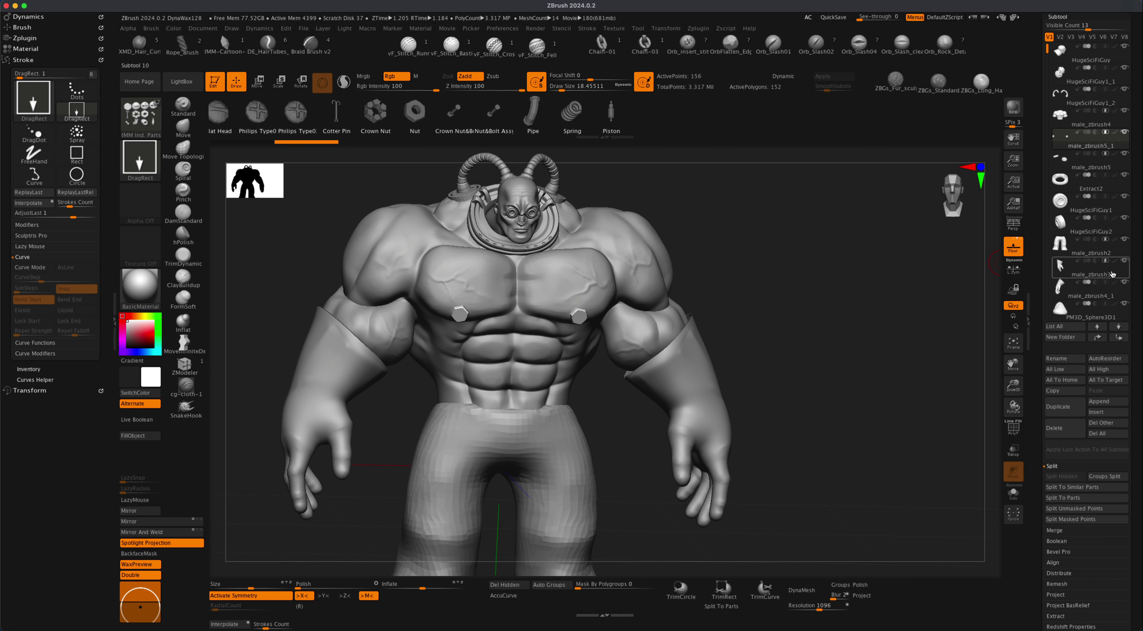
Step: Make the character's glove subtool male_zbrush3 active and turn on the polyframe display
click(1098, 276)
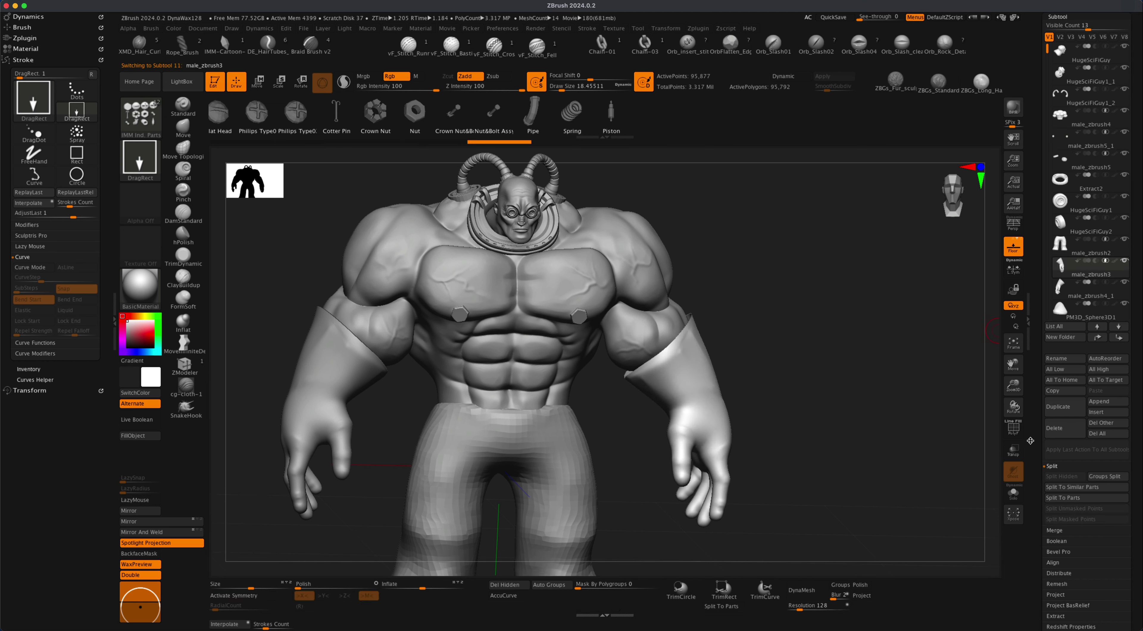
click(1008, 430)
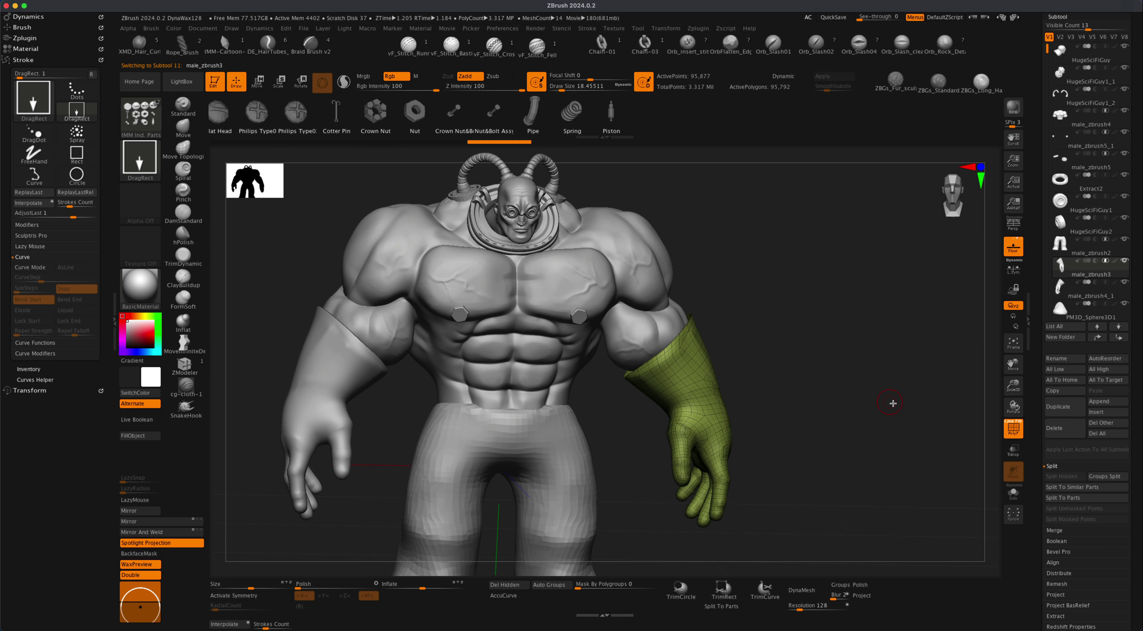
drag(894, 403, 885, 404)
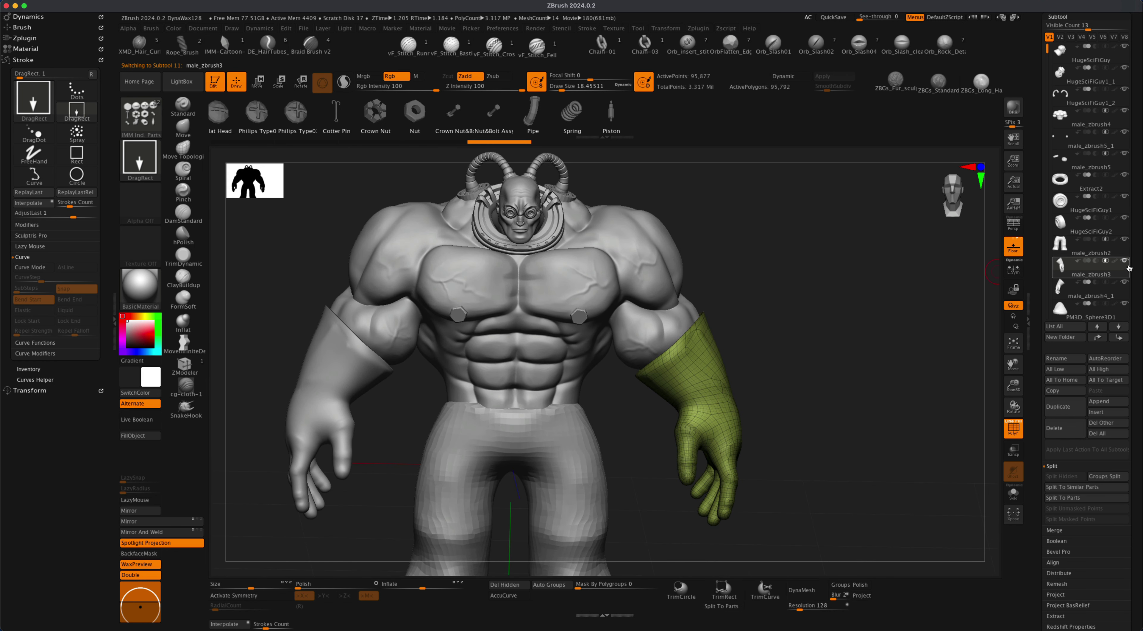
Step: Raise the visible count of the subtool list to 16
scroll(1134, 301, up, 5)
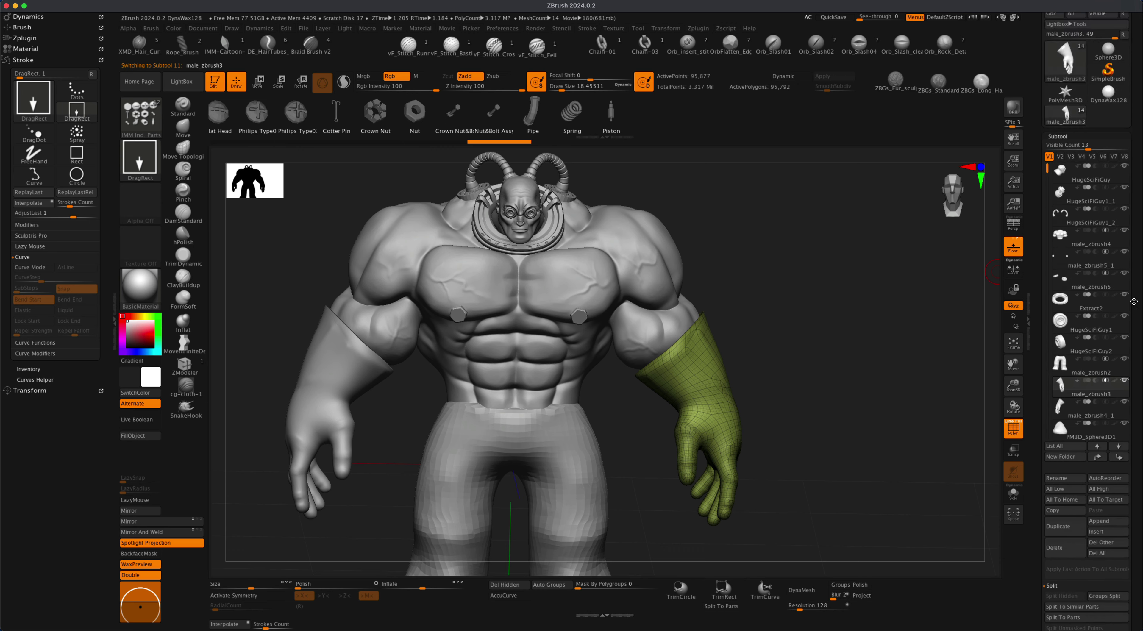
scroll(1126, 178, up, 2)
scroll(1101, 62, up, 2)
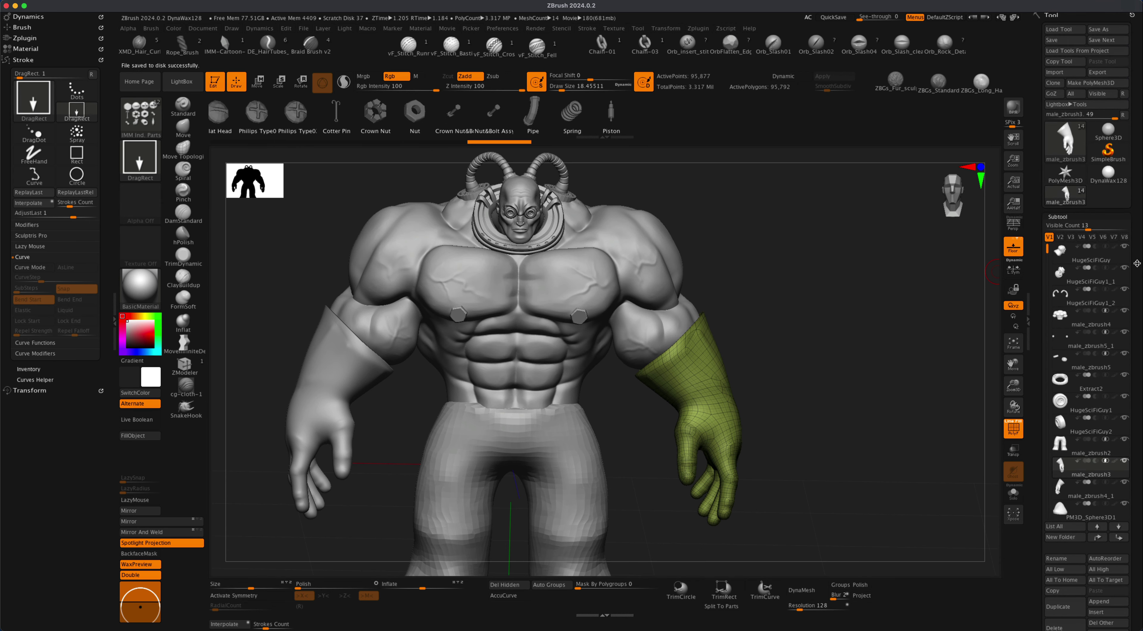
scroll(1137, 264, down, 10)
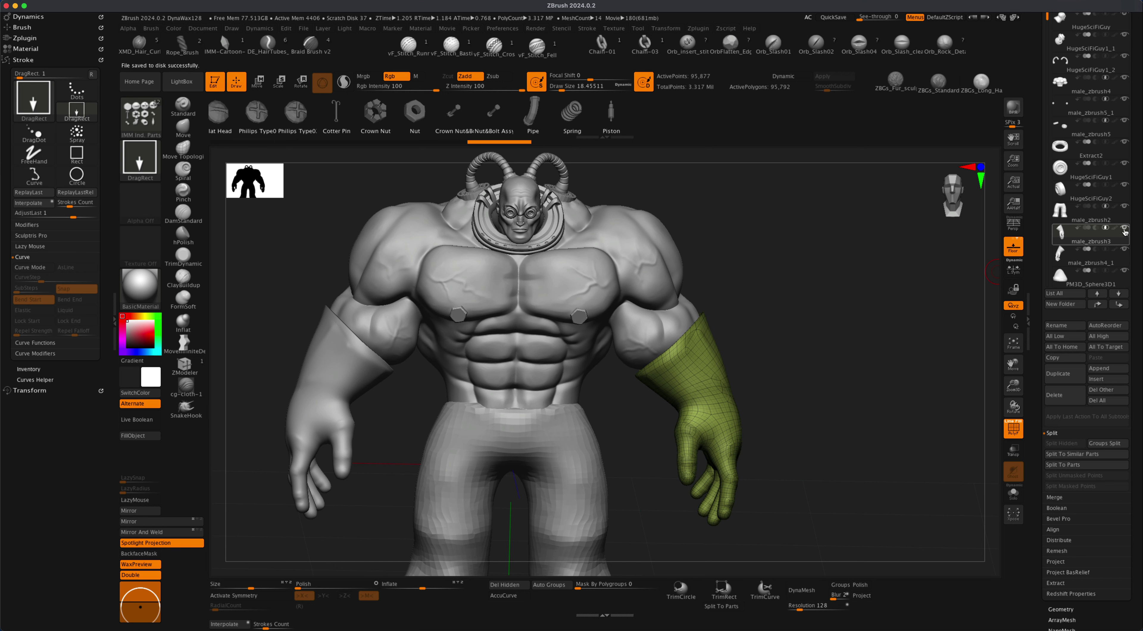
scroll(1136, 181, up, 4)
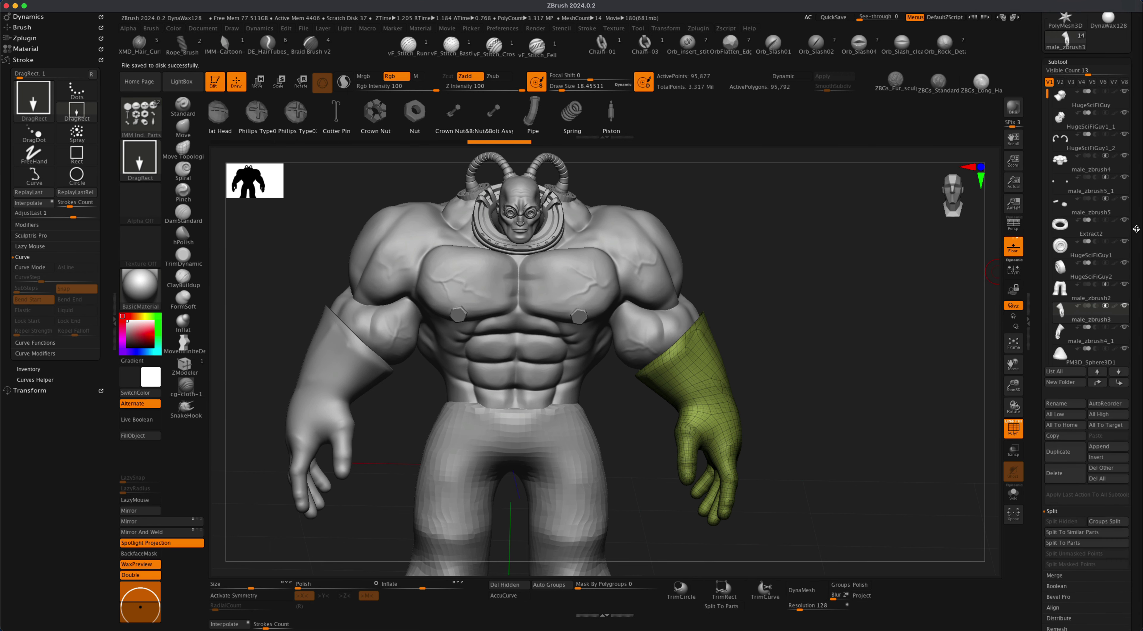
drag(1089, 79, 1101, 80)
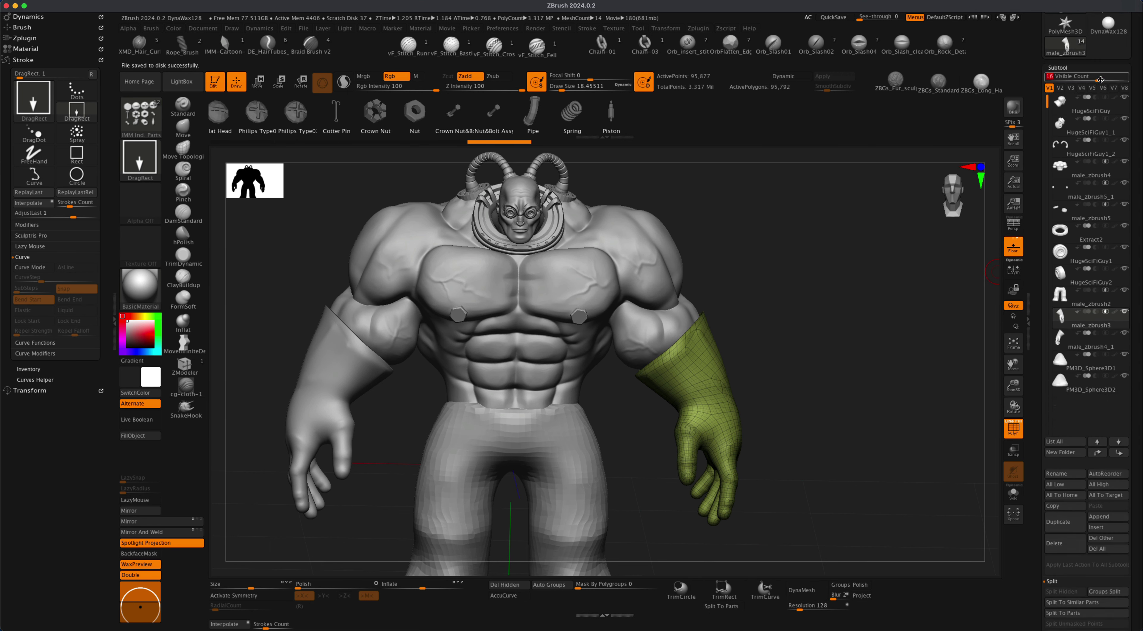
Step: Hide every subtool except the glove male_zbrush3 and frame it in the view
mouse_move(1125, 313)
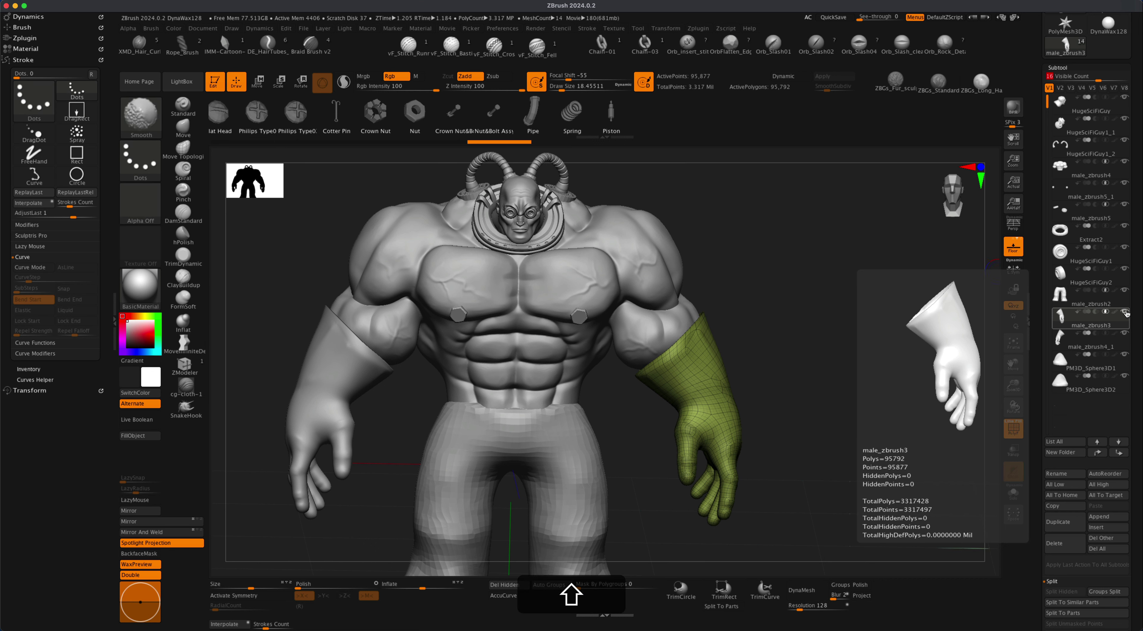
shift+click(1124, 312)
drag(754, 389, 829, 375)
key(f)
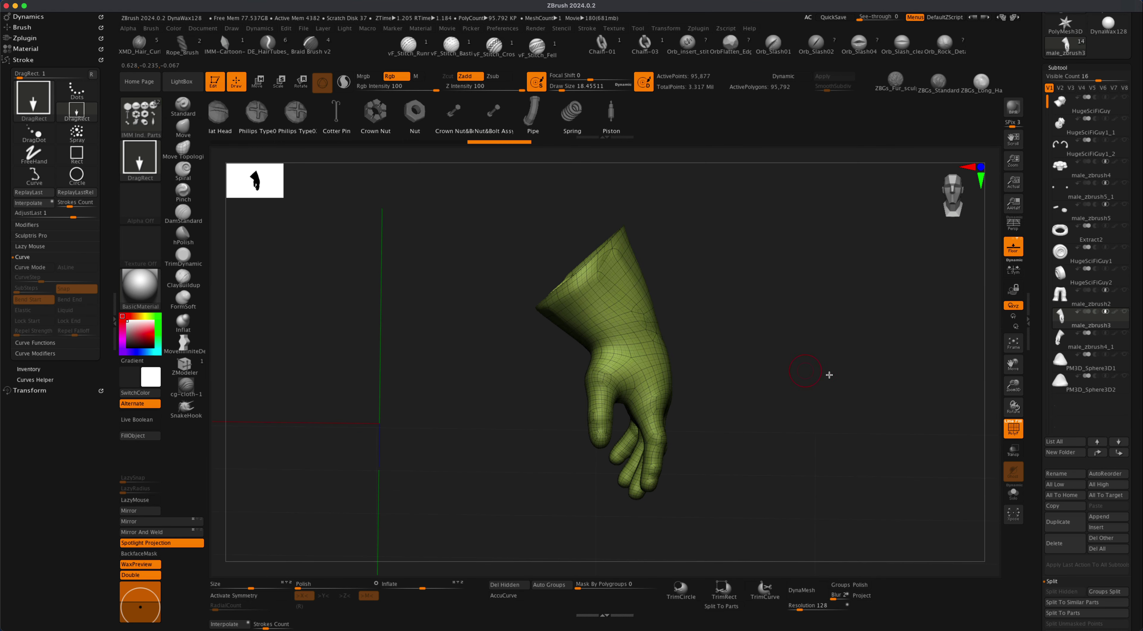
Step: Drop the glove to its lowest subdivision level and delete the higher levels
scroll(1132, 403, down, 3)
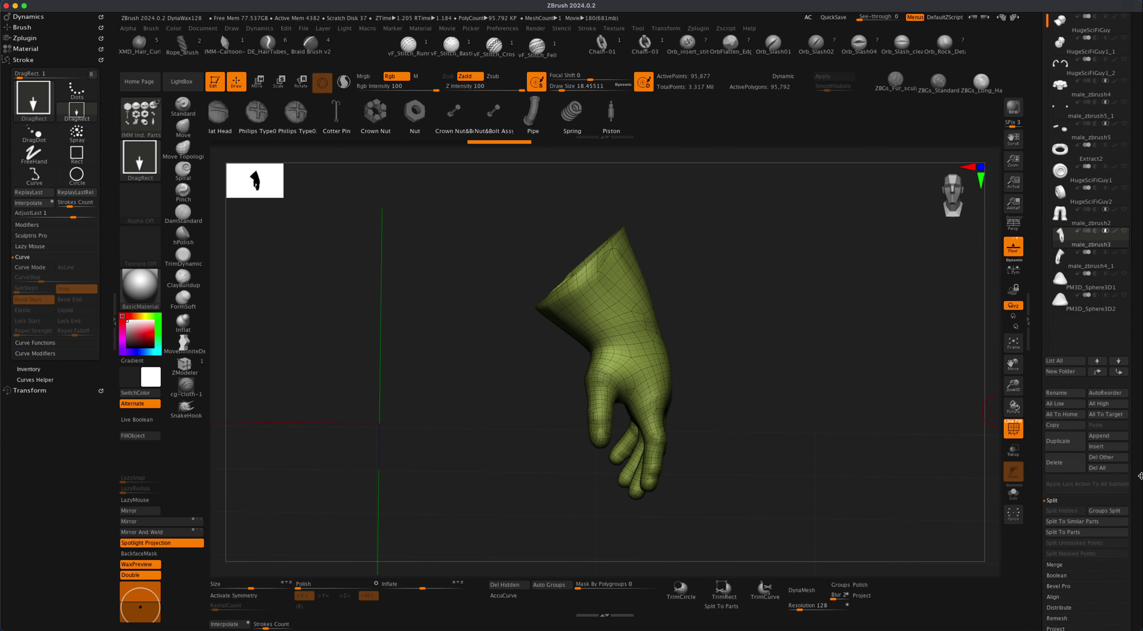
scroll(1084, 533, down, 4)
click(1061, 570)
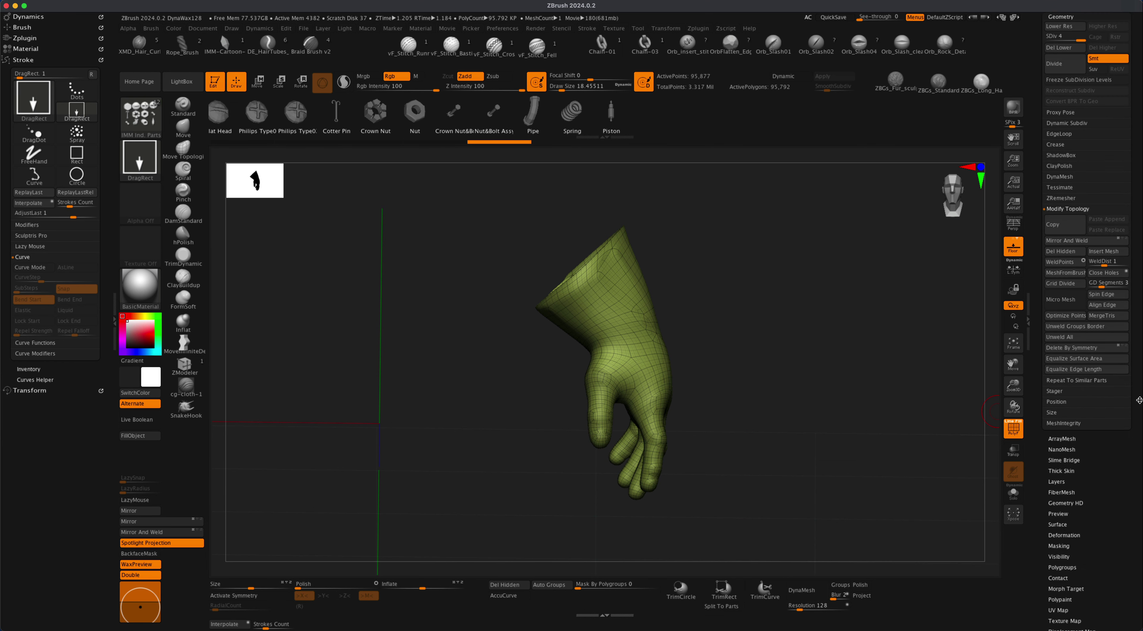
scroll(1136, 377, up, 6)
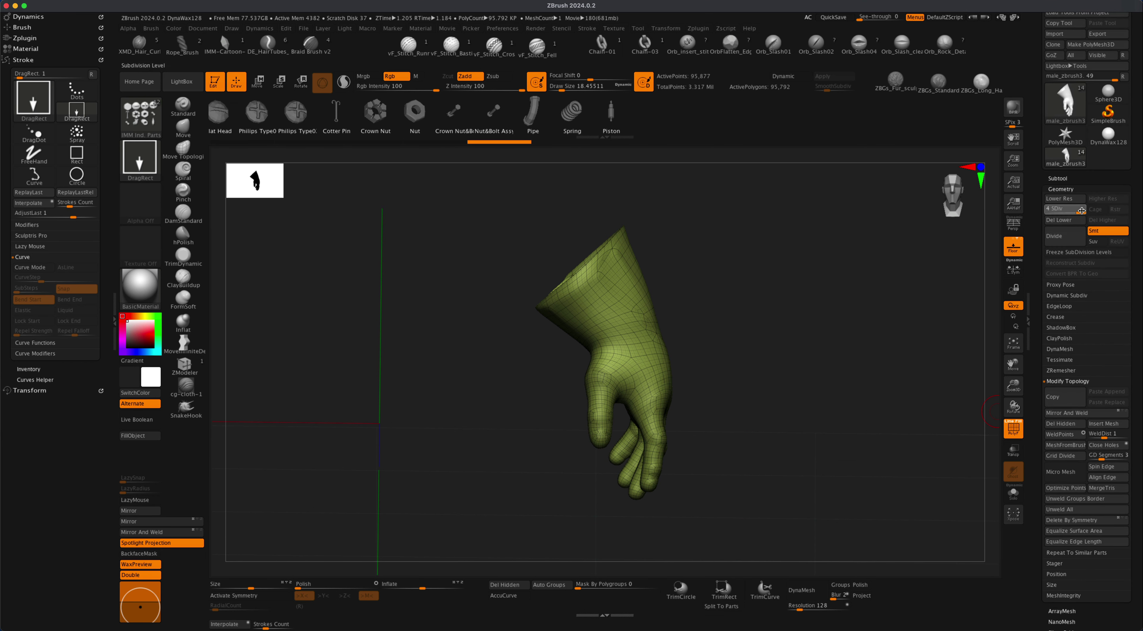
drag(1081, 210, 1048, 210)
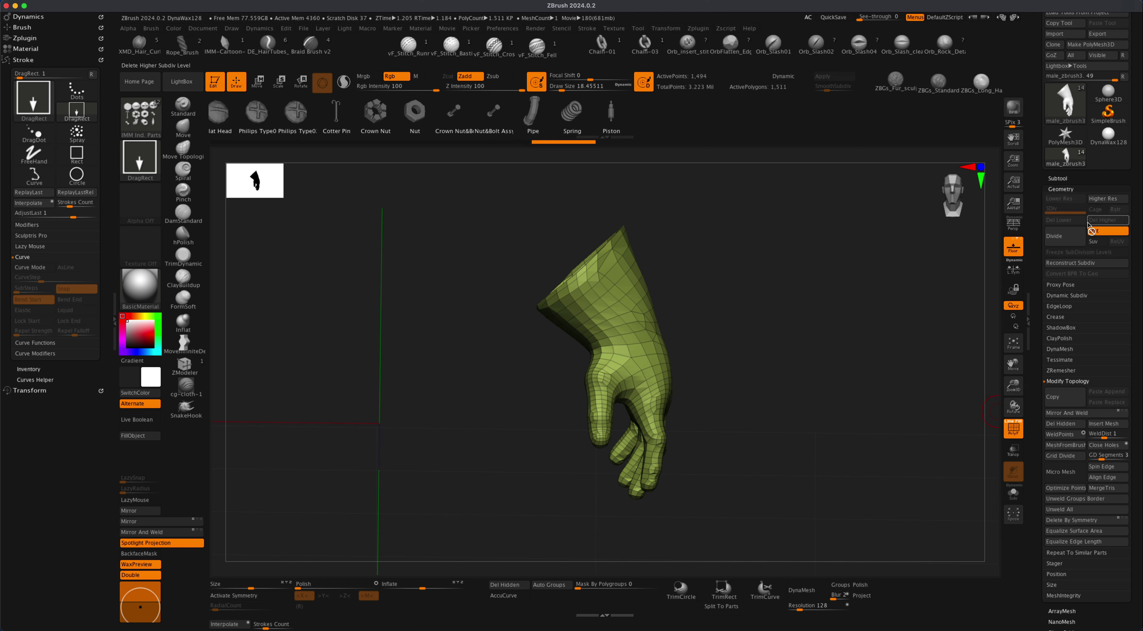
Step: Cap the open cuff end of the glove with Close Holes
mouse_move(796, 311)
mouse_down()
mouse_move(809, 329)
mouse_move(809, 309)
mouse_move(754, 317)
mouse_move(822, 314)
mouse_move(800, 329)
mouse_up()
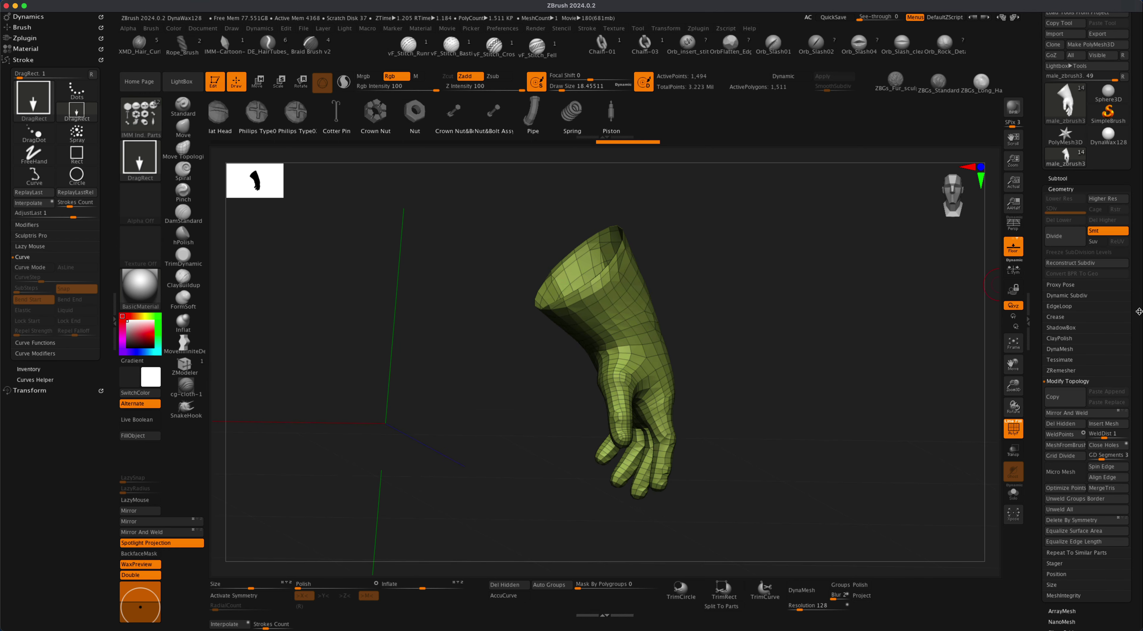
drag(873, 305, 610, 273)
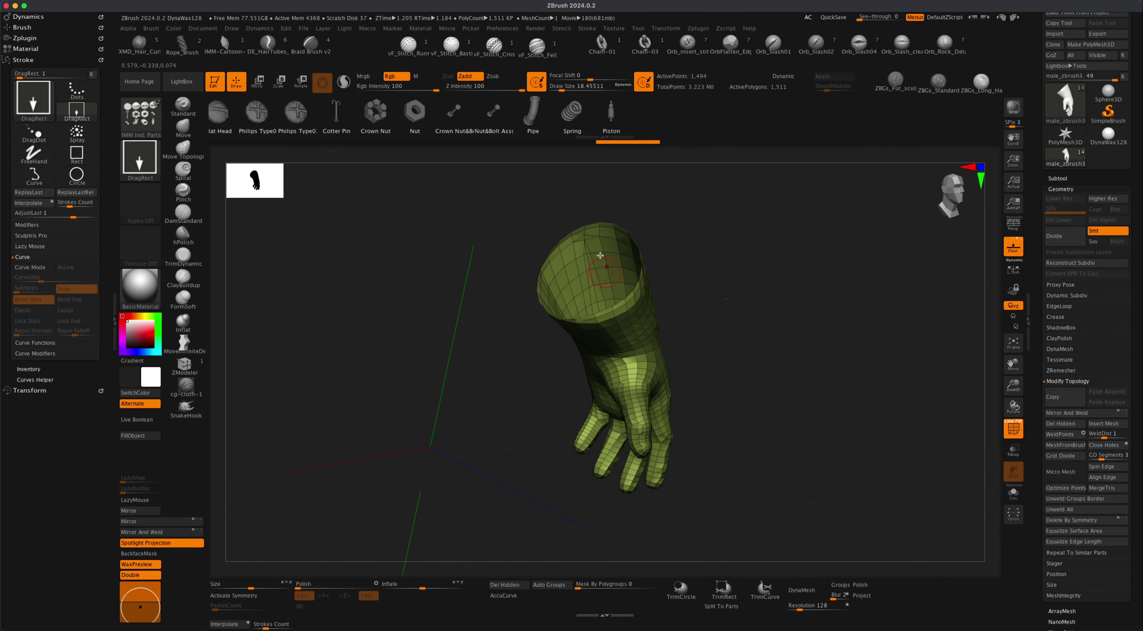
drag(692, 251, 749, 230)
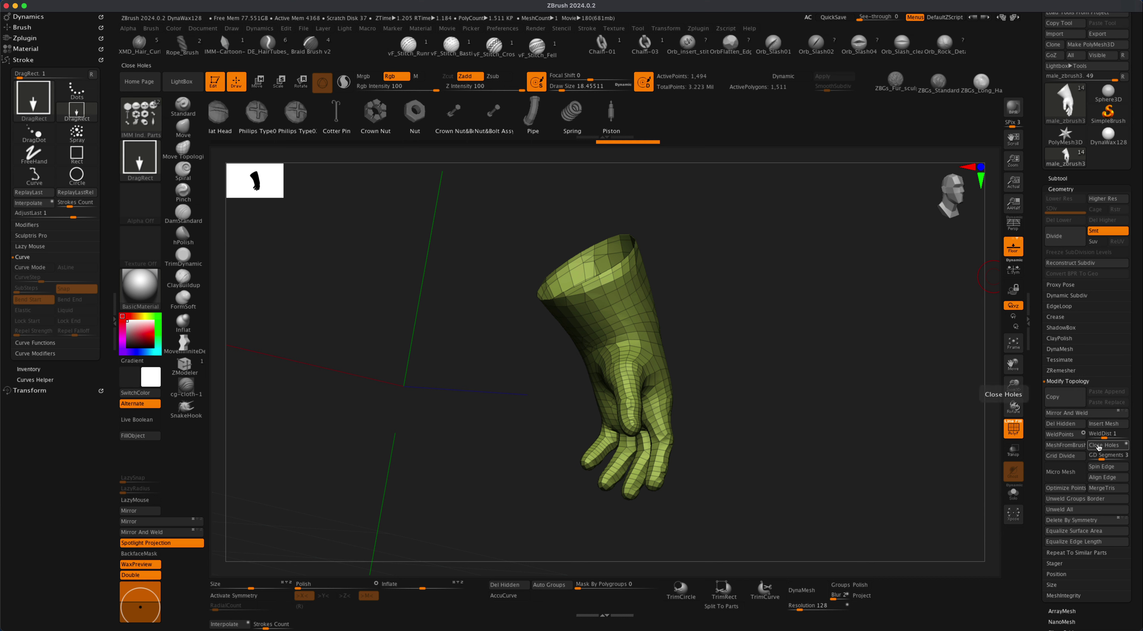
click(1116, 445)
drag(785, 326, 781, 349)
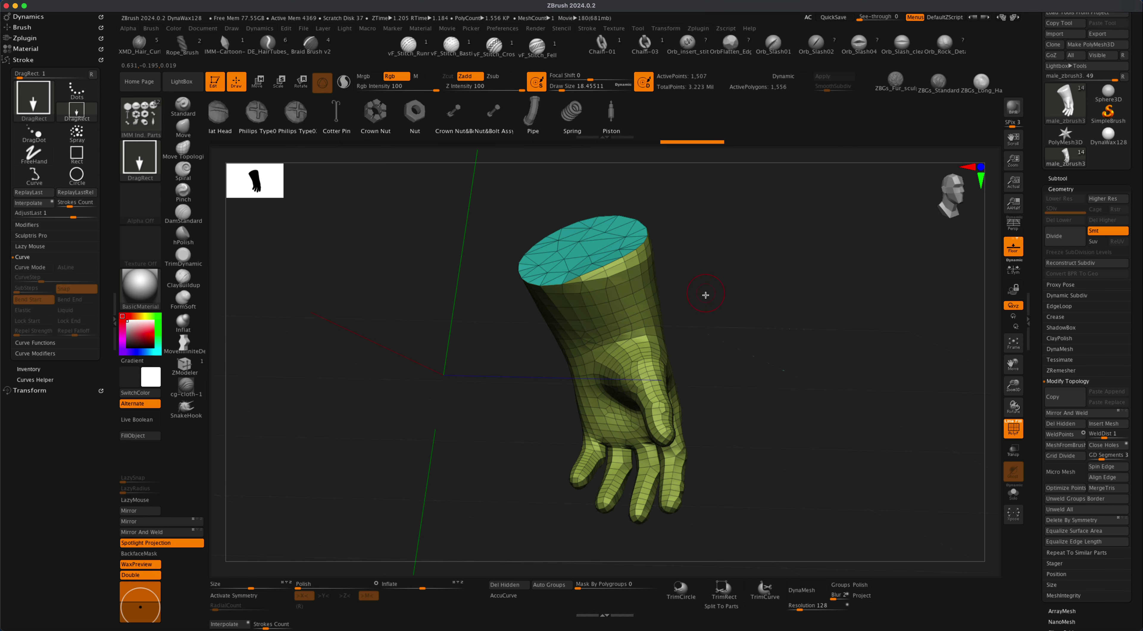
mouse_move(706, 295)
mouse_down()
mouse_move(725, 293)
mouse_move(637, 316)
mouse_up()
drag(722, 311, 694, 264)
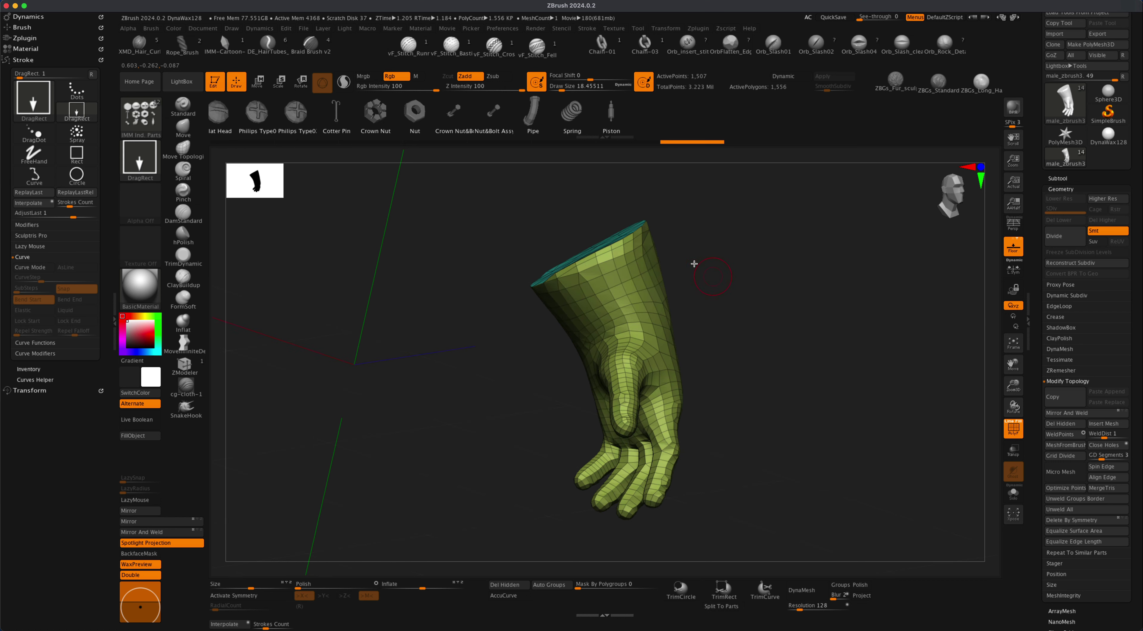
drag(760, 288, 764, 295)
Step: ZRemesh the capped glove at a target polygon count of 1 with DetectEdges on and Adapt off
scroll(1077, 181, down, 5)
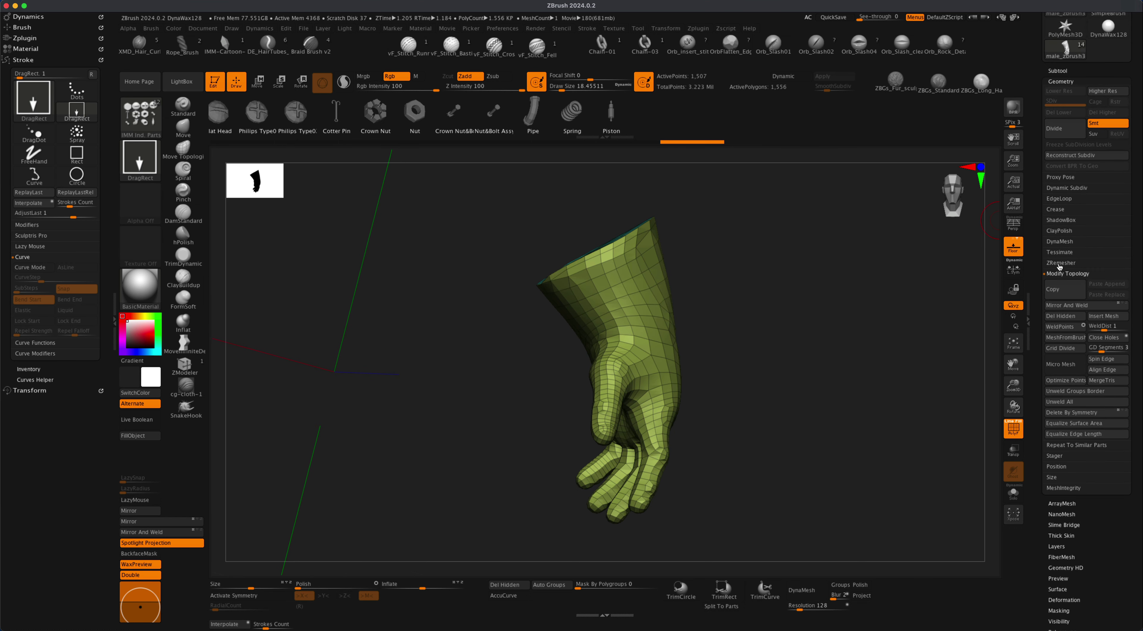
click(1061, 263)
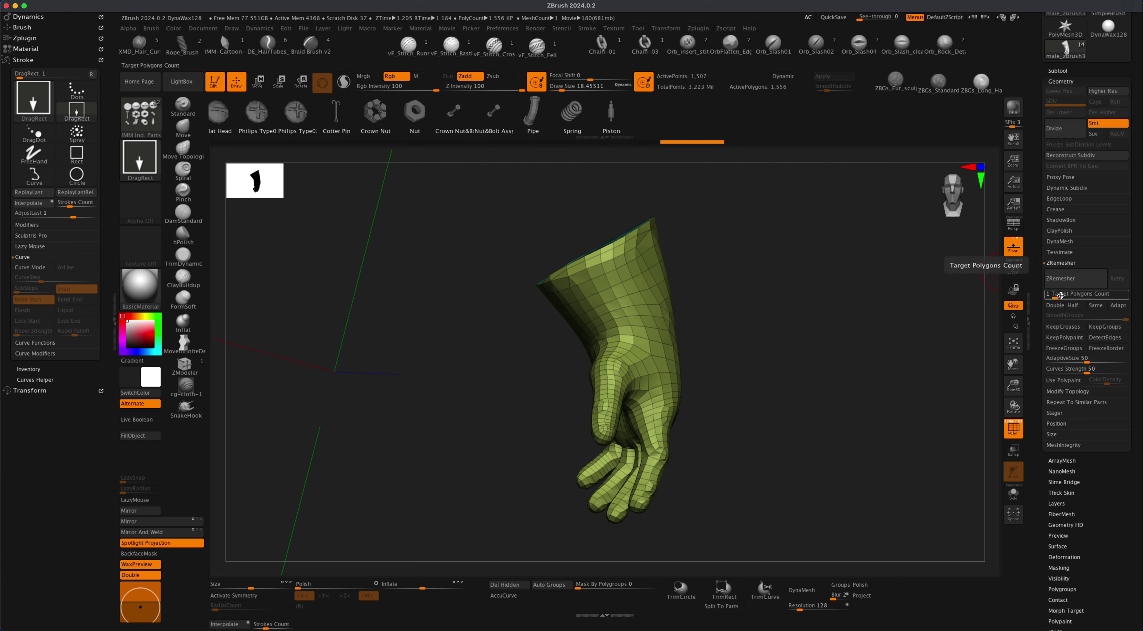
click(1118, 306)
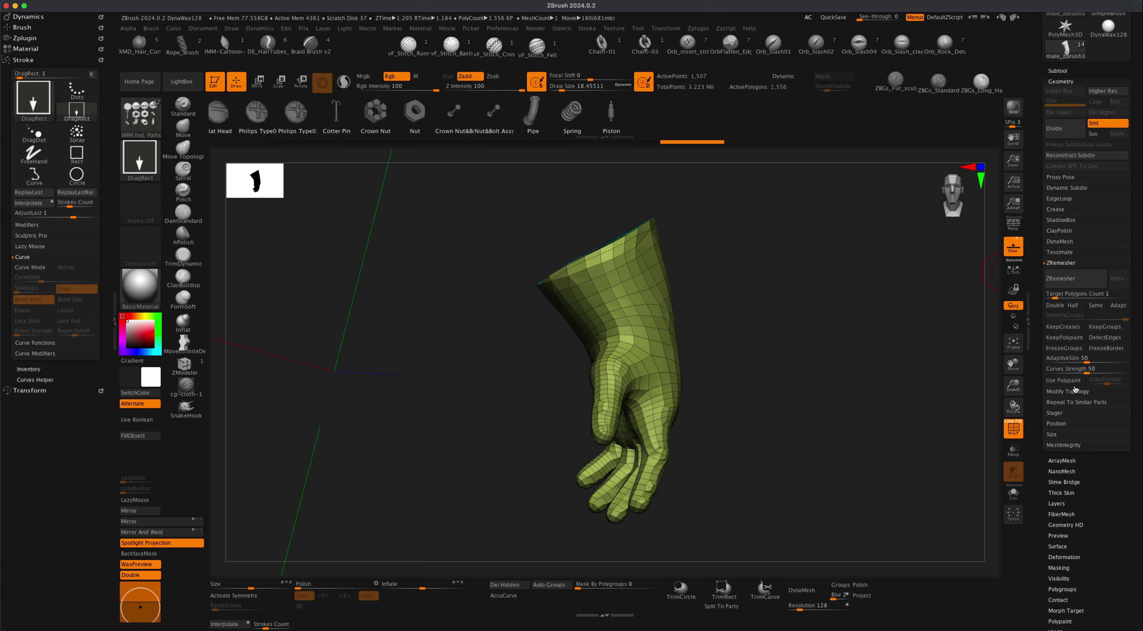
click(1106, 338)
drag(870, 248, 639, 226)
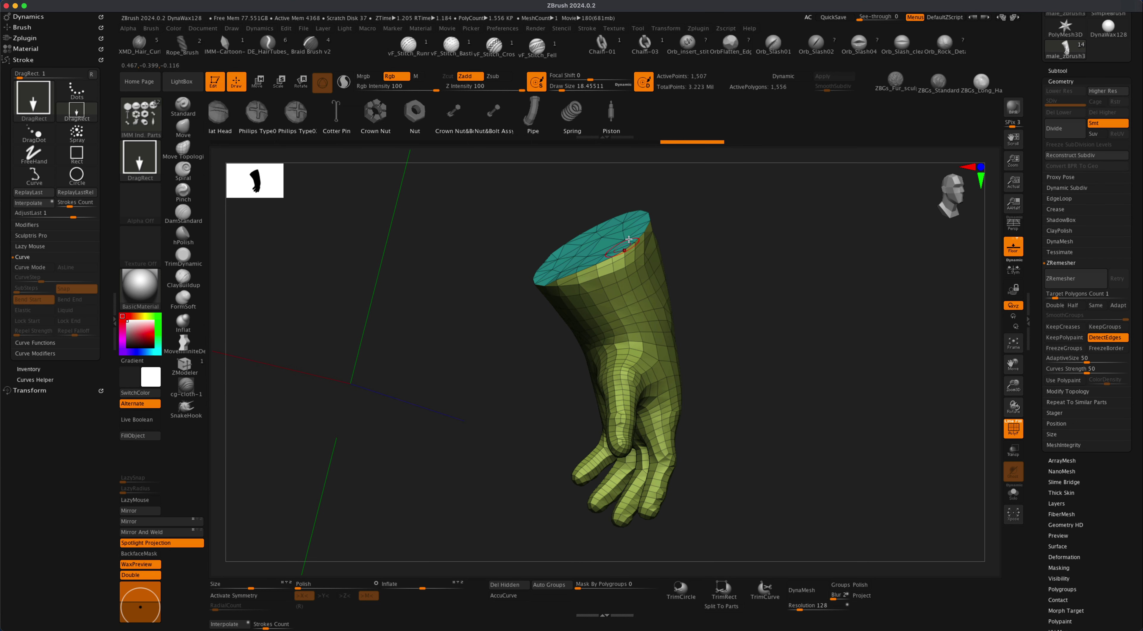
drag(707, 235, 723, 229)
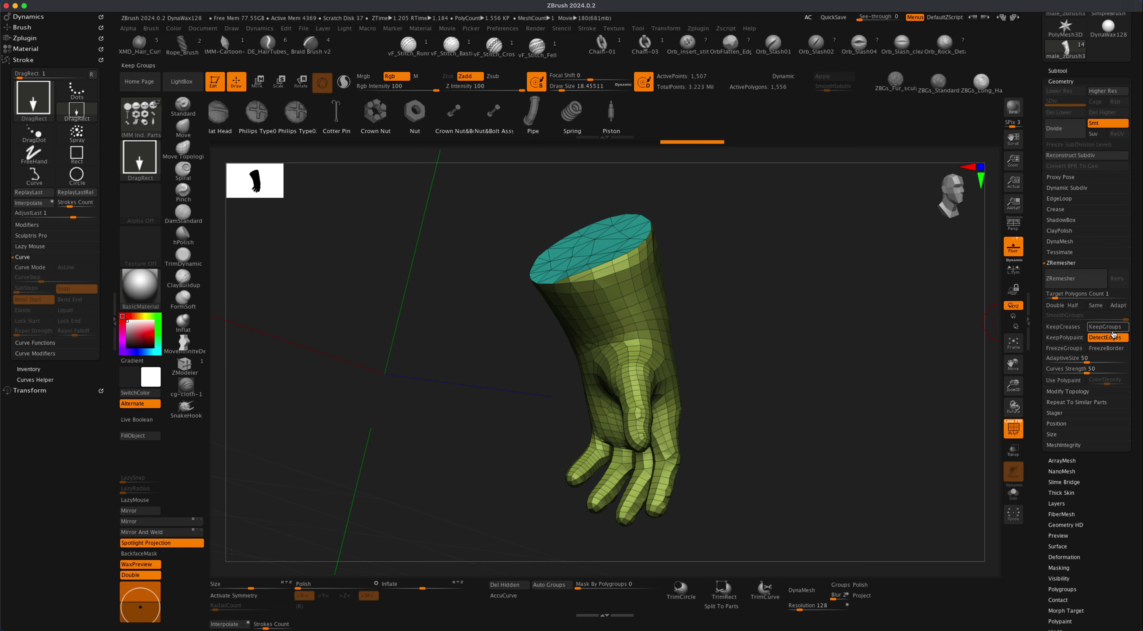
mouse_move(927, 346)
mouse_down()
mouse_move(911, 341)
mouse_move(926, 342)
mouse_up()
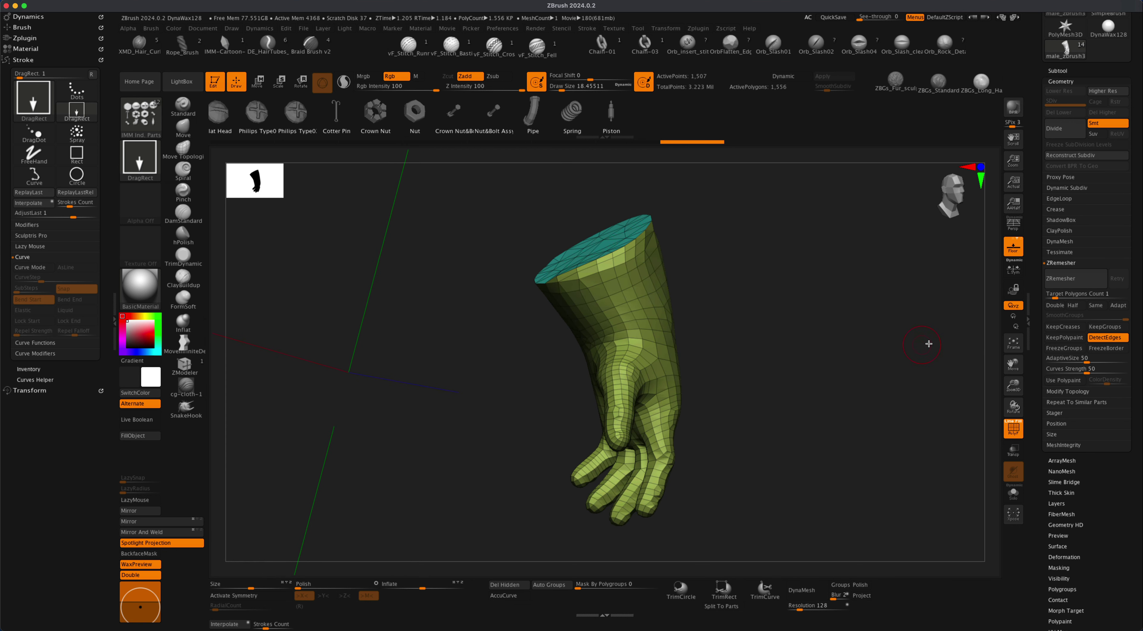
click(1083, 281)
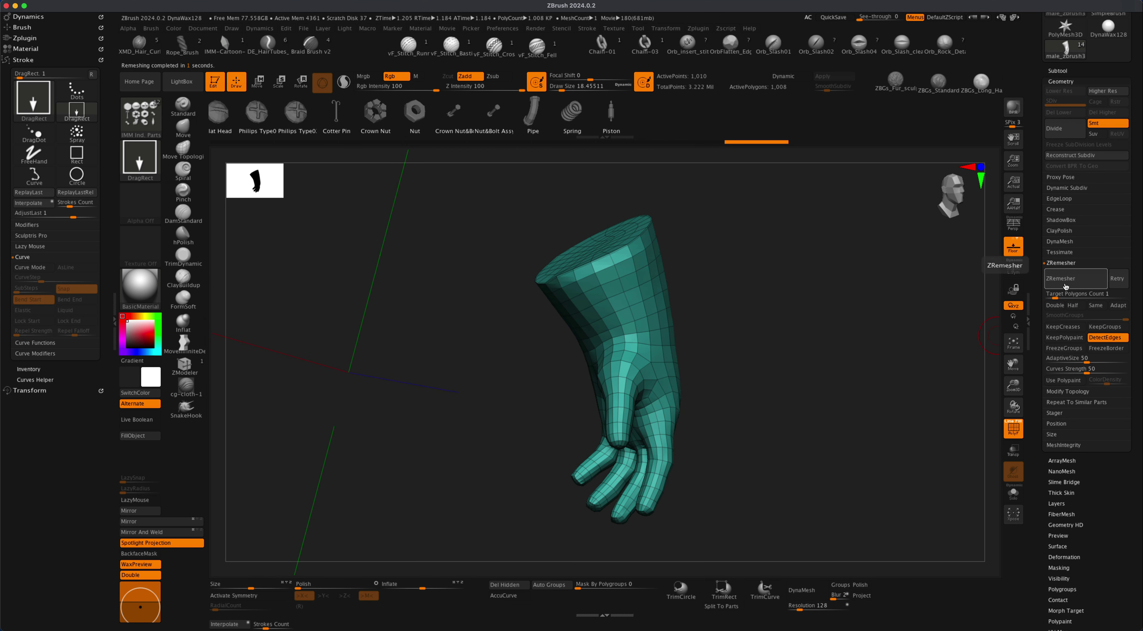
Step: Smooth the edge loop just below the glove's cuff rim at a draw size of about 6.6
drag(802, 305, 614, 372)
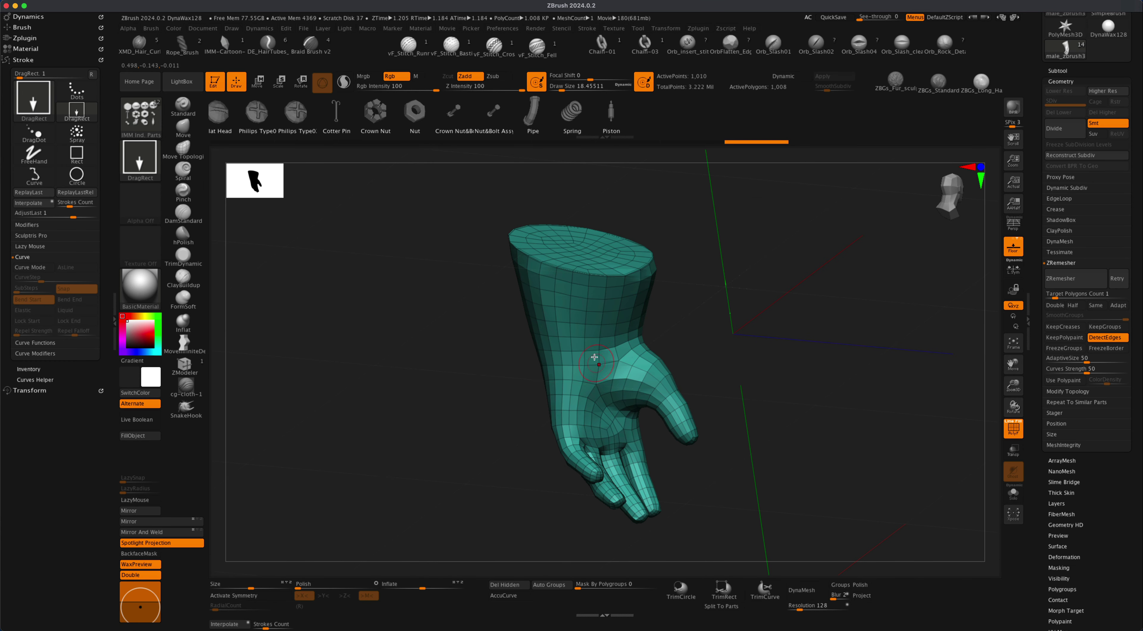
drag(673, 306, 657, 288)
drag(665, 302, 629, 324)
right_drag(629, 324, 710, 293)
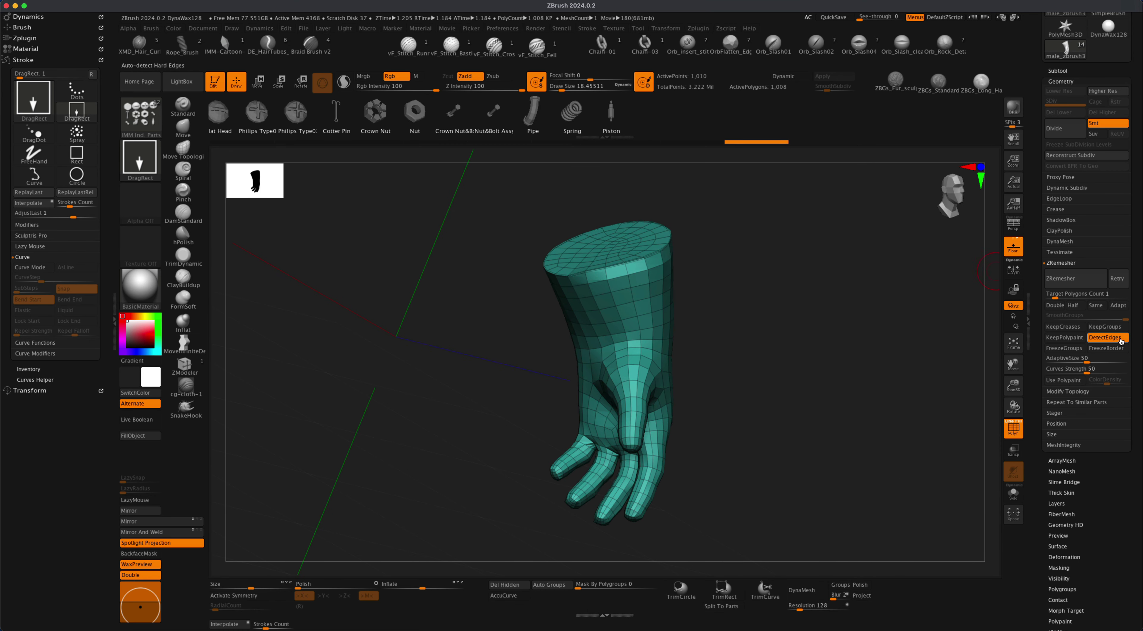
mouse_move(826, 296)
alt+right_down()
mouse_move(775, 334)
mouse_move(803, 340)
mouse_move(735, 255)
mouse_move(783, 303)
mouse_move(811, 292)
mouse_move(824, 311)
mouse_move(653, 240)
alt+right_up()
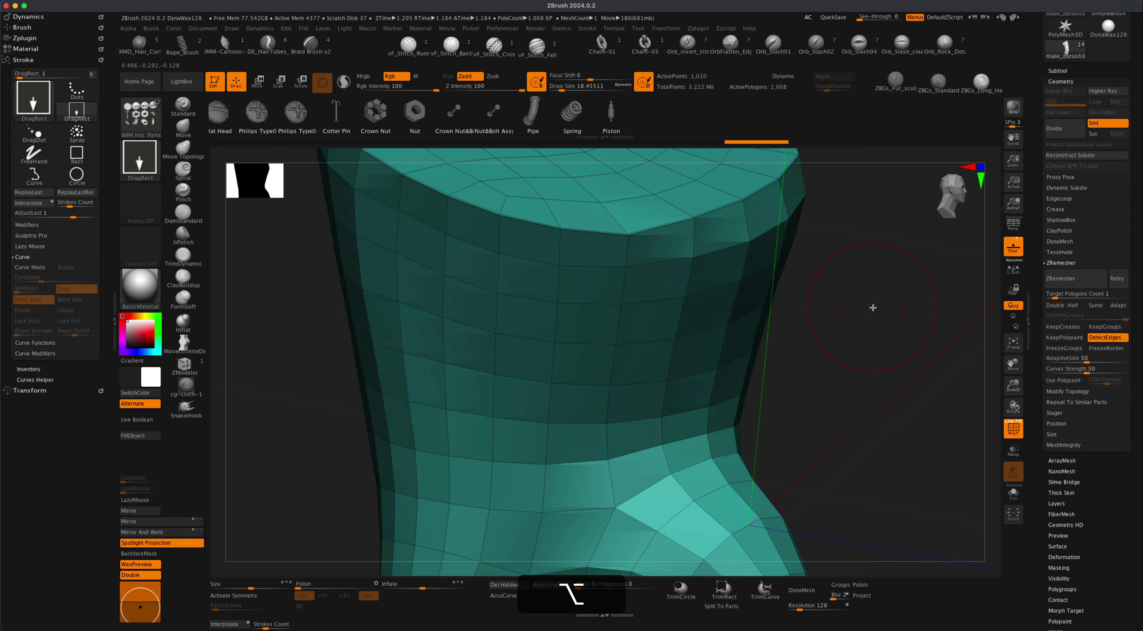
mouse_move(872, 306)
alt+right_down()
mouse_move(862, 263)
mouse_move(788, 288)
mouse_move(798, 315)
mouse_move(766, 286)
alt+right_up()
key(s)
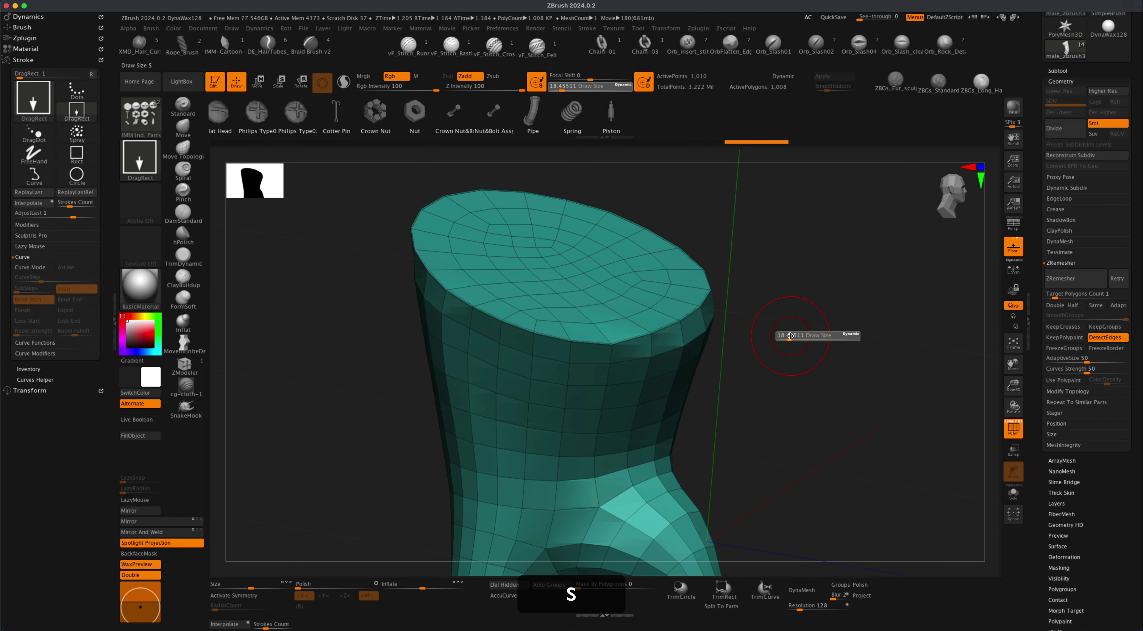
drag(785, 337, 784, 337)
right_drag(808, 353, 801, 330)
key(shift)
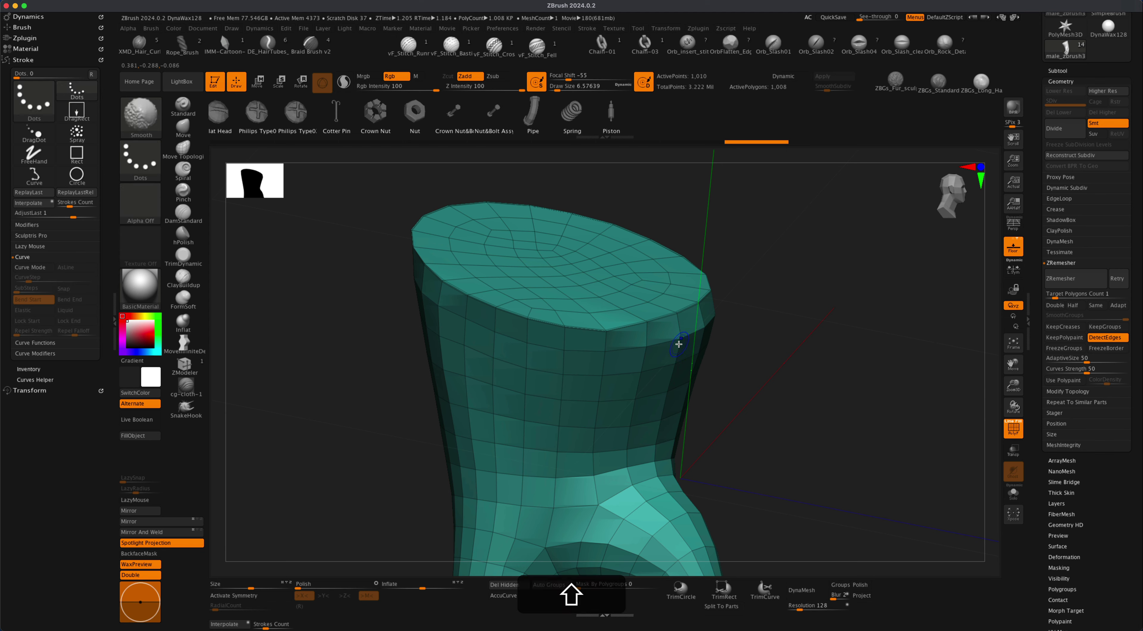
shift+drag(682, 343, 647, 351)
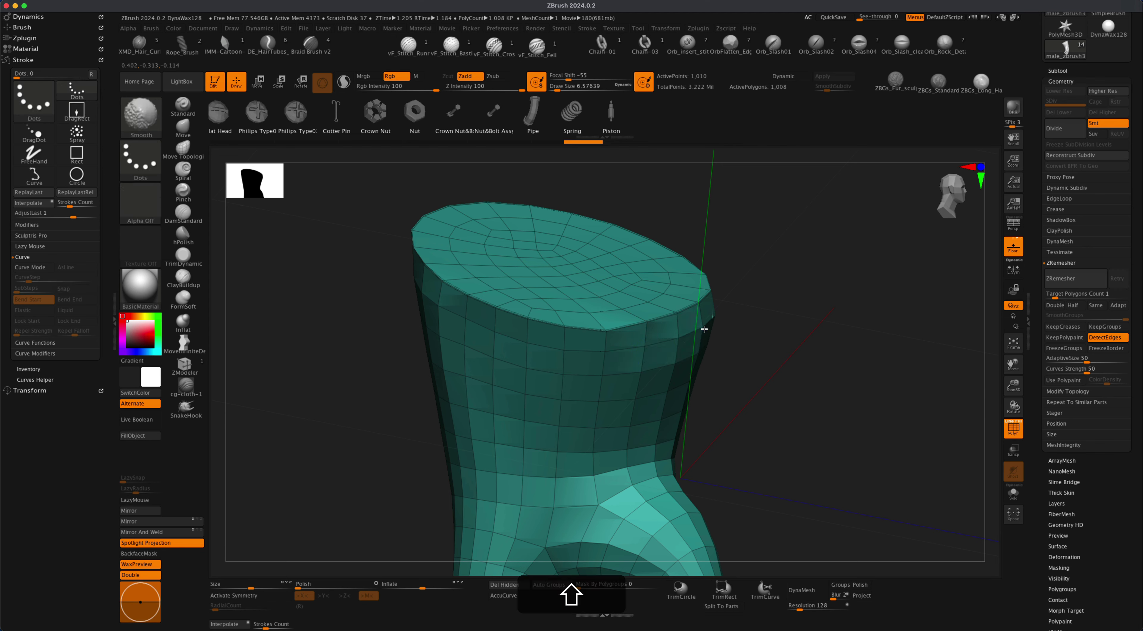
mouse_move(704, 329)
right_down()
mouse_move(780, 309)
mouse_move(752, 314)
mouse_move(741, 336)
mouse_move(761, 358)
mouse_move(767, 334)
mouse_move(790, 345)
mouse_move(776, 319)
mouse_move(923, 317)
mouse_move(778, 317)
mouse_move(795, 308)
mouse_move(788, 346)
mouse_move(776, 319)
right_up()
Step: Adjust the glove's cuff rim with the Move brush at a draw size of about 17, and undo the stray pull on its edge
alt+right_drag(727, 352, 740, 300)
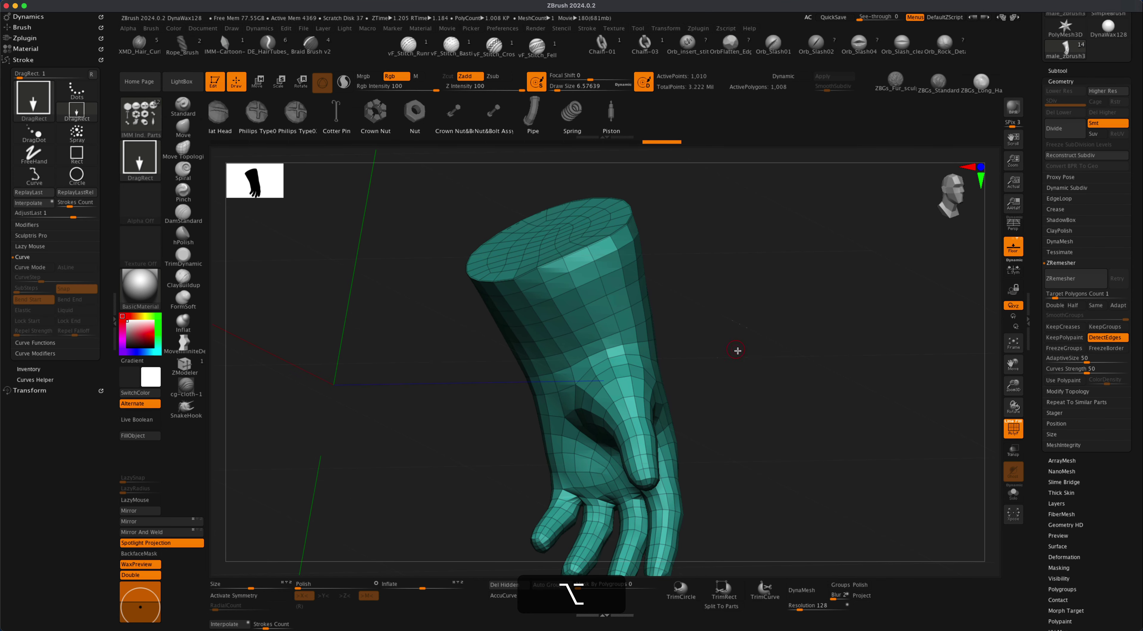
right_drag(737, 351, 702, 300)
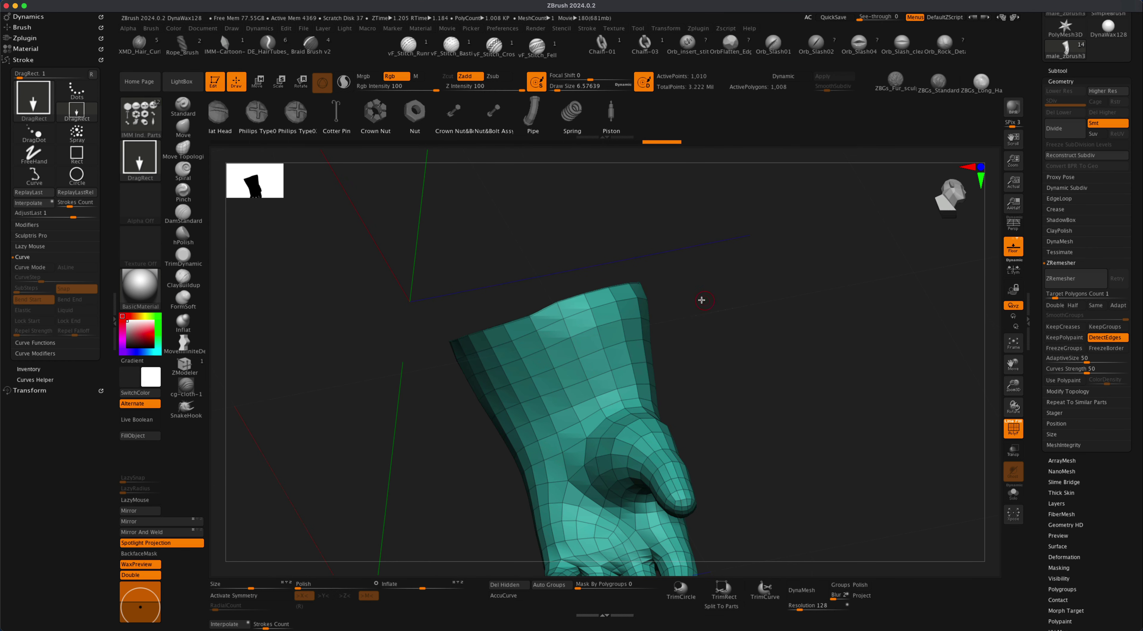
click(182, 128)
key(s)
drag(340, 273, 349, 273)
key(s)
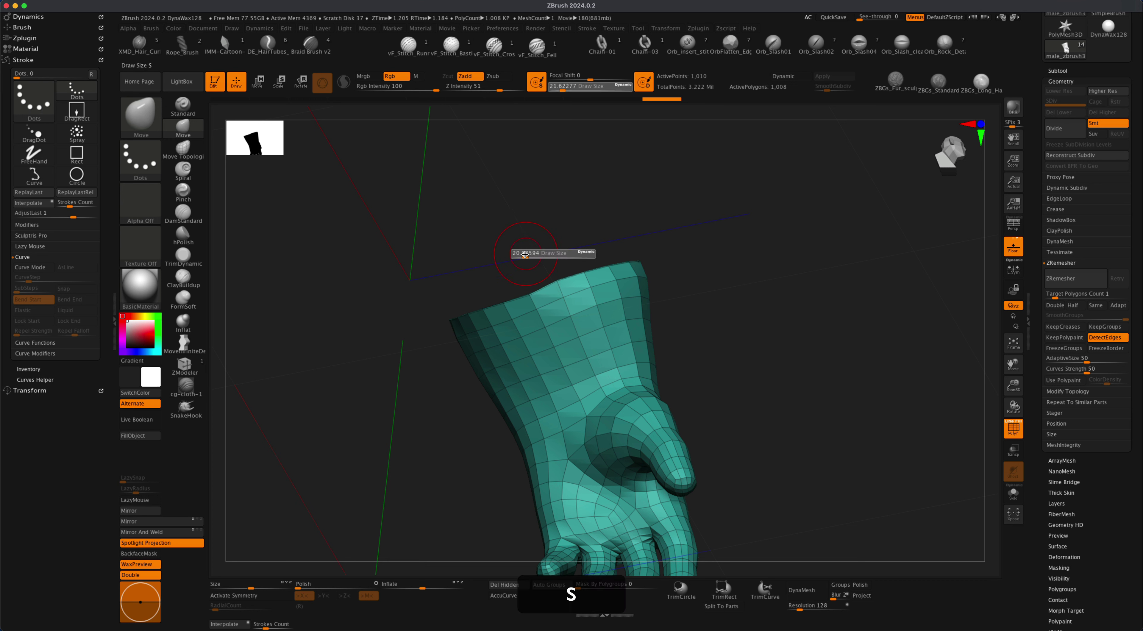
drag(530, 294, 528, 290)
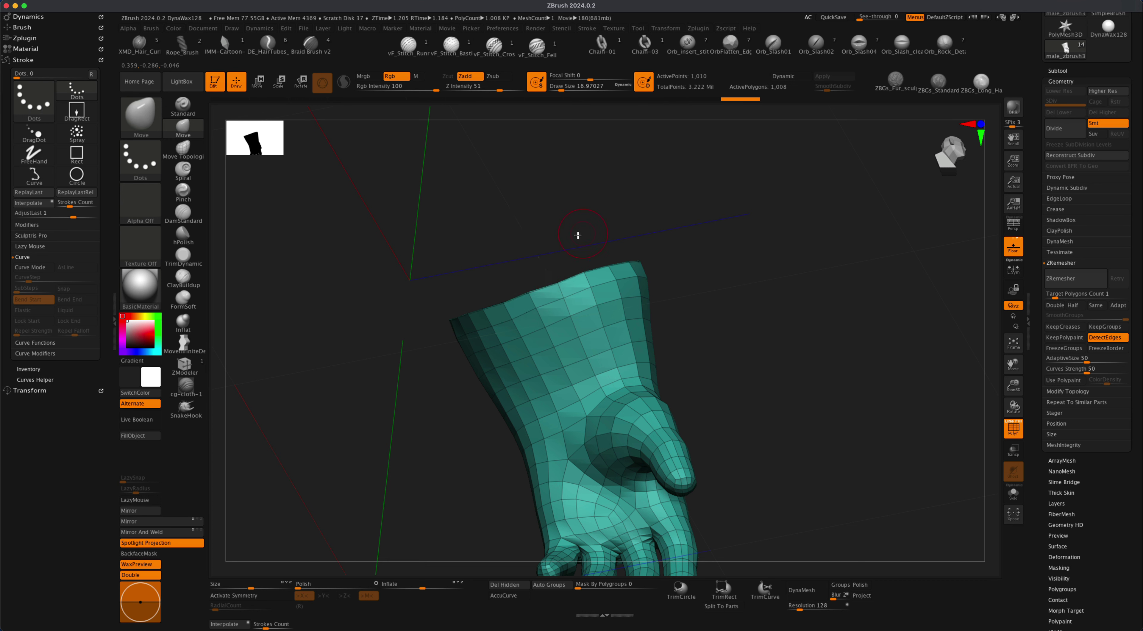
drag(578, 235, 529, 290)
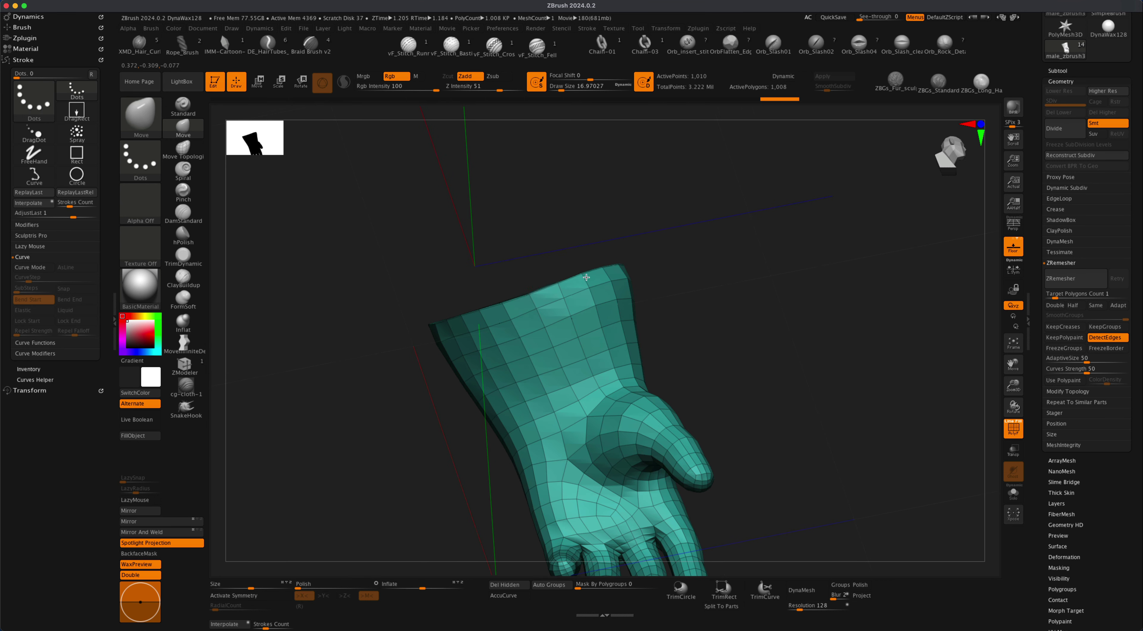
mouse_move(713, 270)
mouse_down()
mouse_move(681, 286)
mouse_move(766, 238)
mouse_move(648, 248)
mouse_move(816, 229)
mouse_move(777, 255)
mouse_move(627, 180)
mouse_up()
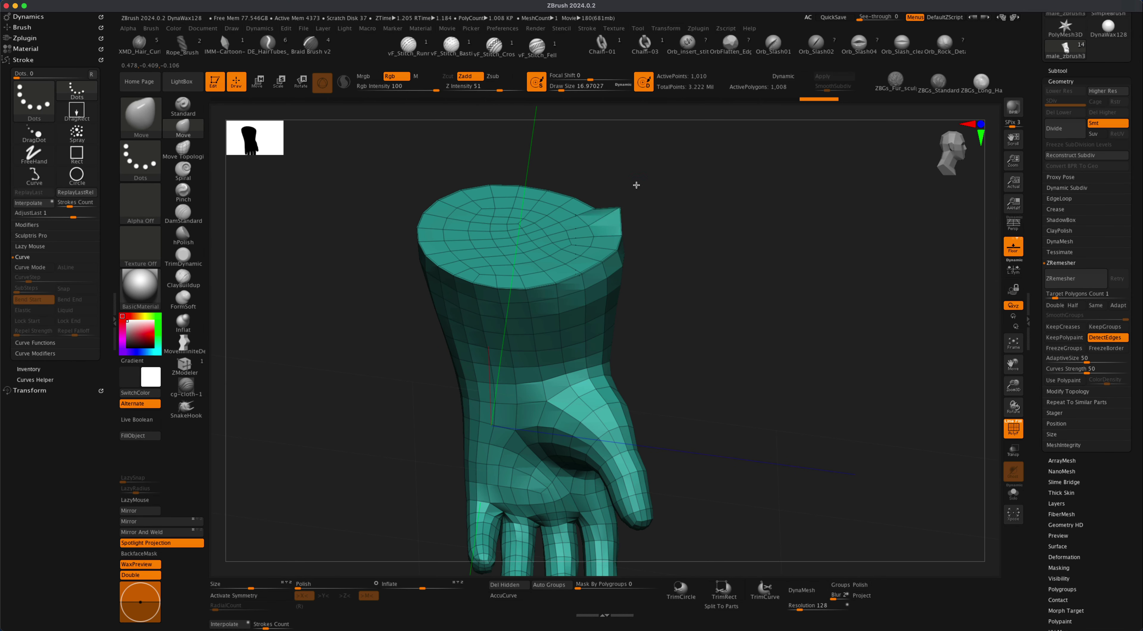
key(super+z)
Step: Switch to the ZModeler brush and set its edge action to Bevel over the glove's cuff rim
drag(692, 258, 724, 304)
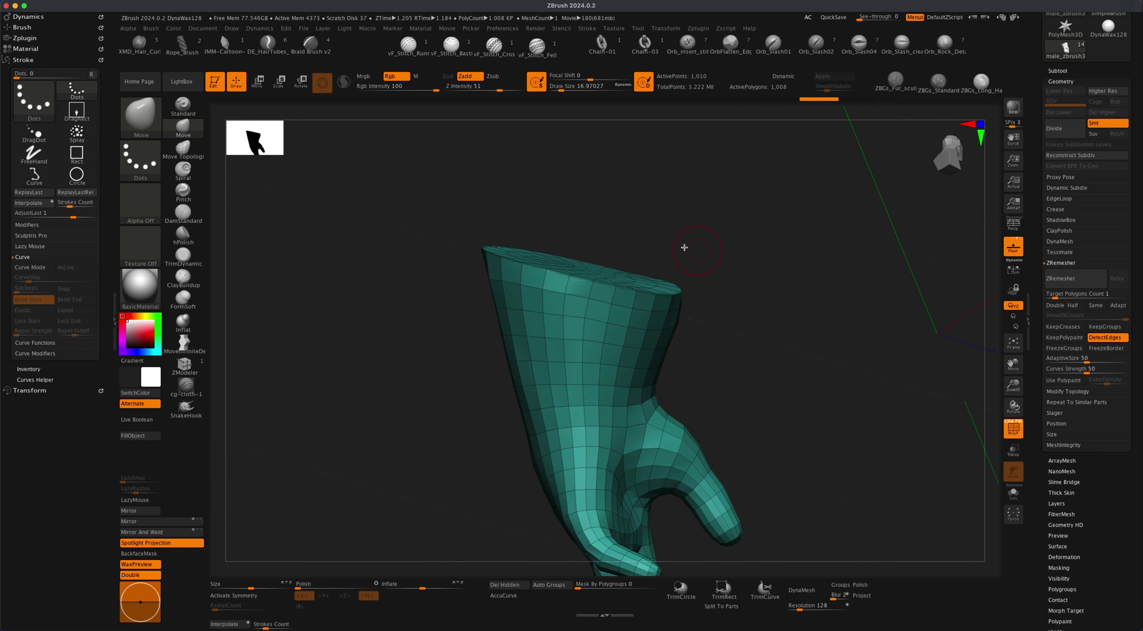
drag(729, 272, 746, 315)
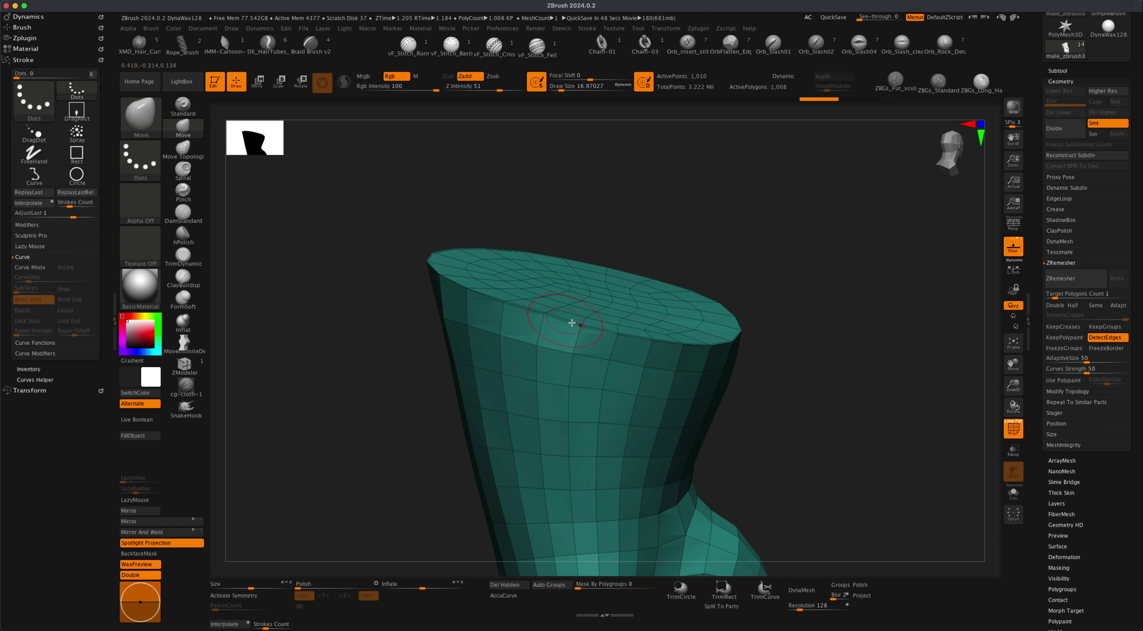
drag(630, 209, 662, 211)
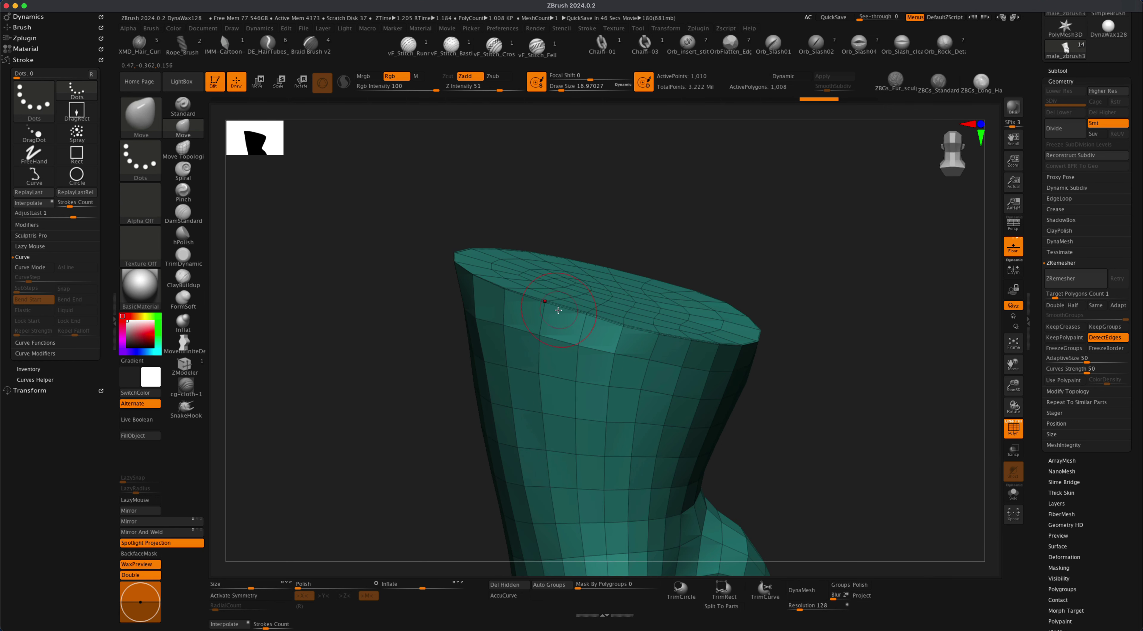
click(187, 377)
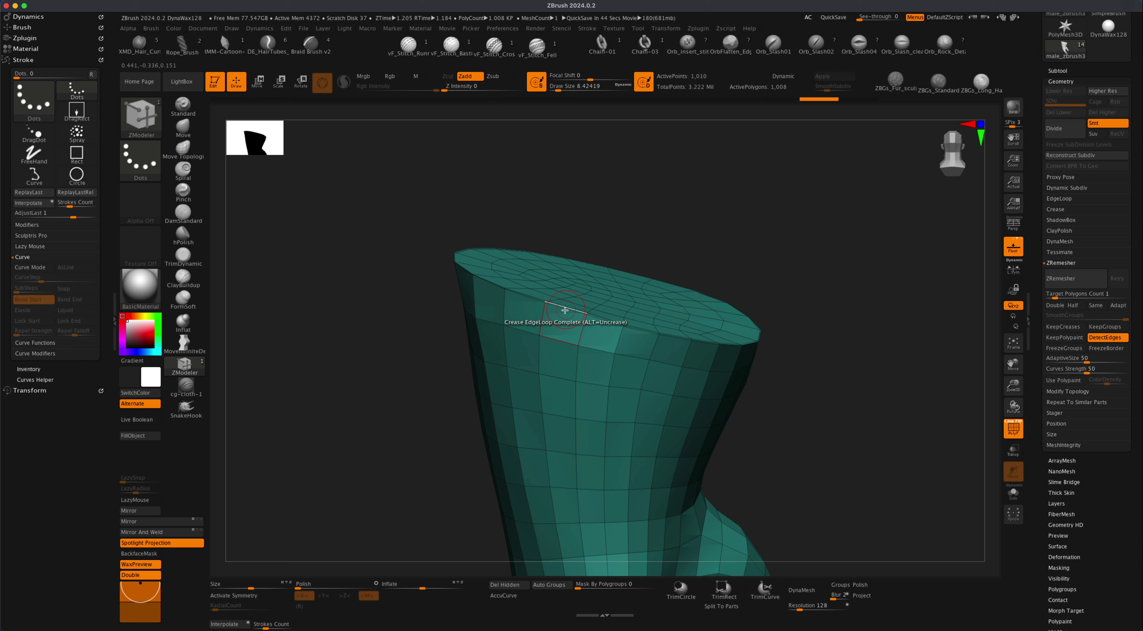
key(space)
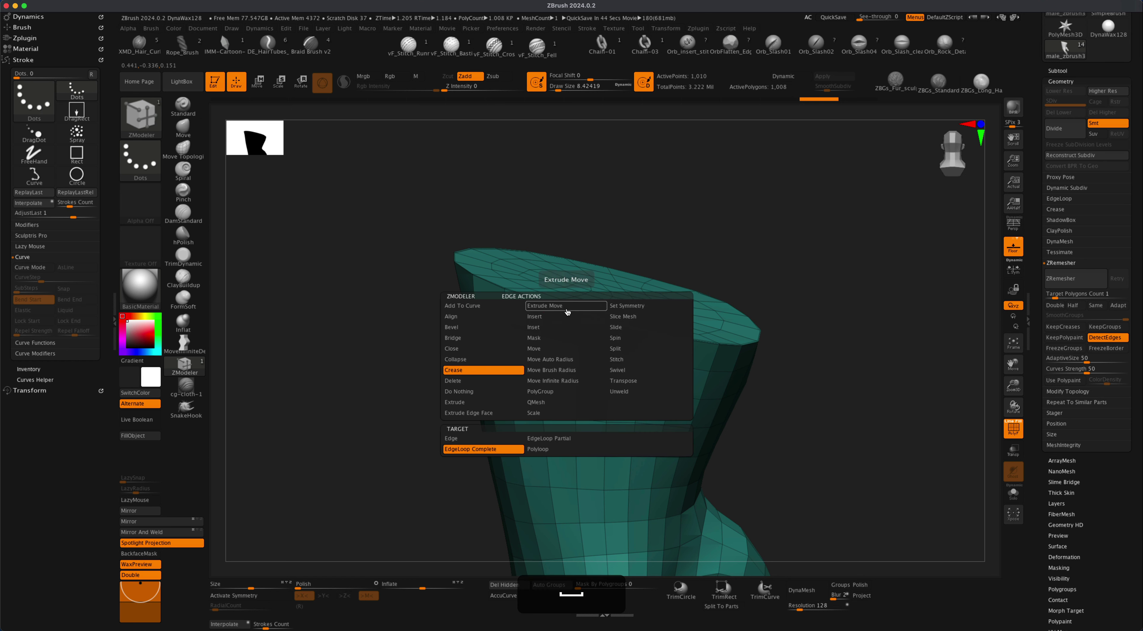
click(497, 329)
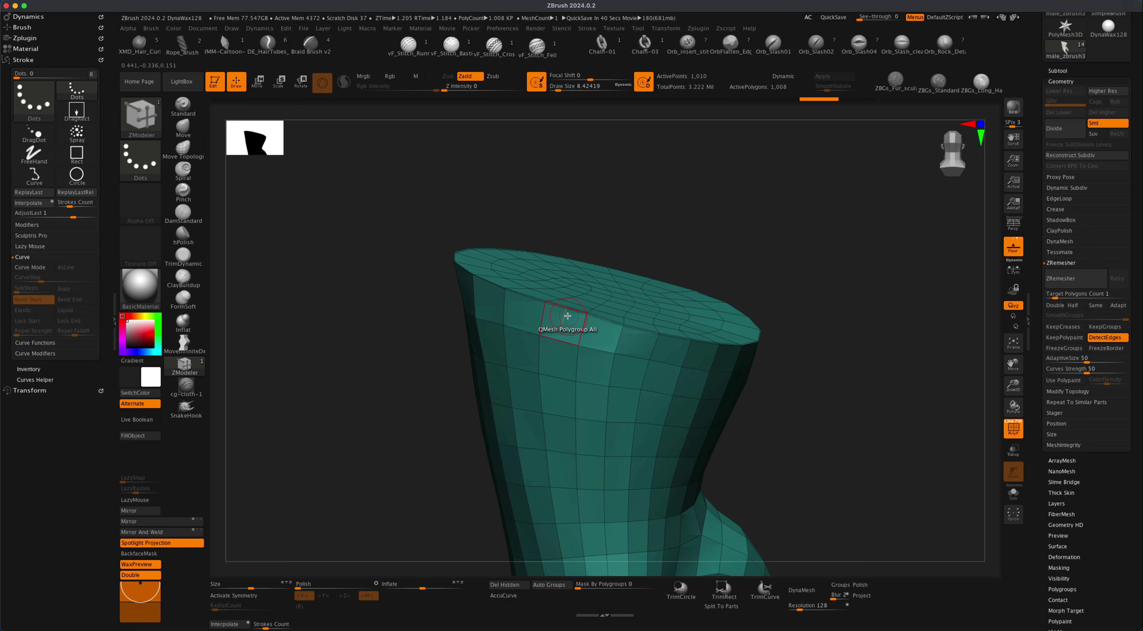
Step: Bevel the edge loop around the wrist's cut end, and bevel the lower edge of the new band using EdgeLoop Complete with Single Row
drag(571, 311, 582, 299)
mouse_move(775, 245)
mouse_down()
mouse_move(838, 267)
mouse_move(727, 255)
mouse_move(800, 251)
mouse_move(792, 249)
mouse_up()
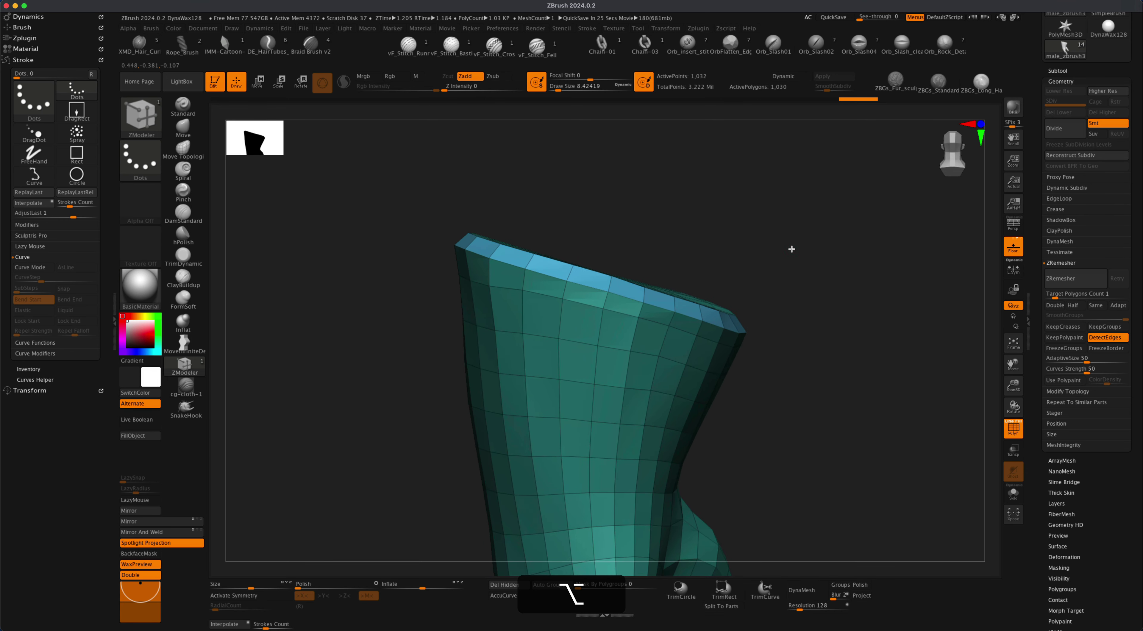
alt+drag(691, 283, 751, 244)
key(space)
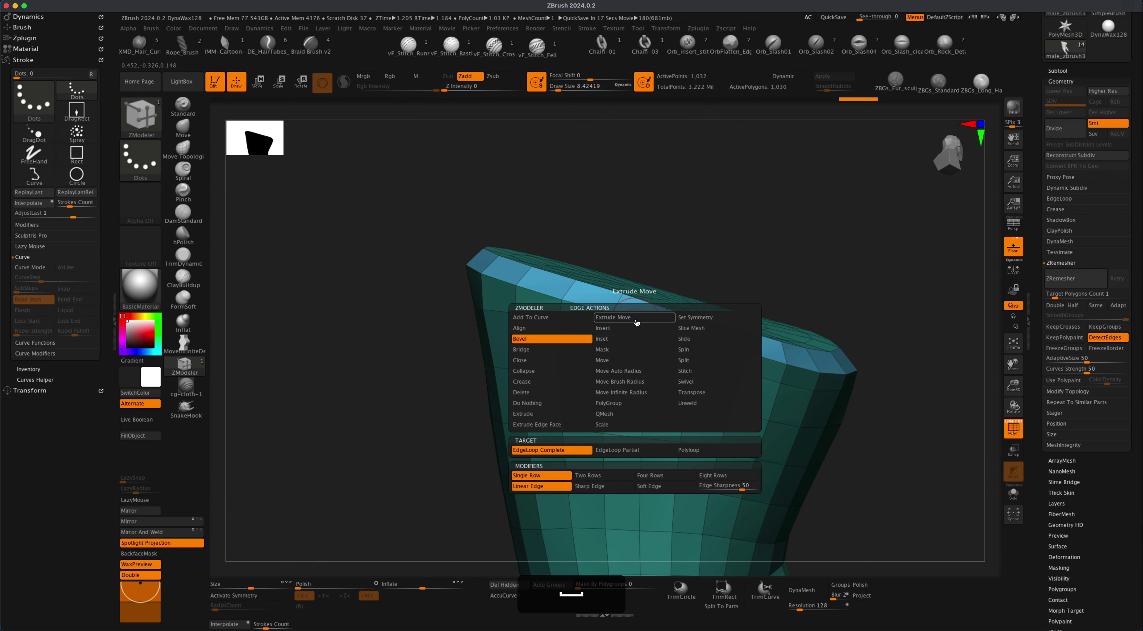
click(557, 340)
drag(645, 323, 649, 319)
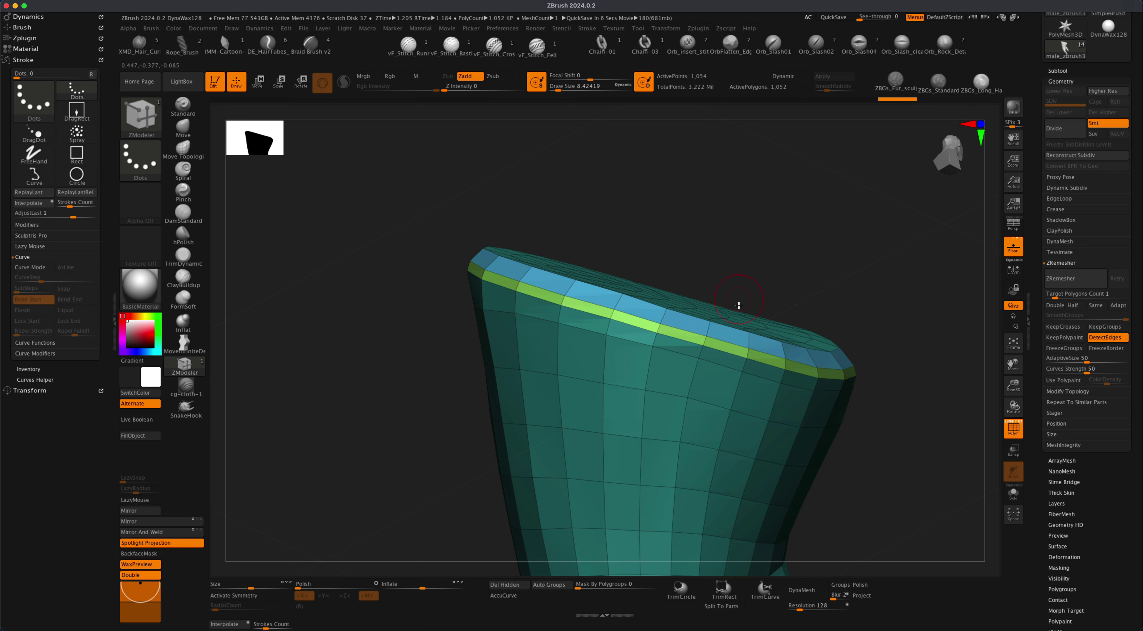
Step: Try QMesh with the Polygroup All target on the narrow green band below the rim, and undo it
key(space)
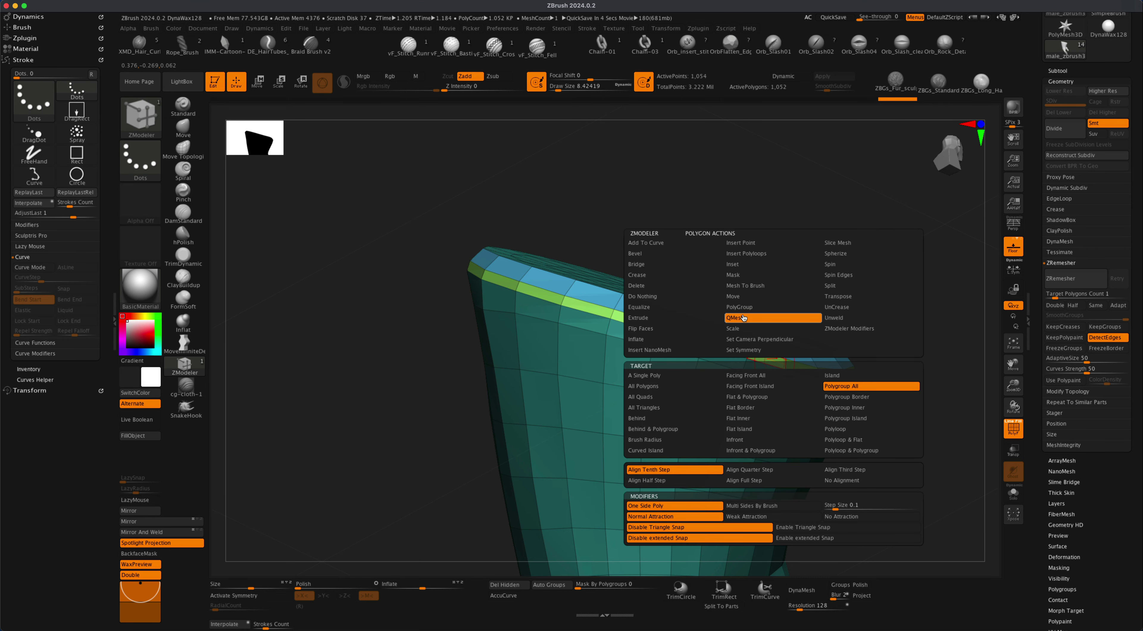
click(847, 386)
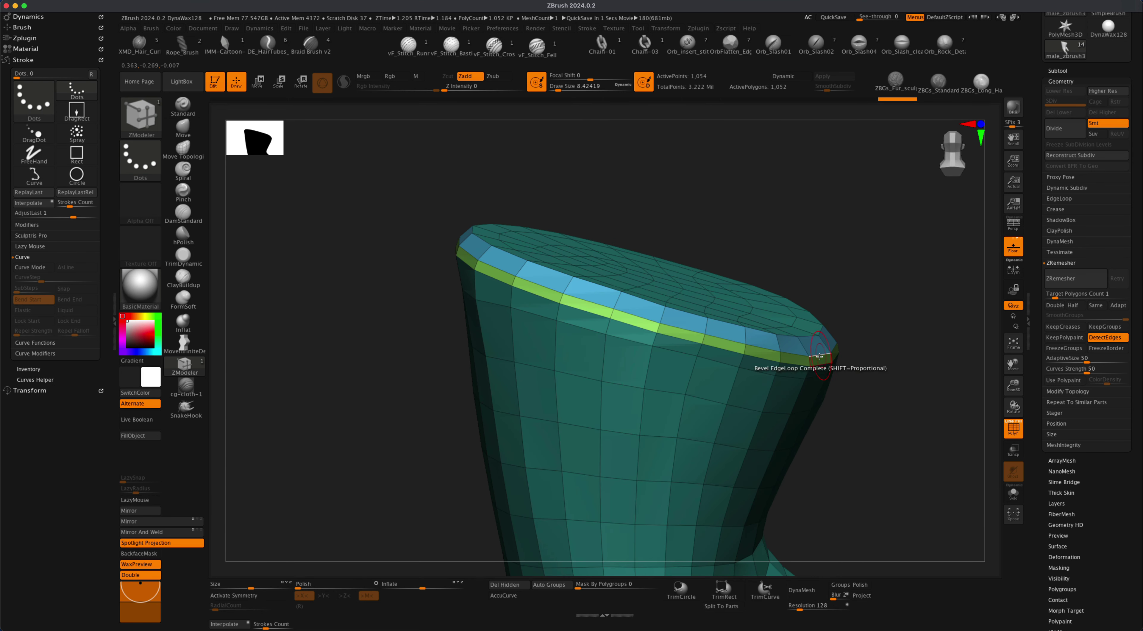
right_drag(828, 358, 768, 362)
mouse_move(768, 362)
mouse_down()
mouse_move(762, 353)
mouse_move(767, 364)
mouse_up()
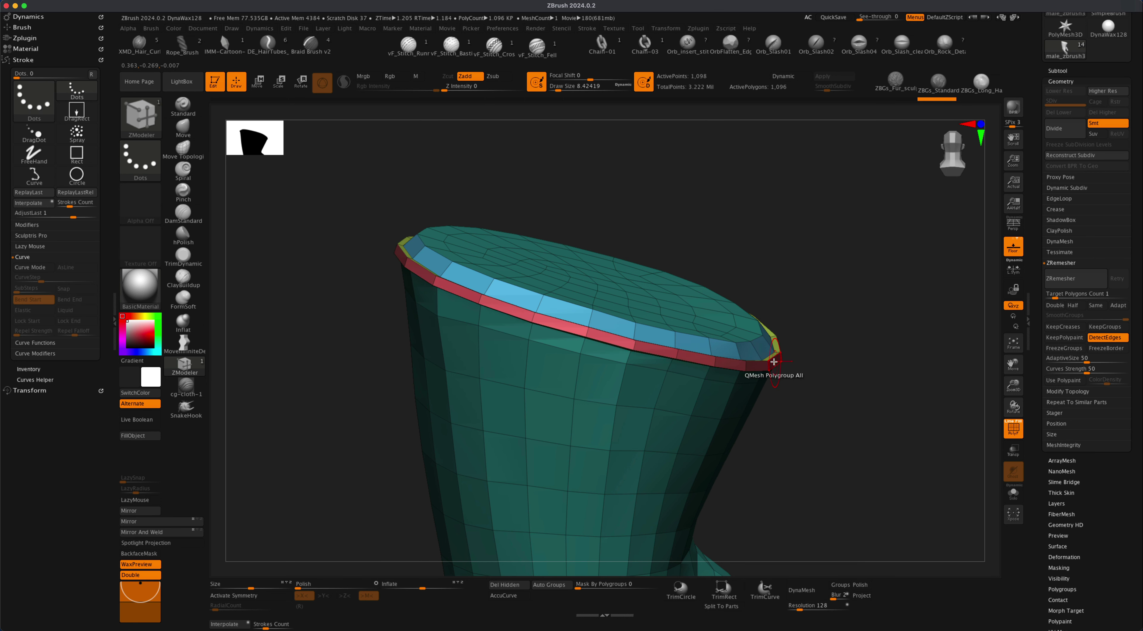
key(super+z)
Step: Extrude the narrow green band below the wrist rim, using the Polygroup All target and One Side Poly
key(space)
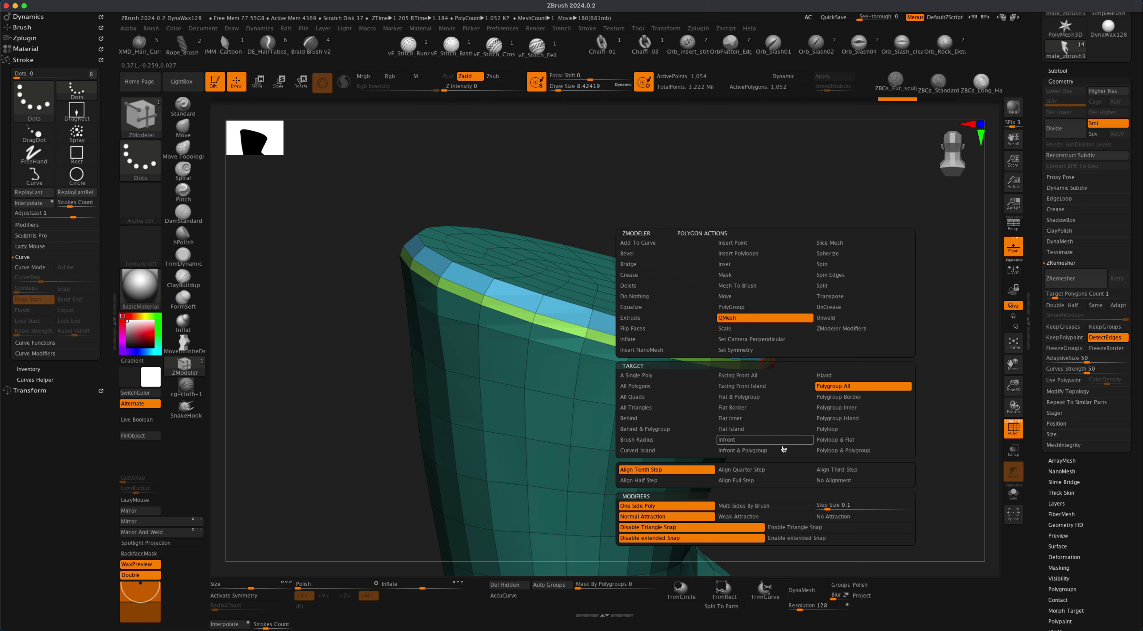
click(825, 386)
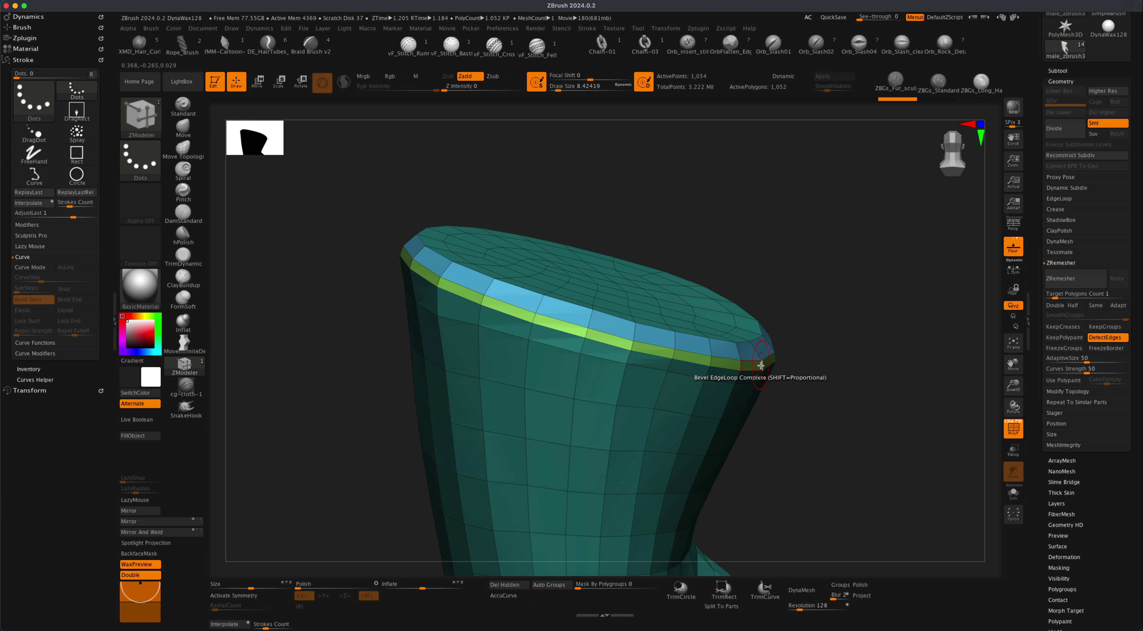
key(space)
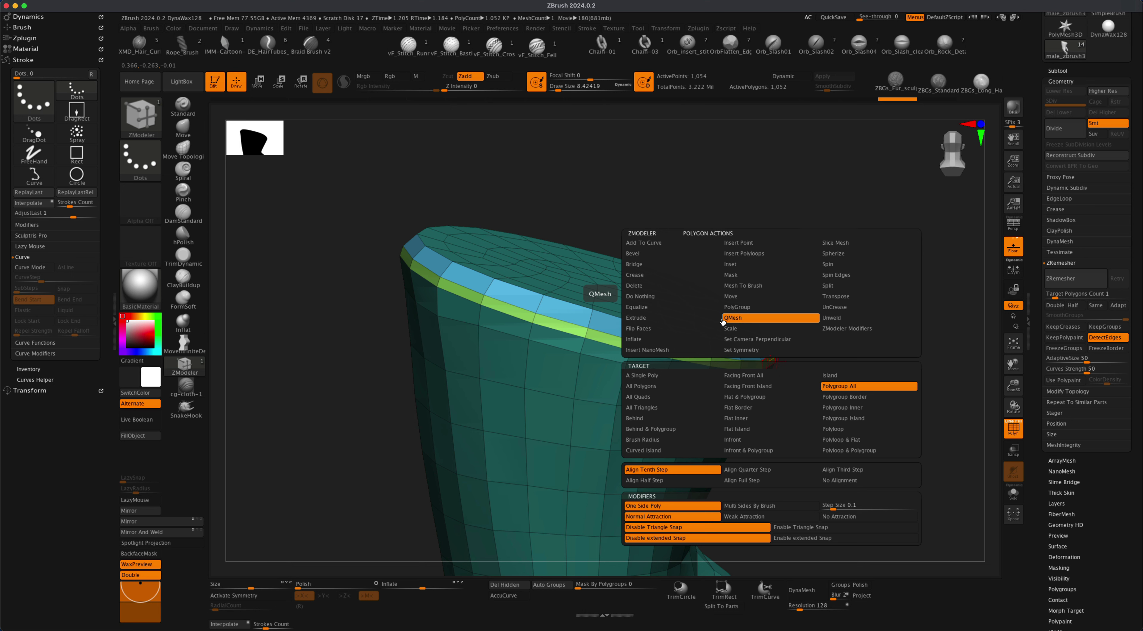
click(662, 318)
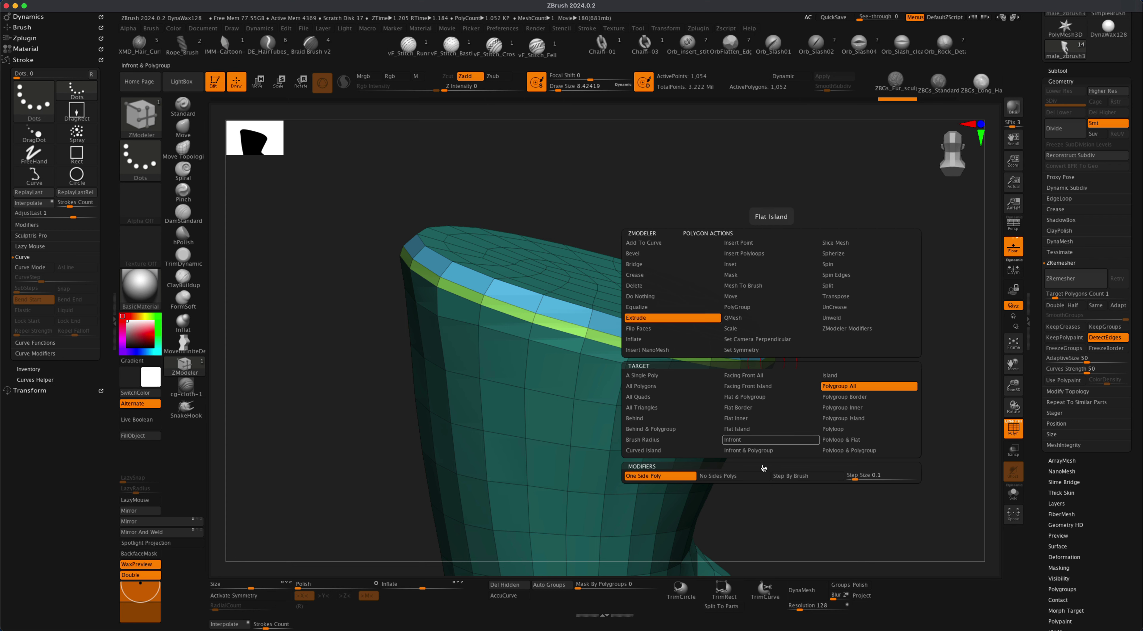
click(850, 387)
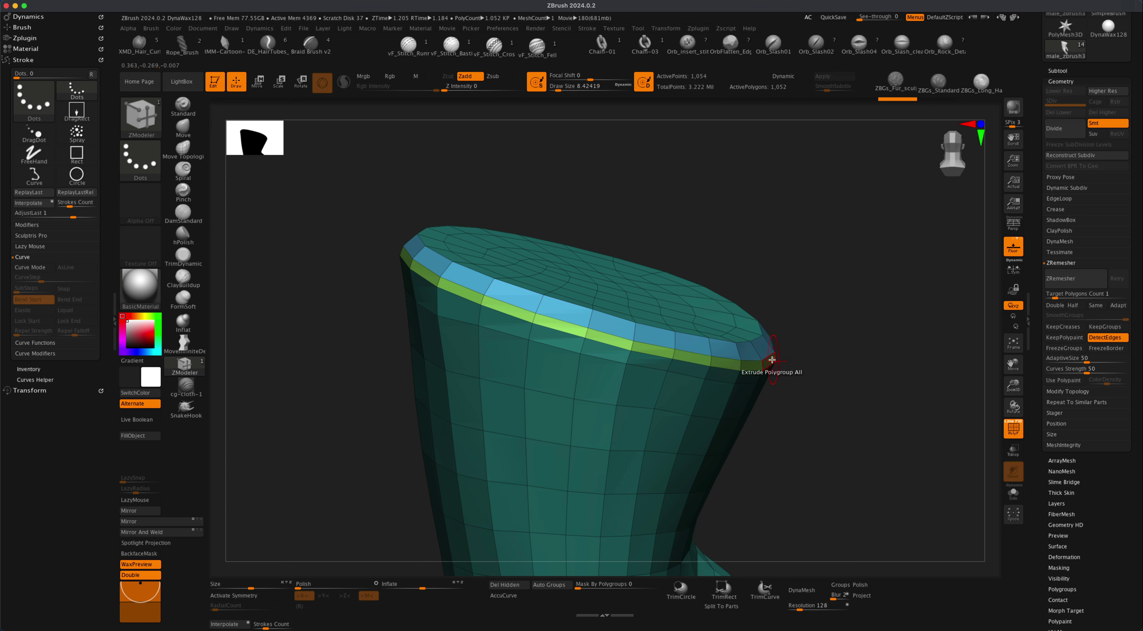
drag(757, 361, 761, 353)
Step: Hide the polyframe, preview the wrist rim with Dynamic Subdiv at SmoothSubdiv 3, and switch the preview off
alt+drag(852, 352, 825, 353)
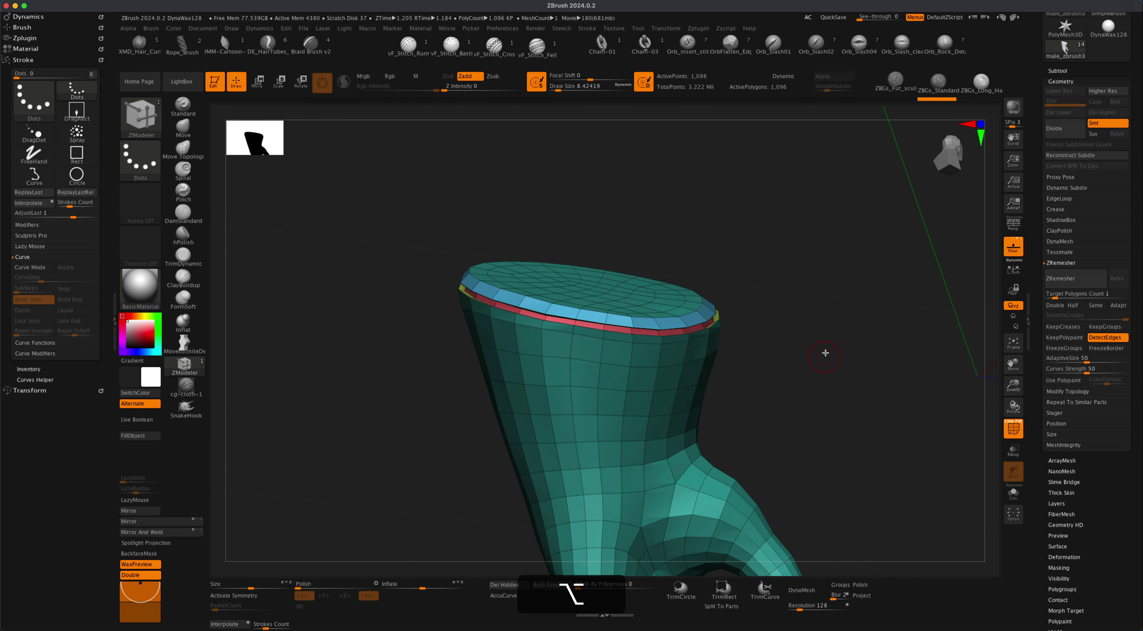
click(1013, 428)
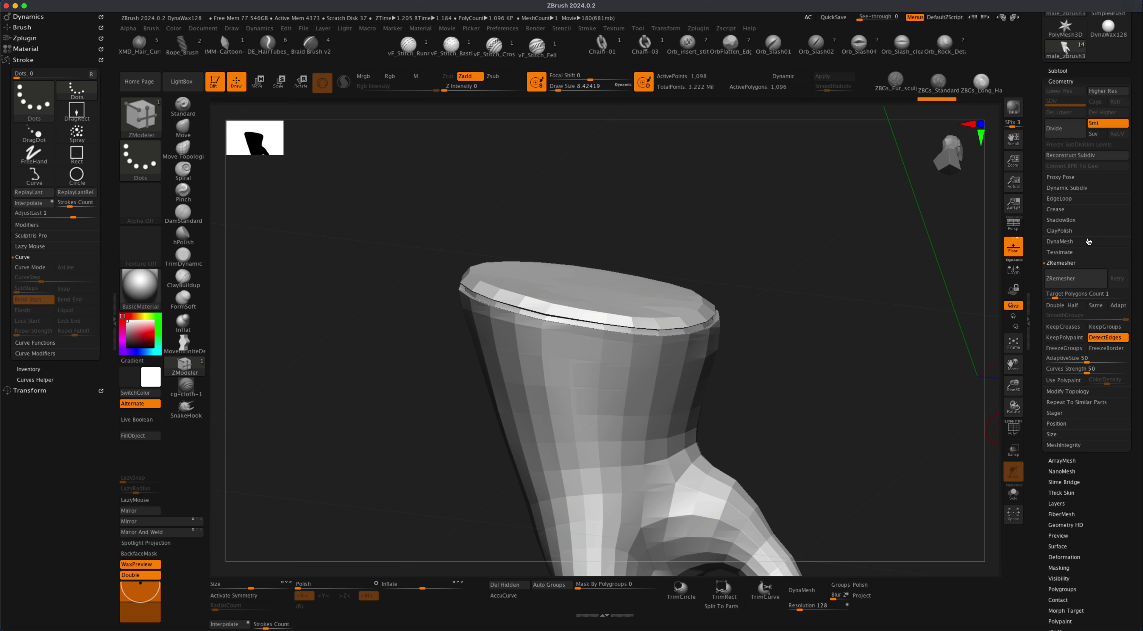
click(1083, 188)
click(1068, 199)
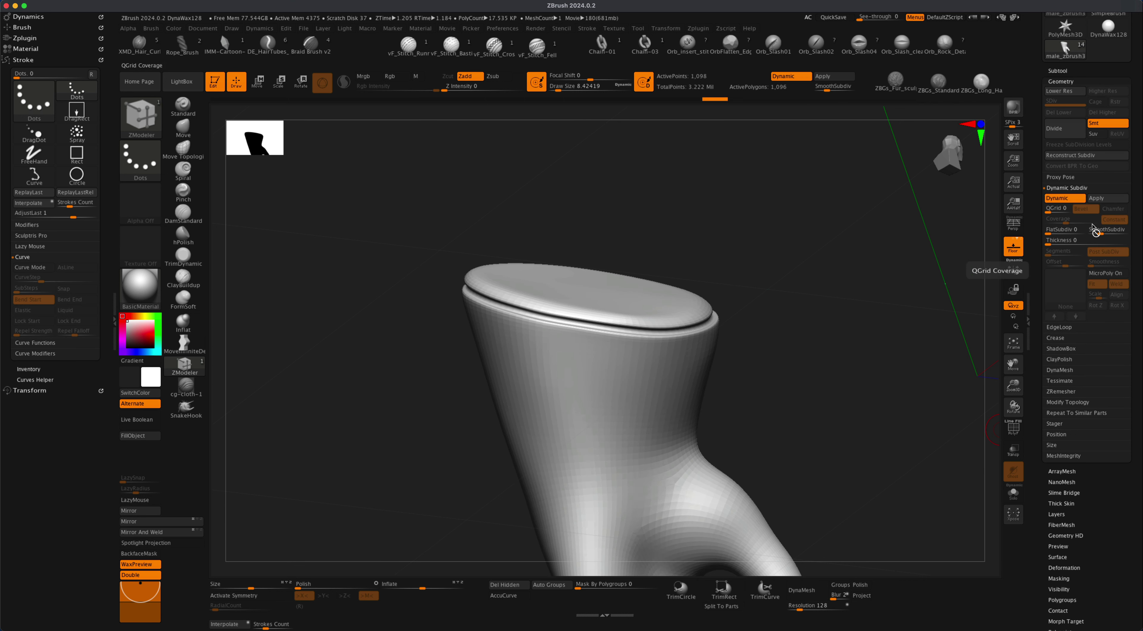
drag(1103, 233, 1105, 233)
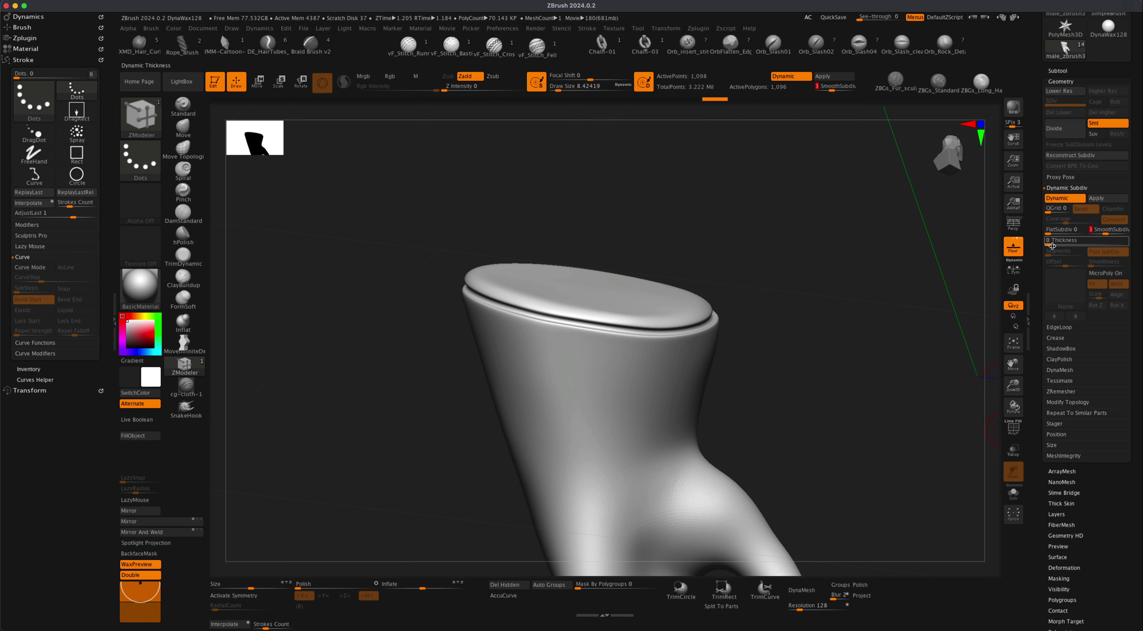
alt+drag(808, 365, 728, 335)
drag(707, 246, 749, 301)
click(1069, 200)
Step: Crease the edge loops around the wrist rim, using the Crease edge action with the EdgeLoop Complete target
right_drag(535, 241, 705, 261)
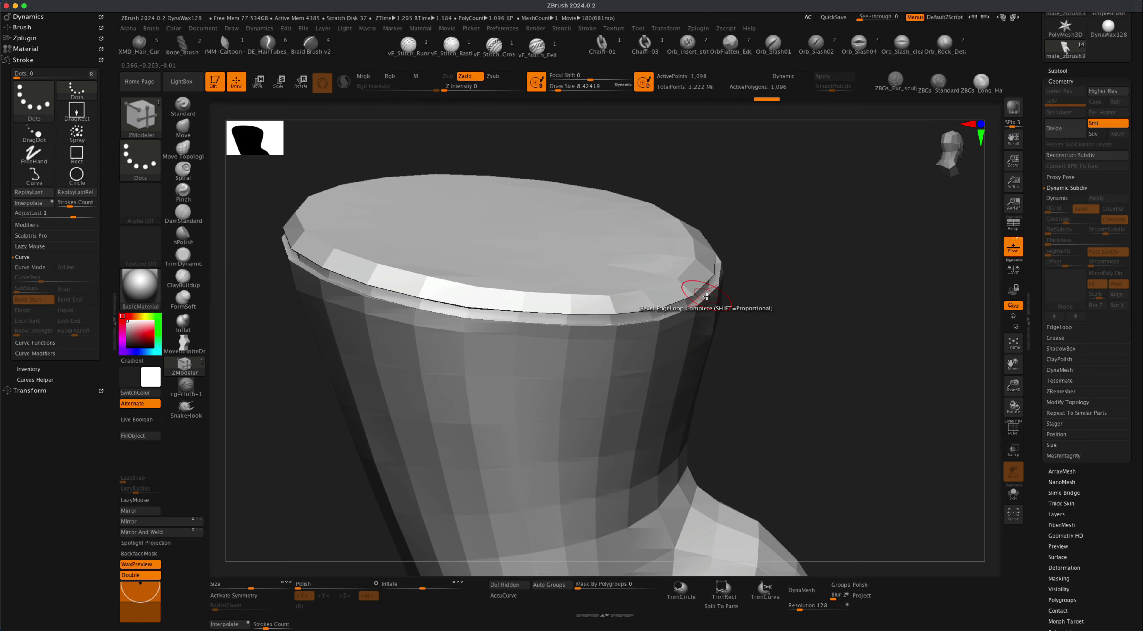
key(space)
click(661, 316)
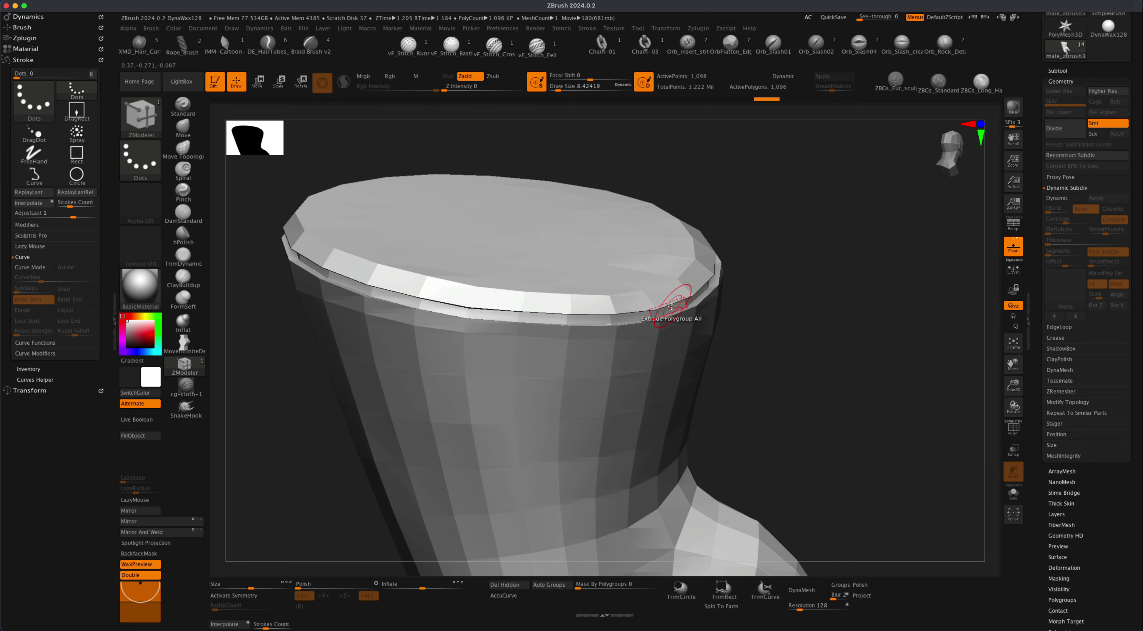
key(space)
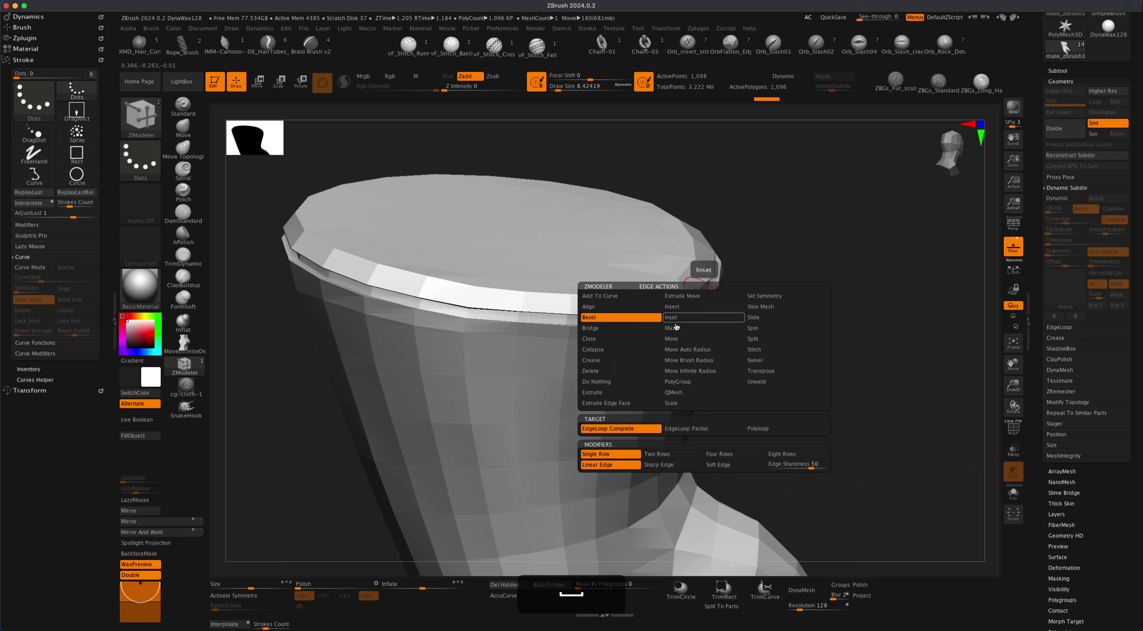
click(635, 361)
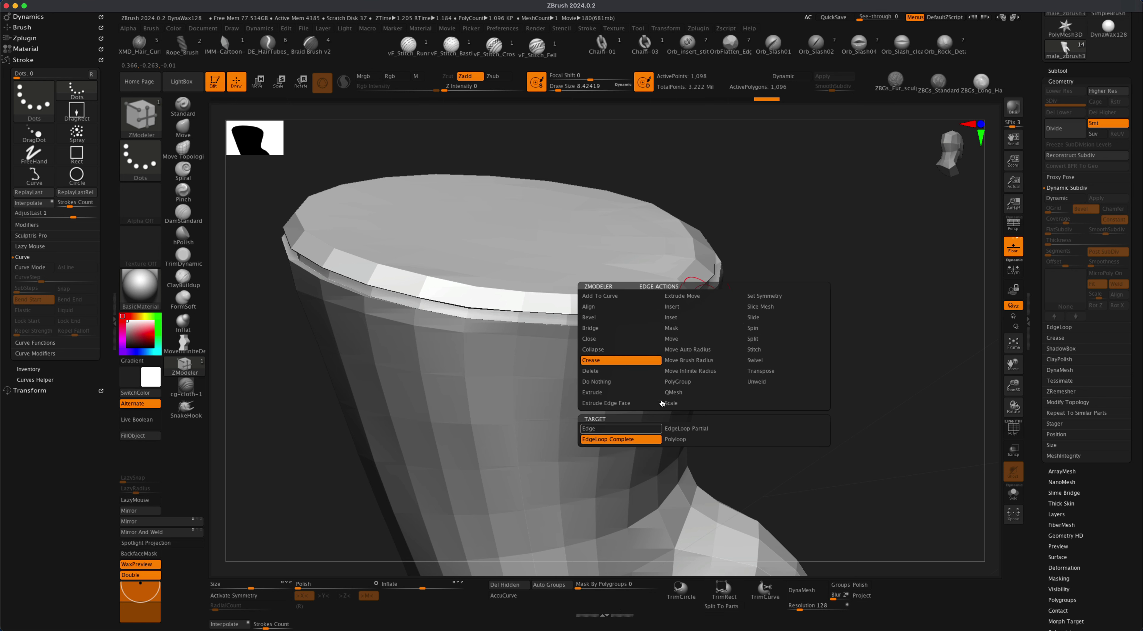
alt+drag(768, 279, 770, 337)
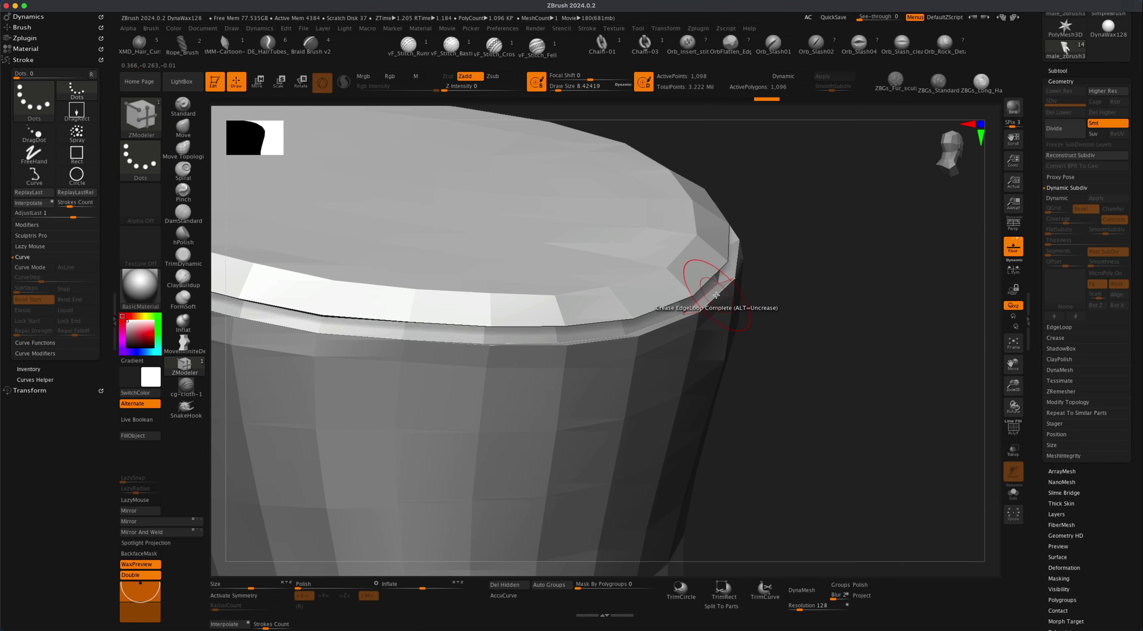
drag(777, 272, 803, 259)
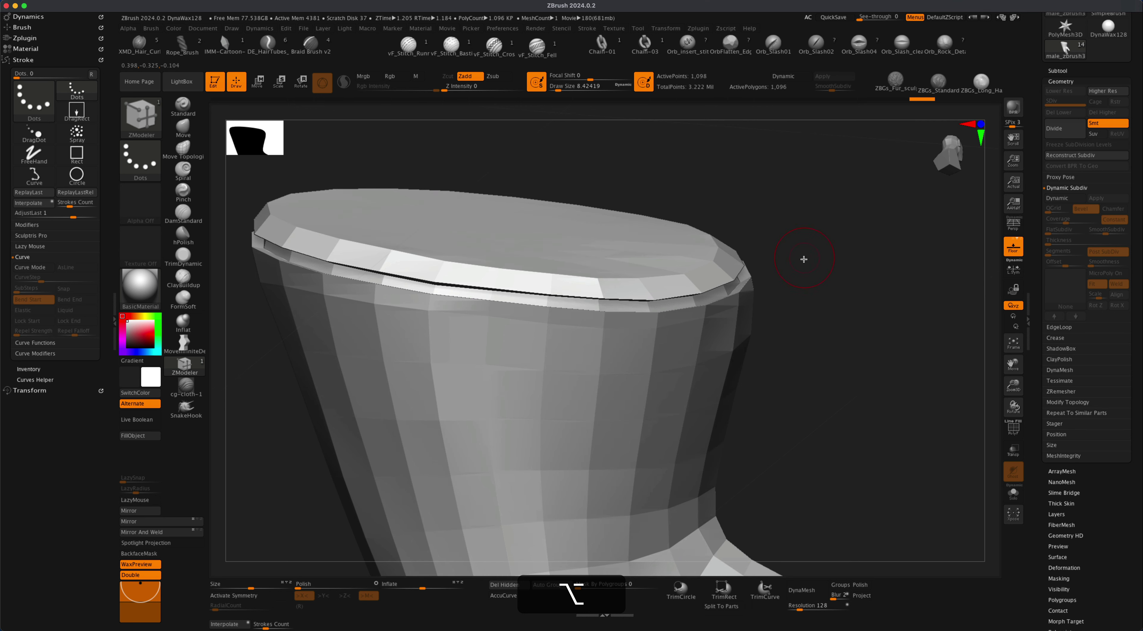
Step: Inspect the creased rim with Dynamic Subdiv, both with and without the polyframe, and return to the unsmoothed mesh
click(1015, 429)
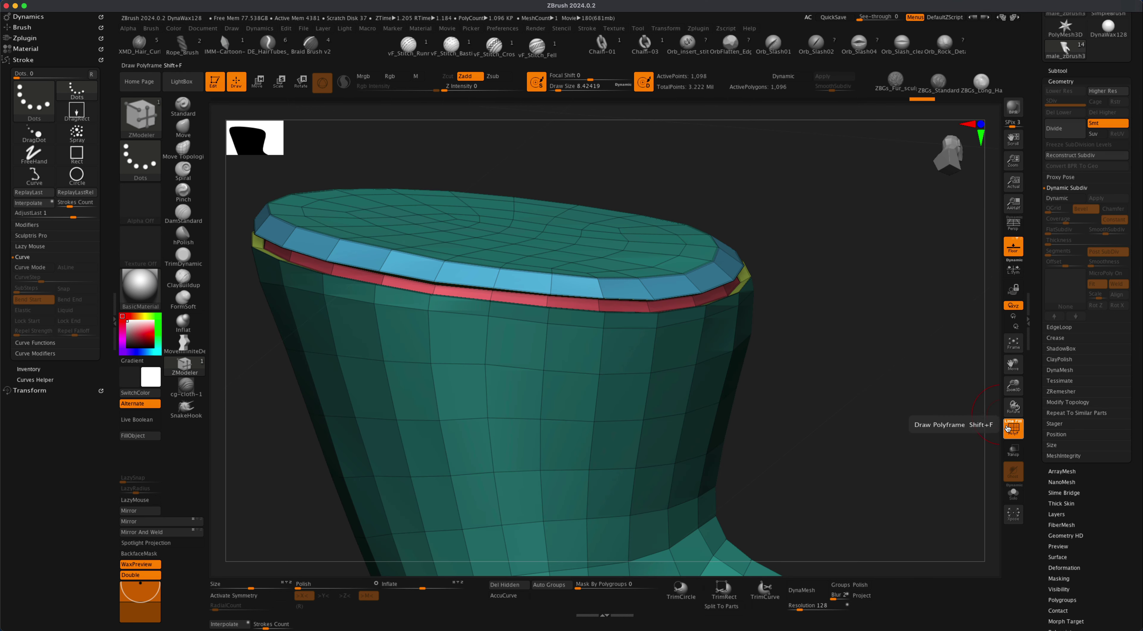
mouse_move(905, 360)
mouse_down()
mouse_move(887, 329)
mouse_move(850, 308)
mouse_up()
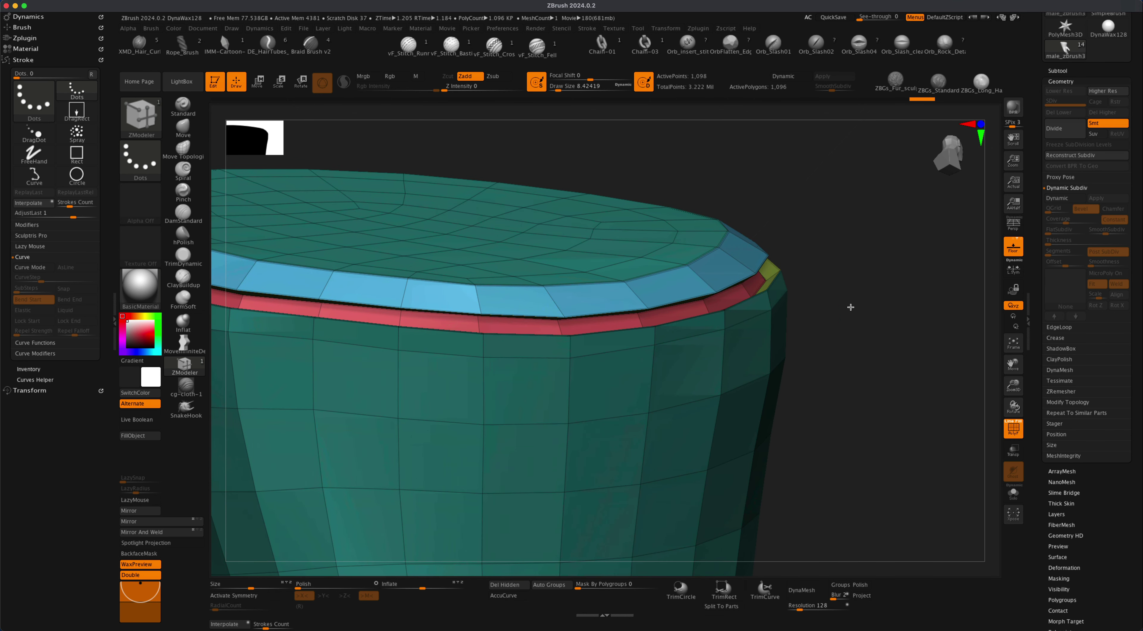
click(1064, 199)
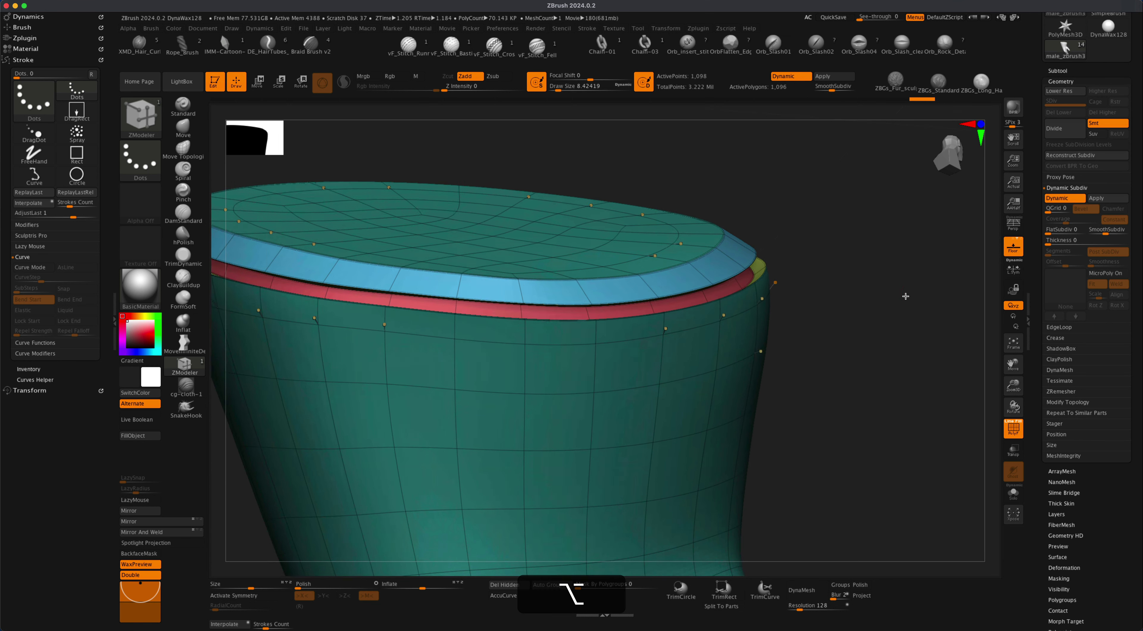
alt+drag(906, 295, 941, 330)
click(1016, 430)
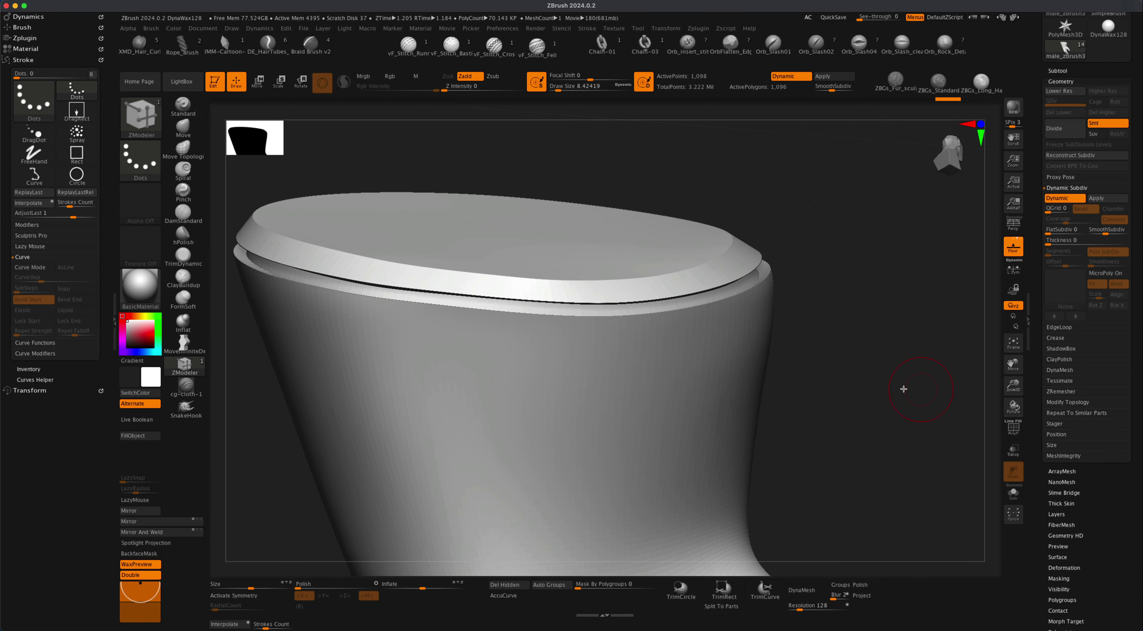
drag(900, 388, 887, 284)
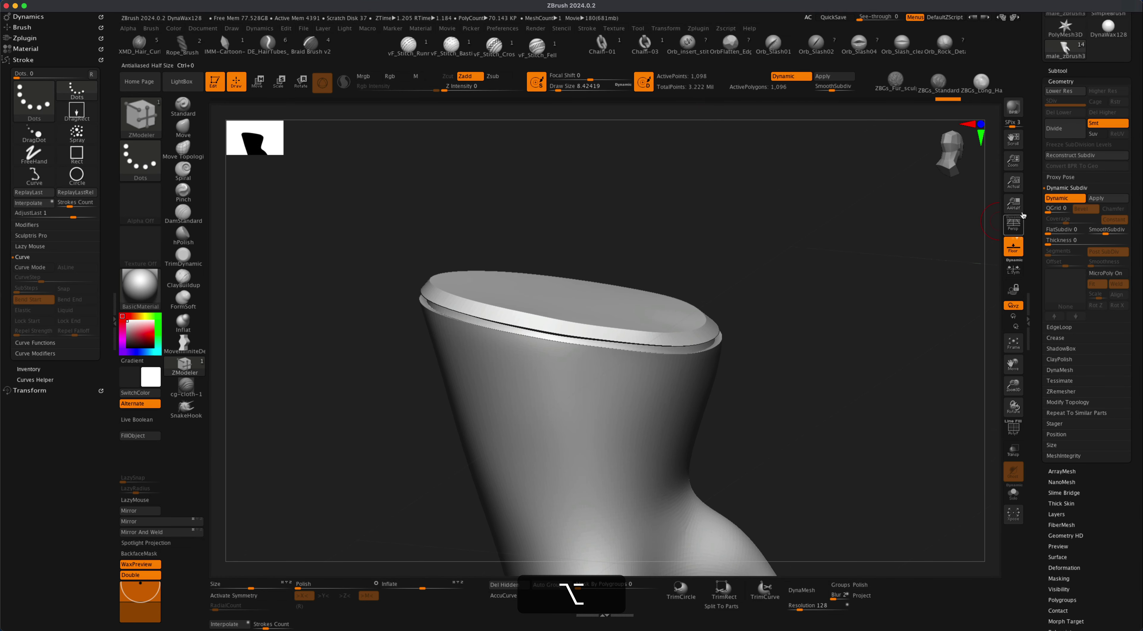
click(1064, 200)
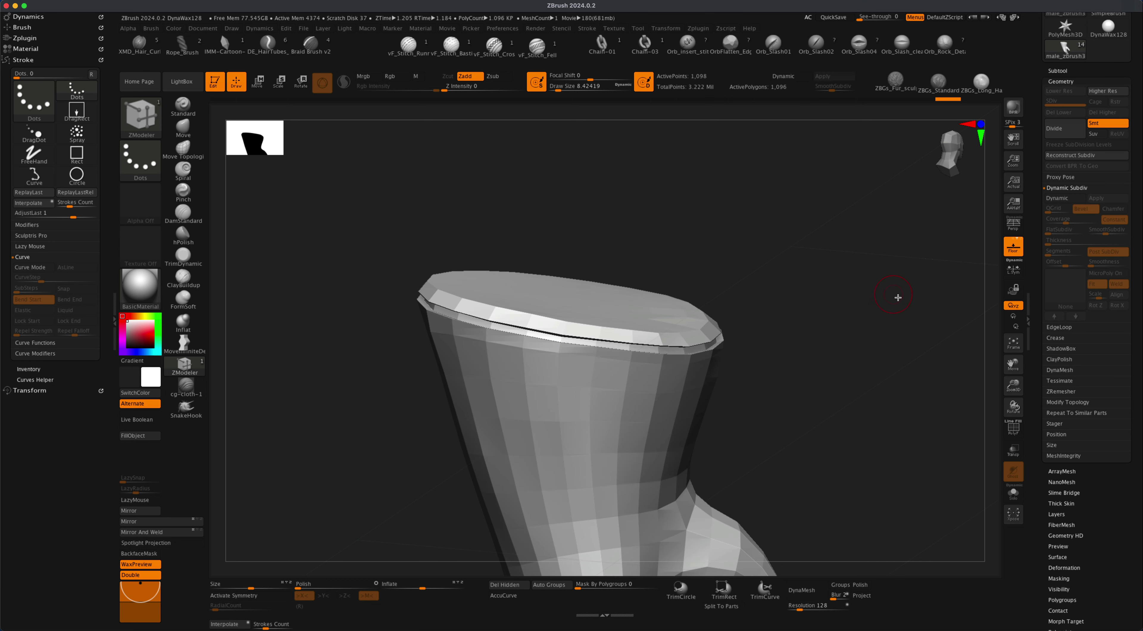
alt+drag(818, 351, 841, 370)
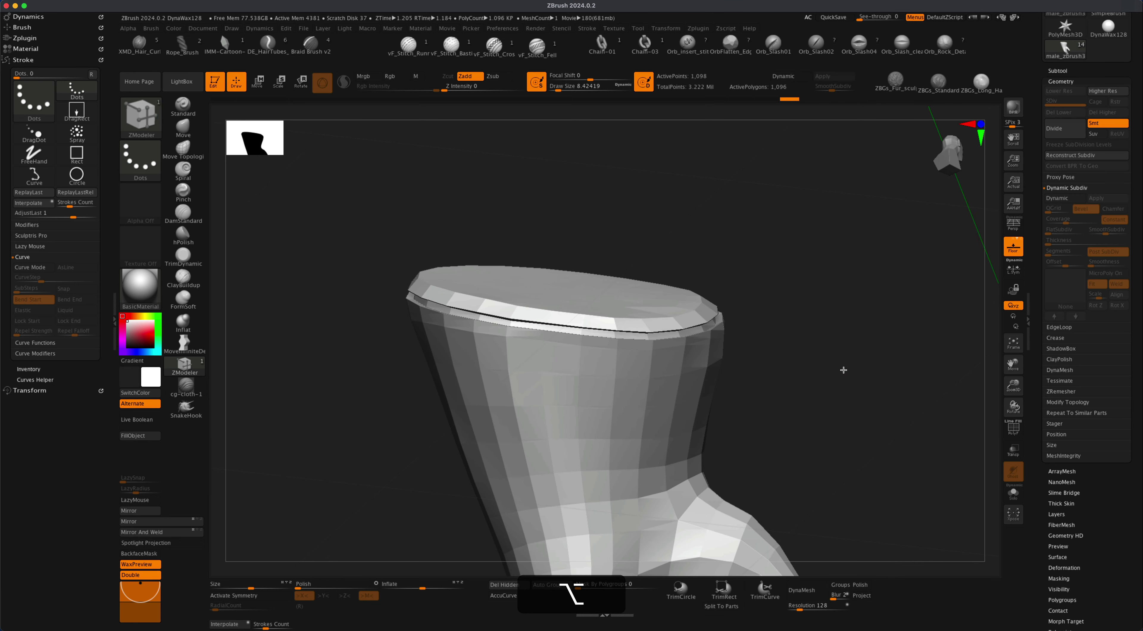
Step: Show the polyframe on the hand and set the ZModeler polygon action to PolyGroup with the Polyloop target
click(1013, 428)
alt+drag(874, 406, 797, 292)
alt+drag(834, 342, 869, 302)
drag(661, 433, 712, 398)
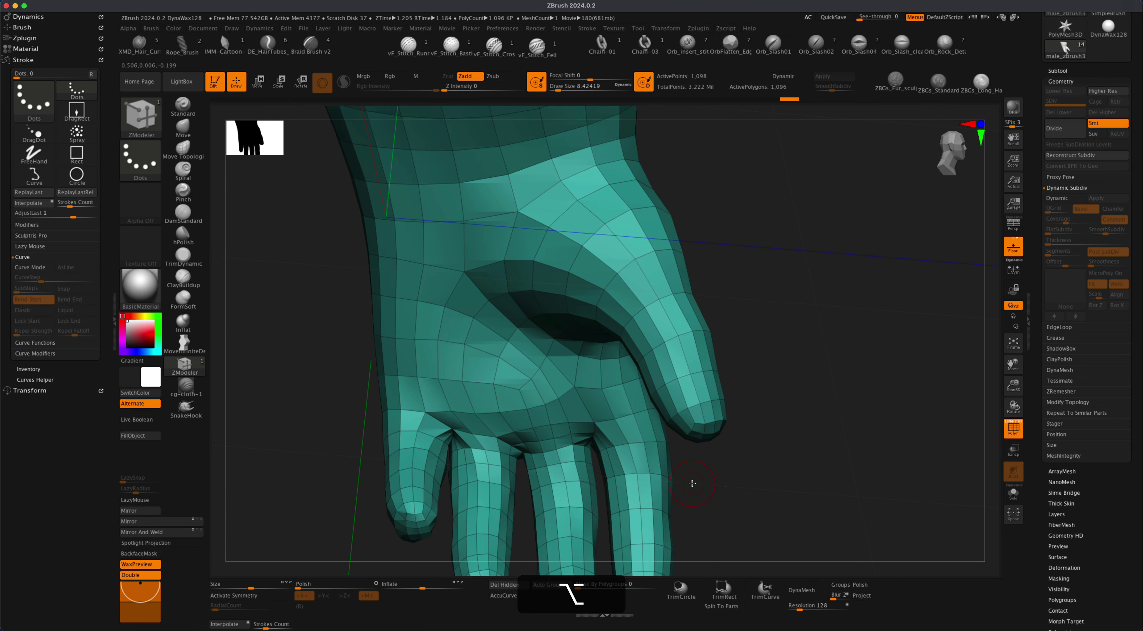
drag(689, 479, 608, 354)
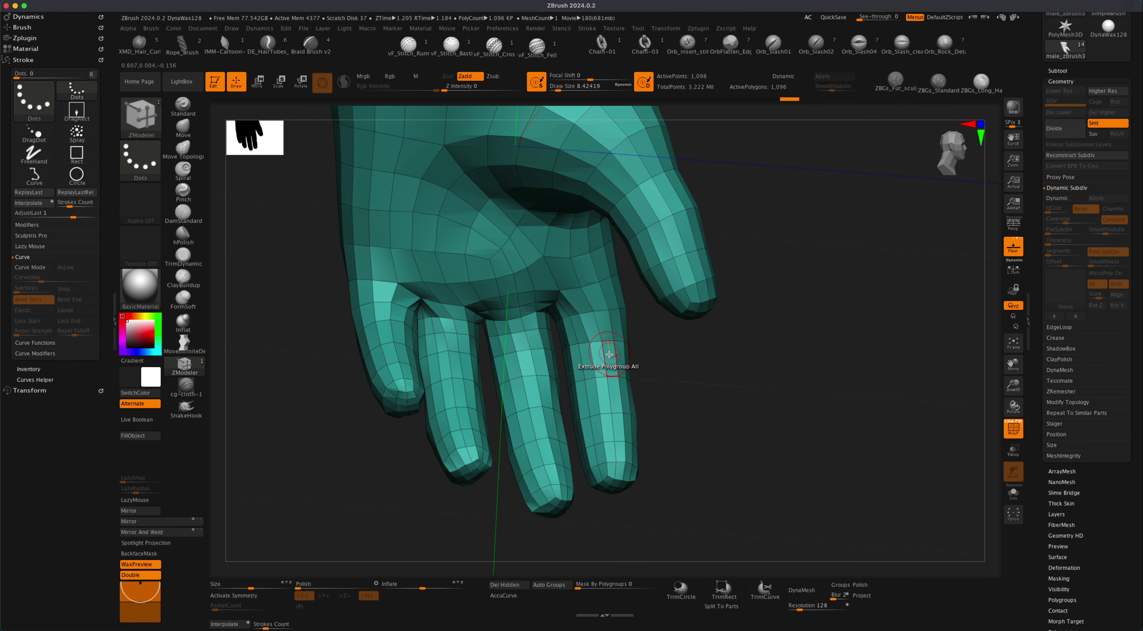
key(space)
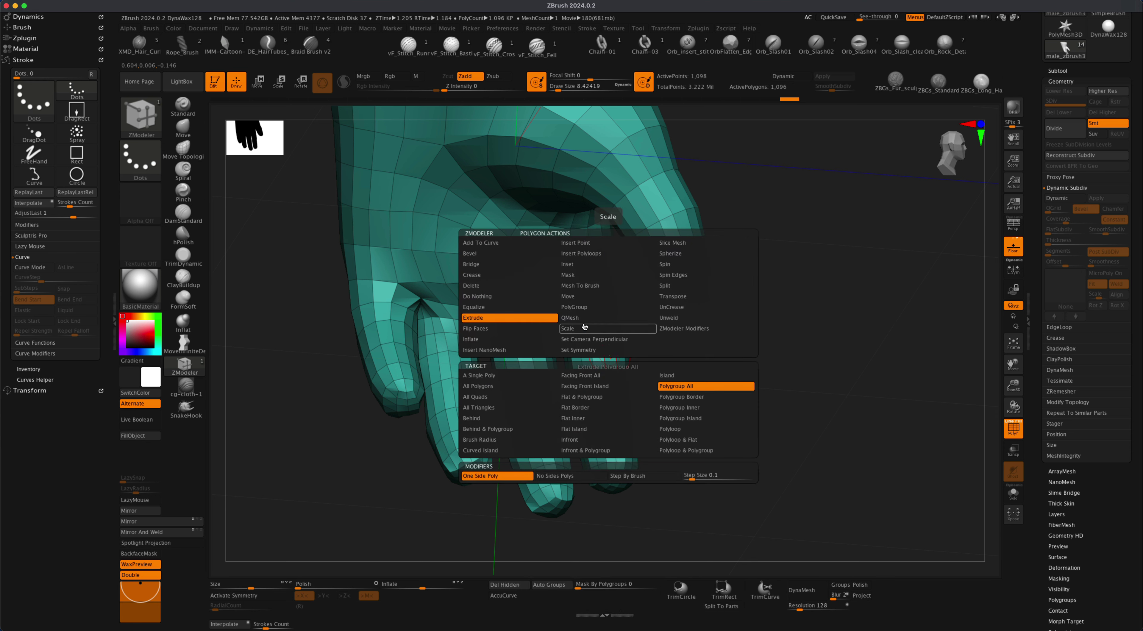
click(585, 307)
click(675, 420)
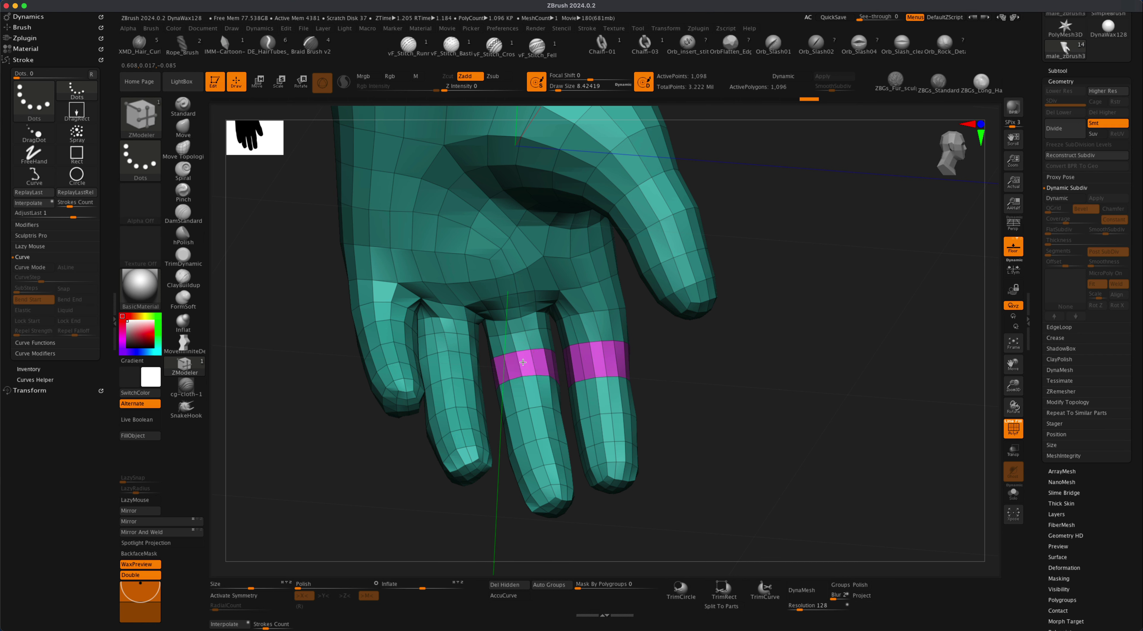
Step: Assign one shared polygroup to polygon loops across the fingers and thumb, undoing any misplaced loops
key(super+z)
drag(640, 354, 607, 360)
click(382, 345)
drag(632, 284, 643, 235)
alt+drag(624, 348, 533, 377)
click(549, 356)
key(super+z)
click(554, 356)
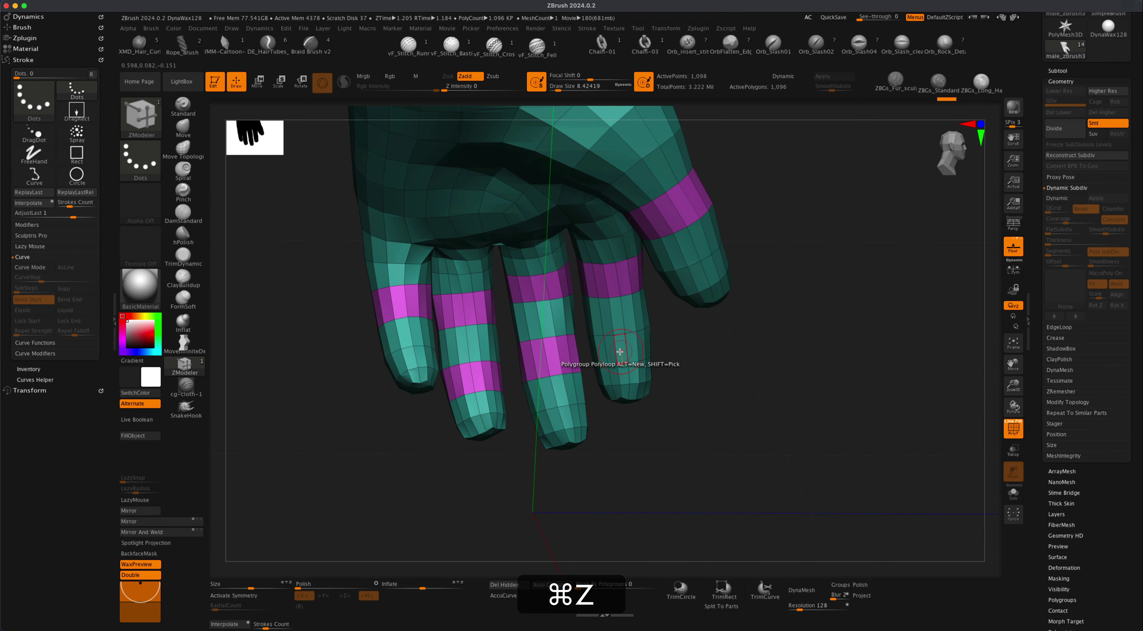
click(619, 355)
Step: Extrude the polygrouped bands on the fingers and thumb inward using the Extrude action with the Polygroup All target, undoing the trial extrusions
drag(679, 338, 722, 290)
key(space)
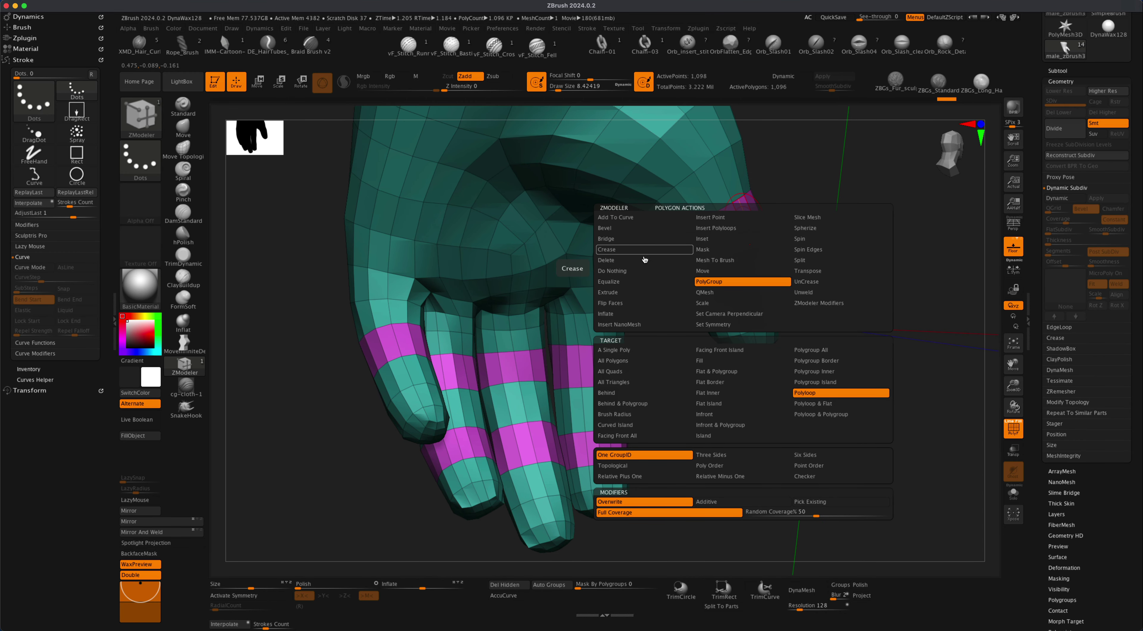
click(643, 292)
click(809, 361)
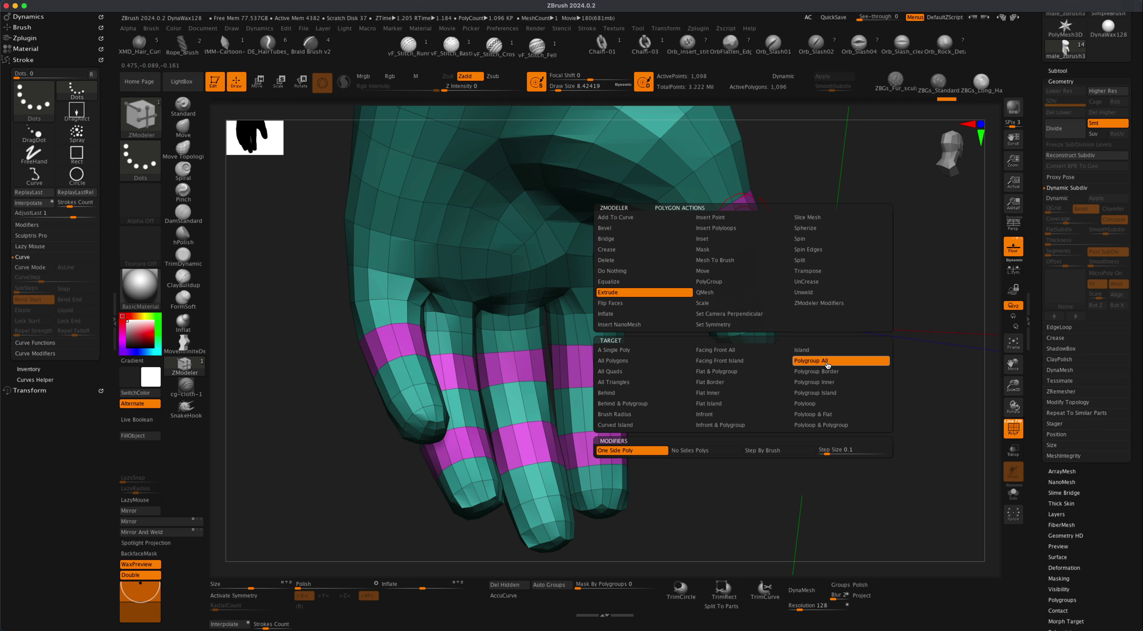
key(super+z)
key(super+z)
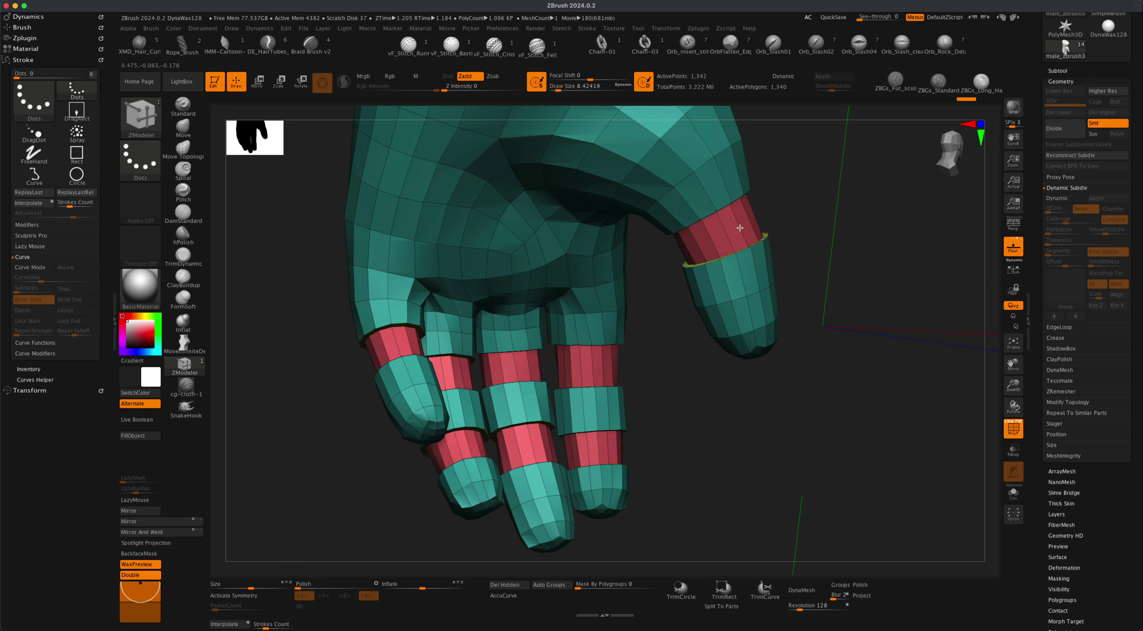
Step: Inflate the whole glove mesh with a deformation value of 2
drag(668, 377, 754, 363)
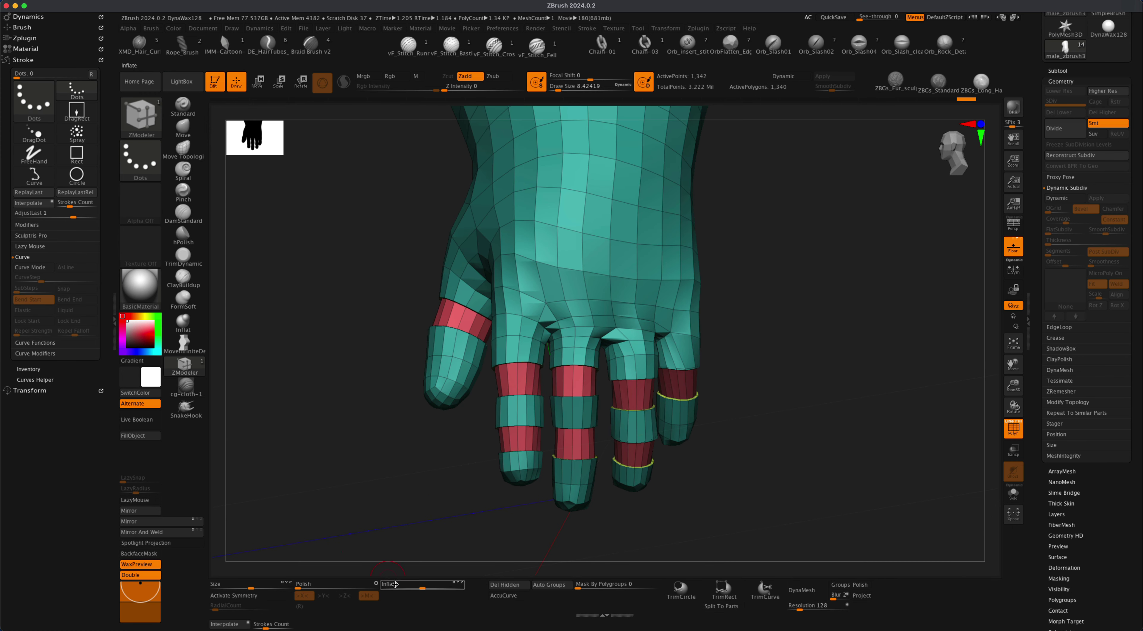
drag(424, 585, 424, 585)
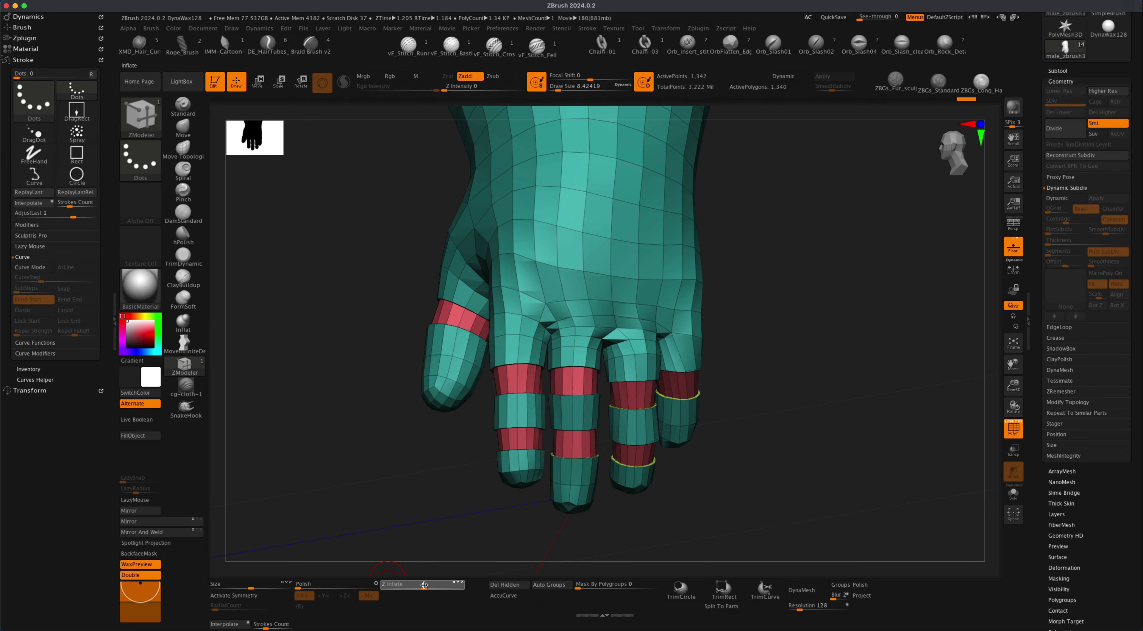
key(super)
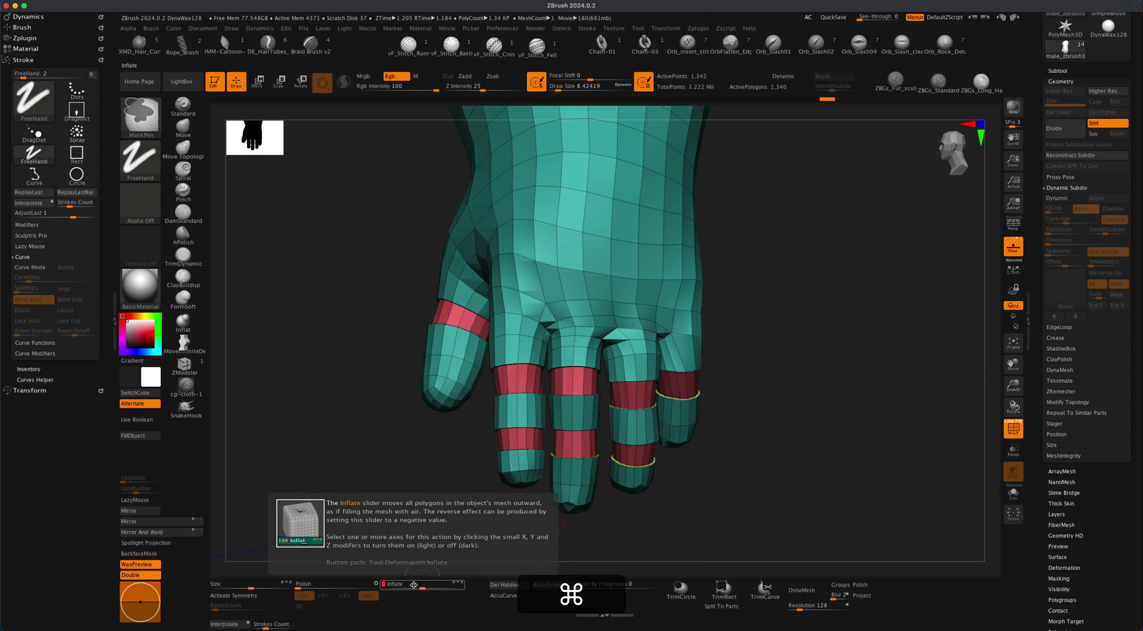
Step: Set the polygon action to PolyGroup and mark a rectangular patch of polygons on the back of the hand
mouse_move(809, 293)
mouse_down()
mouse_move(806, 304)
mouse_move(892, 278)
mouse_move(832, 281)
mouse_move(752, 350)
mouse_move(750, 332)
mouse_move(770, 329)
mouse_move(750, 344)
mouse_move(709, 316)
mouse_up()
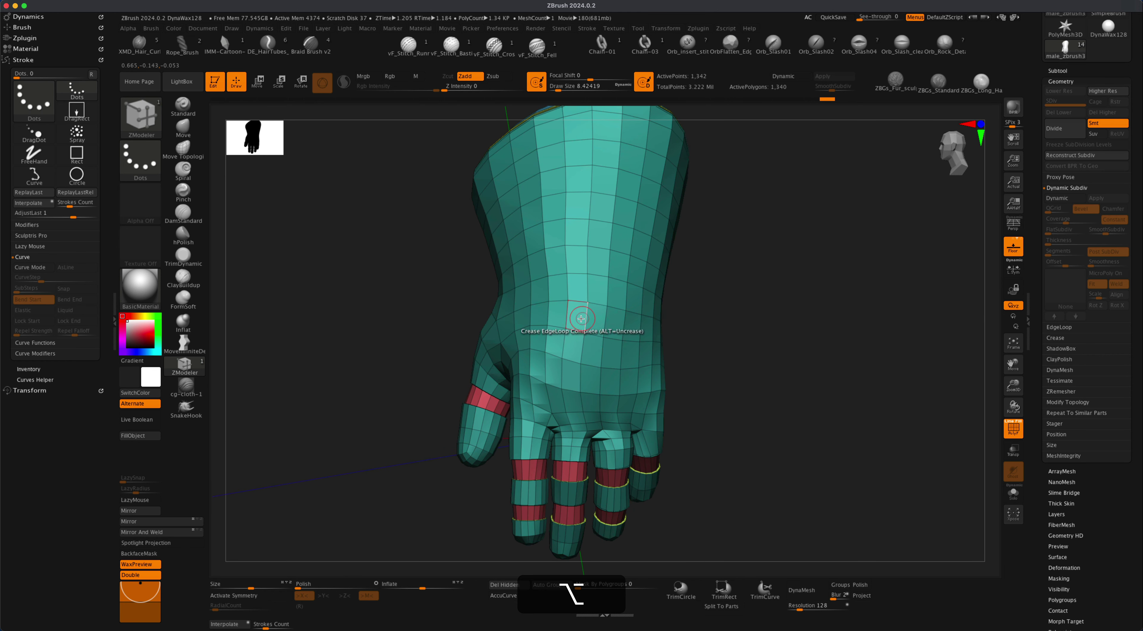
key(space)
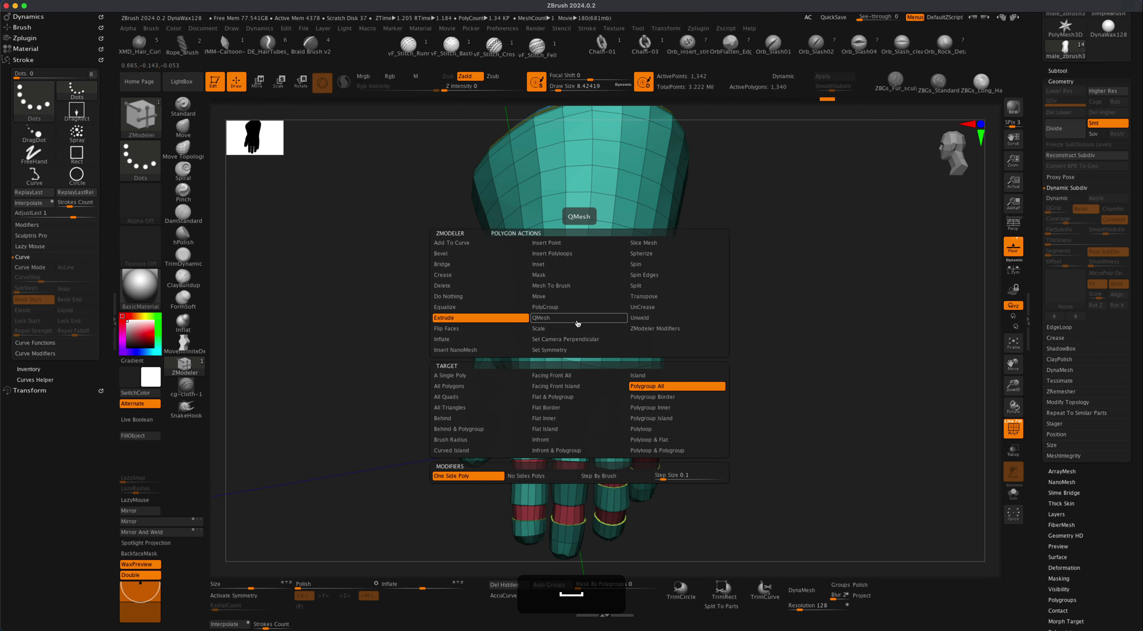
click(571, 309)
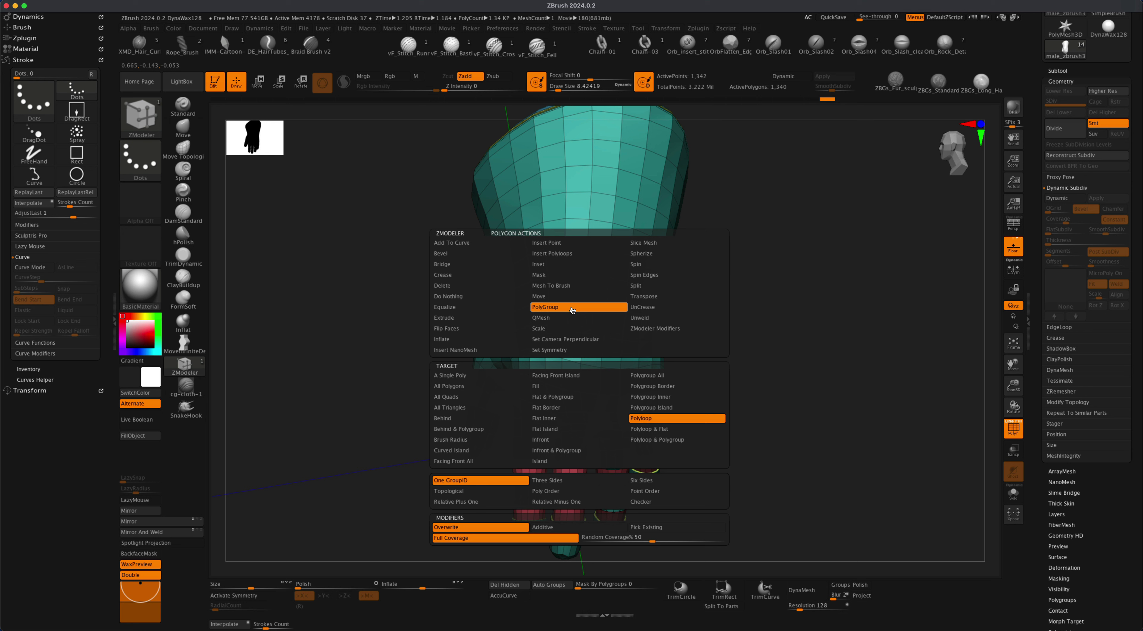
key(alt)
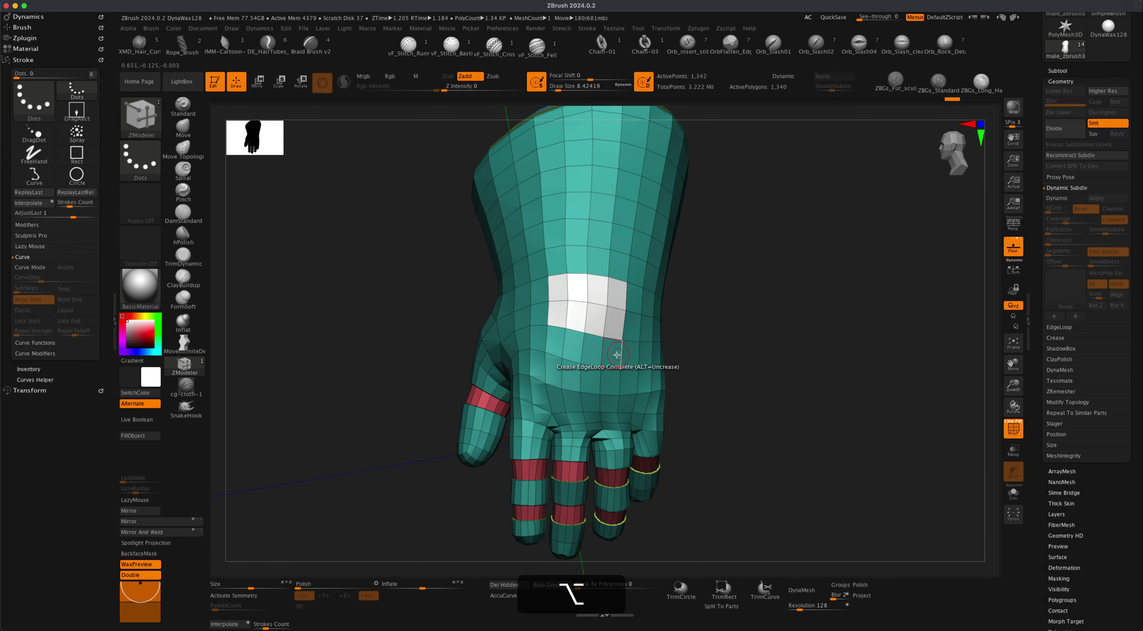
drag(716, 303, 733, 314)
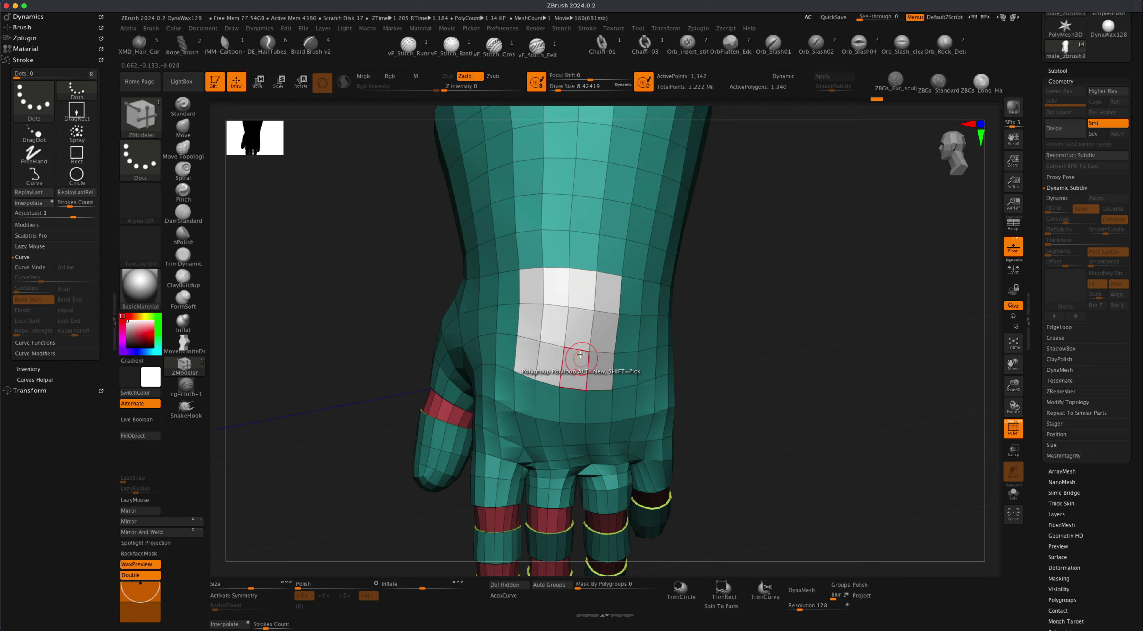
Step: Load the Smooth Groups brush from the LightBox Smooth brush folder as the active smoothing brush
click(194, 83)
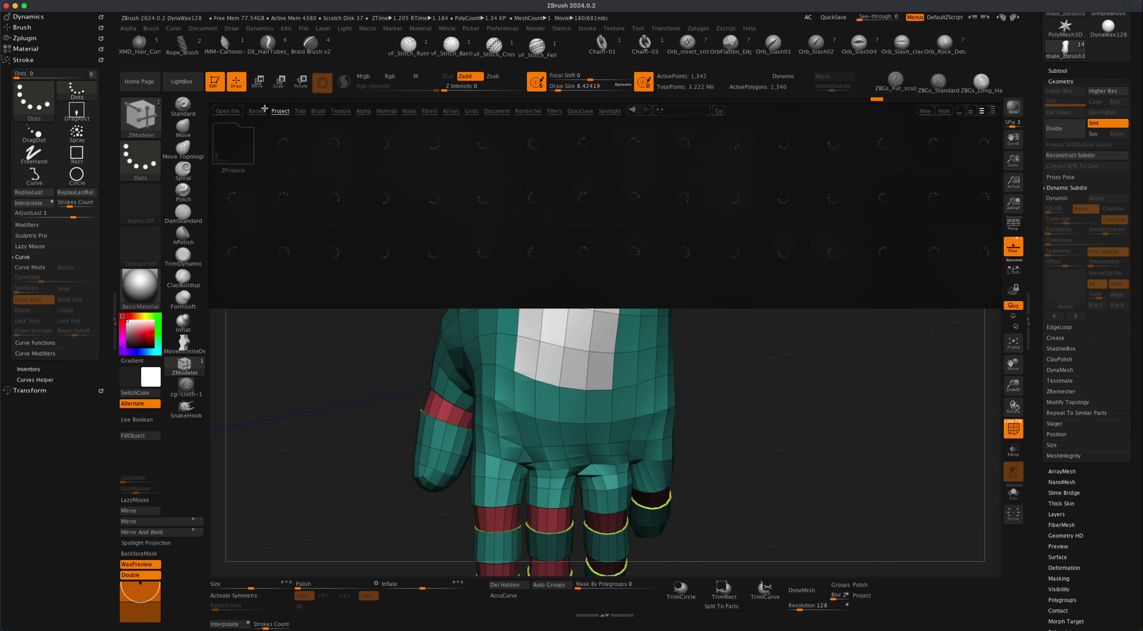
click(319, 112)
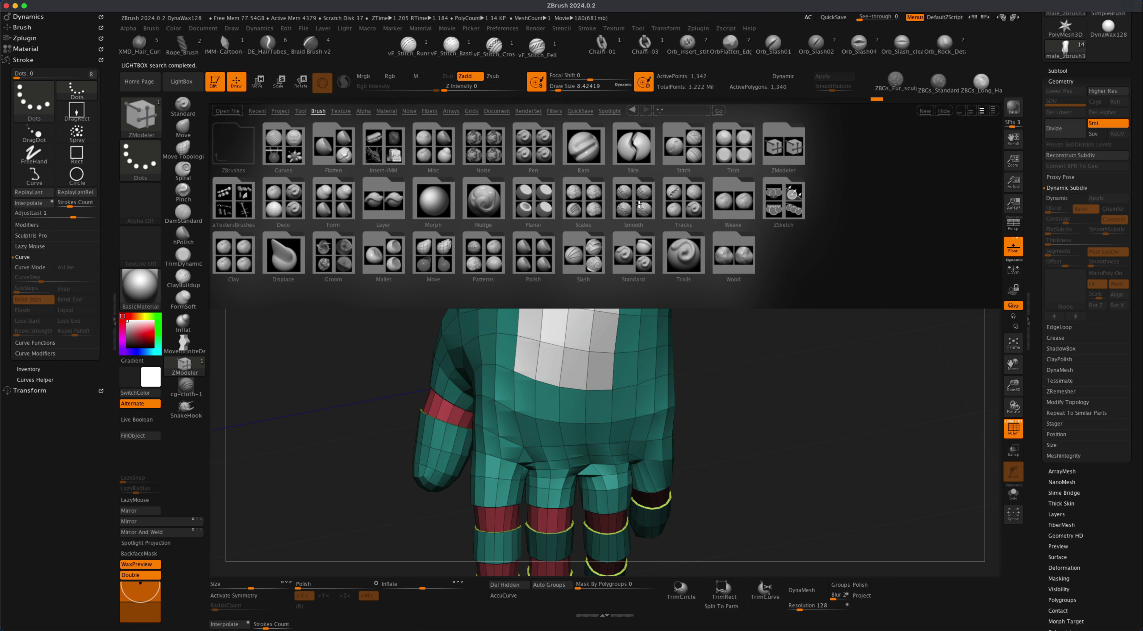
click(635, 204)
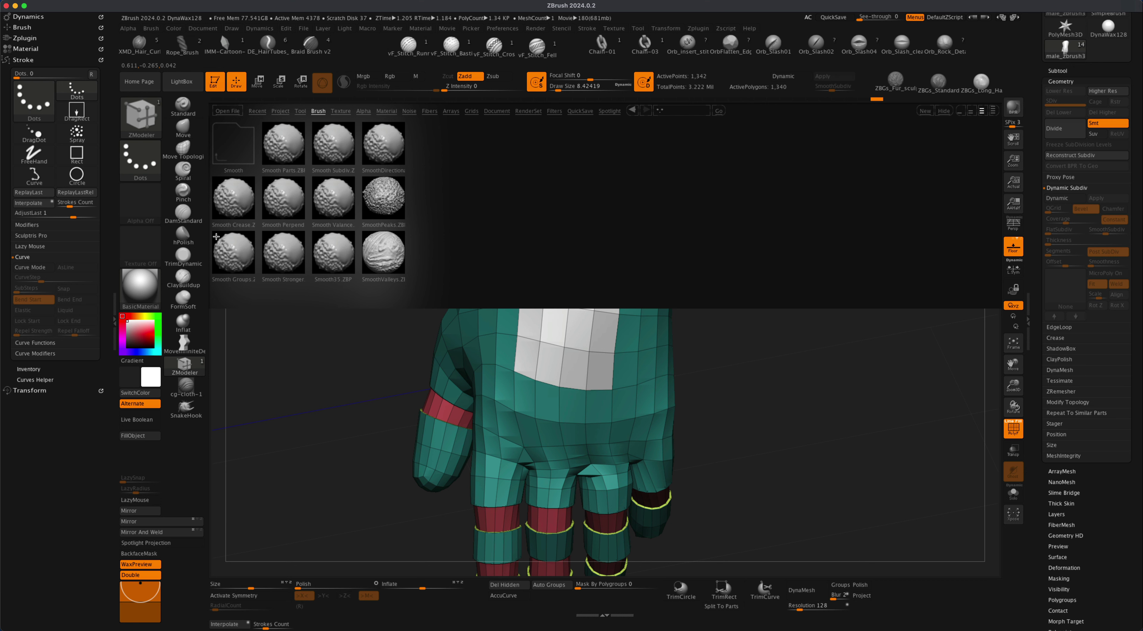
double_click(233, 252)
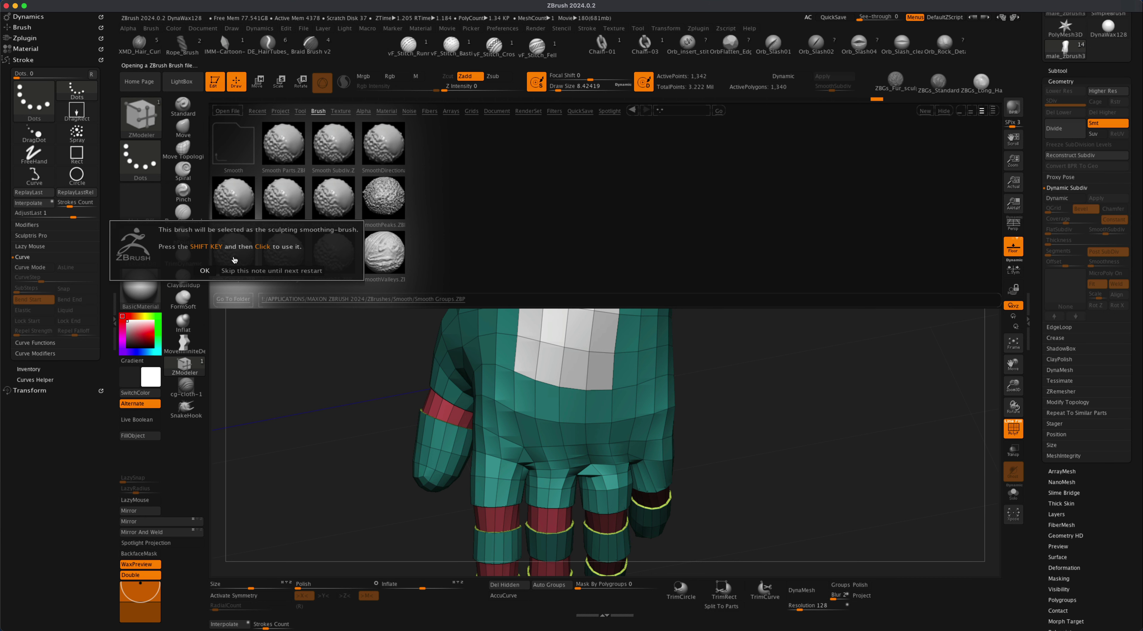
click(205, 271)
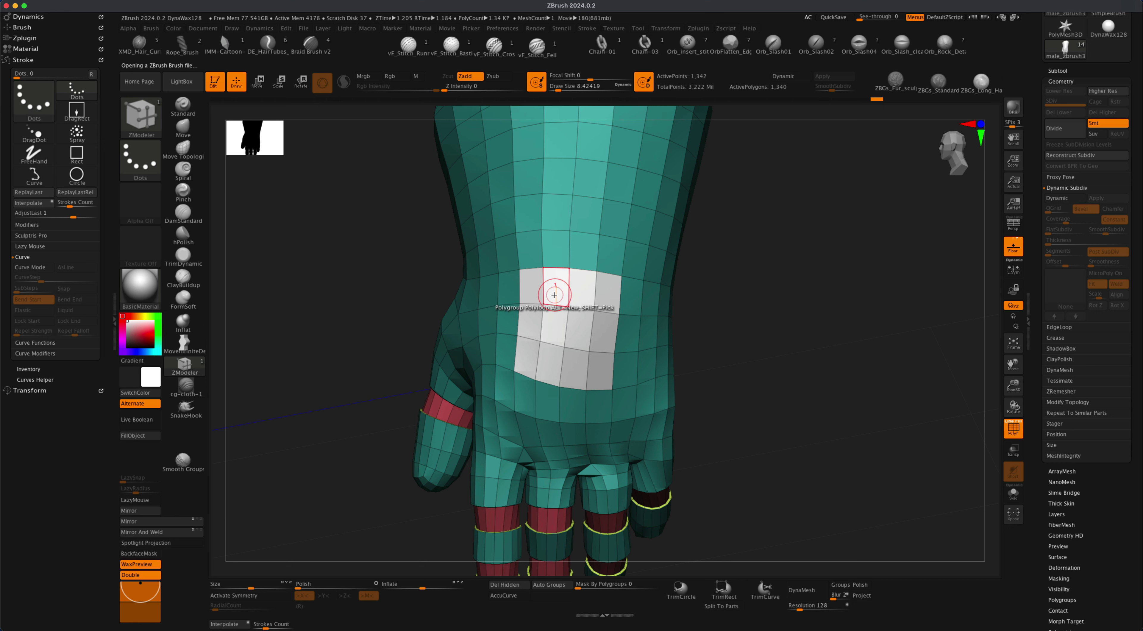
Step: Set the draw size to about 15.55 and smooth the patch on the back of the hand into a round shape
key(s)
drag(554, 295, 557, 296)
key(shift)
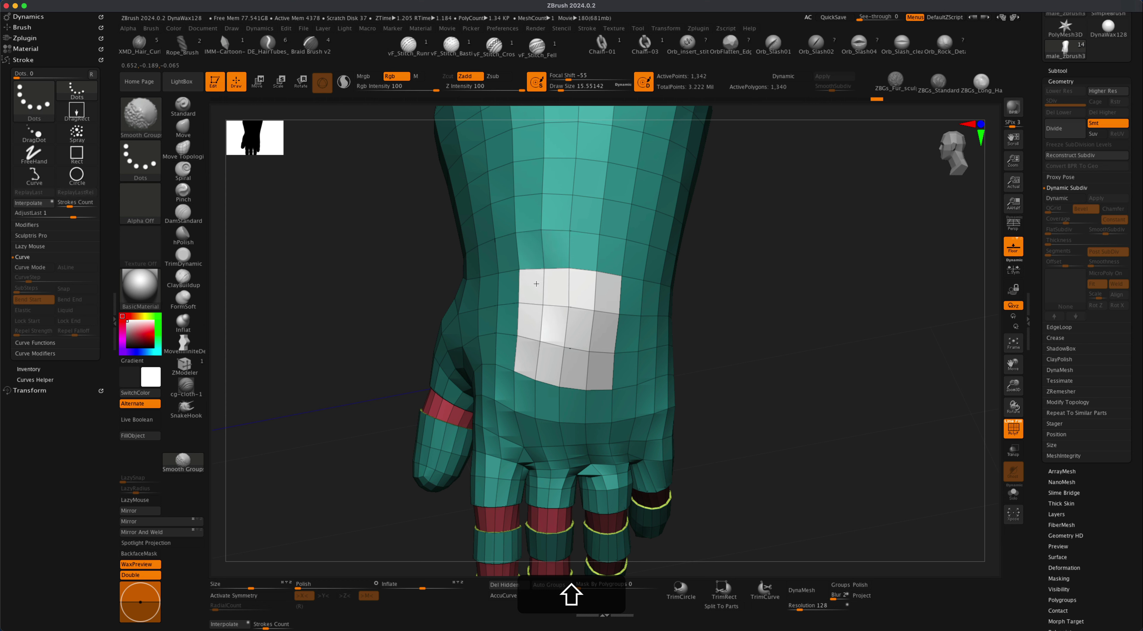
mouse_move(536, 284)
shift+mouse_down()
mouse_move(603, 291)
mouse_move(592, 373)
mouse_move(599, 345)
mouse_move(551, 375)
mouse_move(525, 323)
mouse_move(530, 291)
mouse_move(587, 278)
mouse_move(606, 297)
mouse_move(599, 363)
shift+mouse_up()
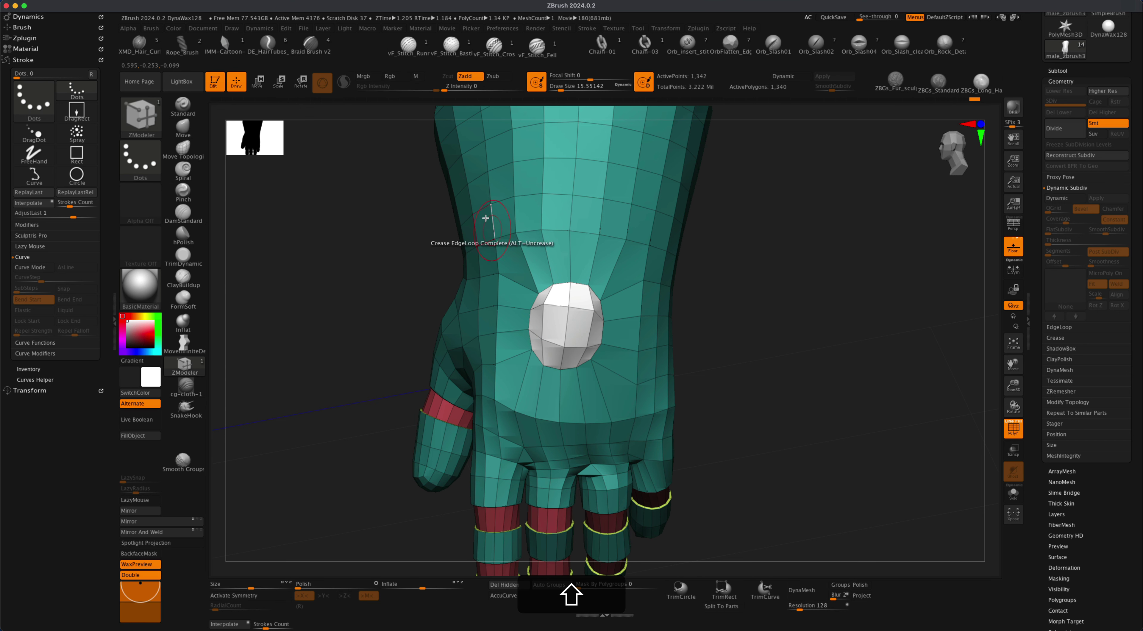
Step: Lower the smoothing brush's Z Intensity to 15 and even out the round patch on the back of the hand
key(shift)
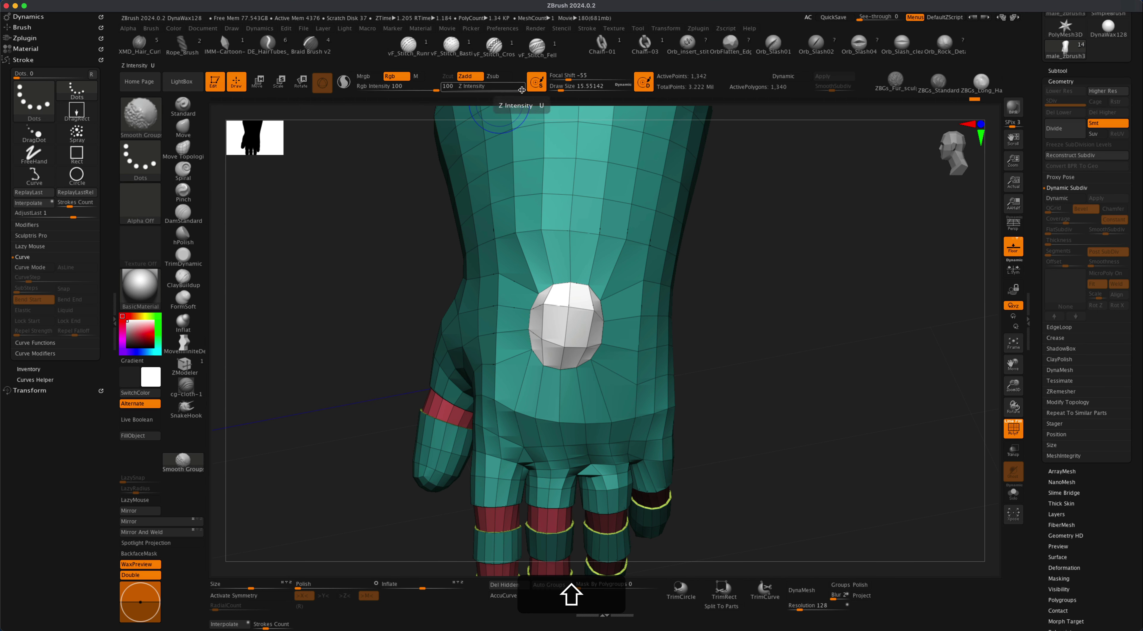
drag(522, 90, 486, 87)
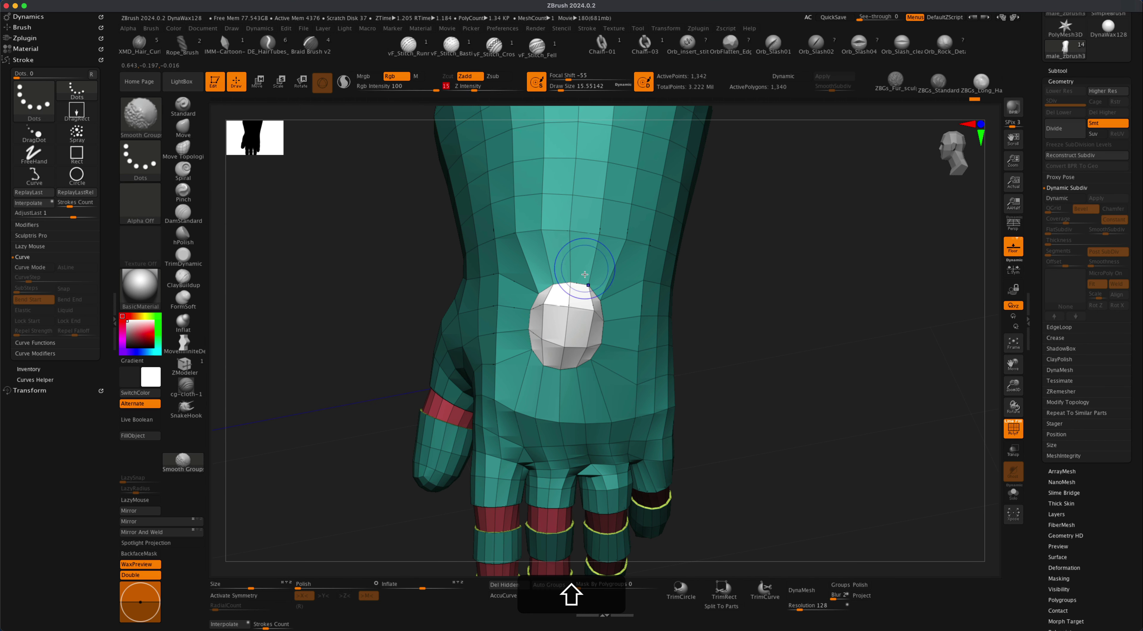
mouse_move(590, 300)
shift+mouse_down()
mouse_move(563, 310)
mouse_move(565, 342)
shift+mouse_up()
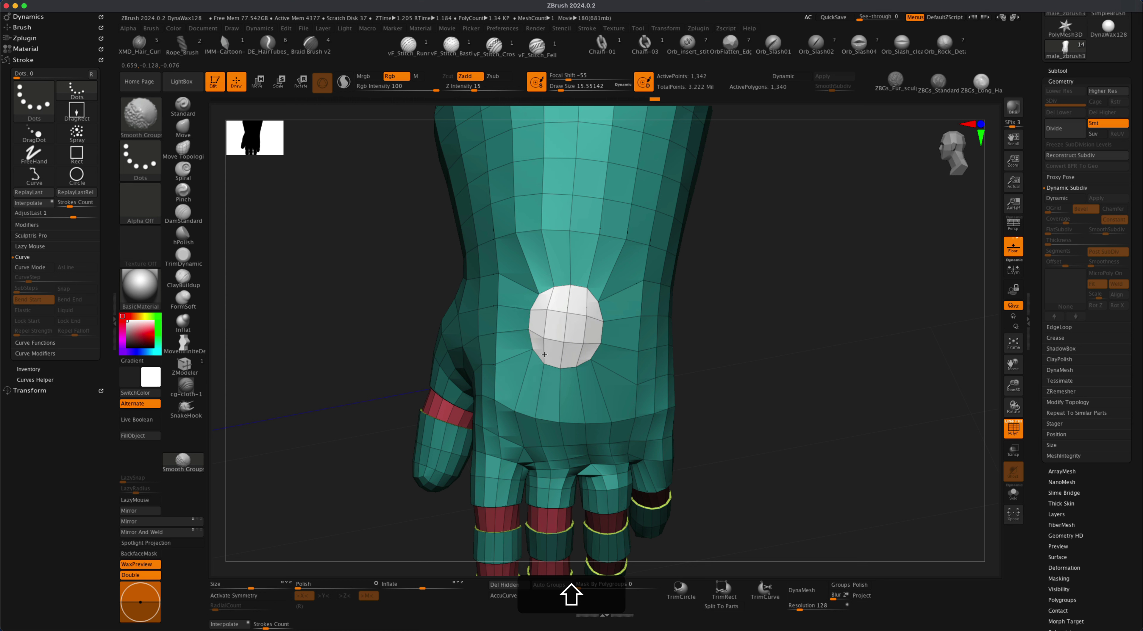
shift+drag(579, 349, 580, 355)
Step: Push the round patch into the back of the hand using QMesh with the Polygroup All target
mouse_move(685, 282)
mouse_down()
mouse_move(783, 270)
mouse_move(668, 278)
mouse_move(745, 278)
mouse_move(736, 305)
mouse_move(706, 296)
mouse_up()
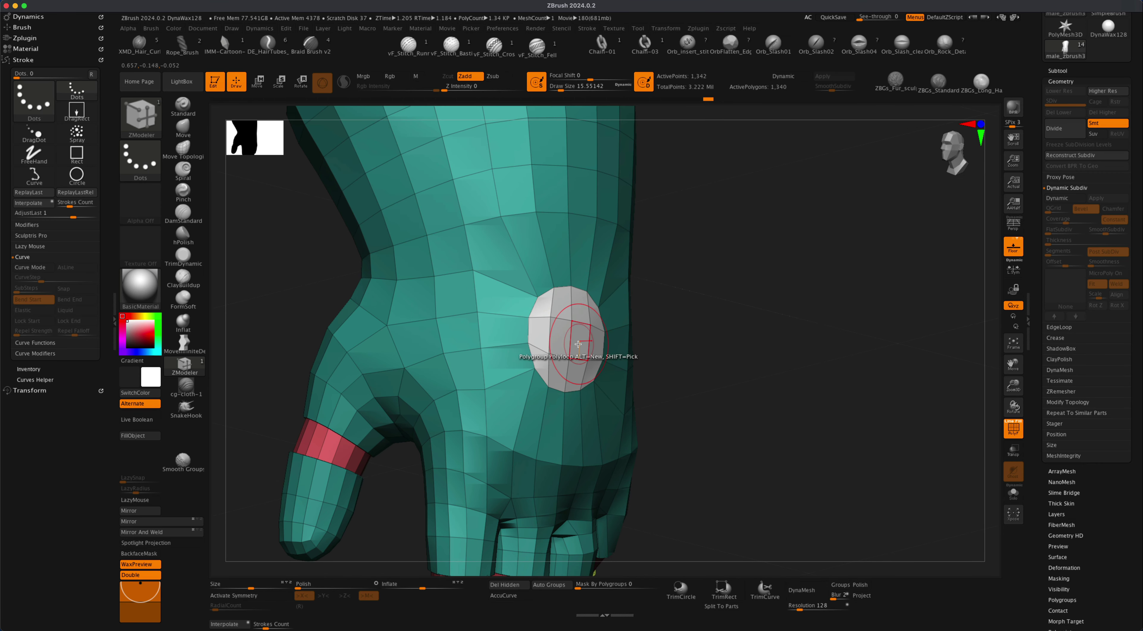
key(space)
click(570, 318)
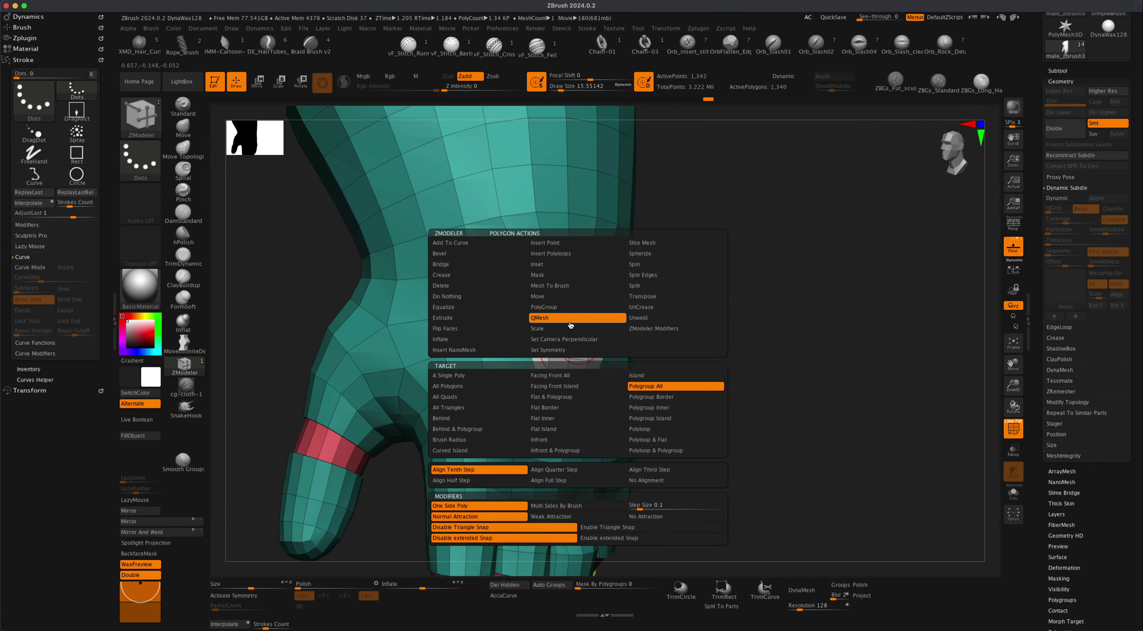
click(654, 389)
drag(704, 335, 725, 334)
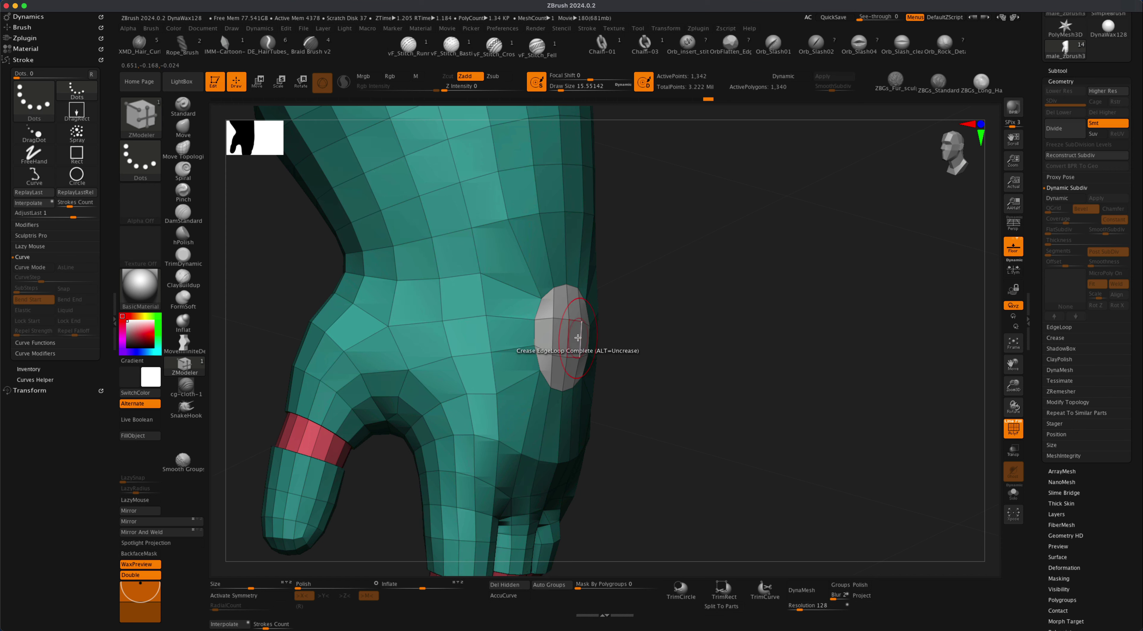
drag(576, 336, 568, 335)
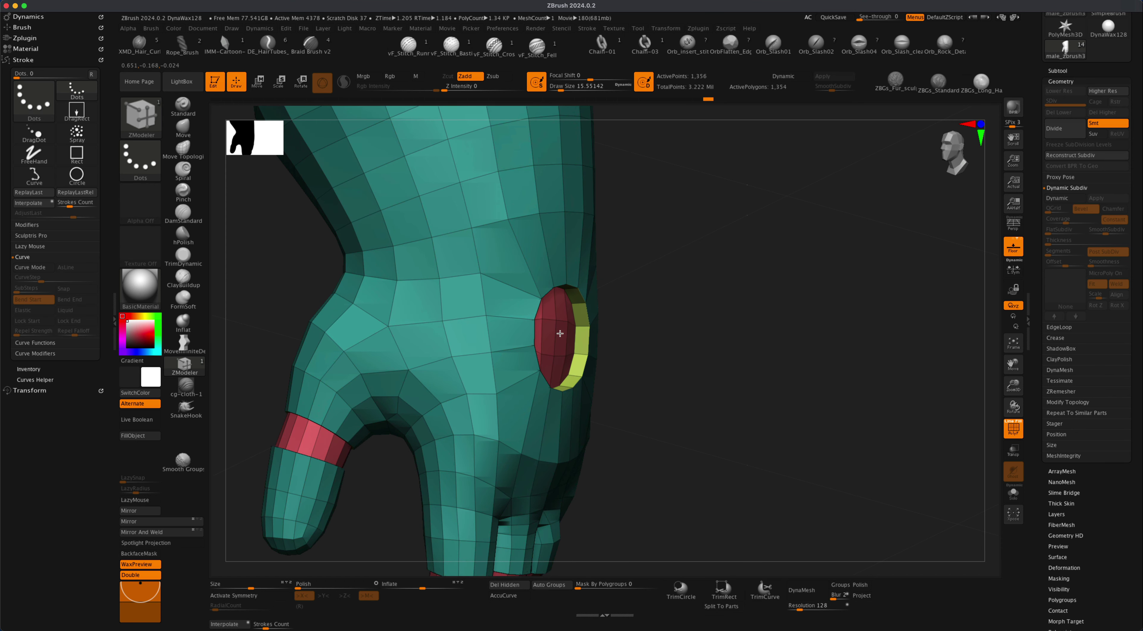
Step: Bevel the outer rim of the circular recess using the Bevel edge action with the EdgeLoop Complete target
drag(781, 297, 730, 321)
key(space)
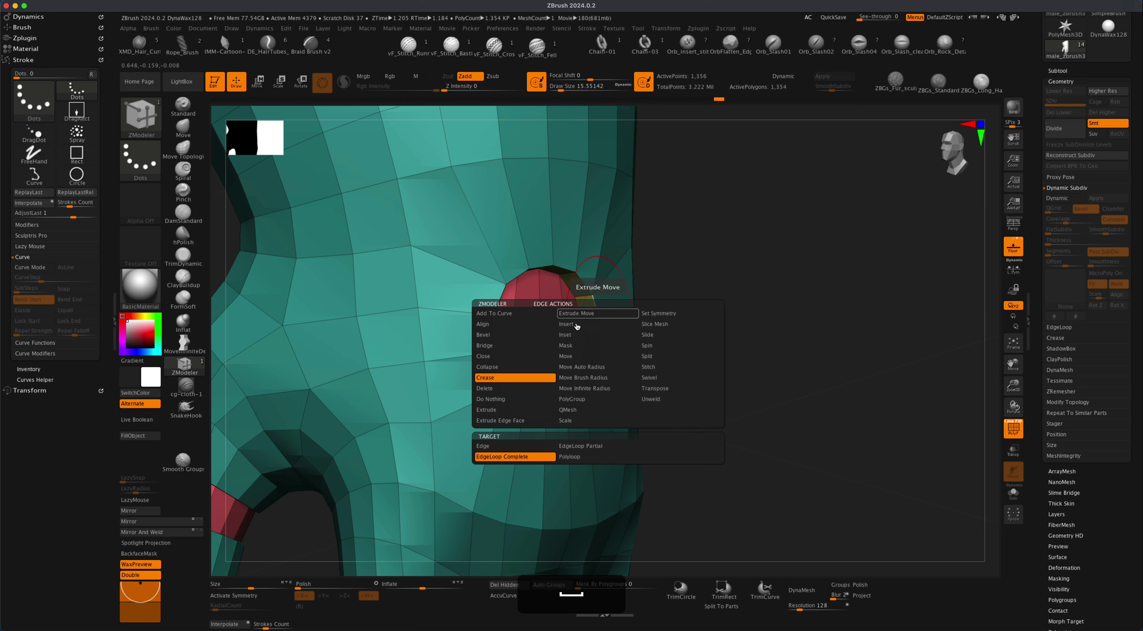
click(483, 335)
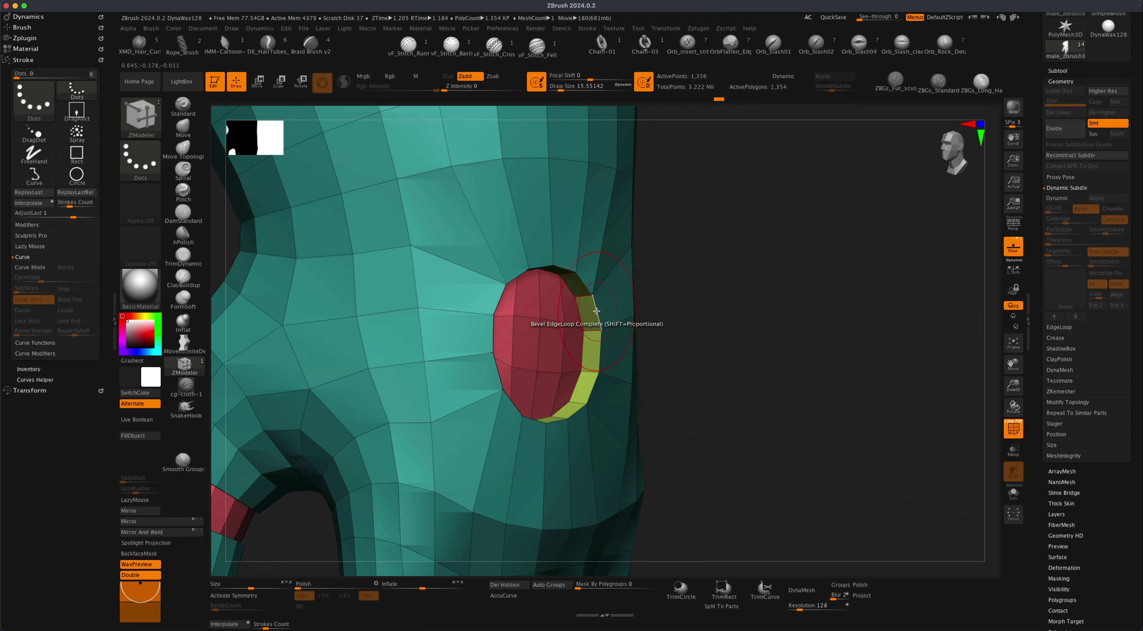
drag(596, 311, 602, 314)
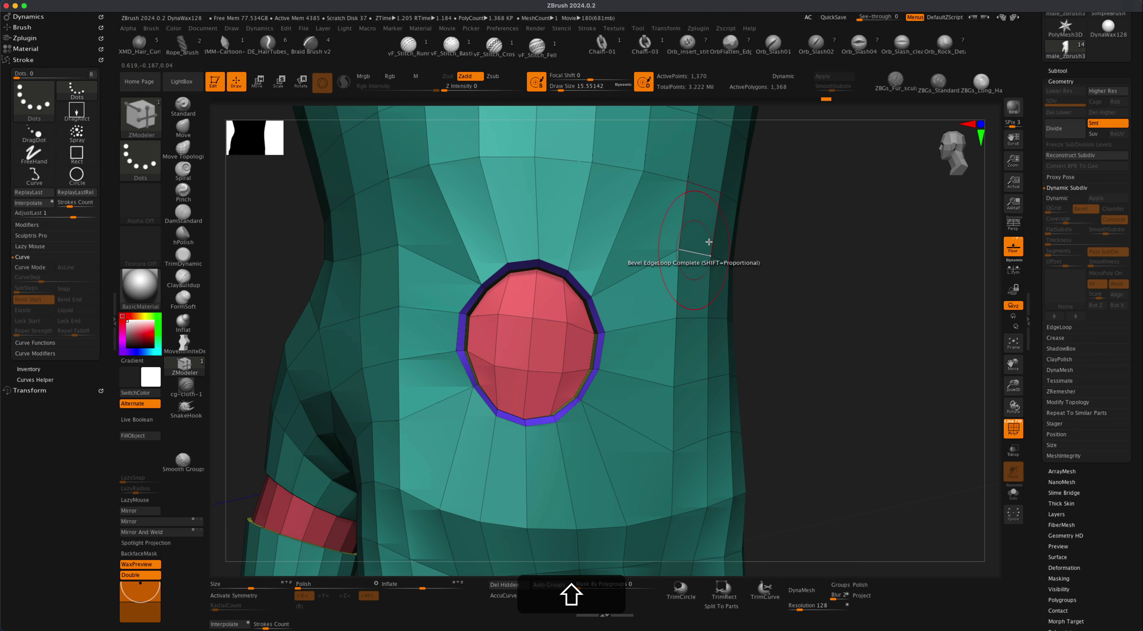
Step: Widen and round out the circular recess with the Move brush at a draw size of about 37
mouse_move(754, 289)
mouse_down()
mouse_move(786, 324)
mouse_move(764, 235)
mouse_up()
scroll(765, 235, up, 5)
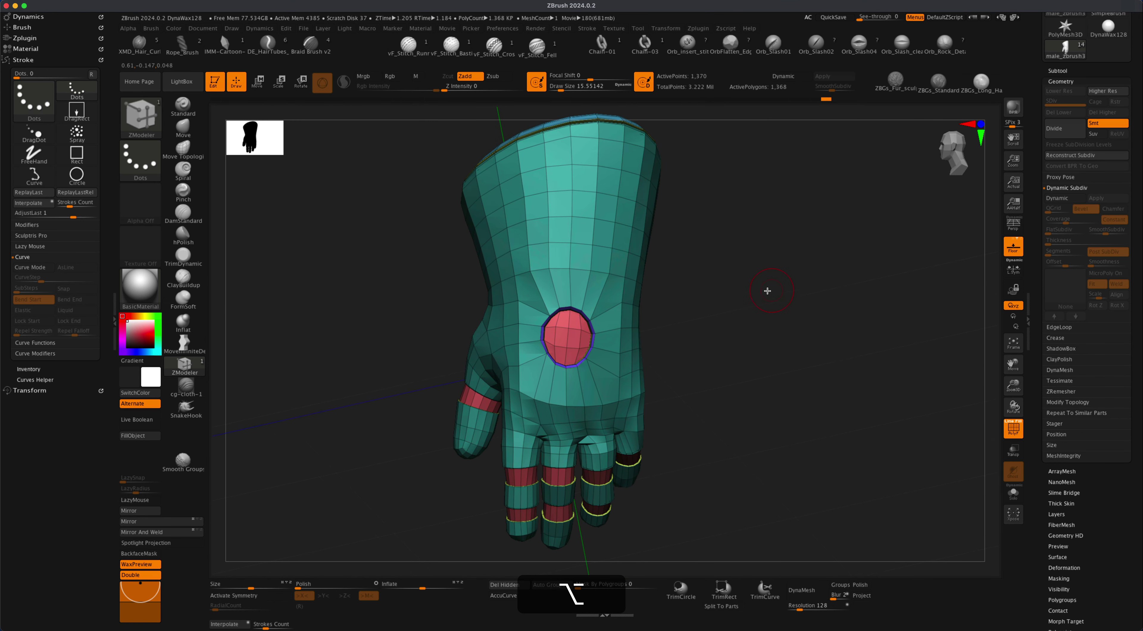
click(194, 131)
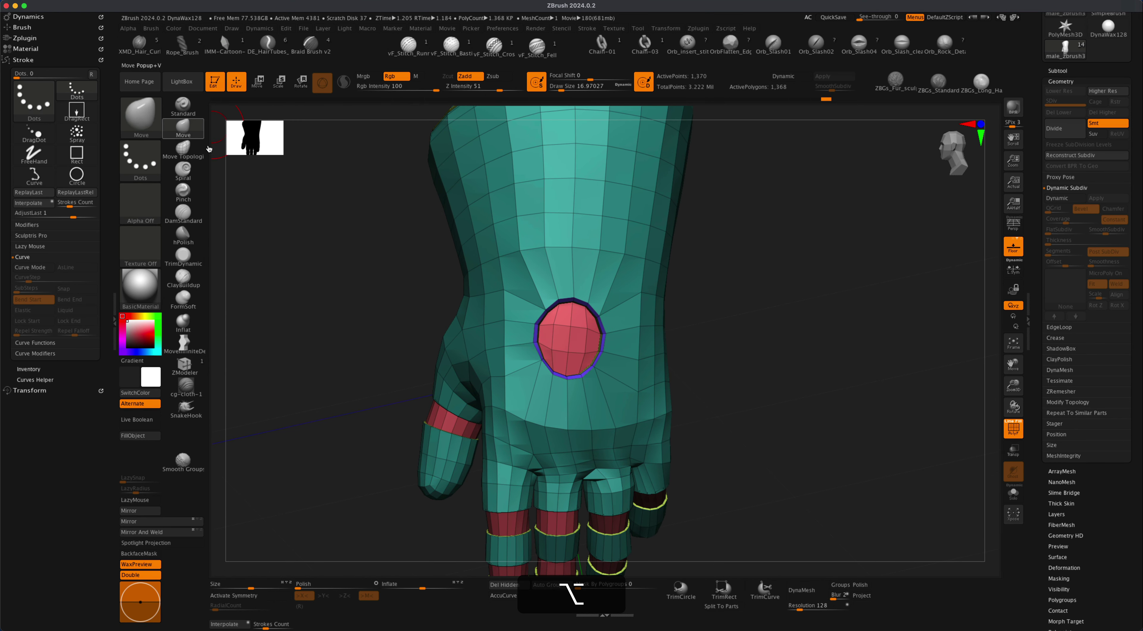
key(s)
drag(337, 298, 344, 298)
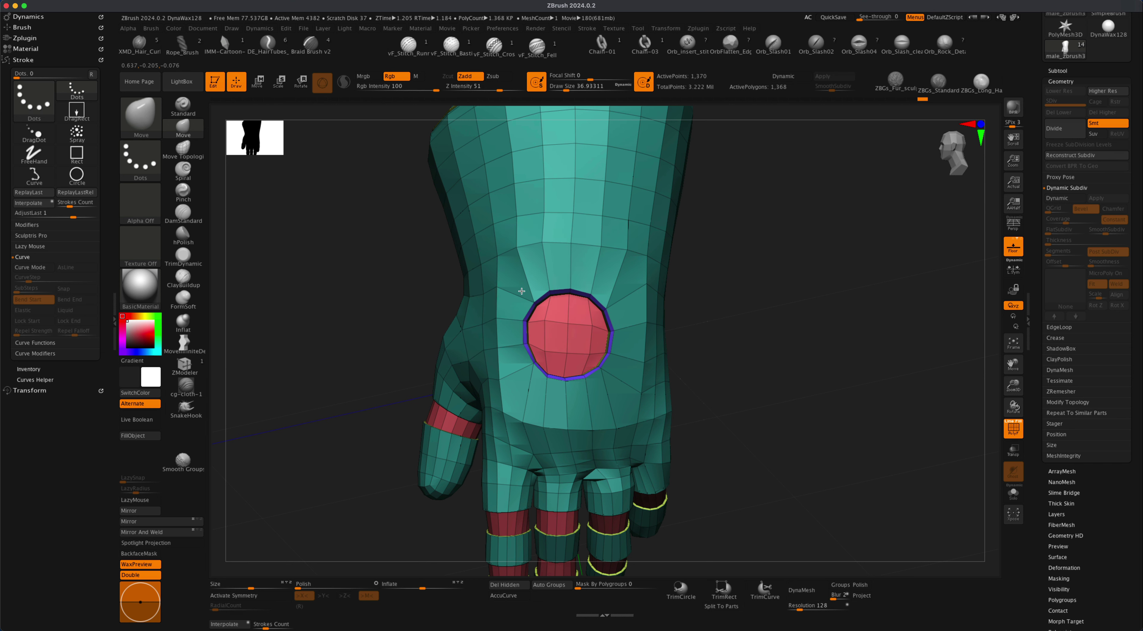
drag(706, 323, 698, 325)
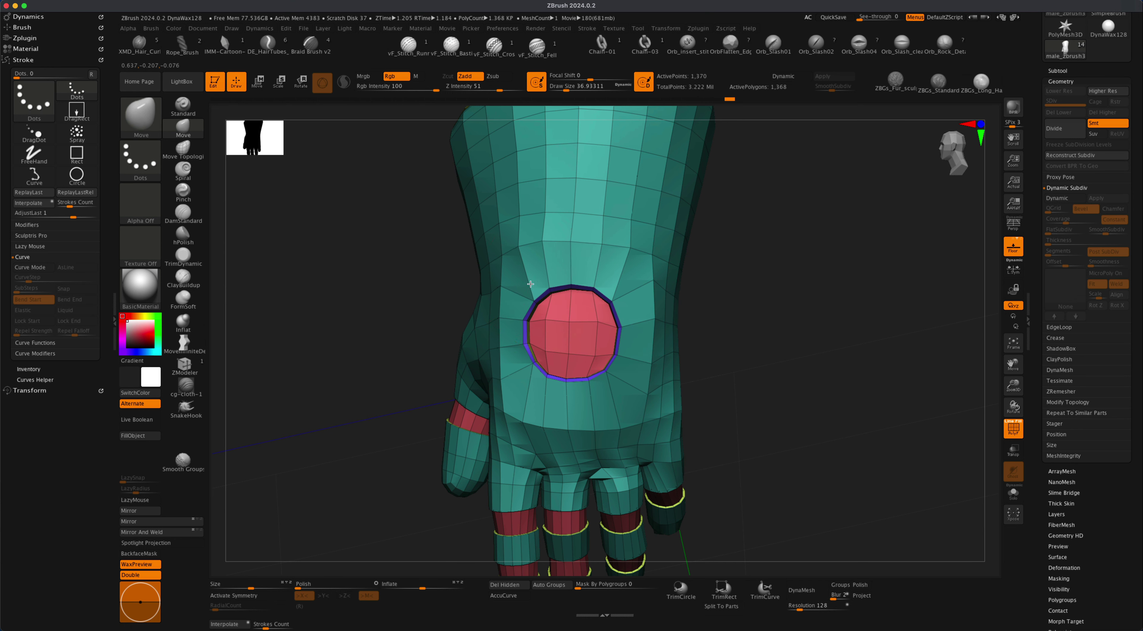
Step: Smooth the mesh around the circular recess with the Smooth Groups brush and check the glove's overall shape
mouse_move(725, 313)
mouse_down()
mouse_move(740, 314)
mouse_move(730, 267)
mouse_up()
mouse_move(528, 380)
shift+mouse_down()
mouse_move(587, 362)
mouse_move(631, 219)
shift+mouse_up()
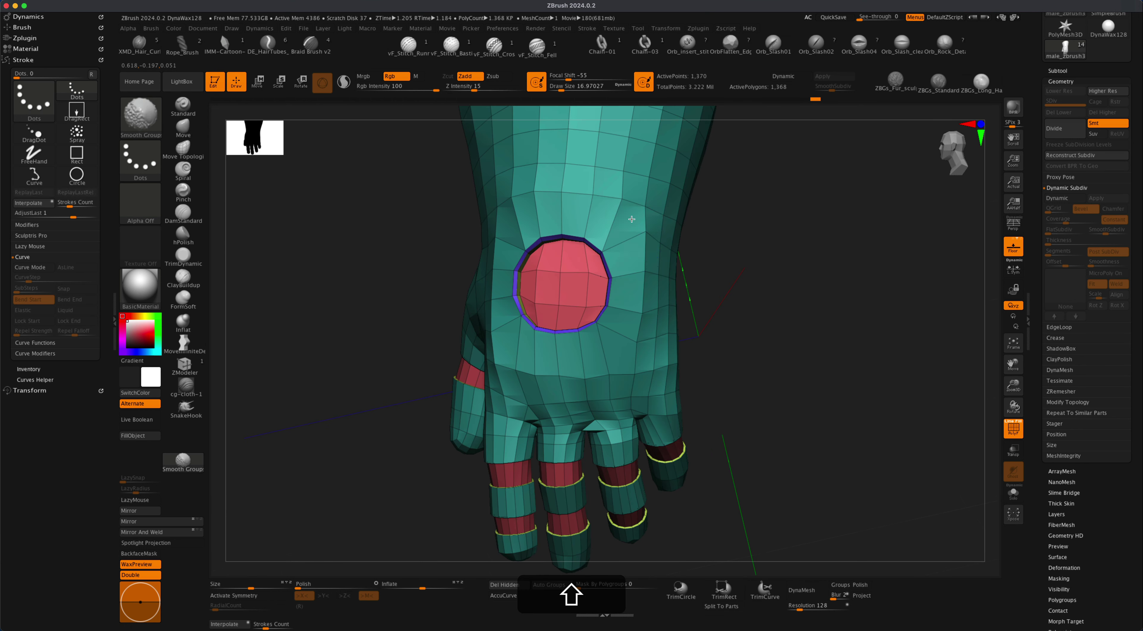
shift+drag(720, 314, 707, 319)
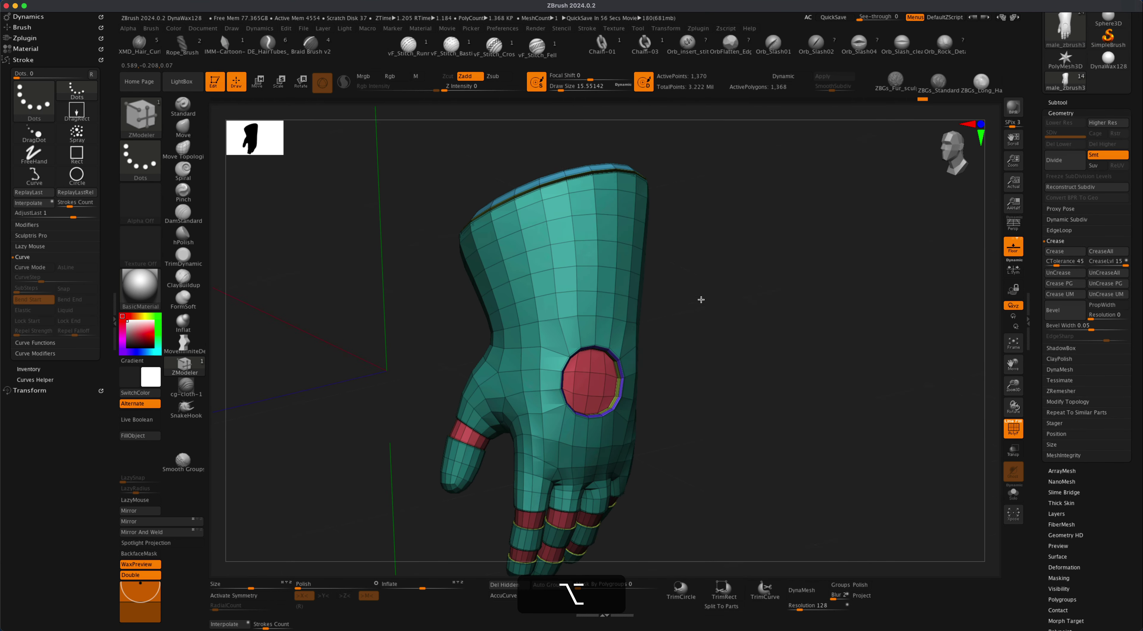
alt+drag(702, 299, 638, 293)
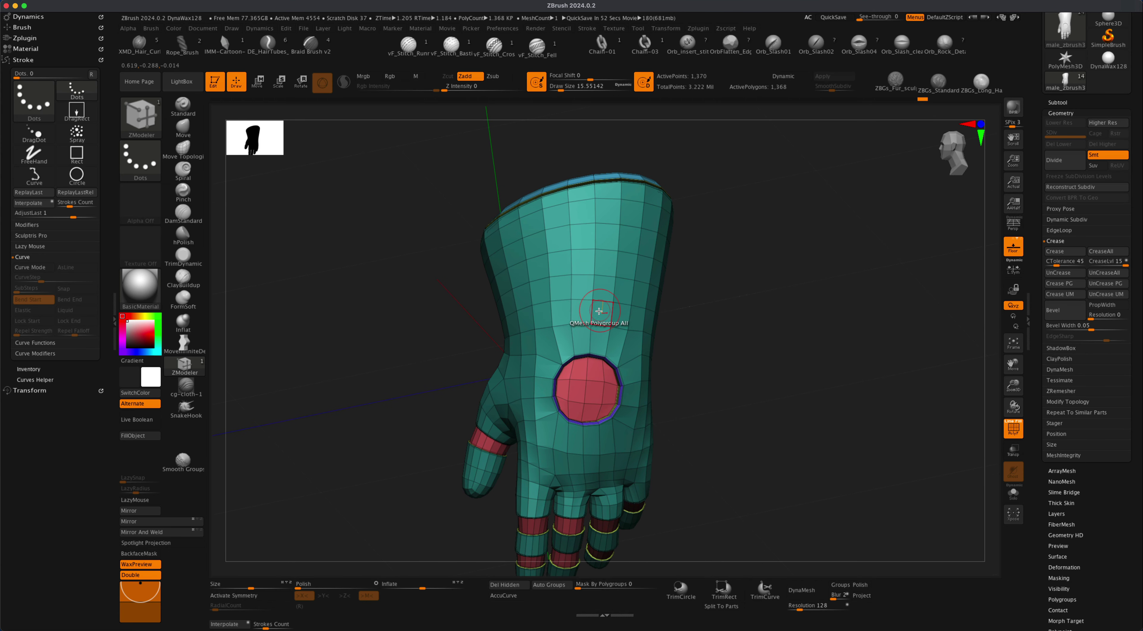
Step: Mark a two-by-four block of polygons on the cuff above the circular recess and raise it as a panel with QMesh
key(alt)
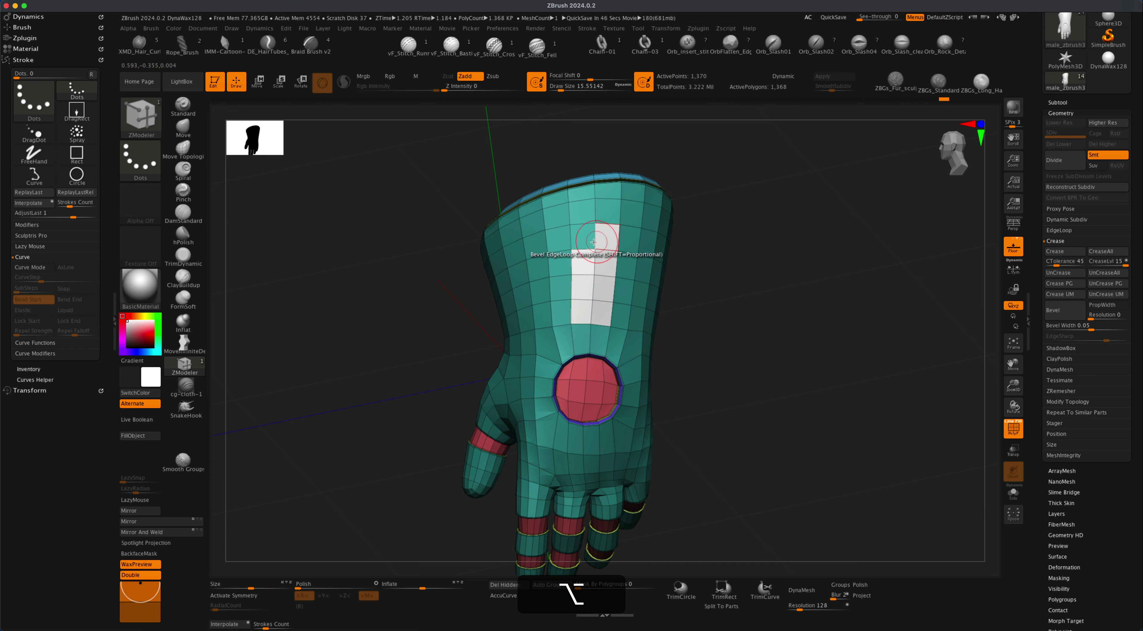
drag(700, 257, 730, 266)
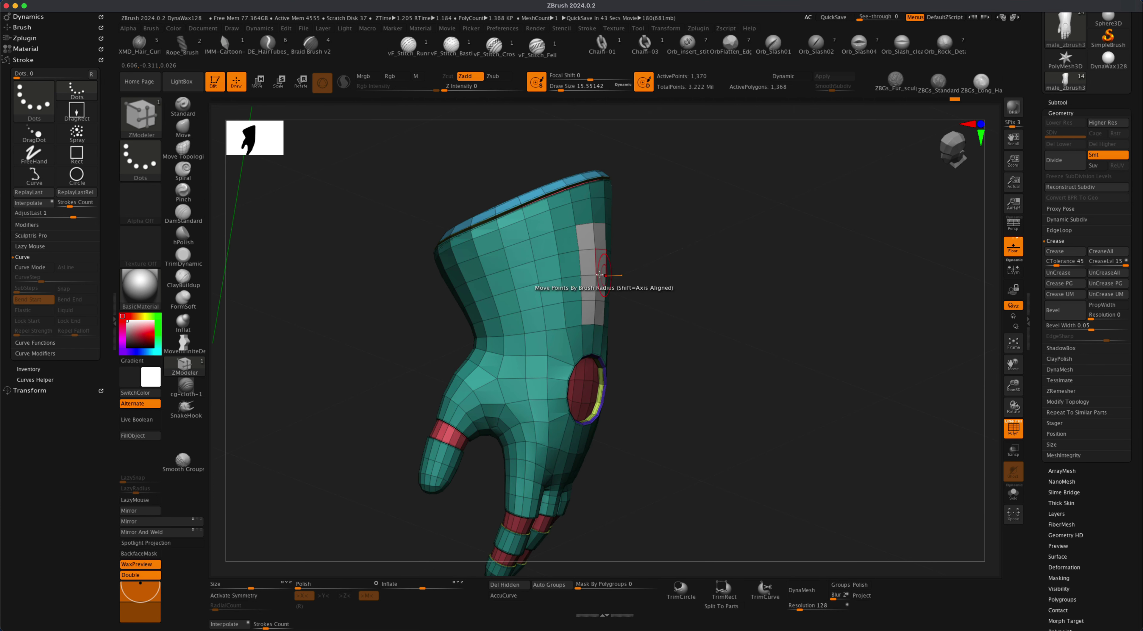
key(space)
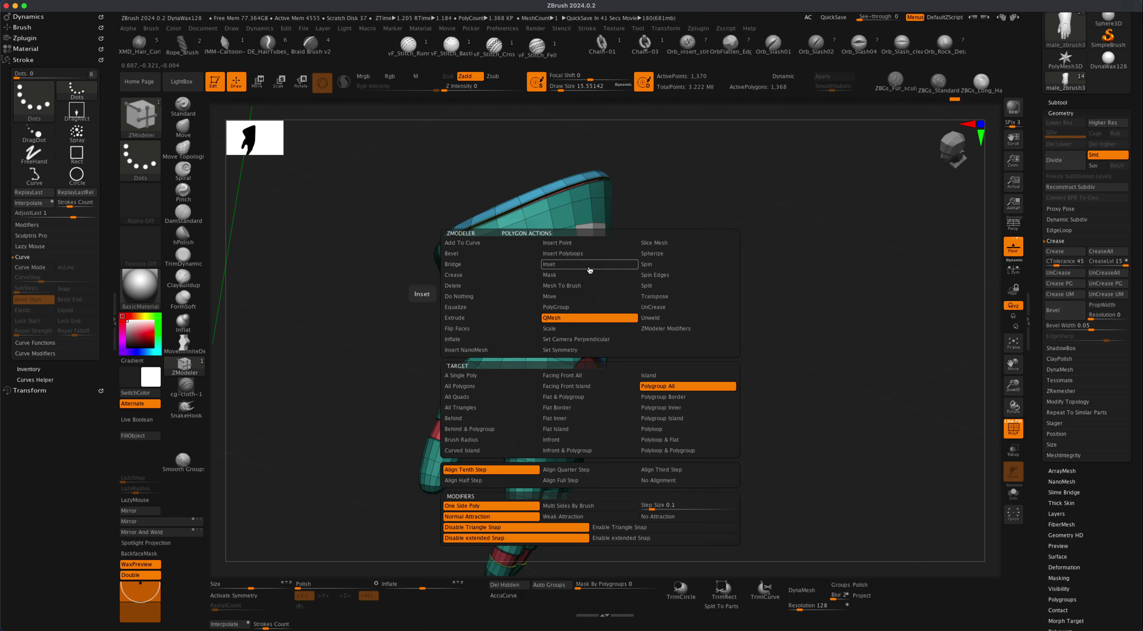
click(589, 264)
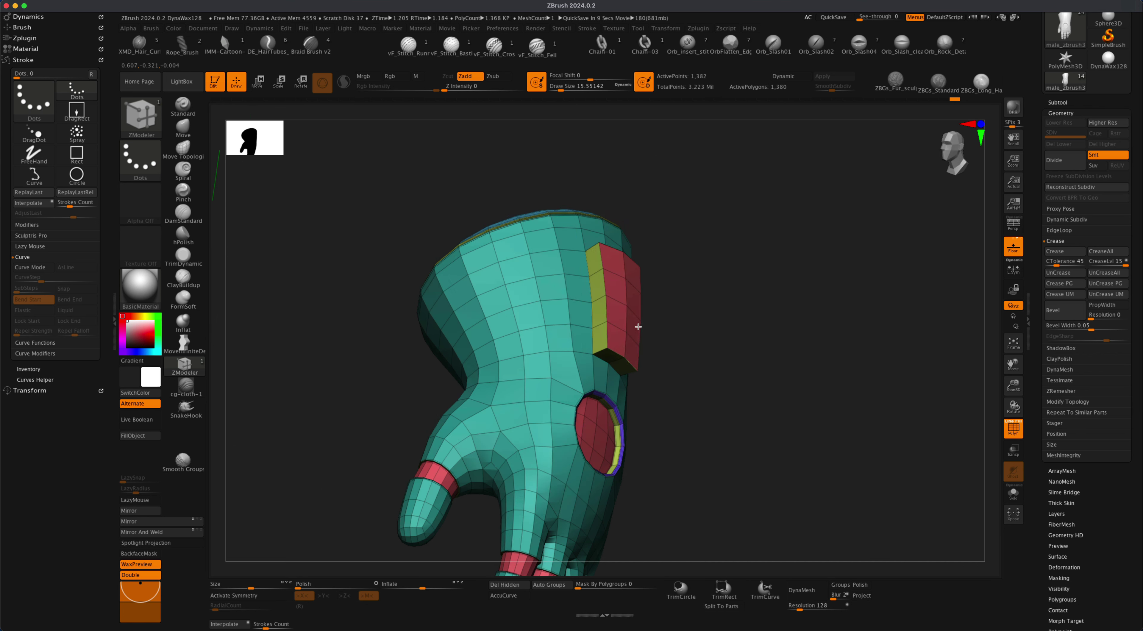
Step: Bevel the raised panel's outer rim using the Bevel edge action with the EdgeLoop Complete target
drag(625, 328, 704, 333)
alt+right_drag(704, 333, 656, 317)
key(space)
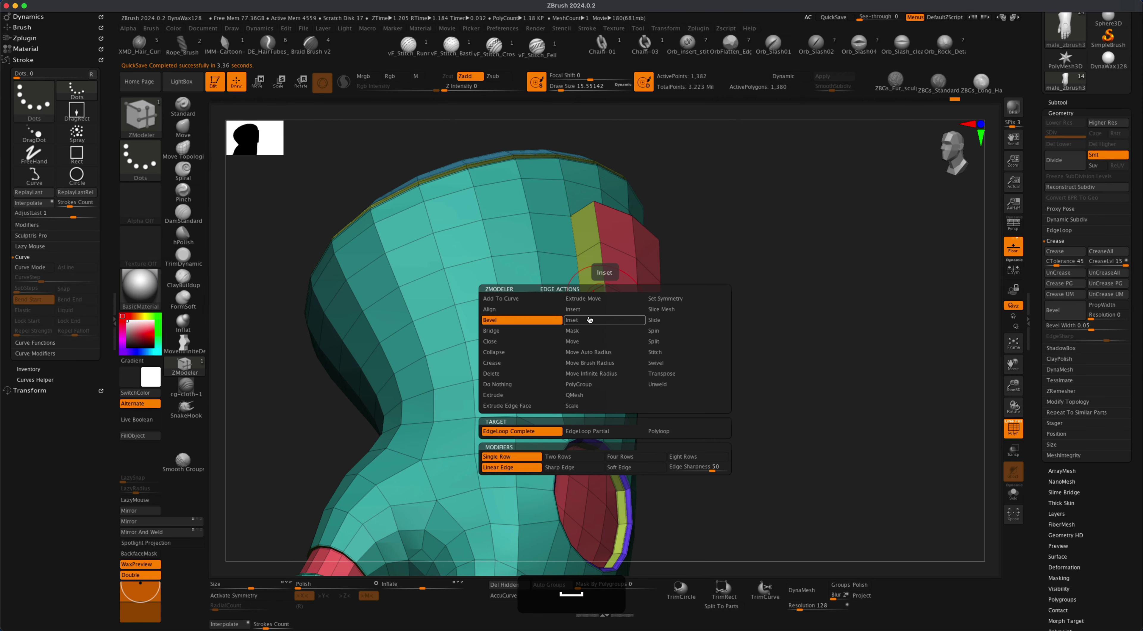
click(589, 319)
drag(600, 306, 611, 306)
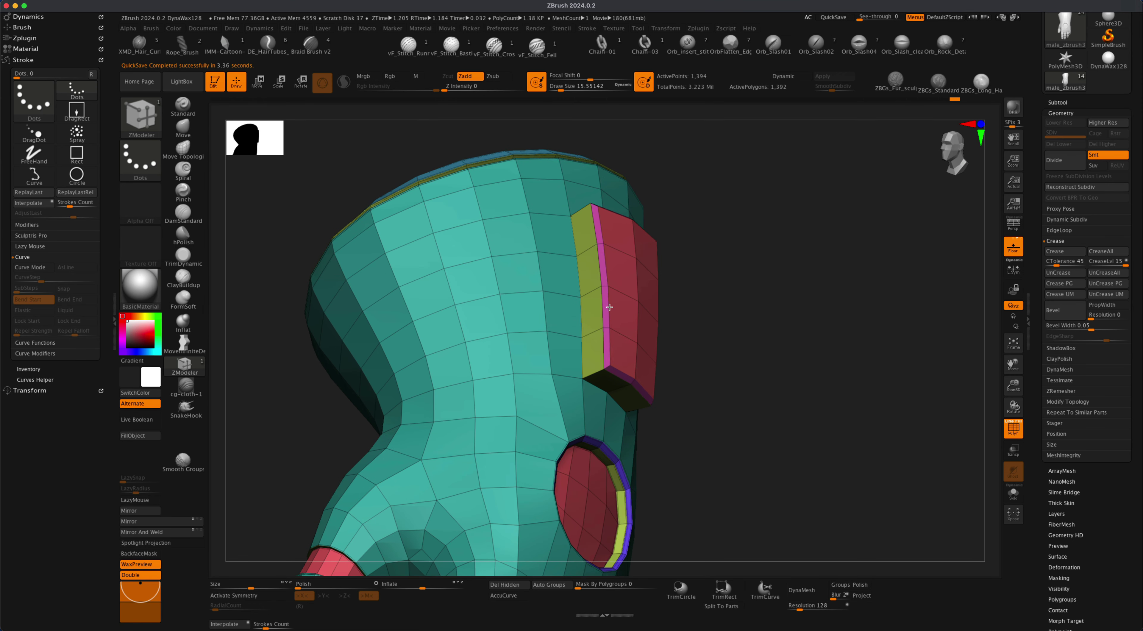
Step: Inset each of the eight polygons on the raised panel's face individually with the Inset action set to Inset Each Poly
right_drag(610, 307, 606, 333)
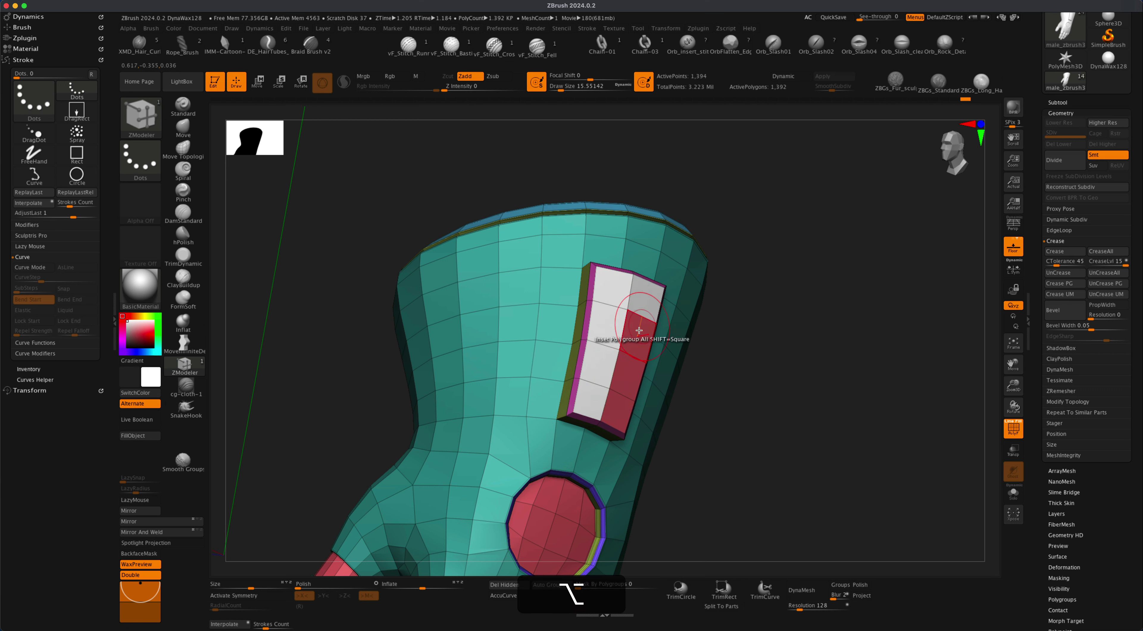
key(space)
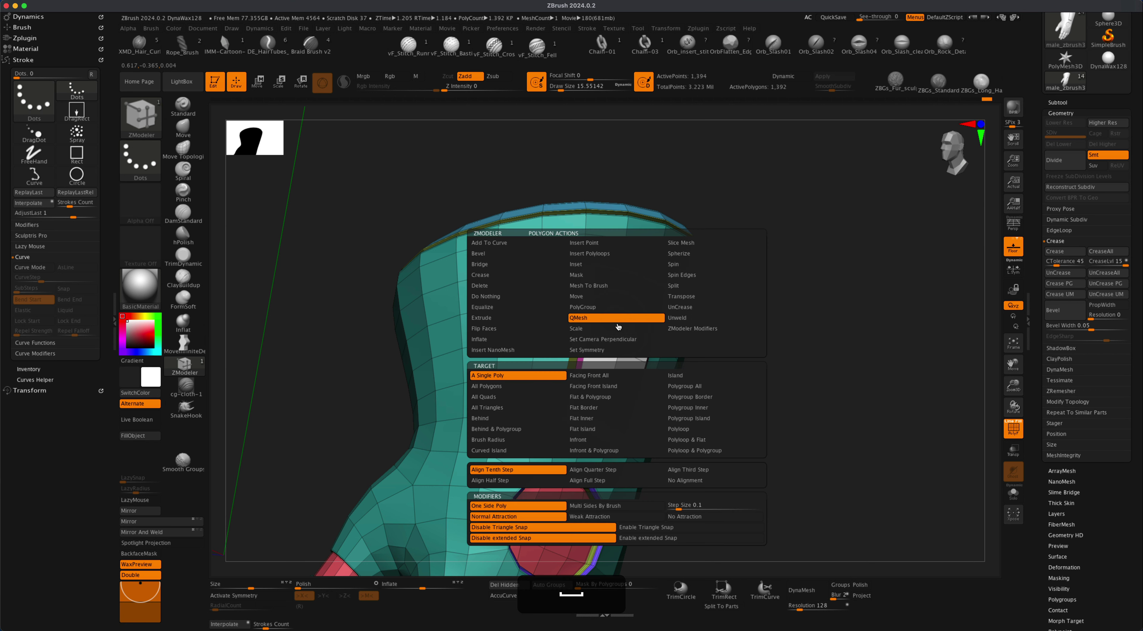
click(600, 265)
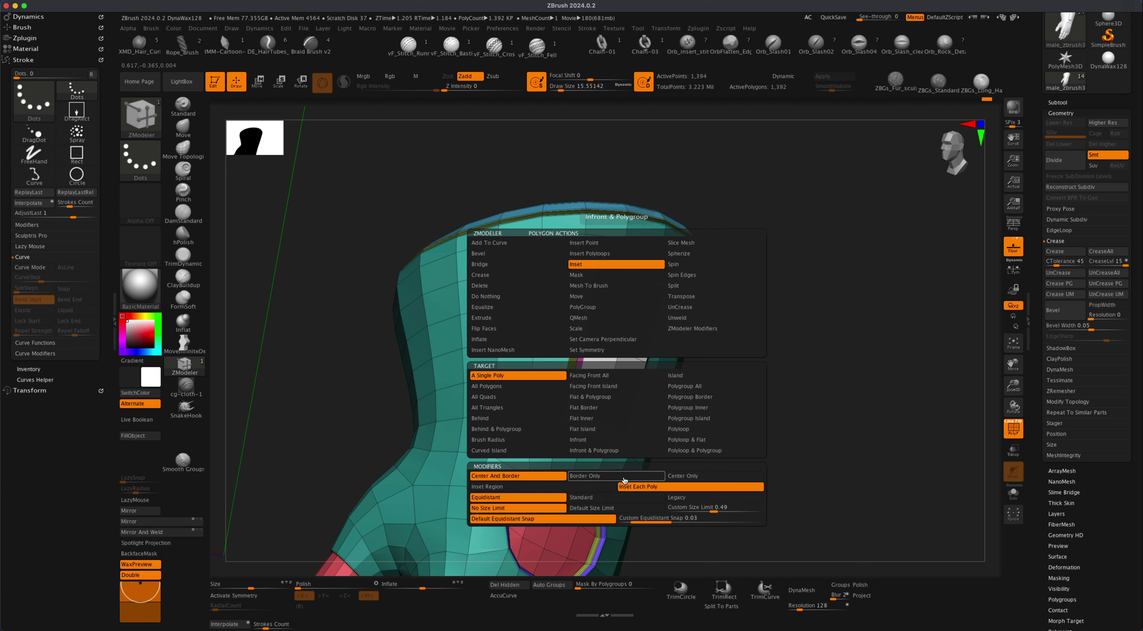
click(650, 488)
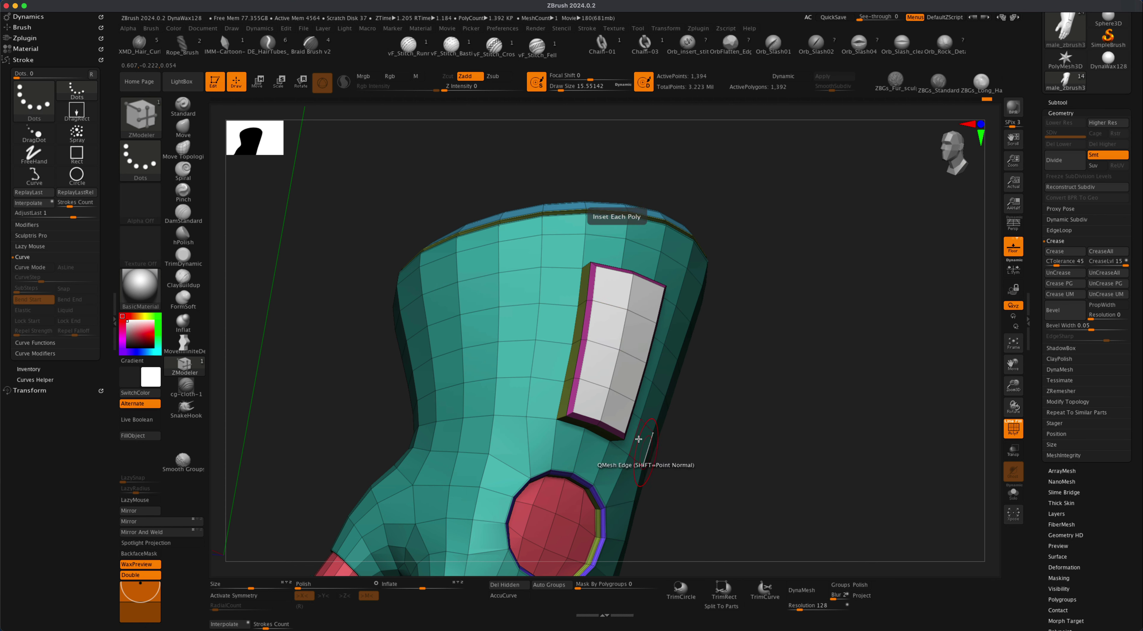
drag(636, 329, 618, 350)
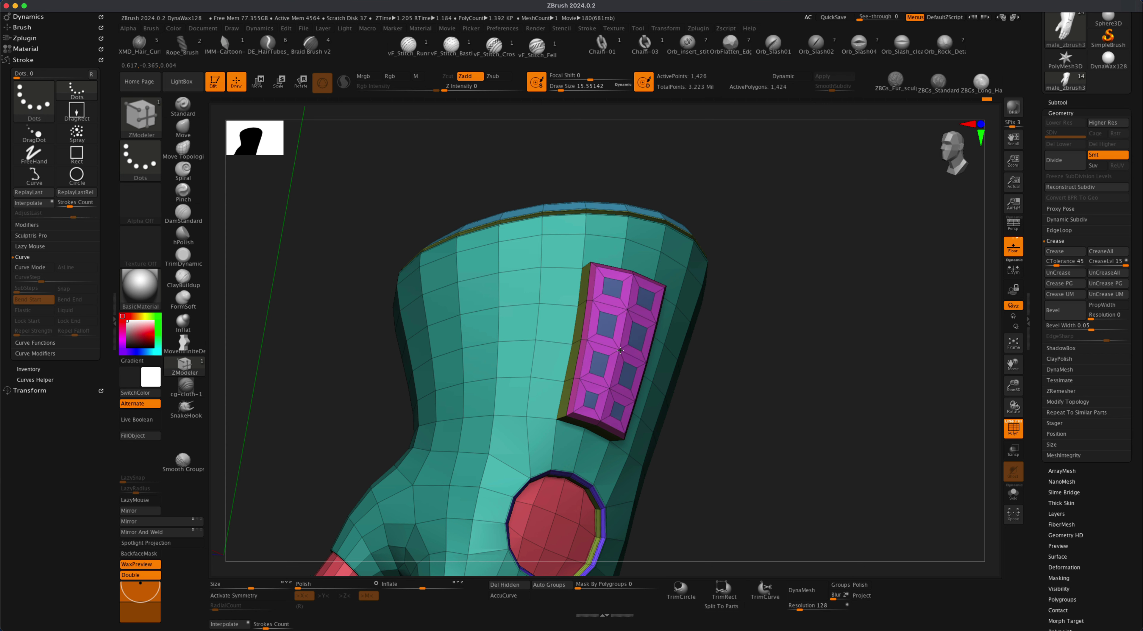
Step: Push the eight inset squares into the panel using QMesh with the Polygroup All target, and hide the polyframe
key(space)
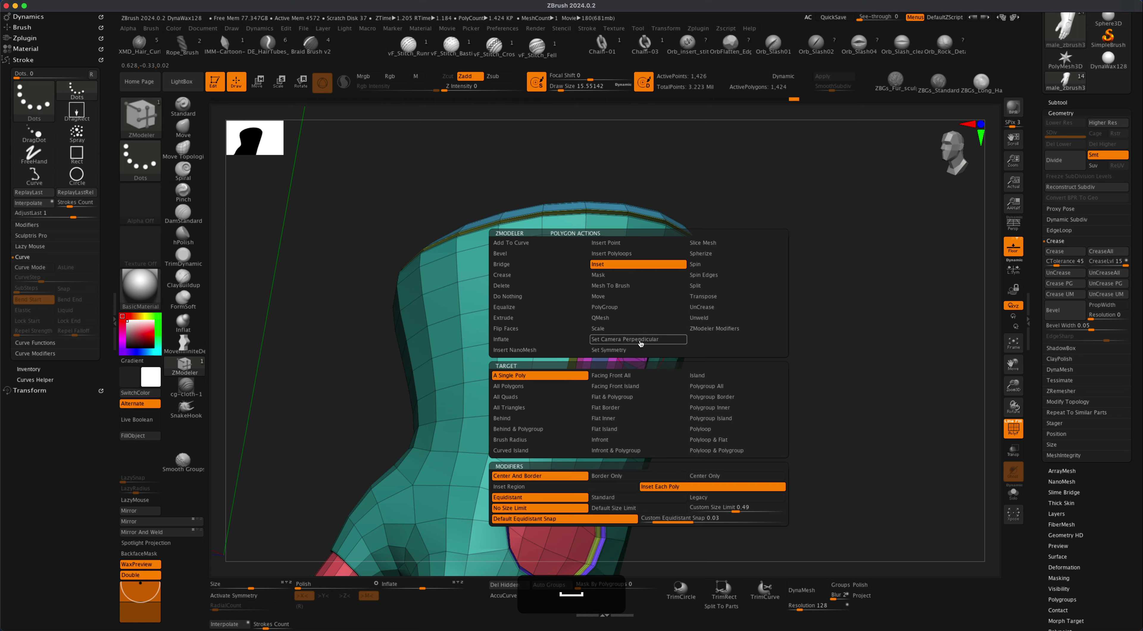
click(620, 318)
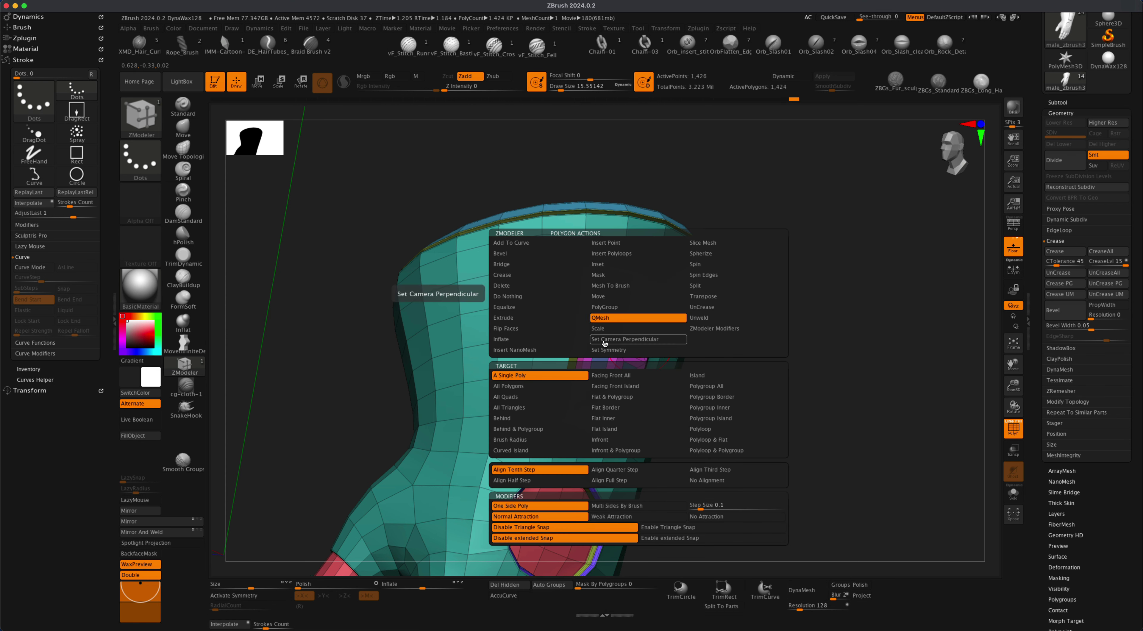
click(696, 387)
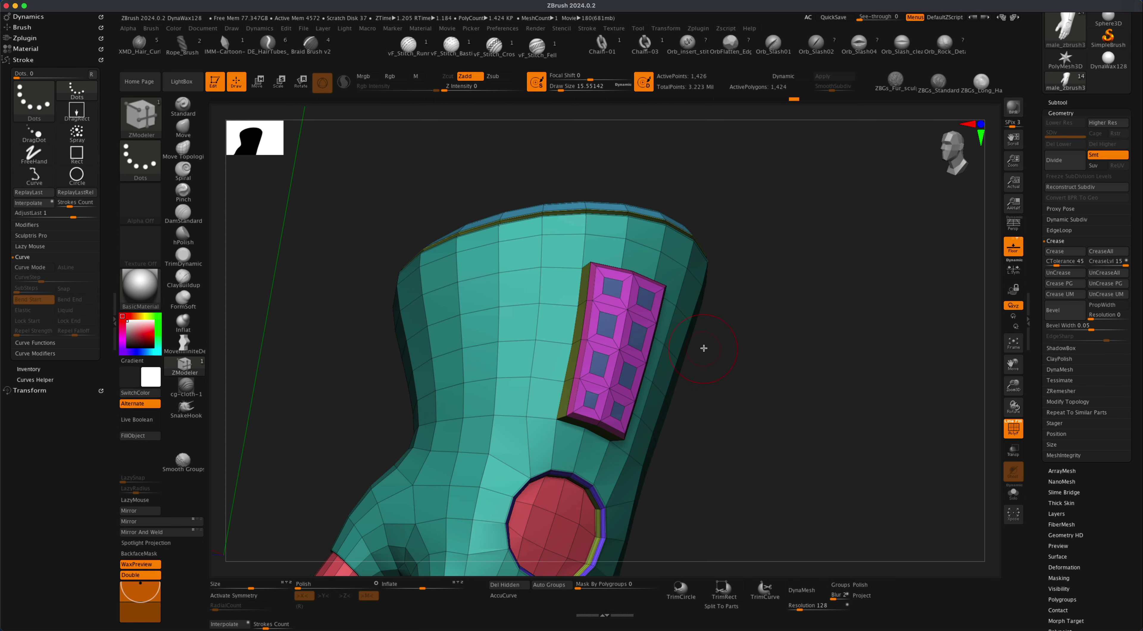
drag(704, 344, 766, 354)
drag(636, 339, 628, 340)
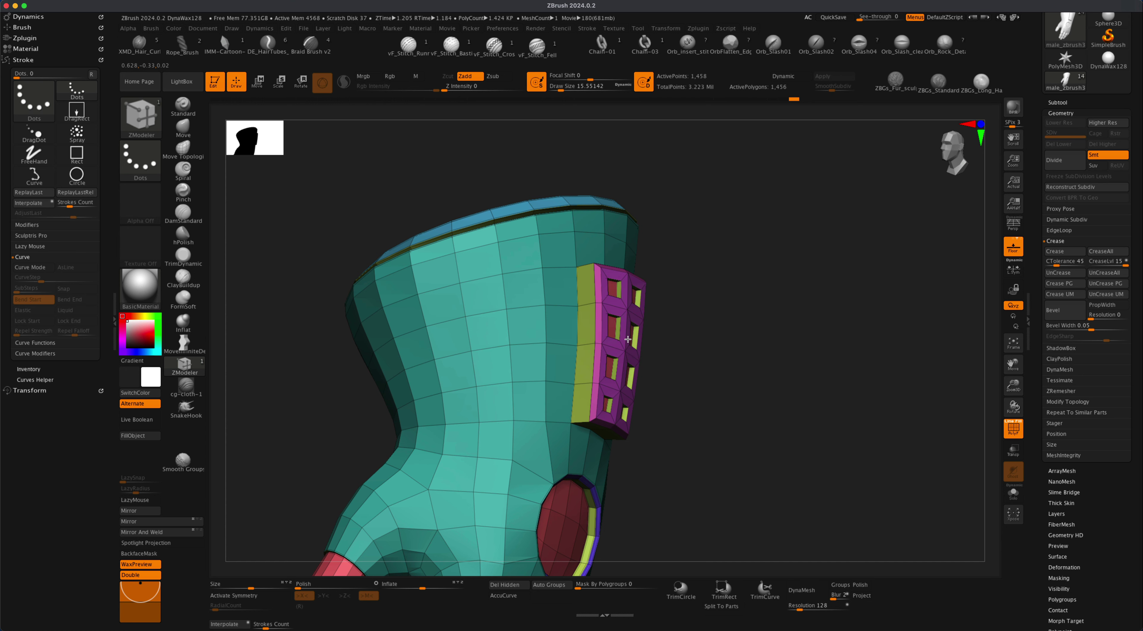
mouse_move(760, 373)
alt+mouse_down()
mouse_move(734, 291)
mouse_move(727, 331)
mouse_move(732, 322)
mouse_move(753, 388)
mouse_move(758, 350)
mouse_move(717, 332)
mouse_move(755, 350)
mouse_move(745, 365)
mouse_move(736, 336)
mouse_move(742, 385)
mouse_move(744, 354)
mouse_move(761, 360)
alt+mouse_up()
click(1012, 428)
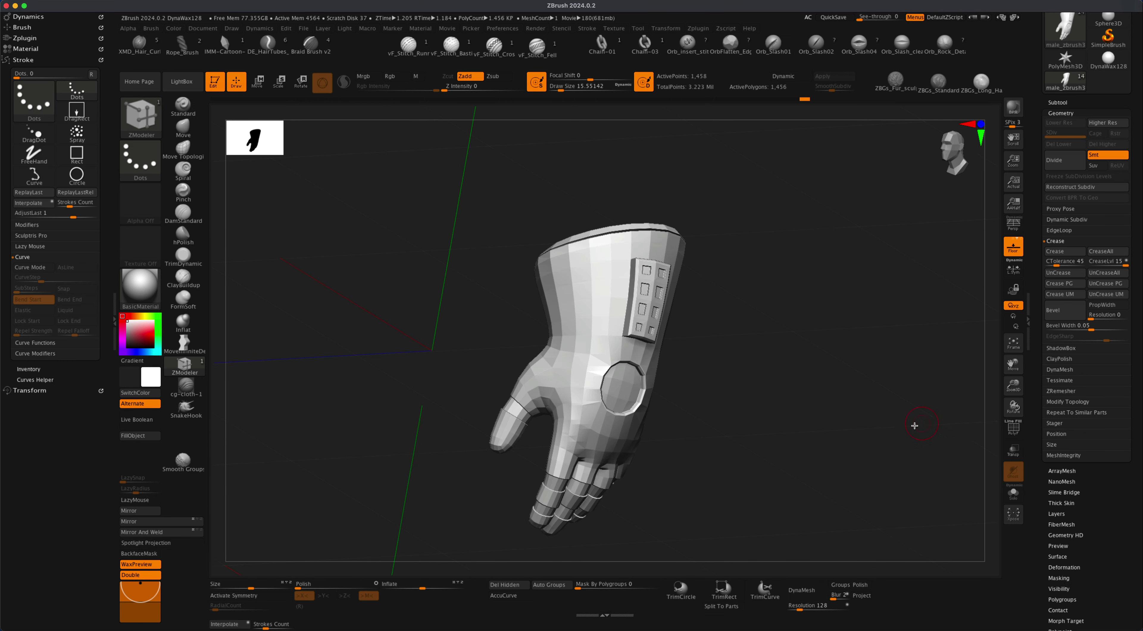
drag(913, 424, 931, 377)
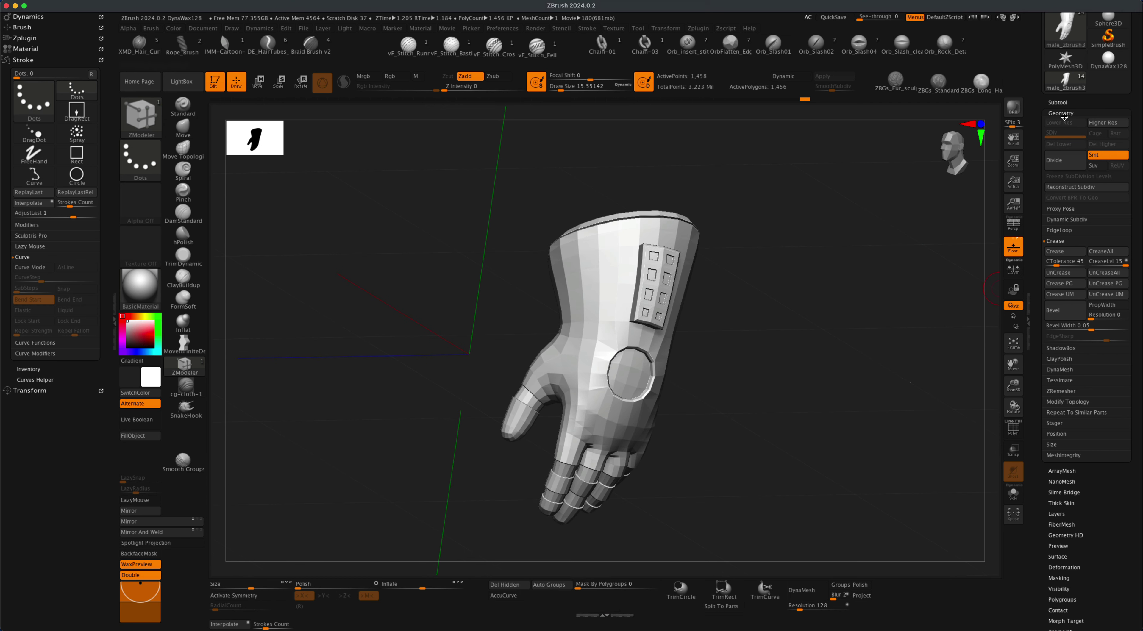
Step: Preview the smoothed glove with Dynamic Subdiv, inspect it from another angle, and switch the preview off again
click(1067, 220)
click(1068, 230)
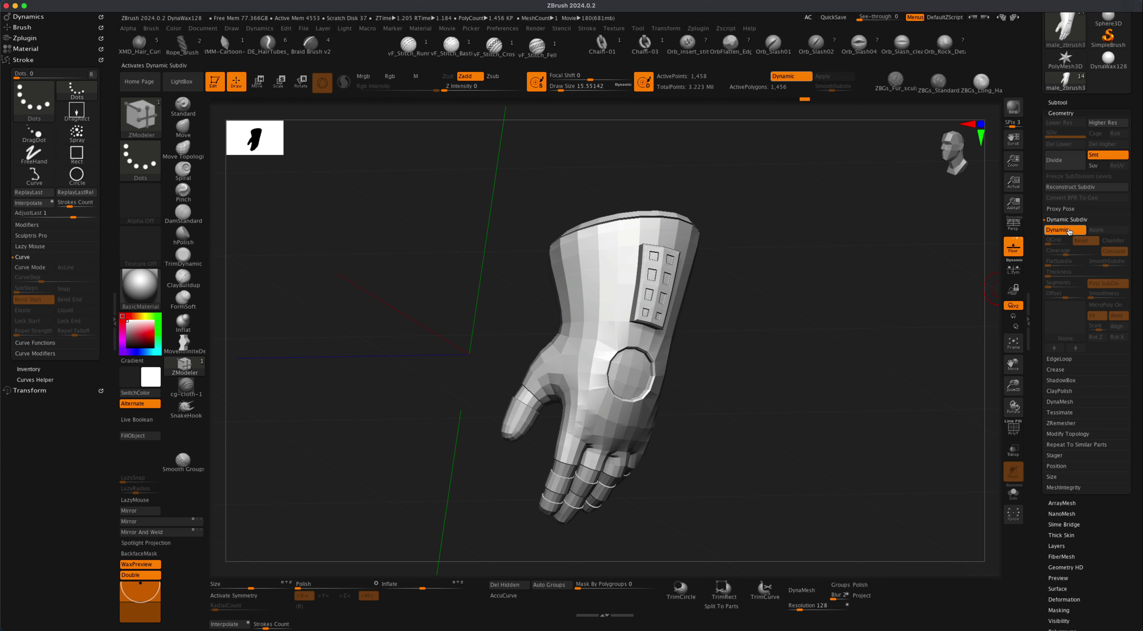
drag(825, 302, 808, 316)
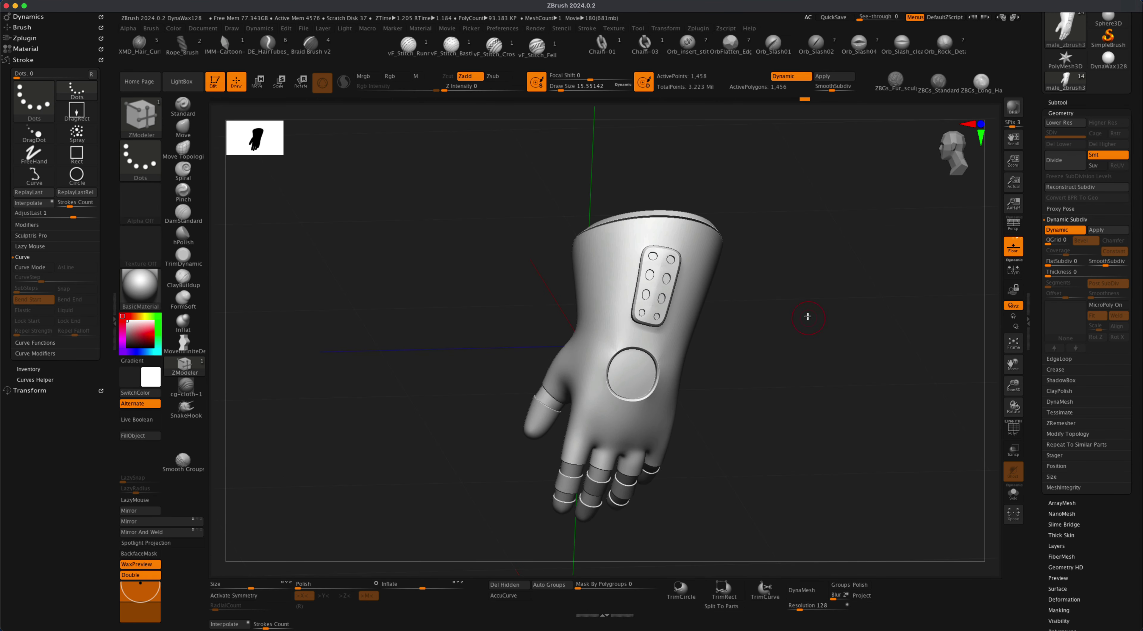
click(1070, 232)
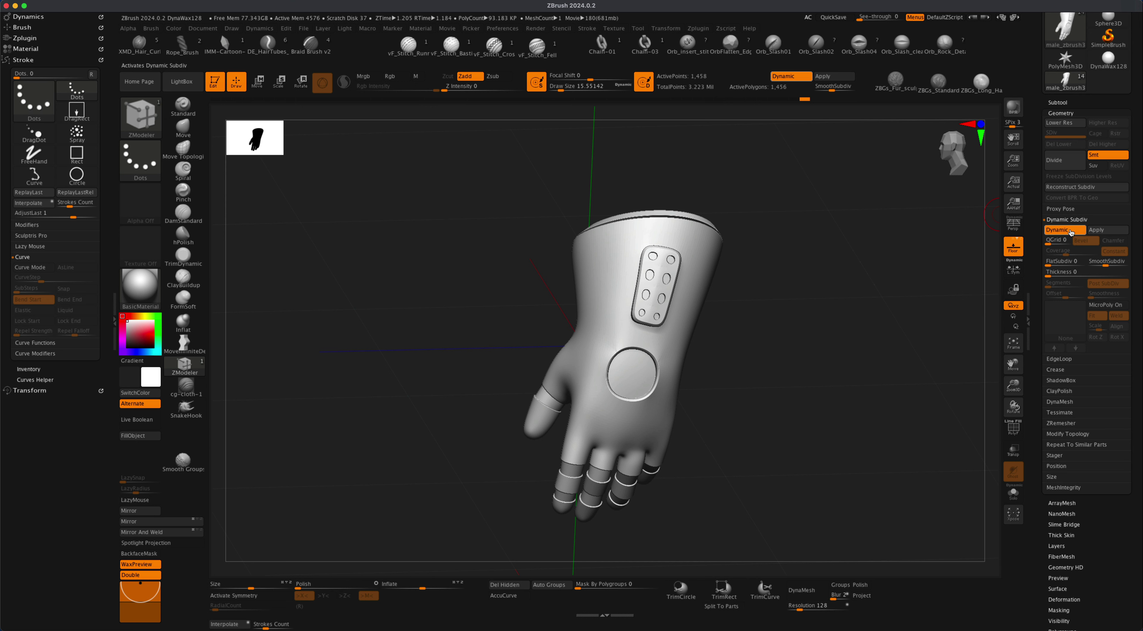
drag(902, 273, 892, 279)
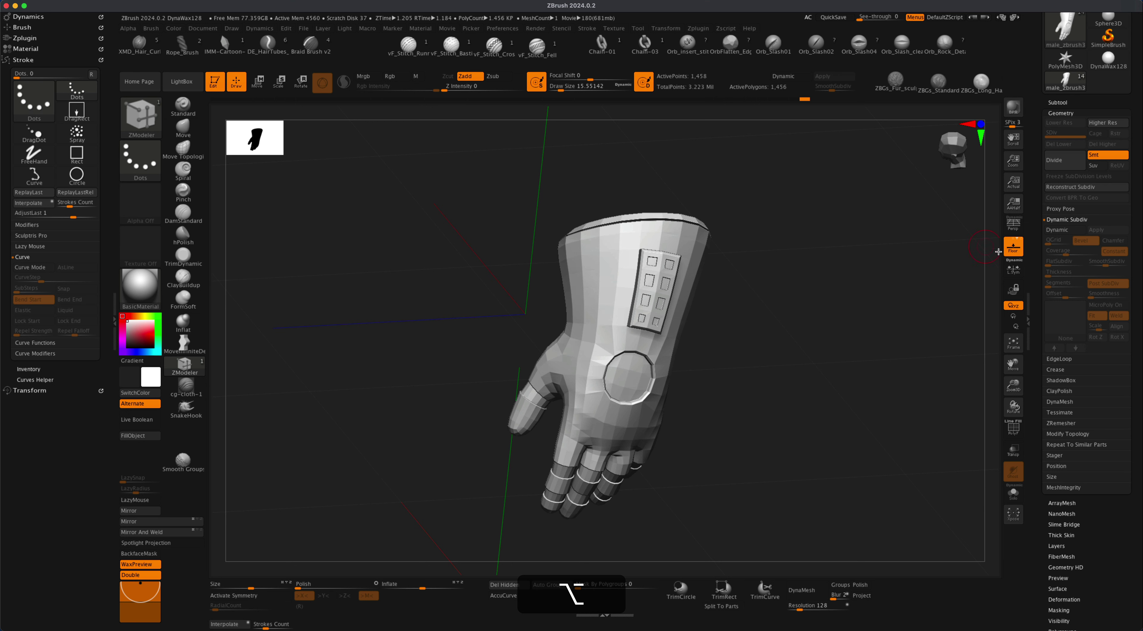
Step: Divide the glove's mesh up to subdivision level 6
scroll(1115, 475, up, 5)
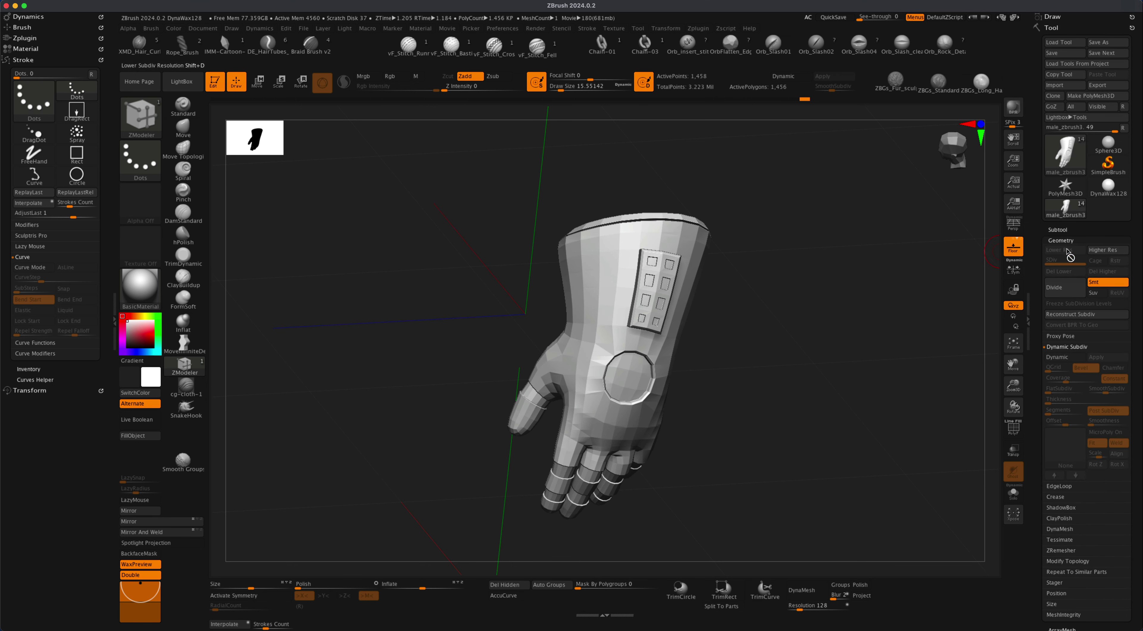
mouse_move(875, 304)
alt+mouse_down()
mouse_move(870, 321)
mouse_move(735, 331)
mouse_move(788, 331)
mouse_move(745, 332)
mouse_move(689, 358)
mouse_move(780, 352)
mouse_move(684, 326)
mouse_move(819, 353)
mouse_move(811, 365)
mouse_move(796, 359)
mouse_move(793, 340)
alt+mouse_up()
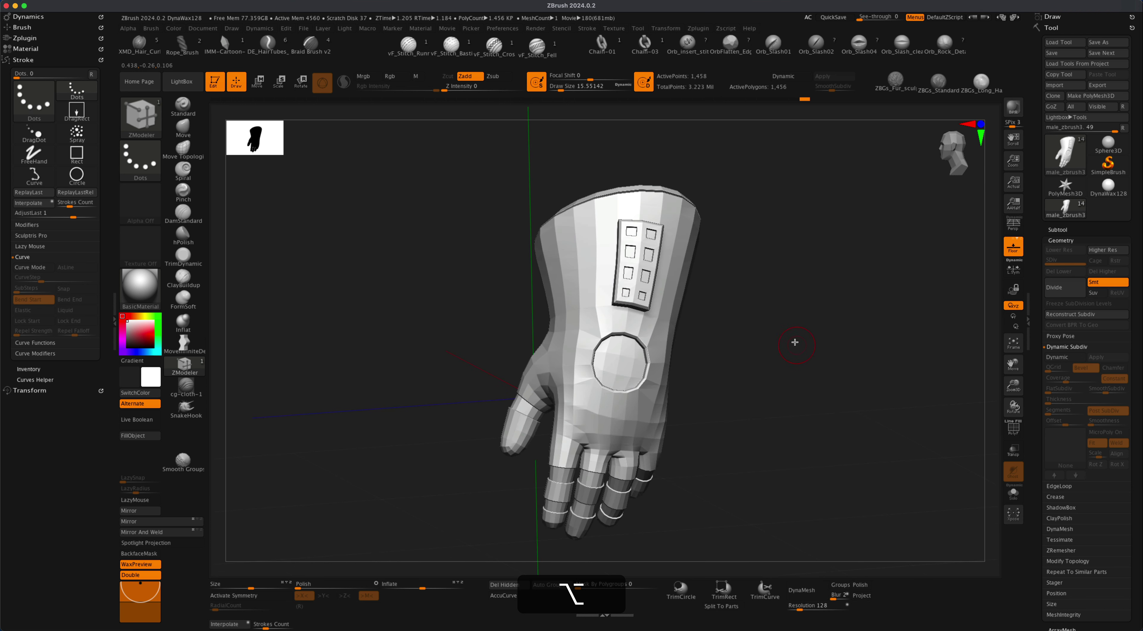
key(super)
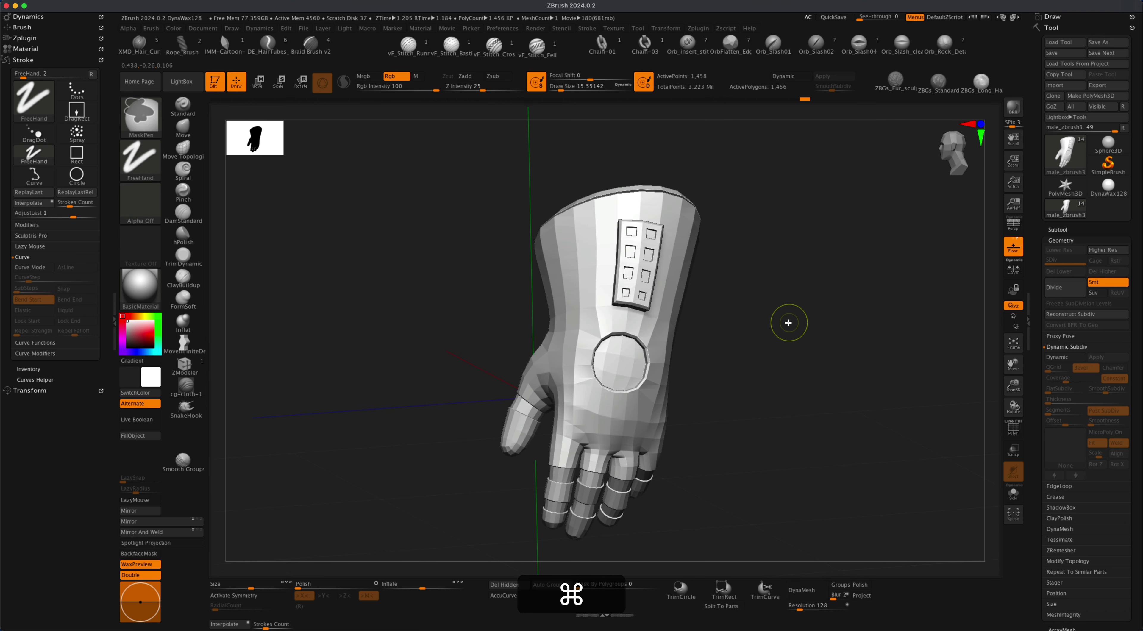
key(super+d)
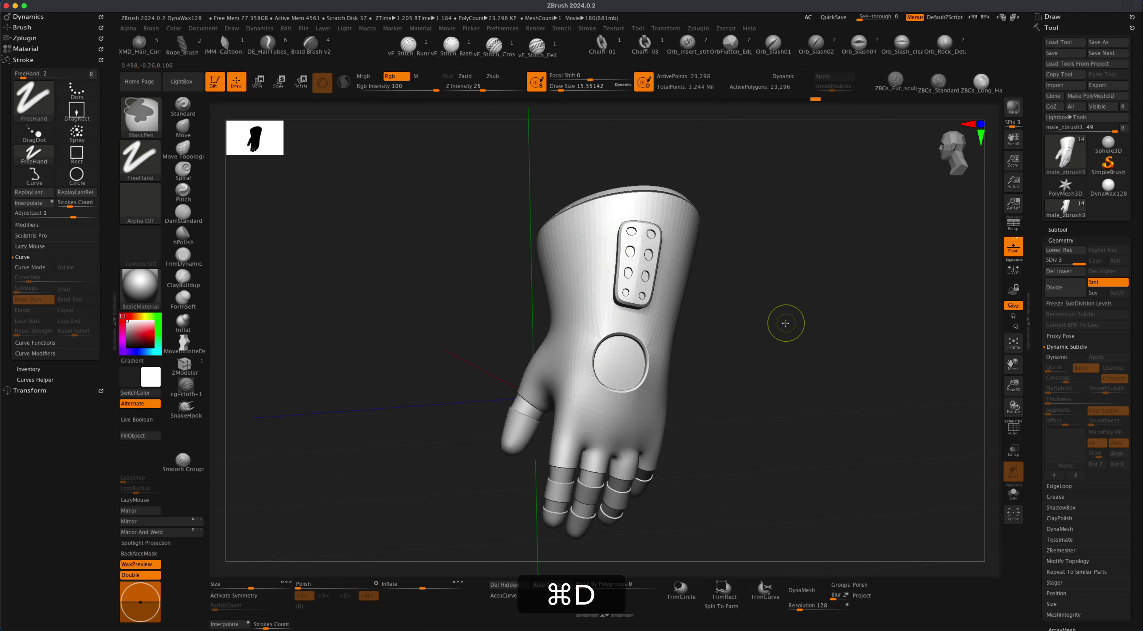
key(super+d)
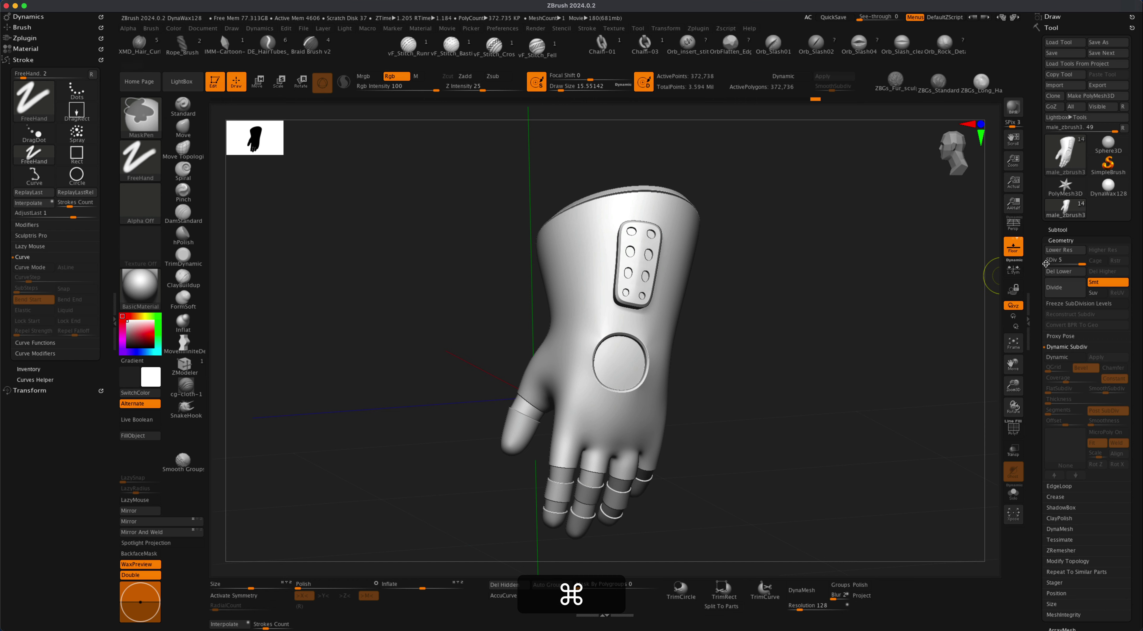
key(super+d)
Step: Switch to the Chisel brush with BrushTip 1 and bring the cuff into position for engraving
drag(818, 274, 734, 296)
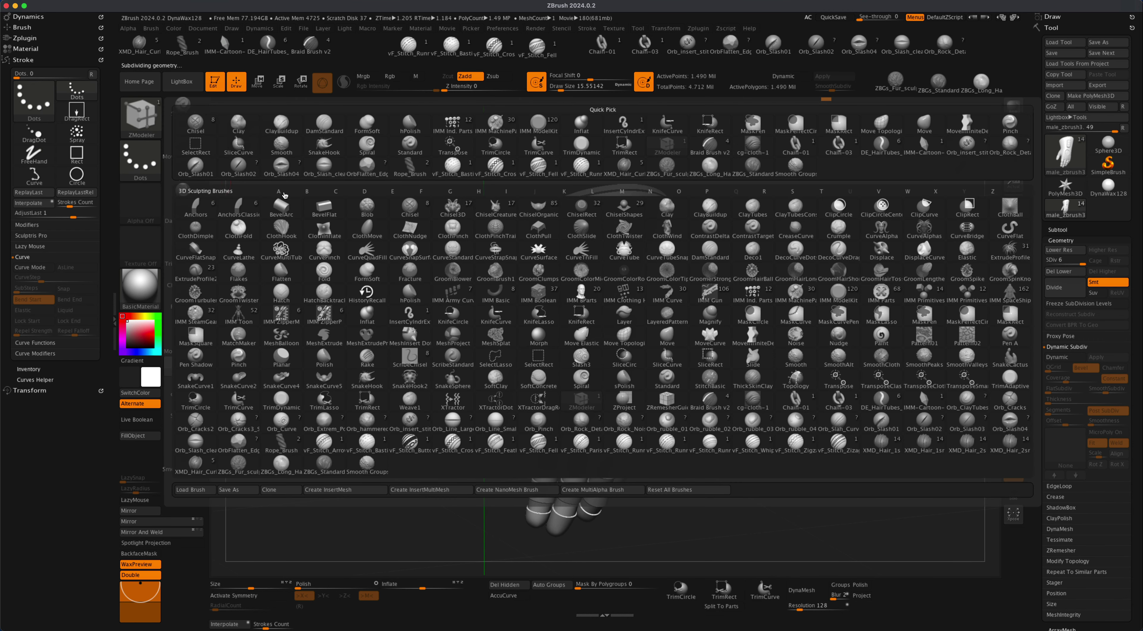
click(409, 211)
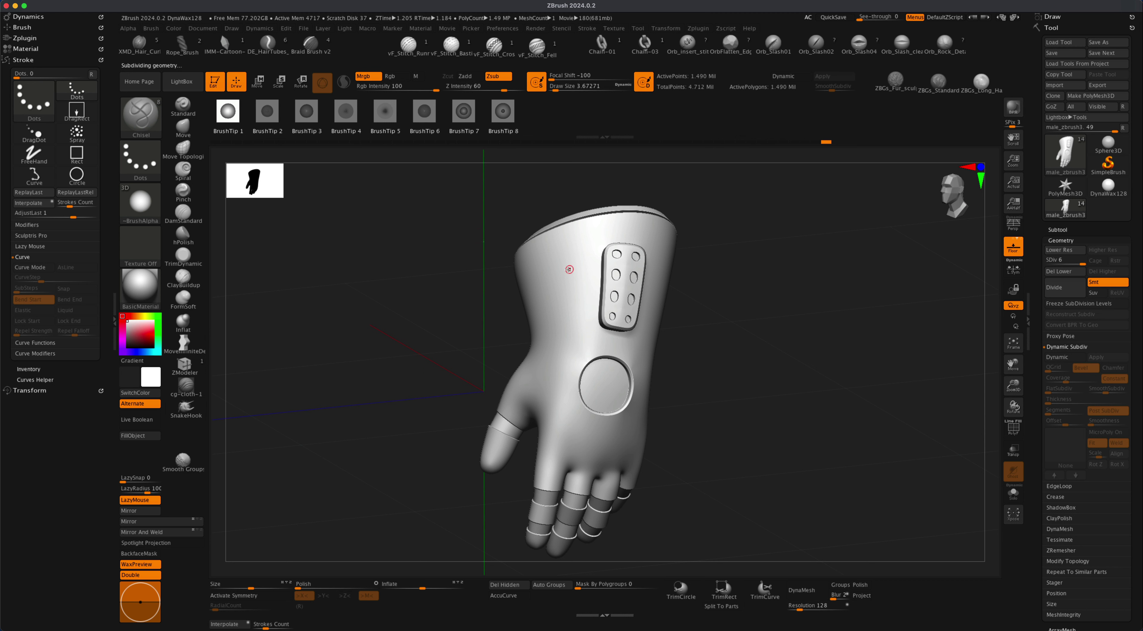
alt+drag(455, 302, 452, 297)
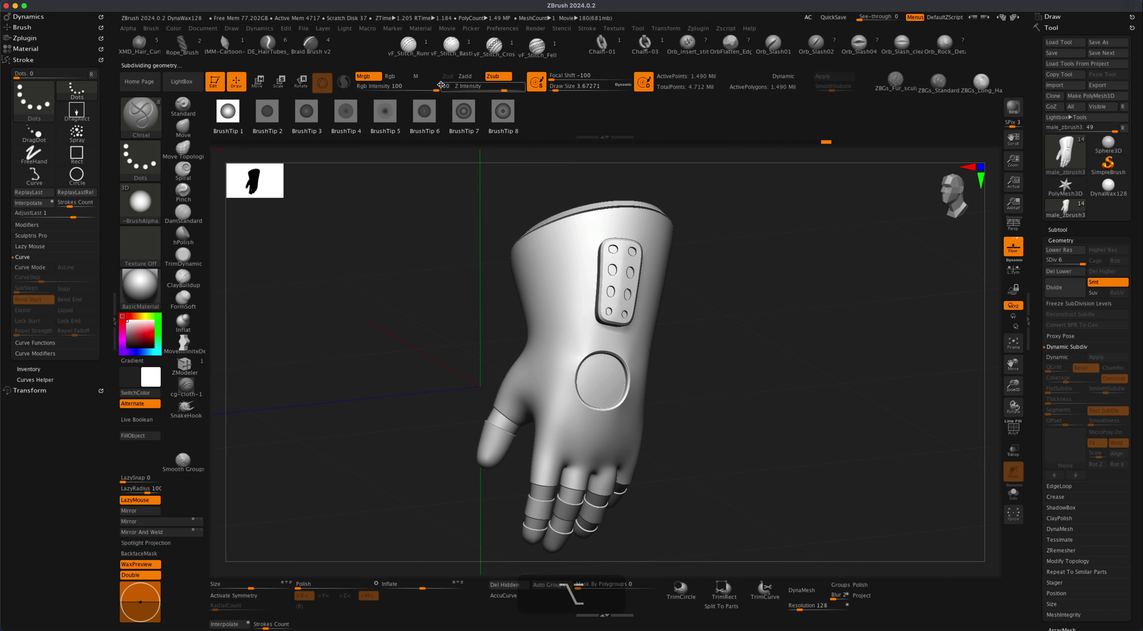
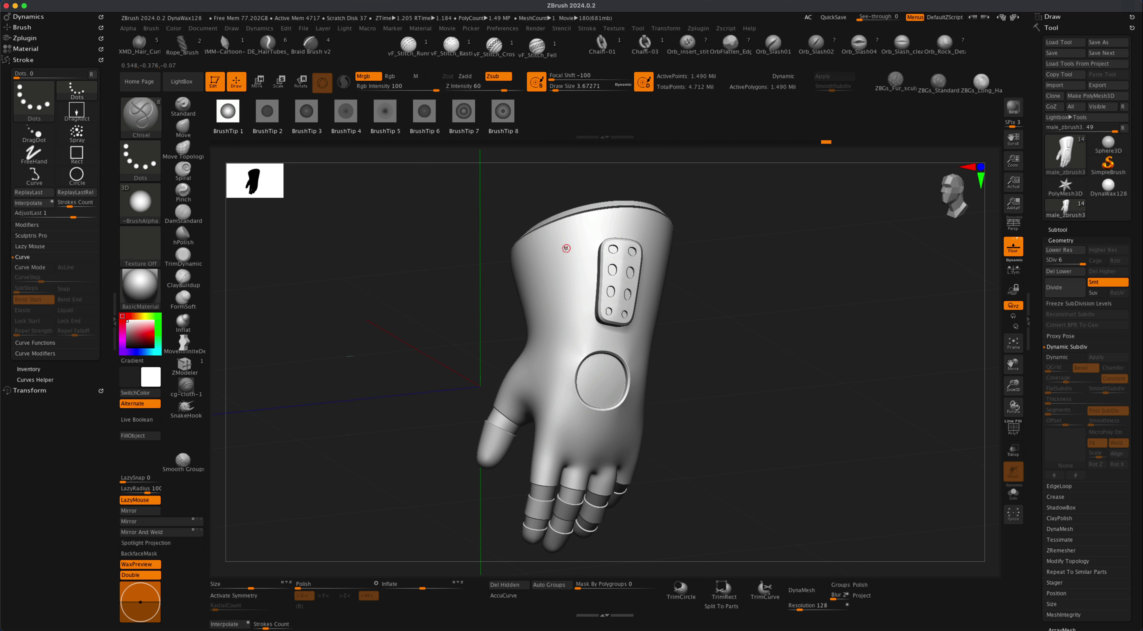
drag(568, 239, 560, 346)
drag(535, 406, 535, 407)
mouse_move(714, 309)
mouse_down()
mouse_move(745, 311)
mouse_move(705, 314)
mouse_up()
key(super+z)
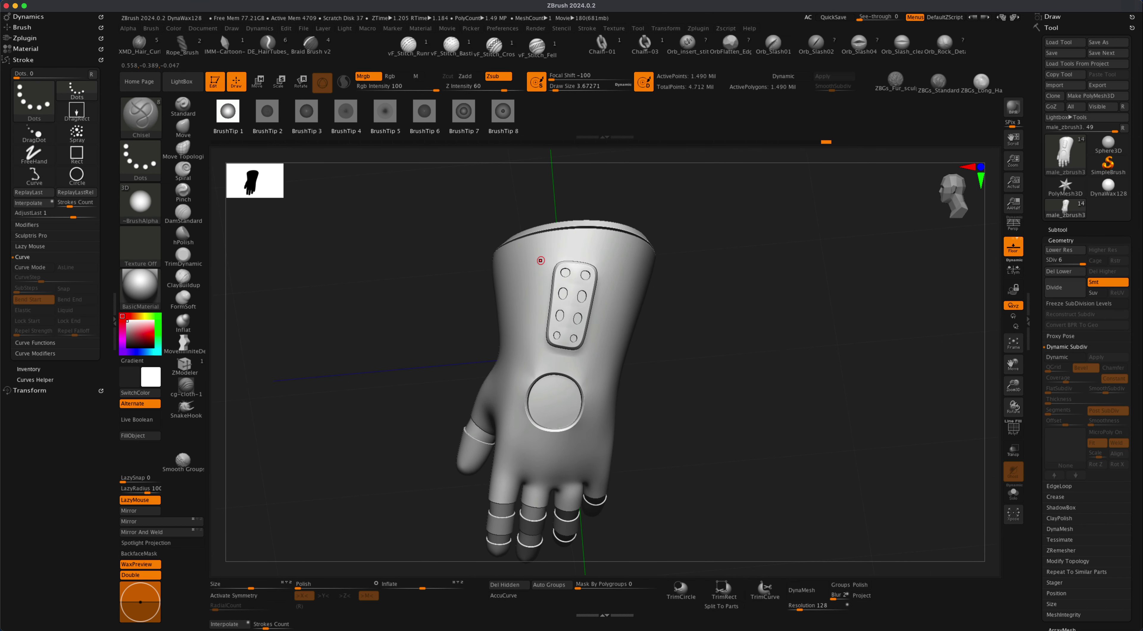
drag(664, 295, 616, 274)
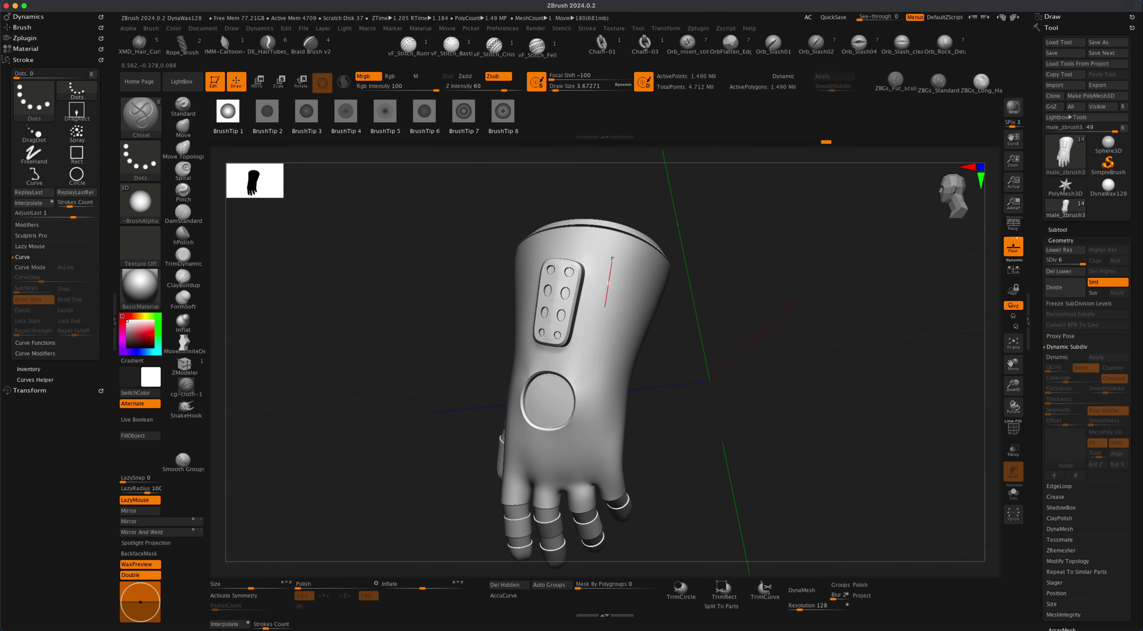
drag(592, 368, 591, 371)
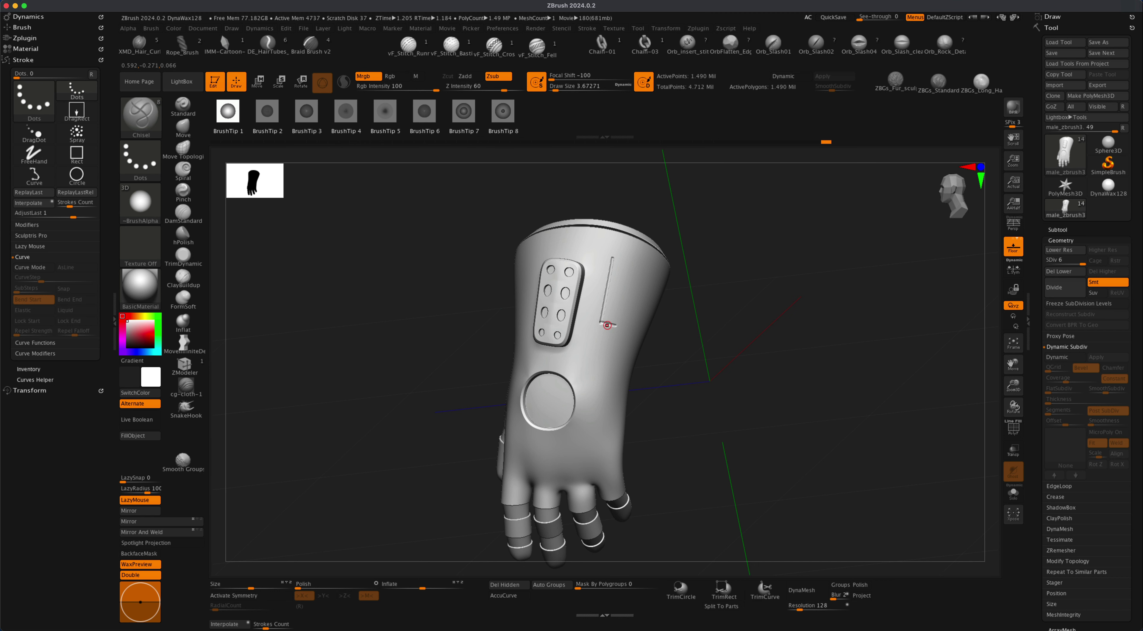
alt+drag(695, 341, 699, 371)
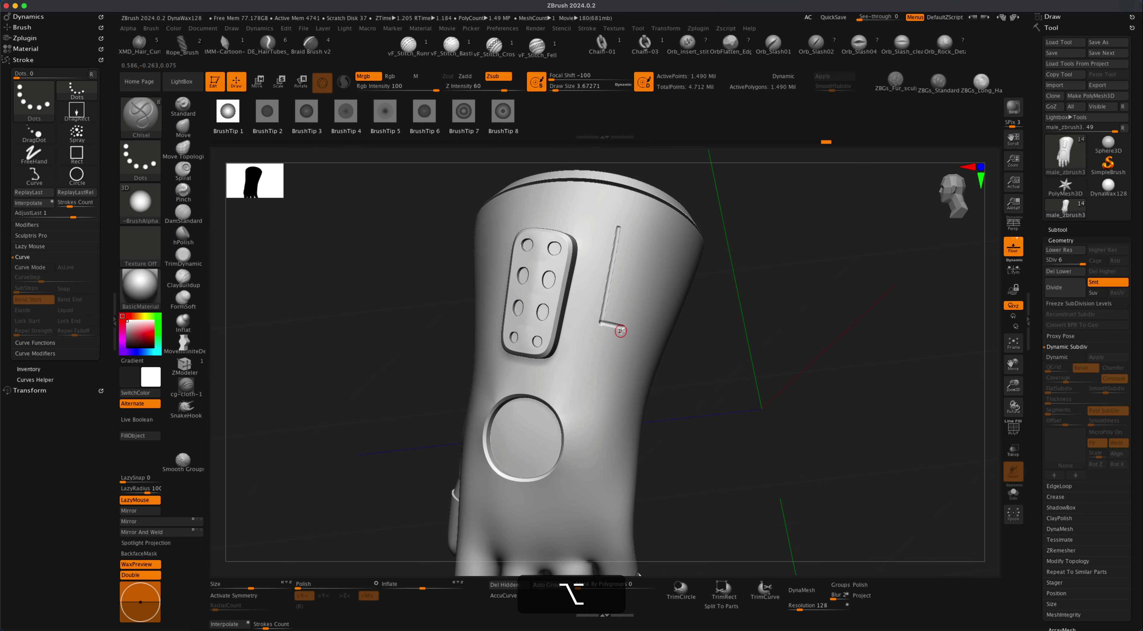
drag(623, 328, 608, 396)
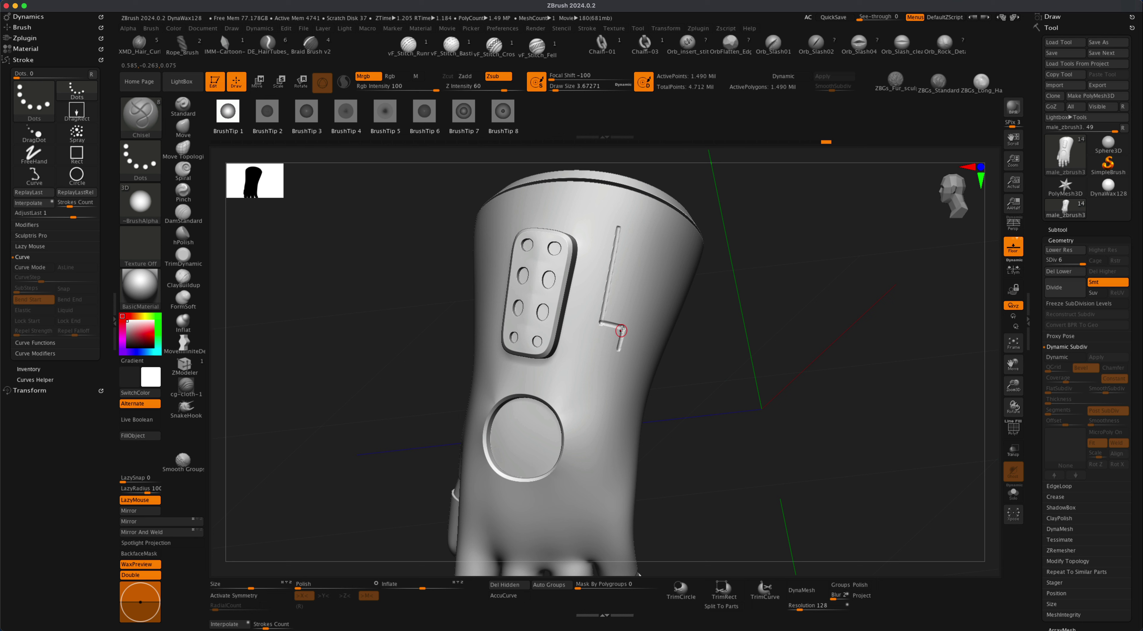
drag(707, 348, 707, 334)
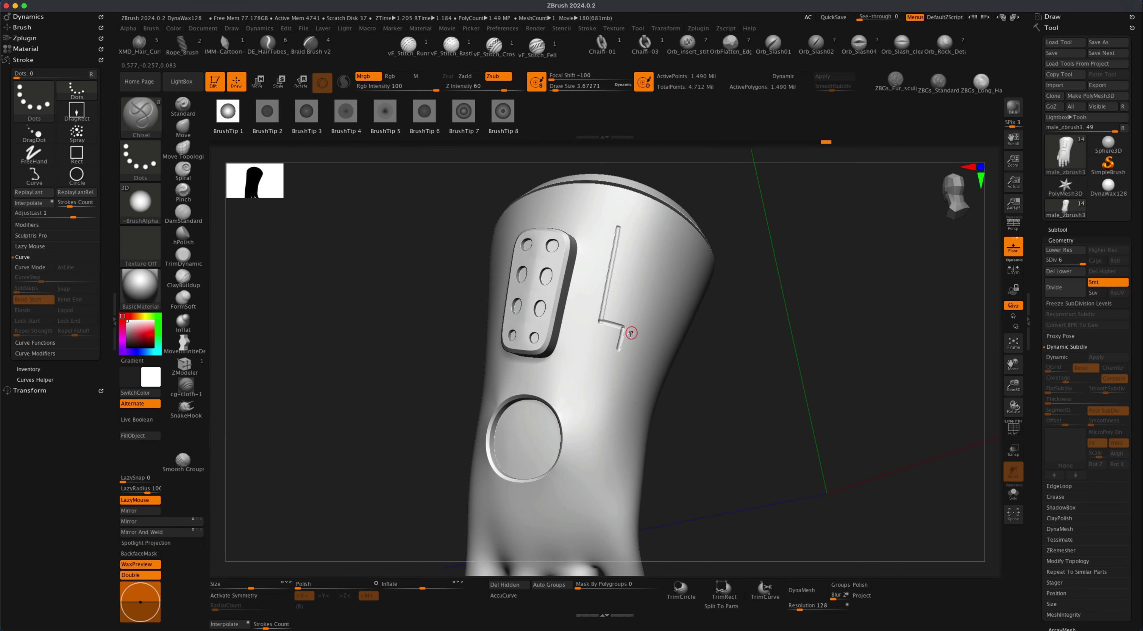
key(super+z)
key(super+z)
alt+drag(730, 372, 711, 373)
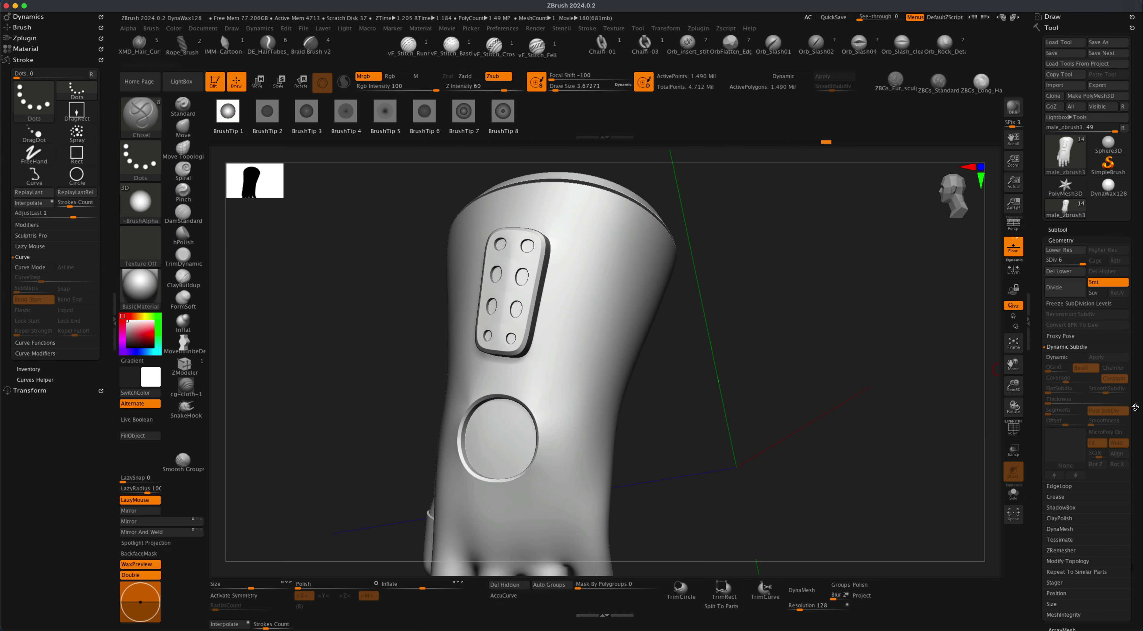
Step: Store a morph target for the glove's current shape
scroll(1140, 329, down, 5)
scroll(1140, 329, down, 2)
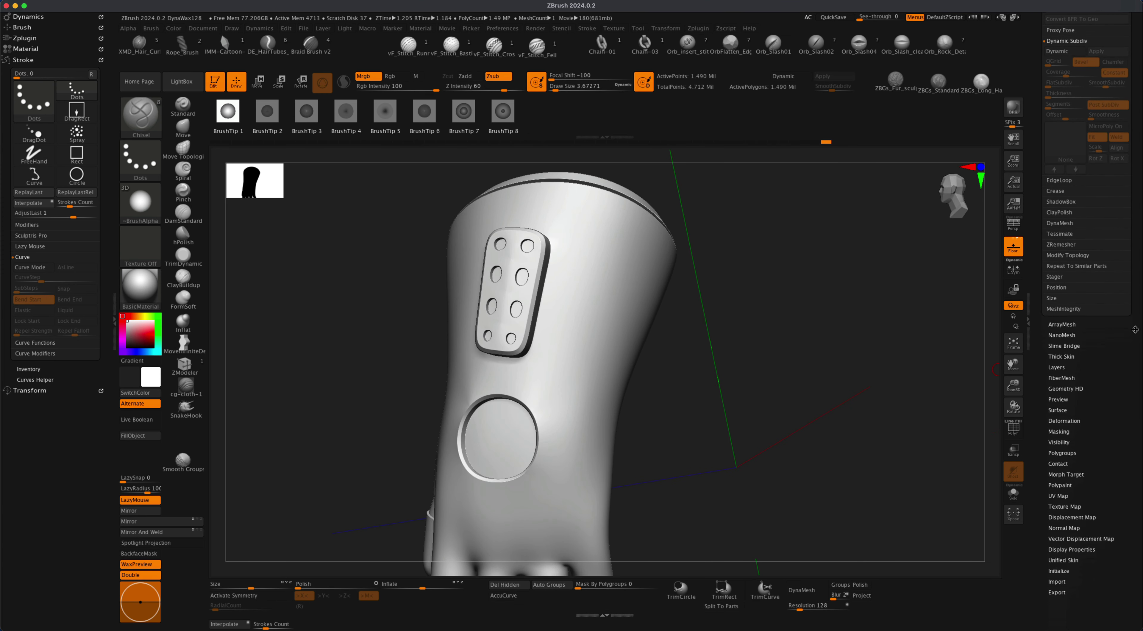
click(1067, 474)
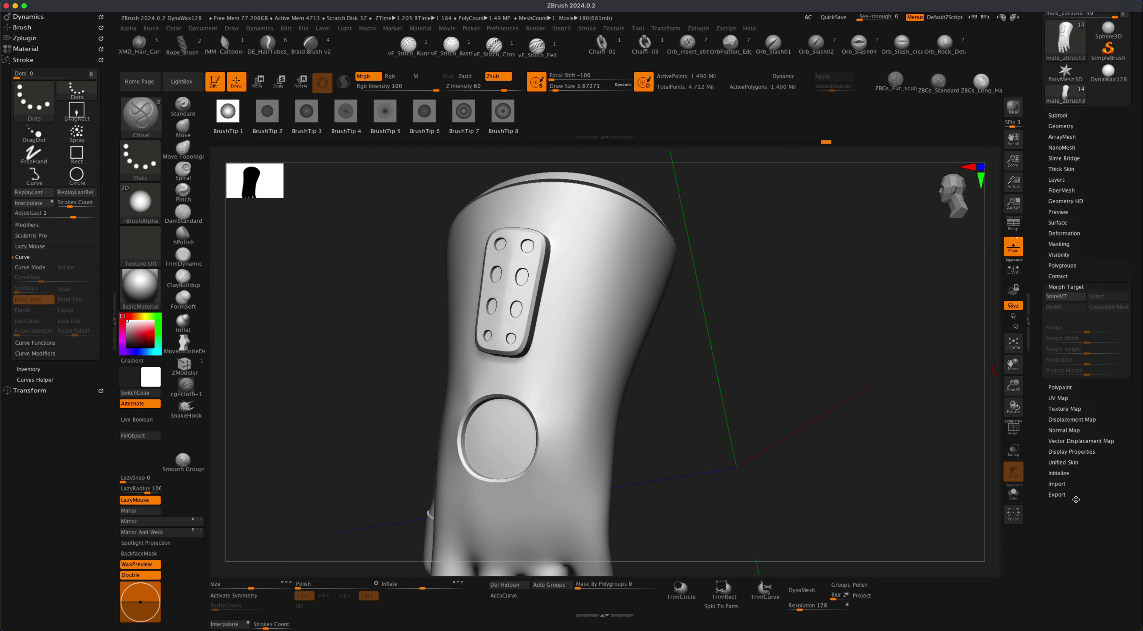
click(1064, 297)
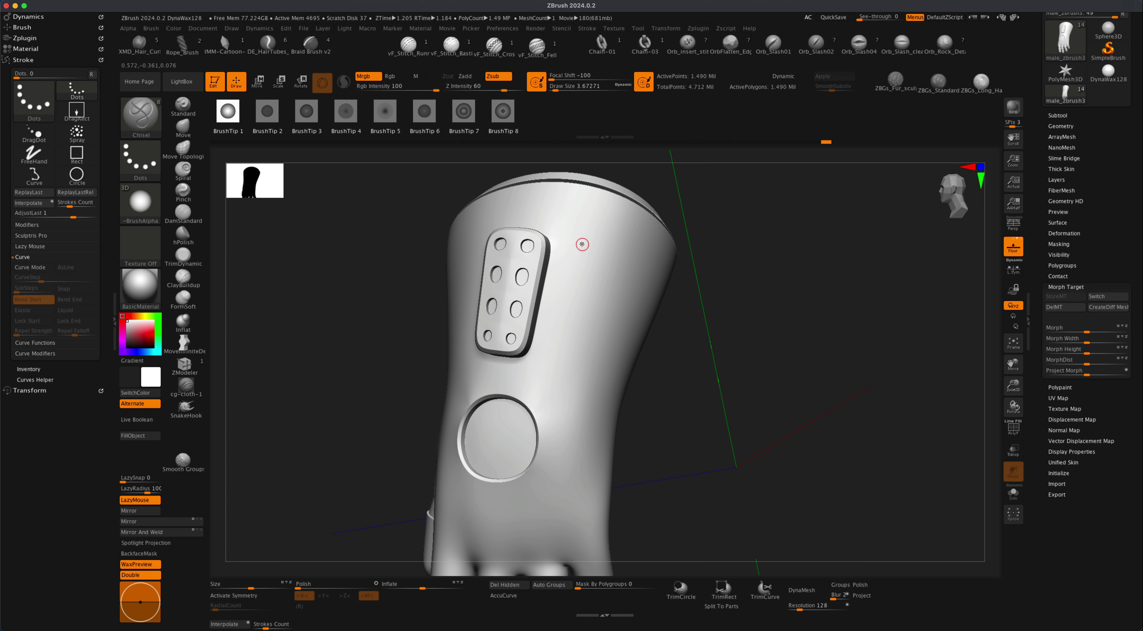
drag(578, 269, 562, 354)
drag(636, 348, 616, 336)
drag(578, 387, 594, 346)
drag(679, 348, 699, 332)
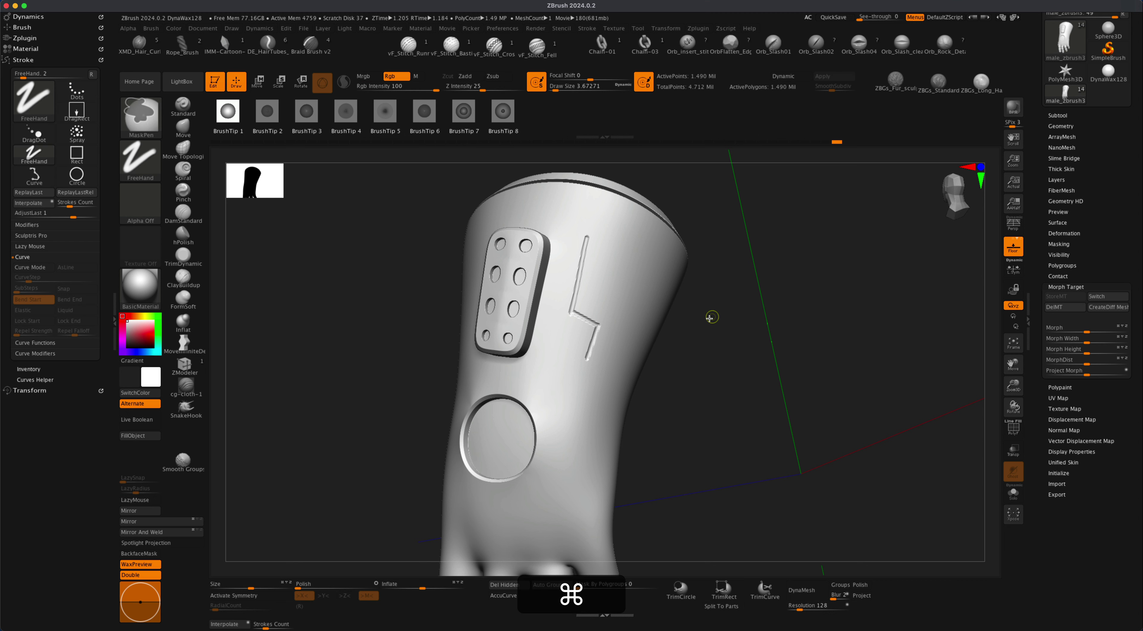
key(super+z)
Step: Engrave straight grooves along both long sides of the raised panel and connect their lower ends with a cross groove above the circular recess
mouse_move(691, 332)
mouse_down()
mouse_move(746, 365)
mouse_move(610, 316)
mouse_up()
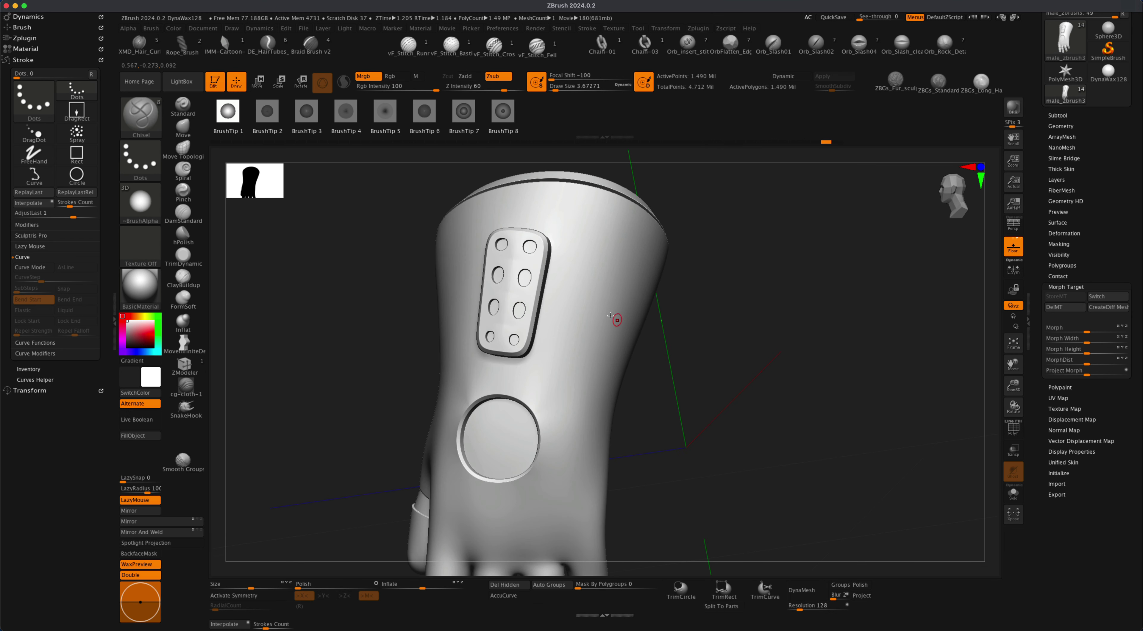
alt+drag(693, 316, 679, 279)
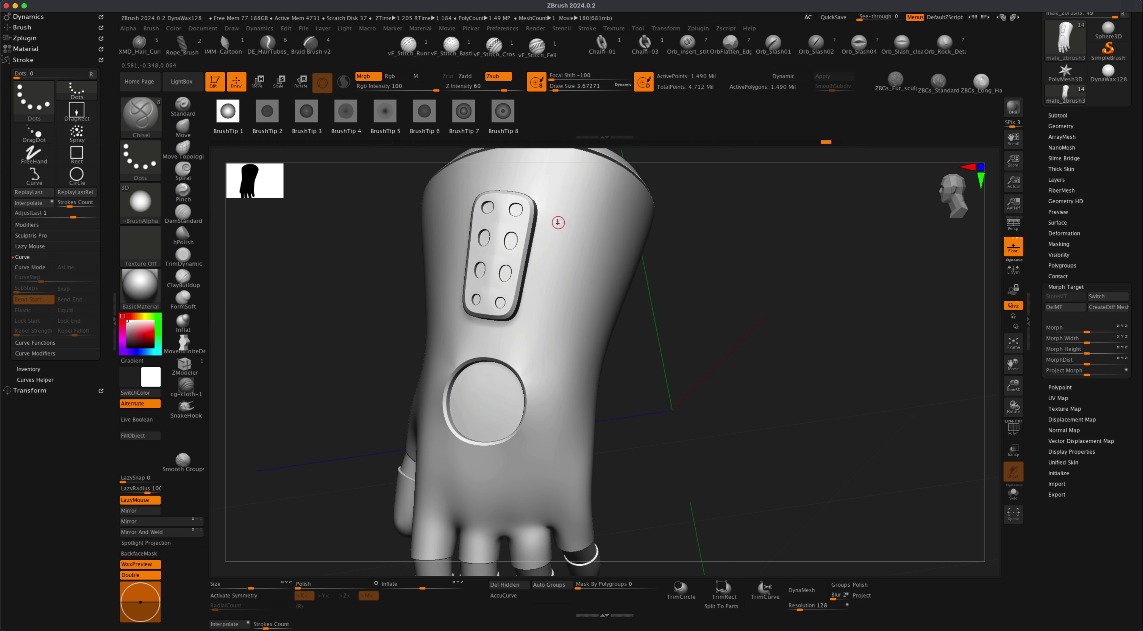
drag(559, 241, 532, 387)
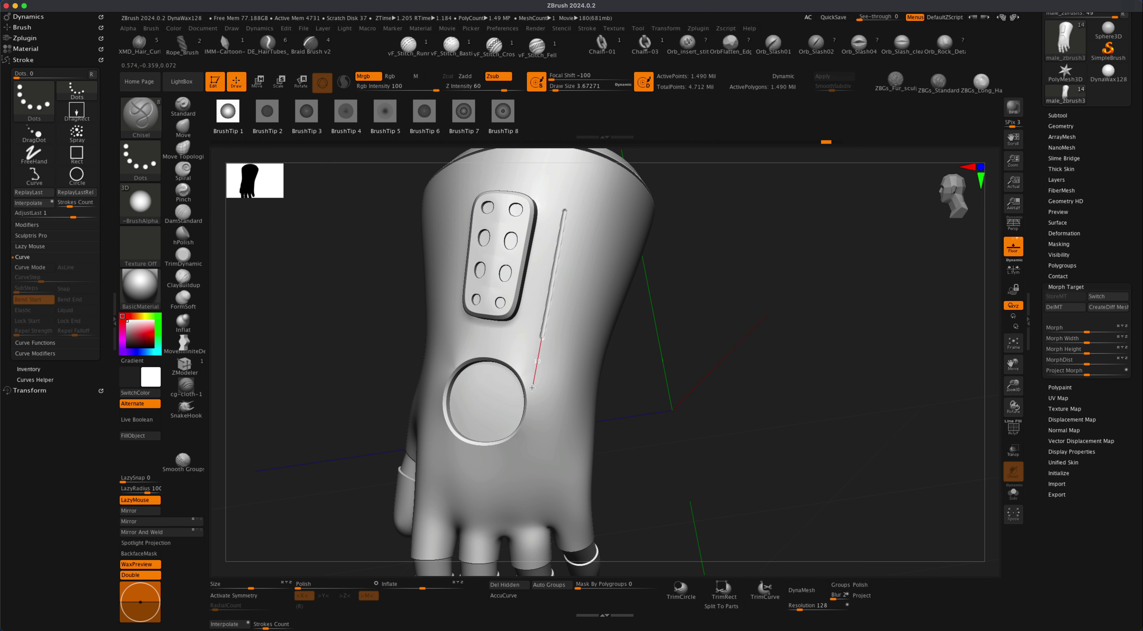
mouse_move(633, 344)
mouse_down()
mouse_move(663, 362)
mouse_move(704, 350)
mouse_move(699, 319)
mouse_move(471, 278)
mouse_move(444, 424)
mouse_up()
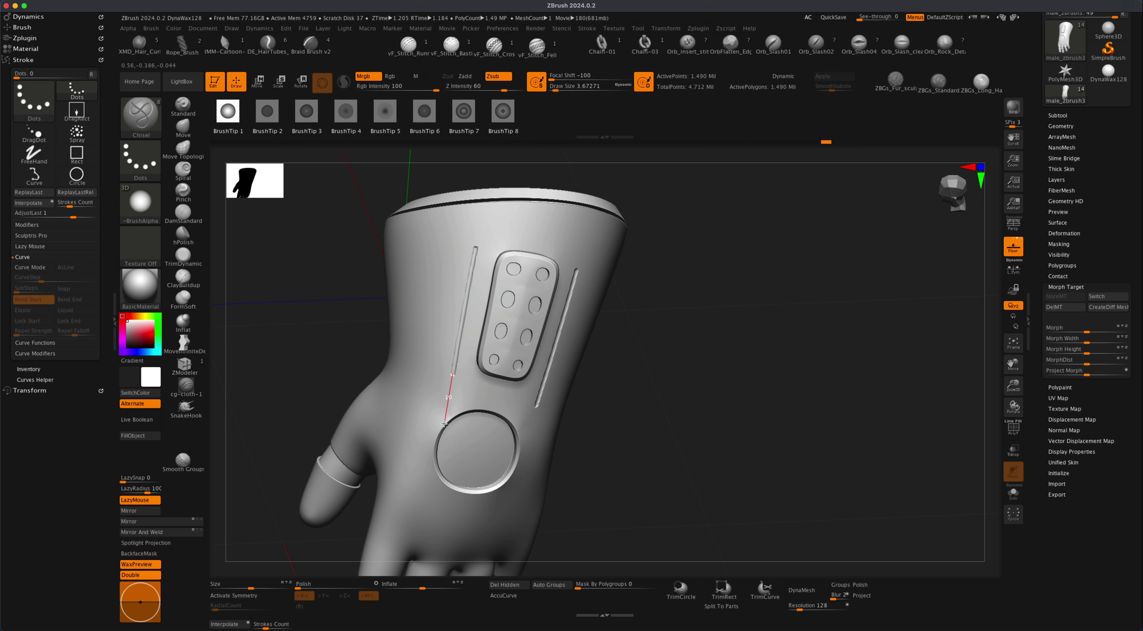
drag(705, 375, 696, 363)
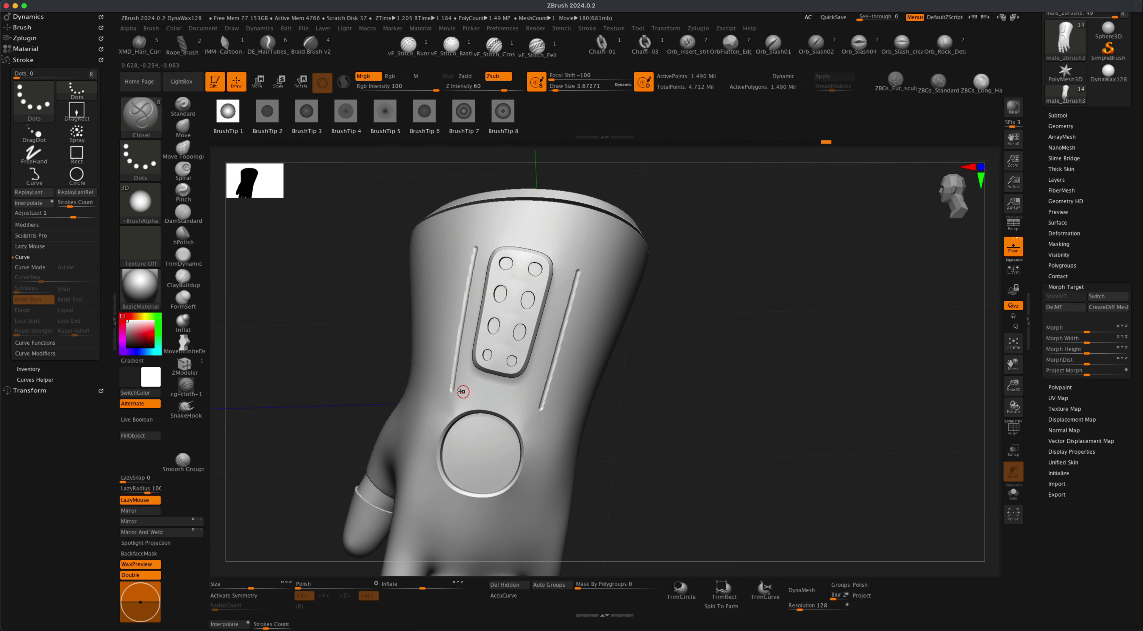
drag(509, 399, 553, 409)
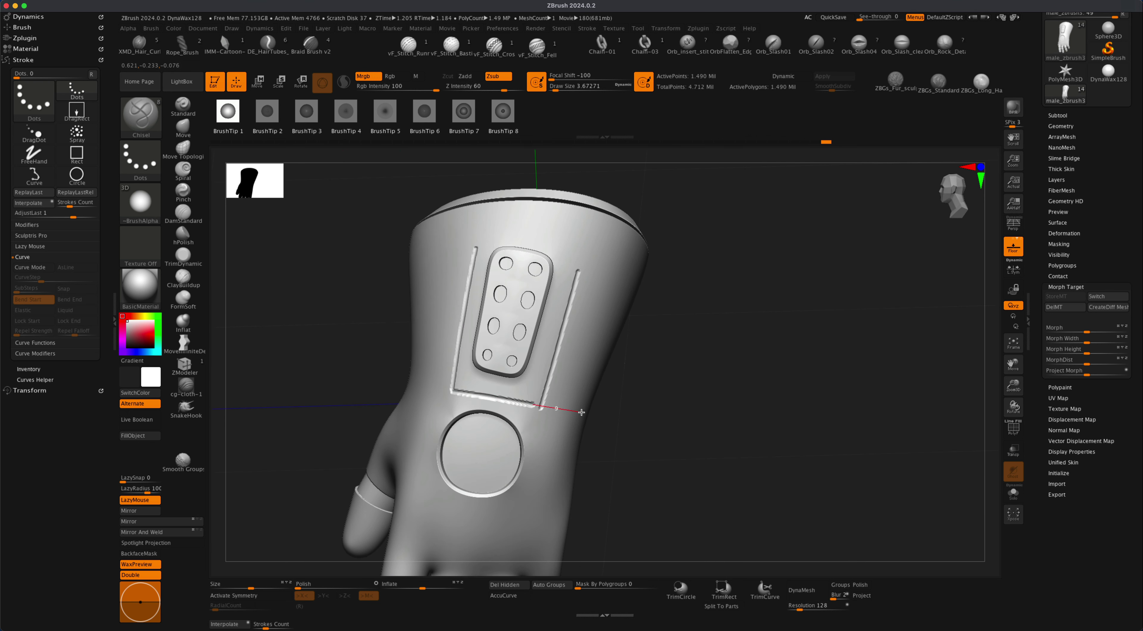
drag(676, 342, 589, 409)
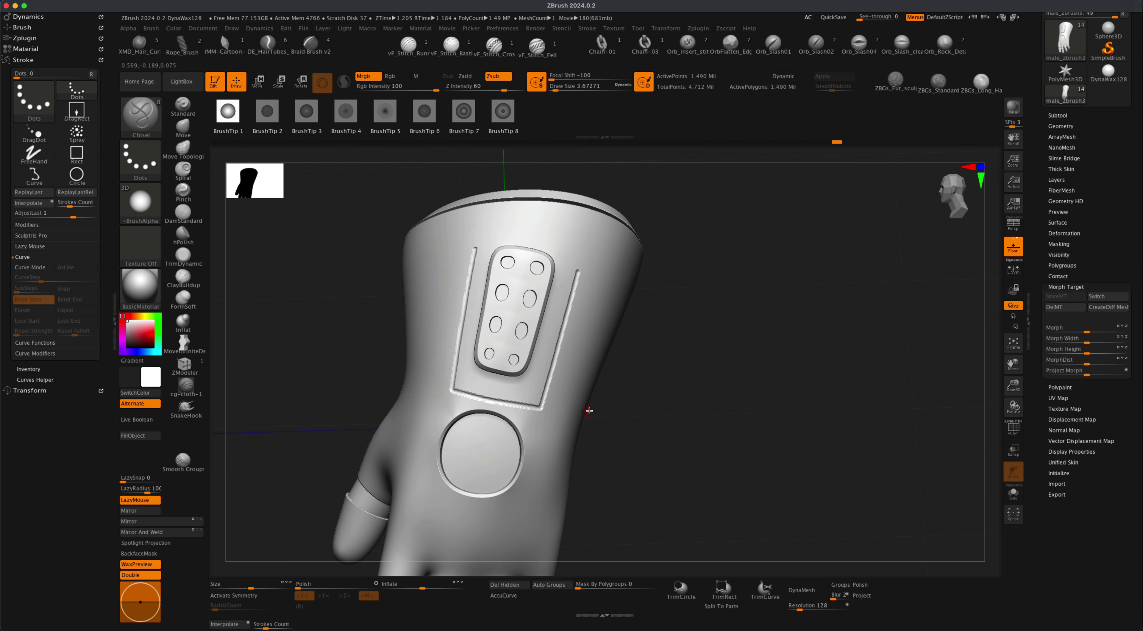
mouse_move(474, 250)
mouse_down()
mouse_move(554, 227)
mouse_move(586, 289)
mouse_move(505, 226)
mouse_move(592, 285)
mouse_up()
key(super+z)
key(super+z)
key(super+z)
Step: Engrave the outline of a peaked, angular band between the cuff rim and the raised panel
mouse_move(456, 258)
mouse_down()
mouse_move(549, 221)
mouse_move(619, 312)
mouse_up()
key(super+z)
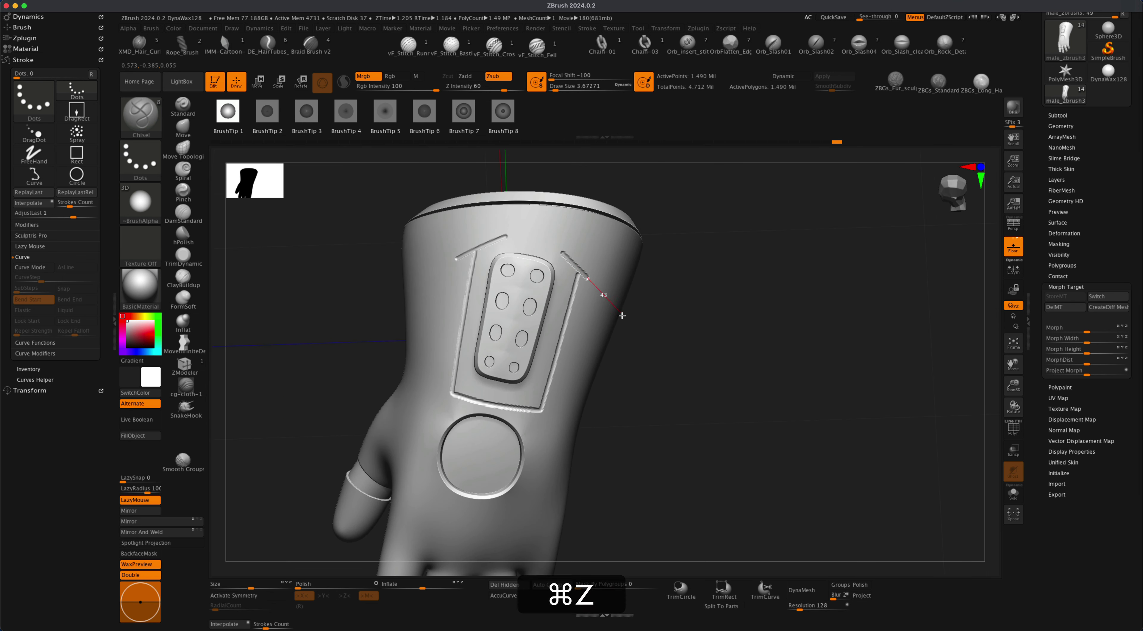
drag(506, 236, 591, 261)
key(super+z)
drag(505, 236, 609, 245)
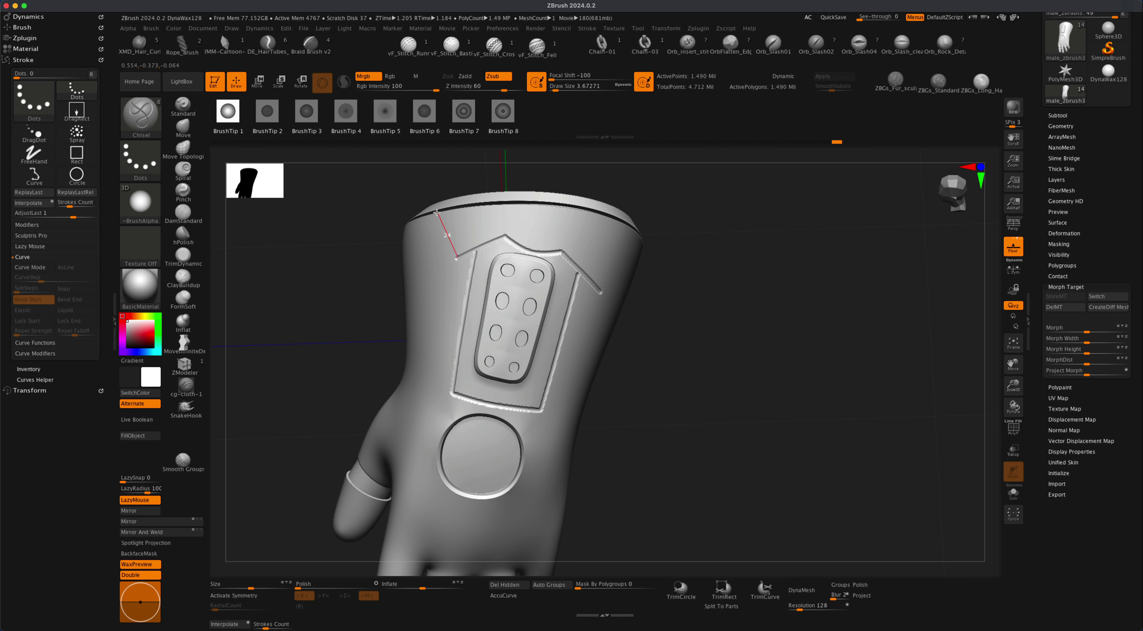
drag(437, 212, 416, 184)
key(super+z)
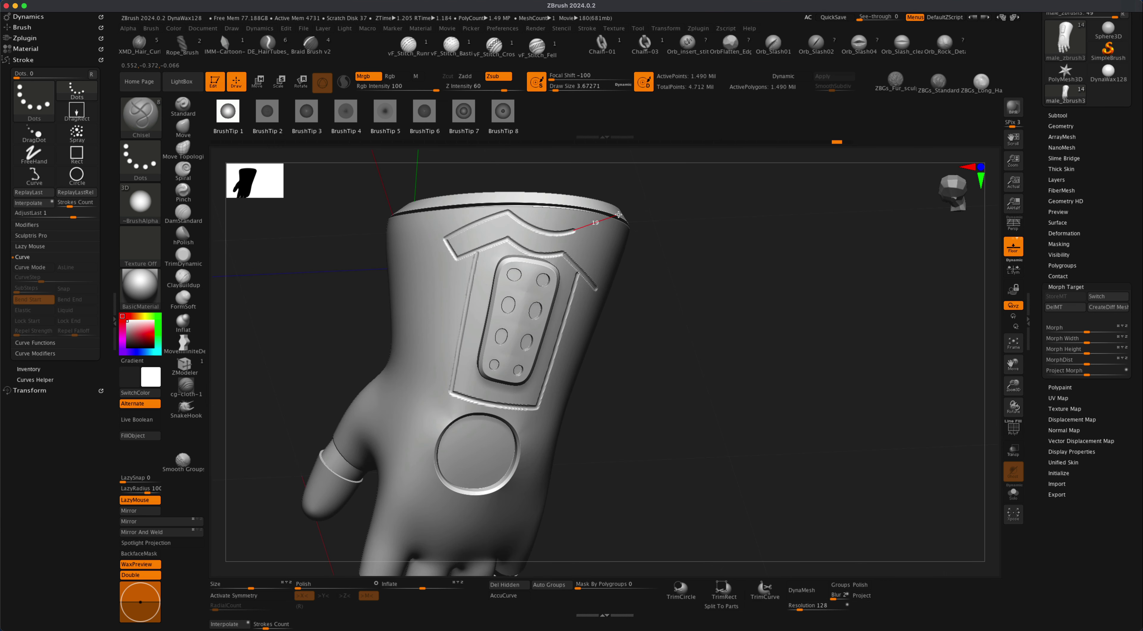
drag(665, 230, 639, 235)
mouse_move(586, 294)
mouse_down()
mouse_move(633, 239)
mouse_move(573, 235)
mouse_up()
Step: Engrave an angular outline around the circular recess, starting from the lower corners of the panel's grooves
drag(699, 290, 493, 395)
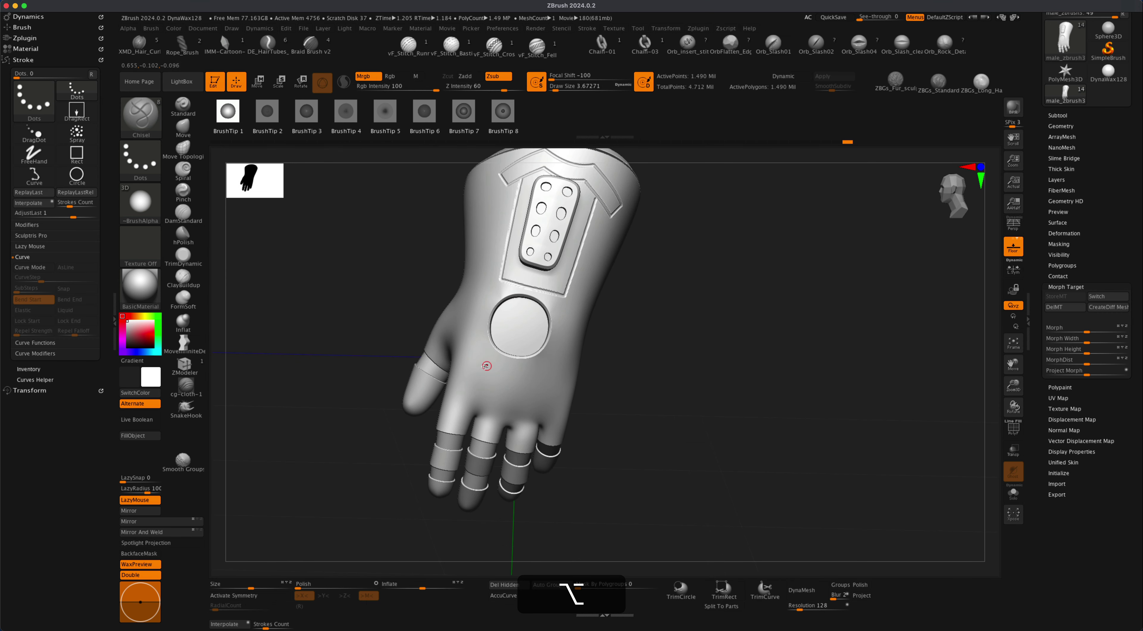
key(super+z)
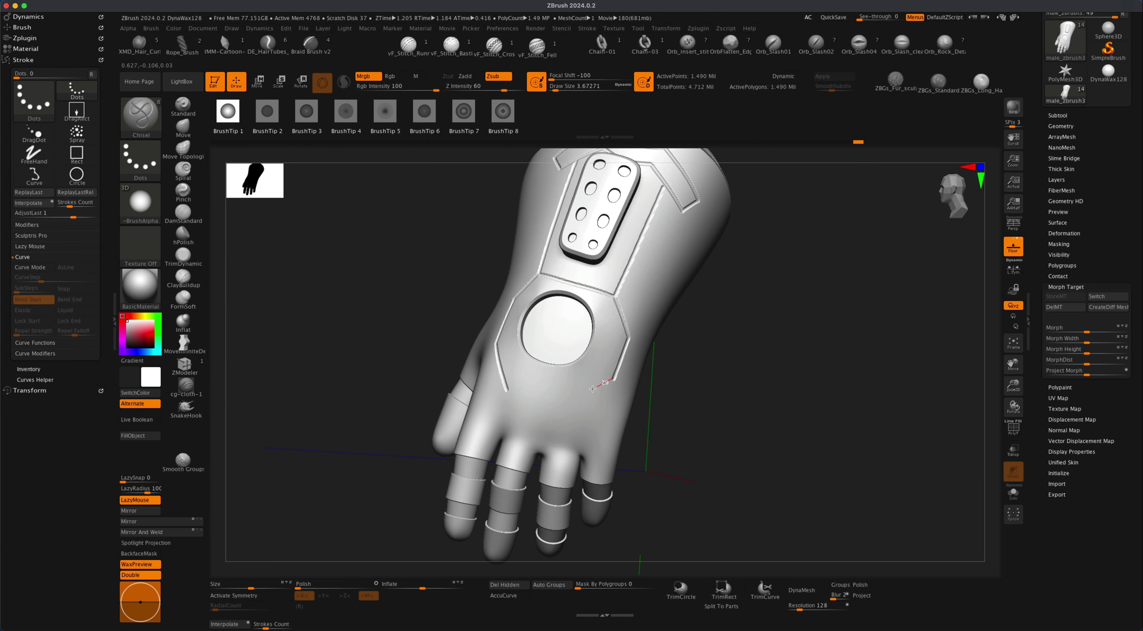
mouse_move(592, 389)
mouse_down()
mouse_move(533, 407)
mouse_move(591, 411)
mouse_move(650, 360)
mouse_move(653, 338)
mouse_up()
Step: Engrave an outer groove on each side of the cuff, running from the peaked band down to the outline around the recess
drag(490, 226, 520, 406)
drag(705, 337, 643, 323)
drag(593, 217, 585, 410)
mouse_move(625, 315)
mouse_down()
mouse_move(665, 302)
mouse_move(664, 317)
mouse_up()
Step: Switch to the Standard brush with the DragRect stroke and Alpha 14
click(183, 107)
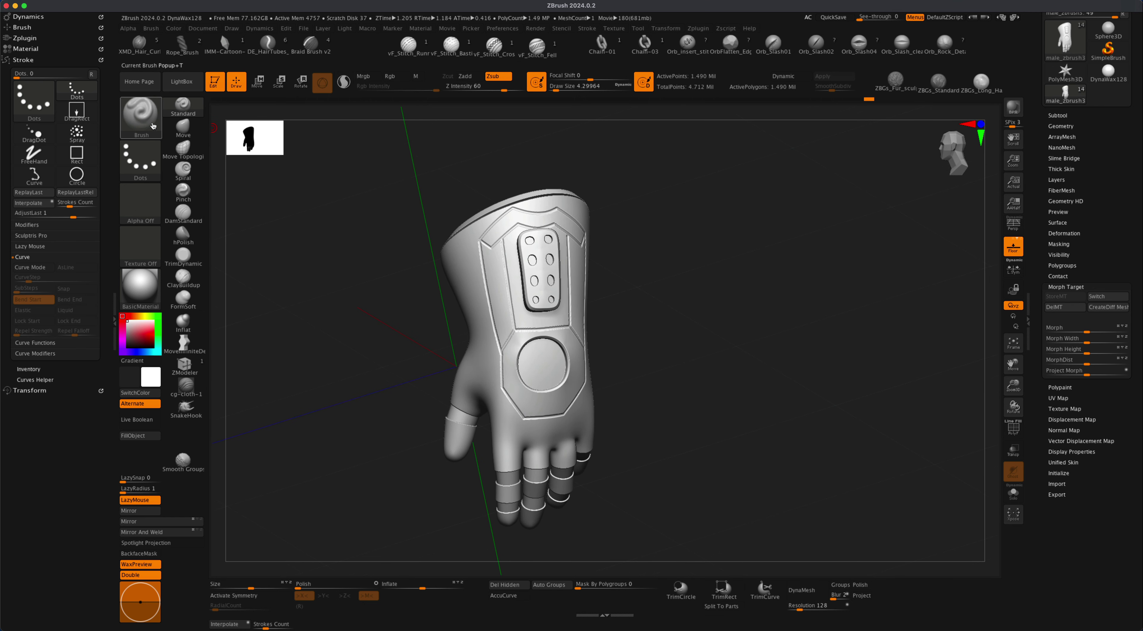
click(140, 160)
click(237, 168)
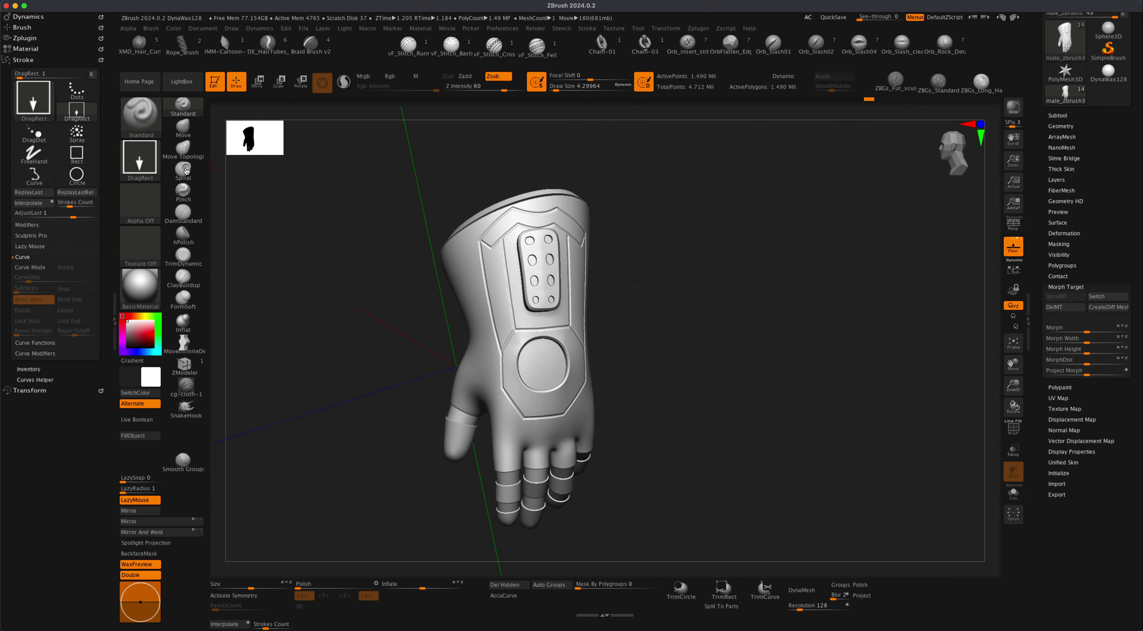
click(141, 202)
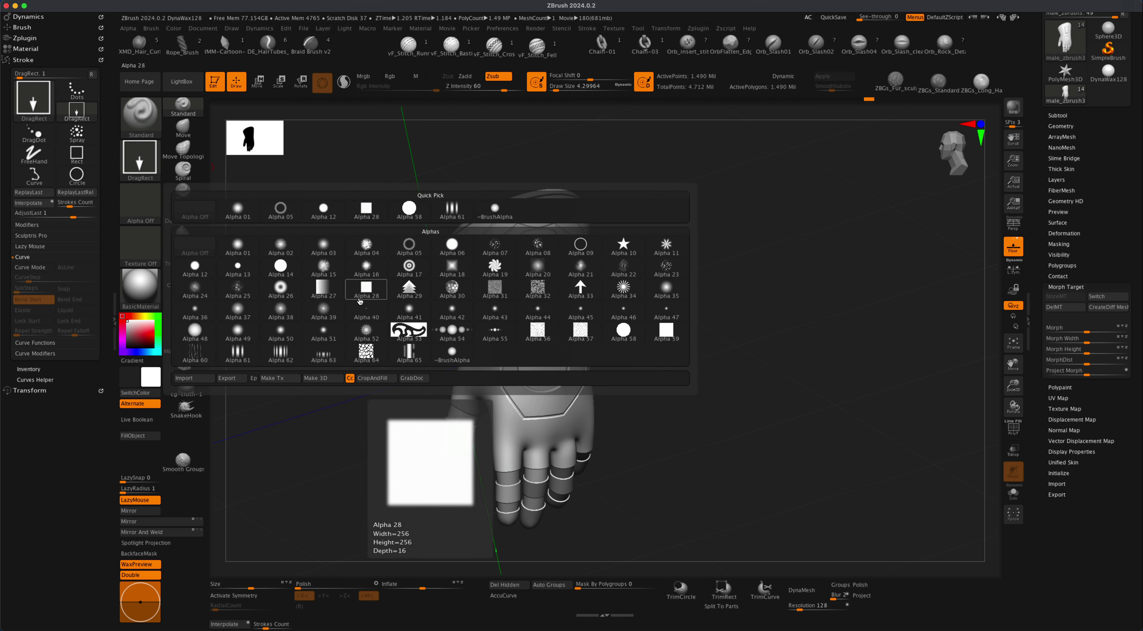
click(283, 267)
mouse_move(643, 334)
alt+mouse_down()
mouse_move(659, 345)
mouse_move(642, 315)
alt+mouse_up()
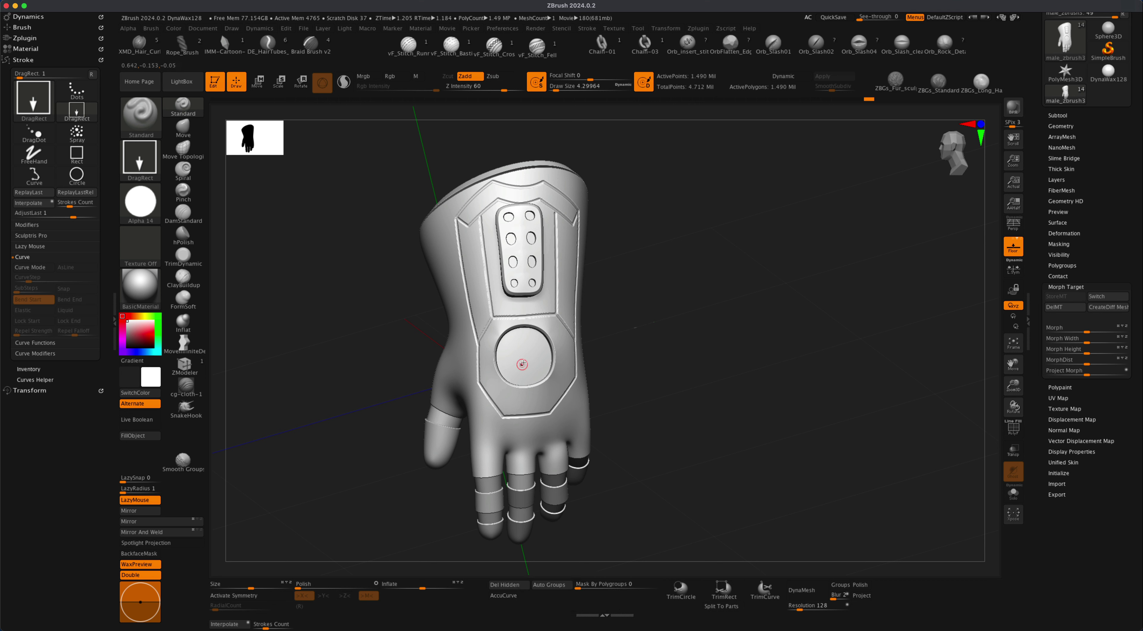
Step: Raise a round dome in the centre of the circular recess with Zadd
mouse_move(523, 353)
mouse_down()
mouse_move(543, 370)
mouse_move(529, 355)
mouse_up()
key(super+z)
key(super+z)
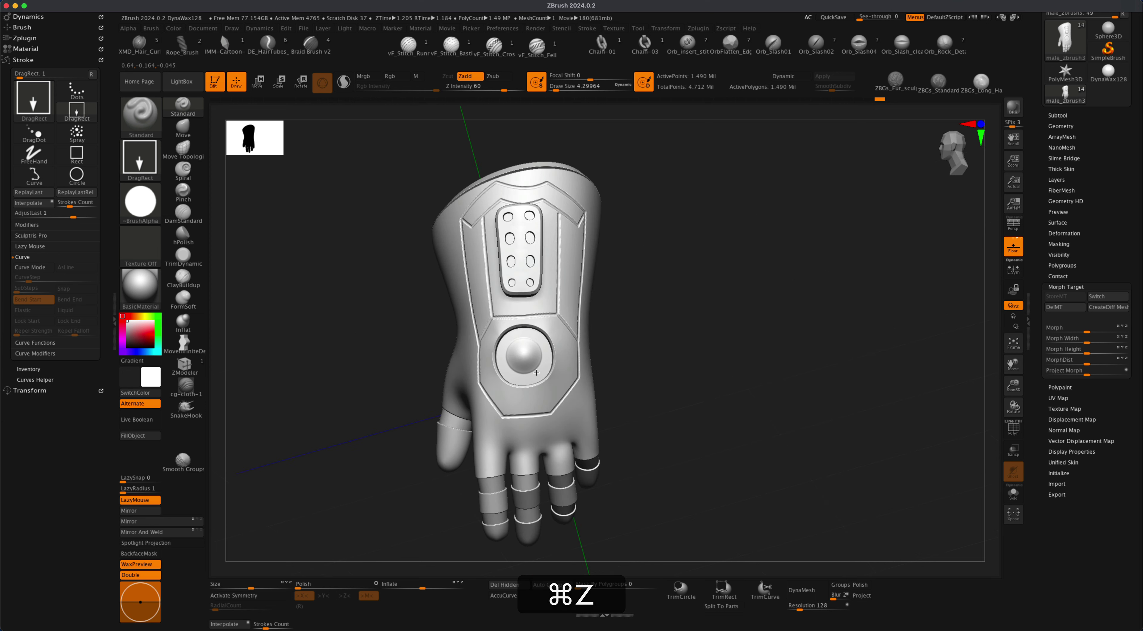
mouse_move(628, 332)
mouse_down()
mouse_move(684, 321)
mouse_move(637, 324)
mouse_move(658, 321)
mouse_move(666, 334)
mouse_move(636, 339)
mouse_move(635, 356)
mouse_up()
Step: Set the stroke to DragDot and stamp a row of small round dents with Zsub into each side strip beside the raised panel
click(140, 159)
click(409, 167)
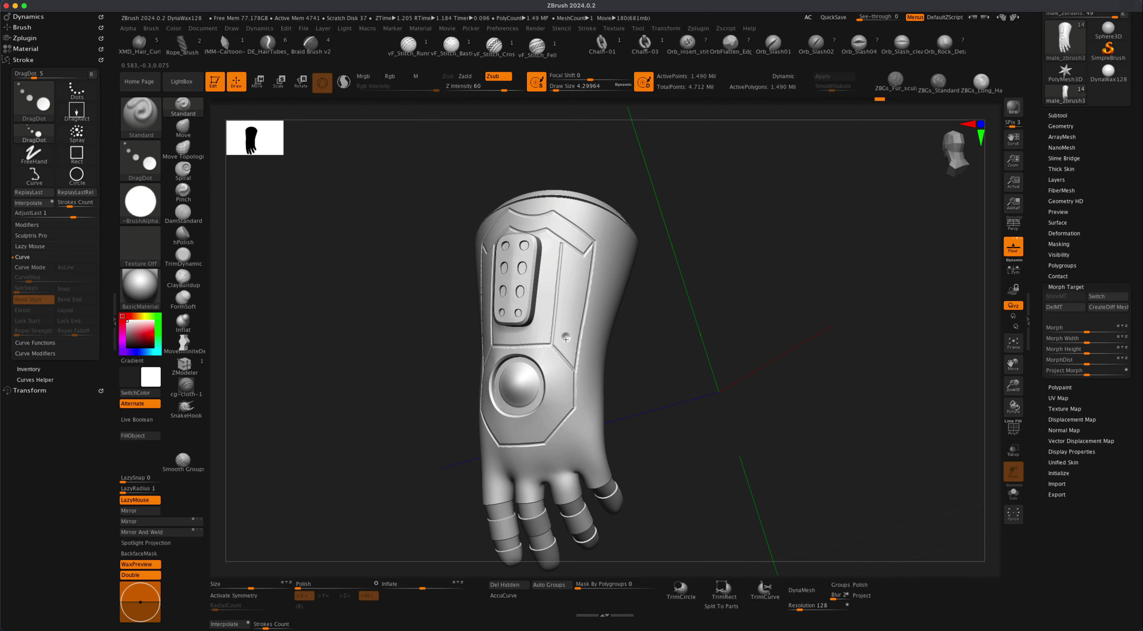
click(566, 339)
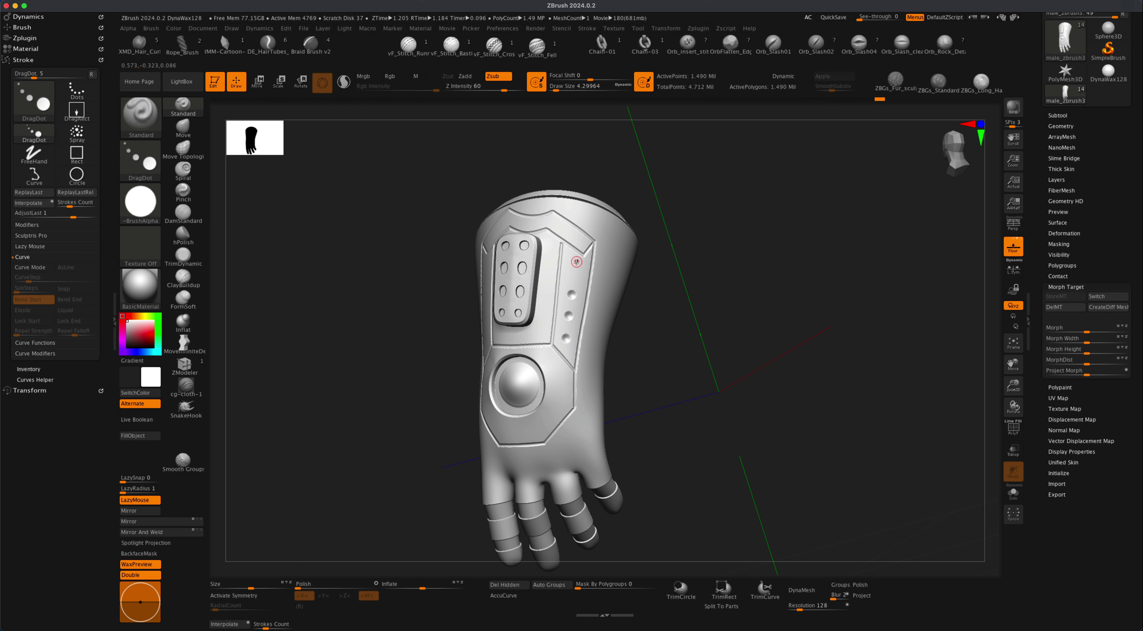
drag(414, 334, 445, 337)
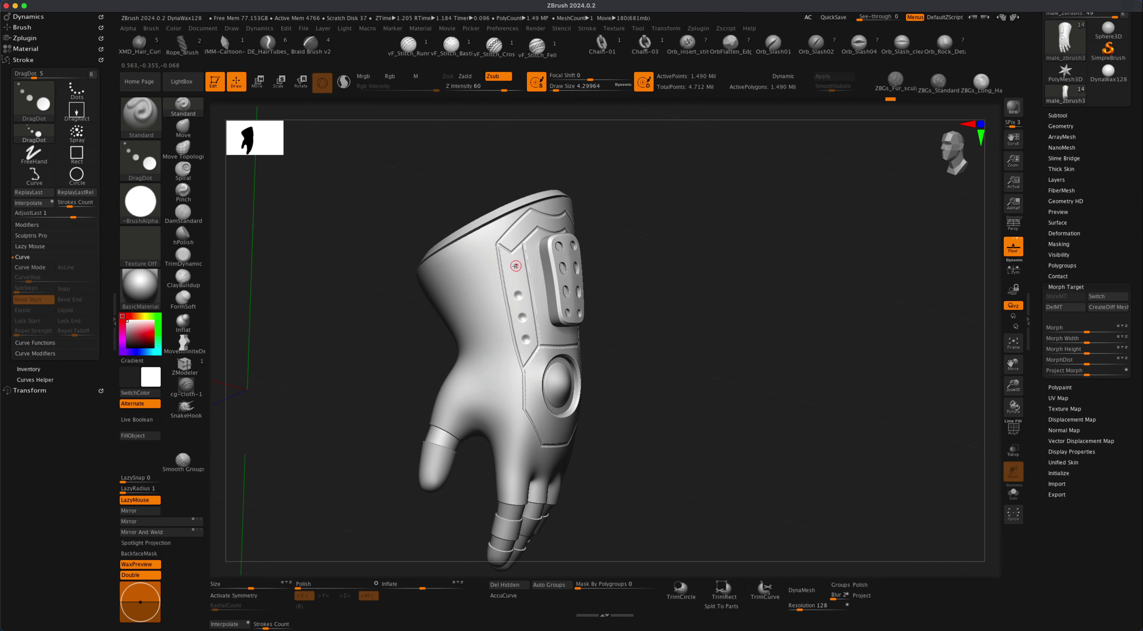
drag(515, 266, 514, 274)
Step: Apply a light Polish deformation to the whole glove to soften the engraved details
drag(663, 275, 617, 280)
mouse_move(713, 300)
alt+mouse_down()
mouse_move(695, 285)
mouse_move(676, 325)
mouse_move(679, 301)
mouse_move(700, 312)
alt+mouse_up()
drag(624, 282, 644, 260)
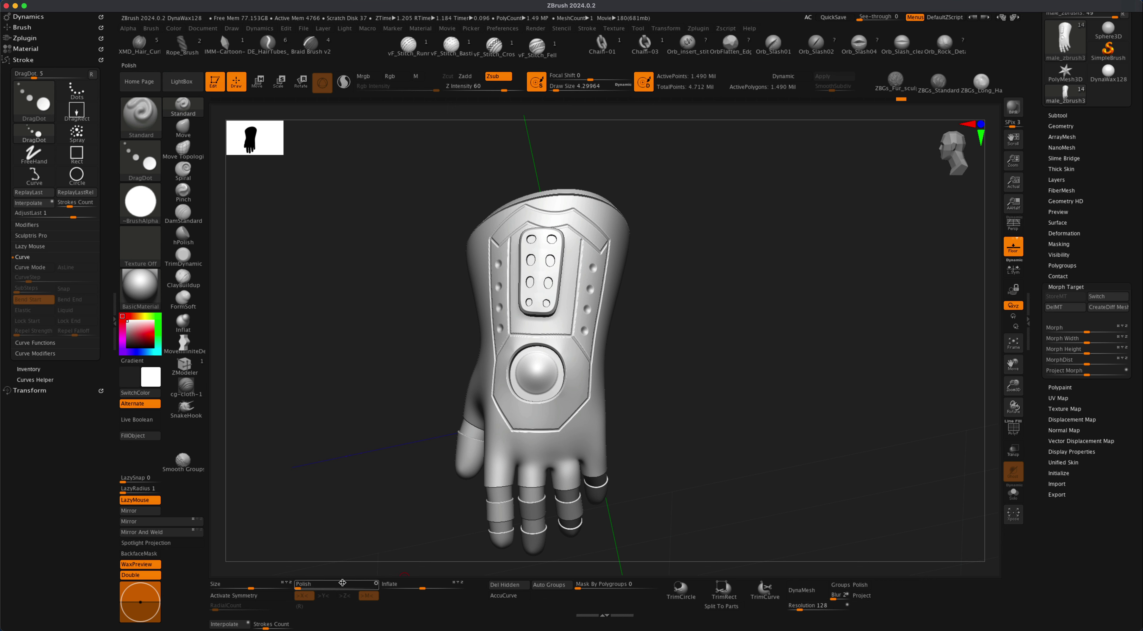
drag(303, 588, 321, 573)
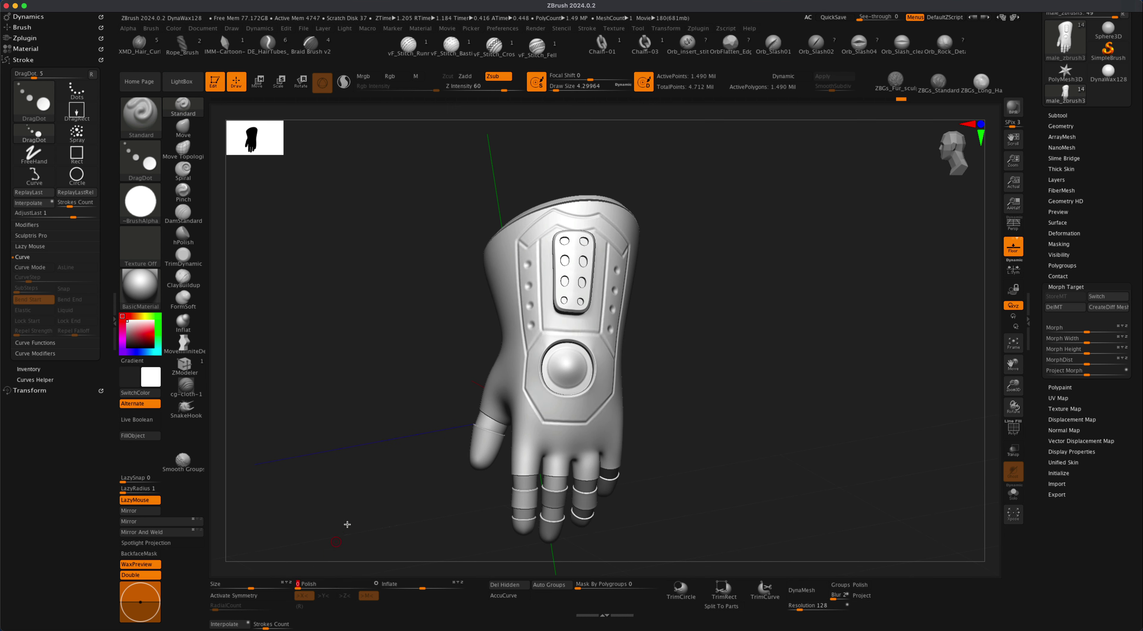
Step: Switch to the IMM ModelKit brush with the thumb side of the glove in view
mouse_move(414, 441)
mouse_down()
mouse_move(582, 262)
mouse_move(656, 316)
mouse_move(738, 318)
mouse_move(699, 297)
mouse_move(653, 297)
mouse_up()
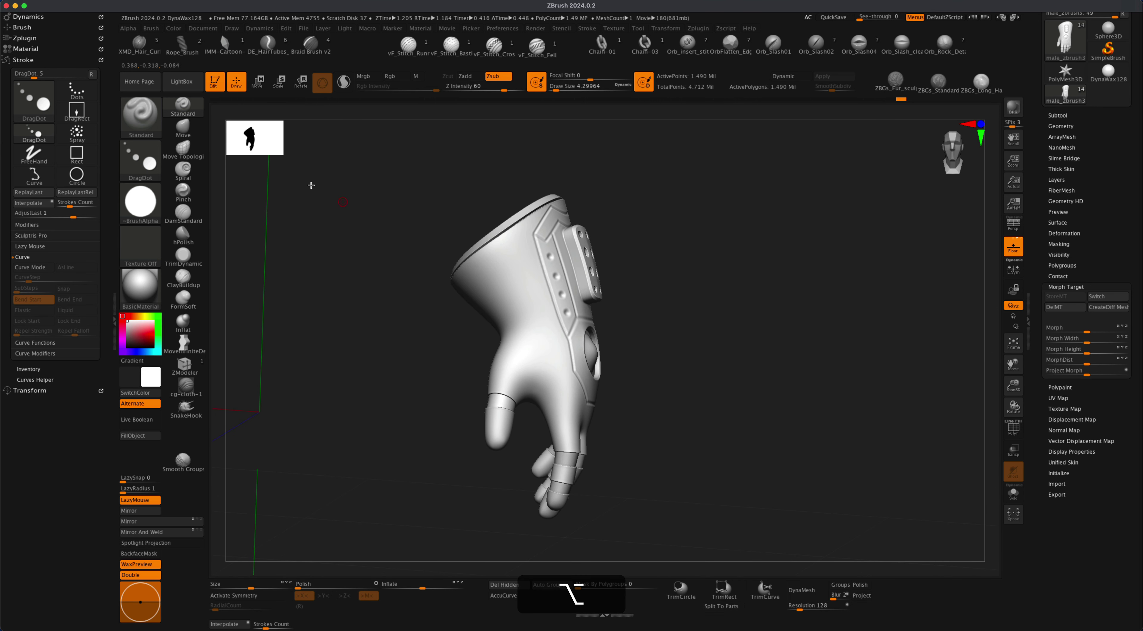
click(144, 116)
key(i)
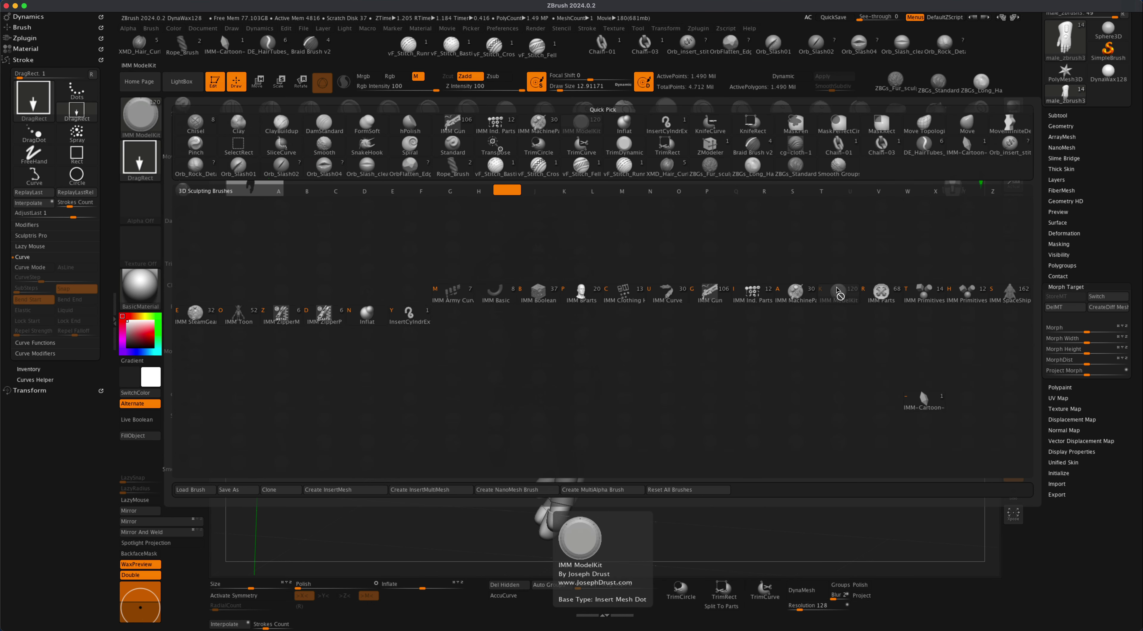
click(838, 297)
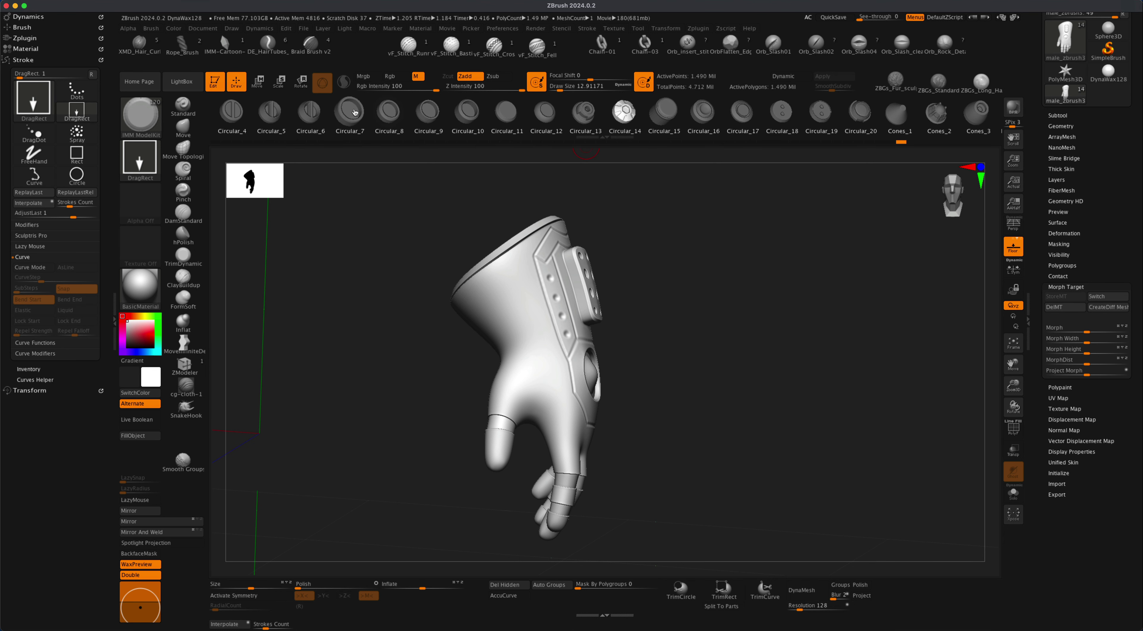
Step: Pick the Panels_8 insert mesh and try to place it on the thumb side of the cuff
click(309, 114)
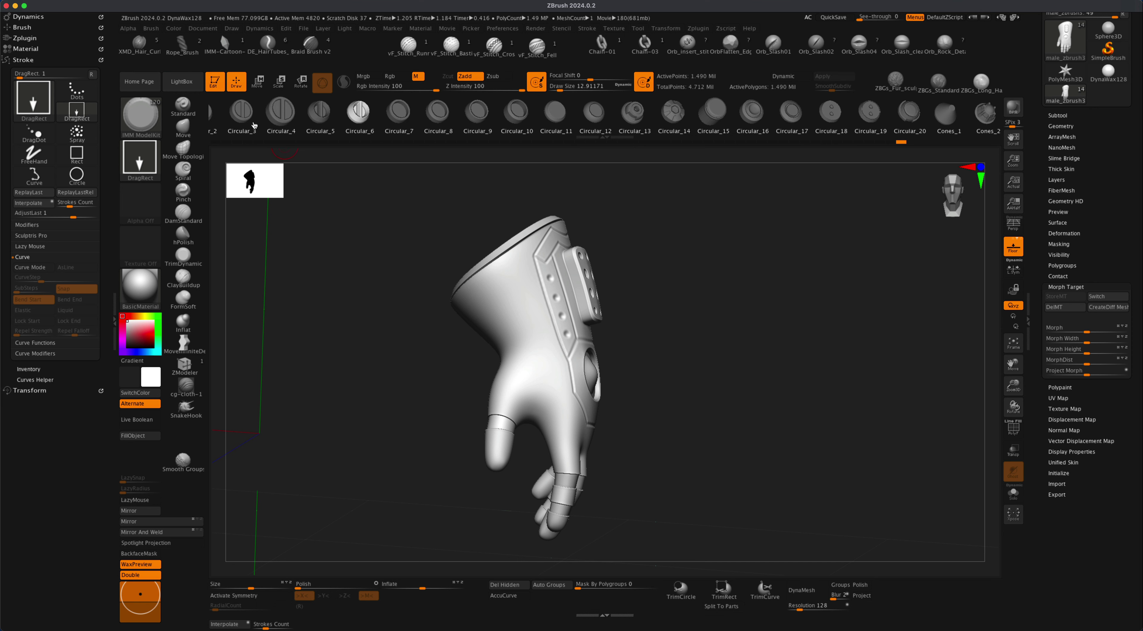
click(244, 112)
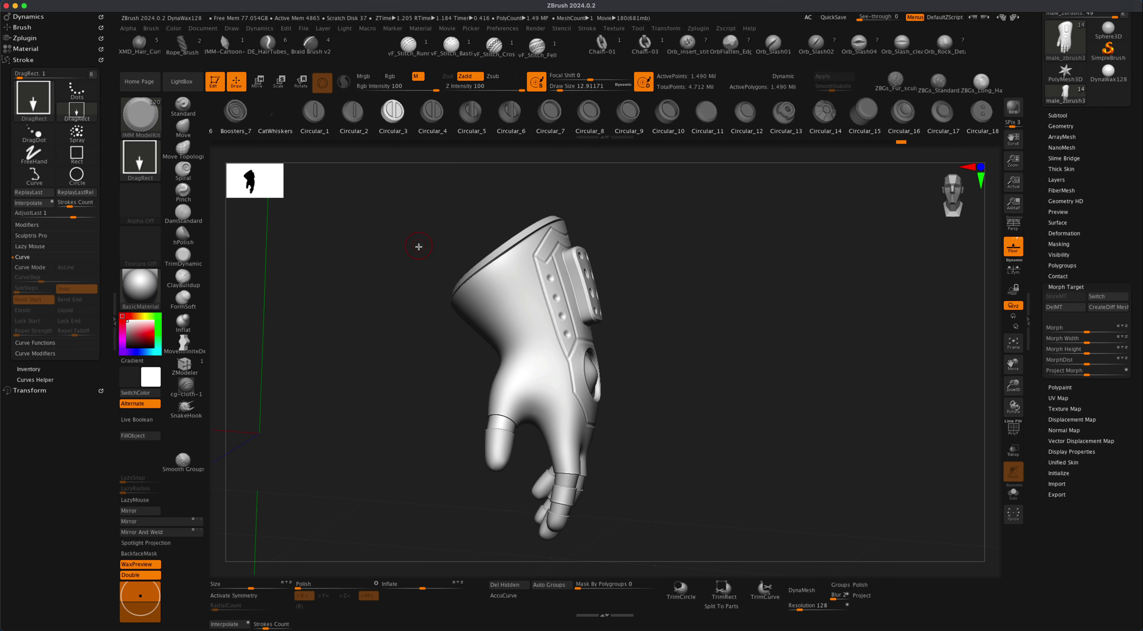
key(m)
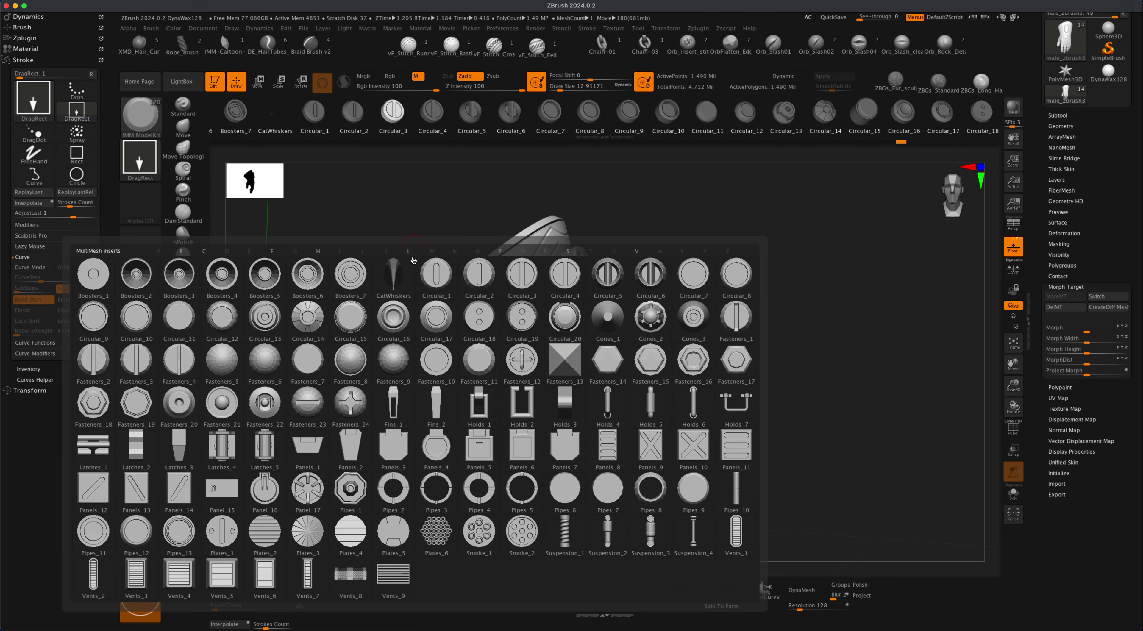
mouse_move(493, 406)
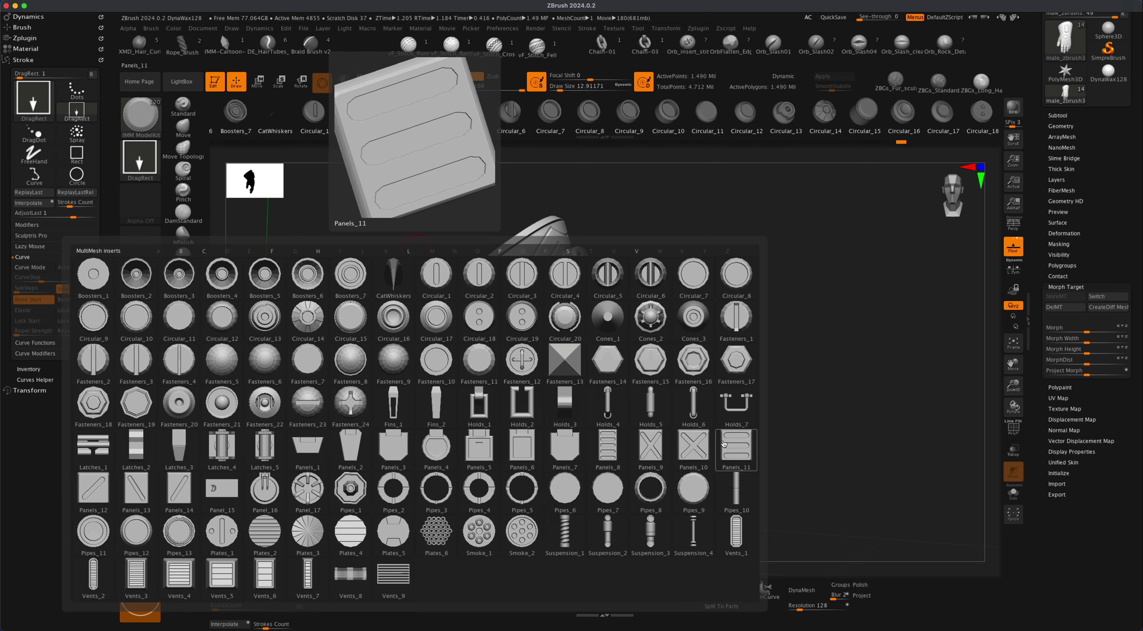
click(614, 447)
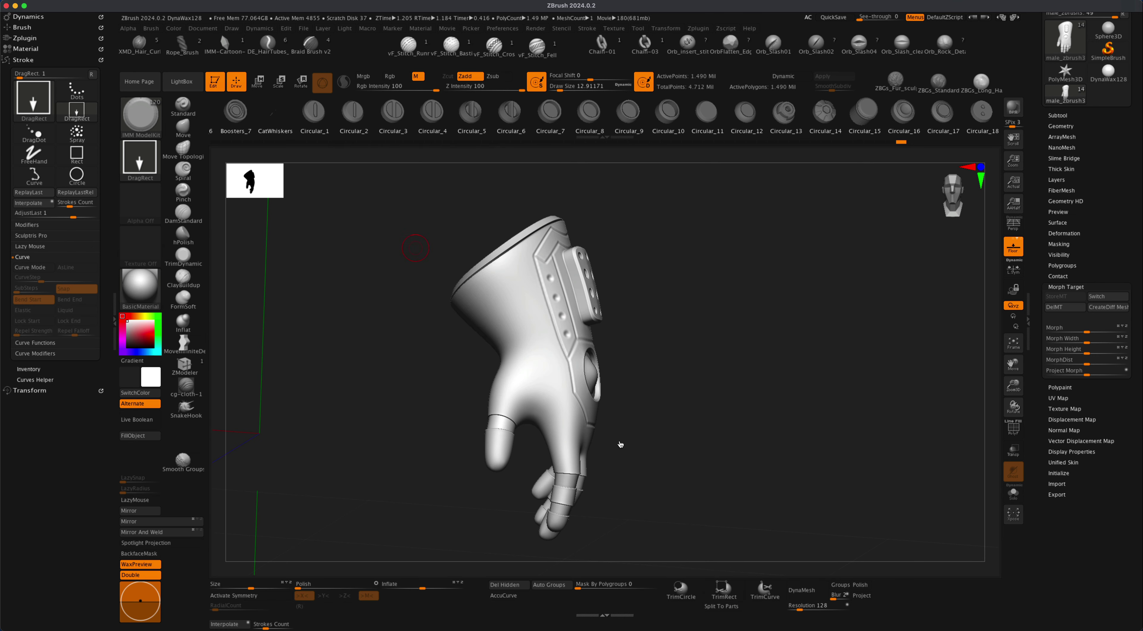
drag(676, 306, 691, 306)
click(513, 299)
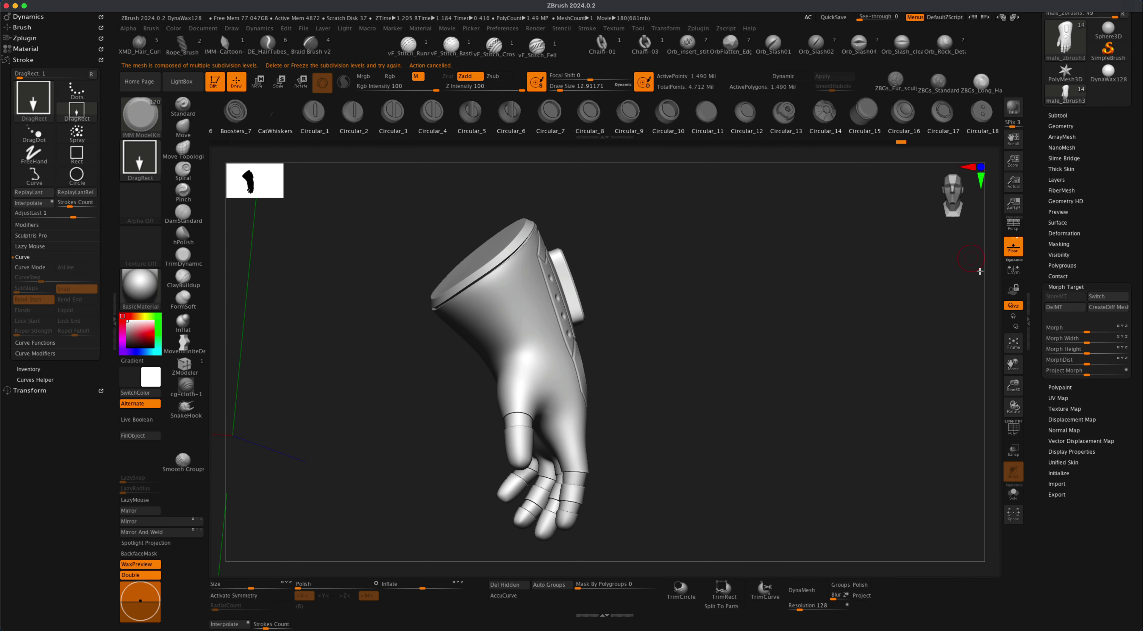
Step: Turn on Freeze SubDivision Levels for the glove
scroll(1112, 194, up, 3)
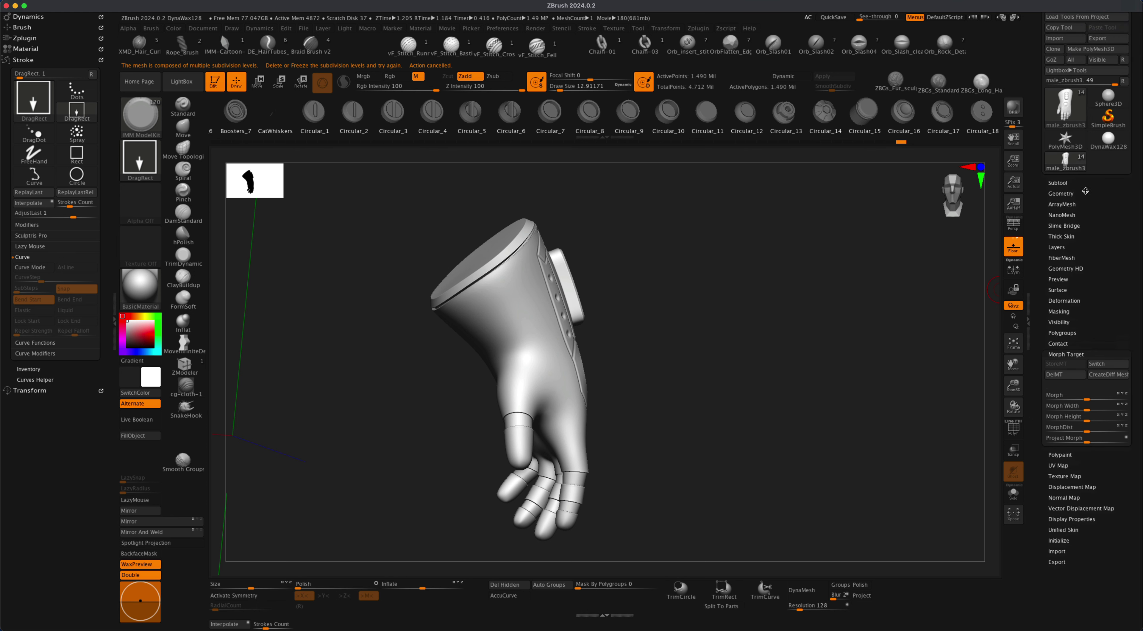
click(1072, 192)
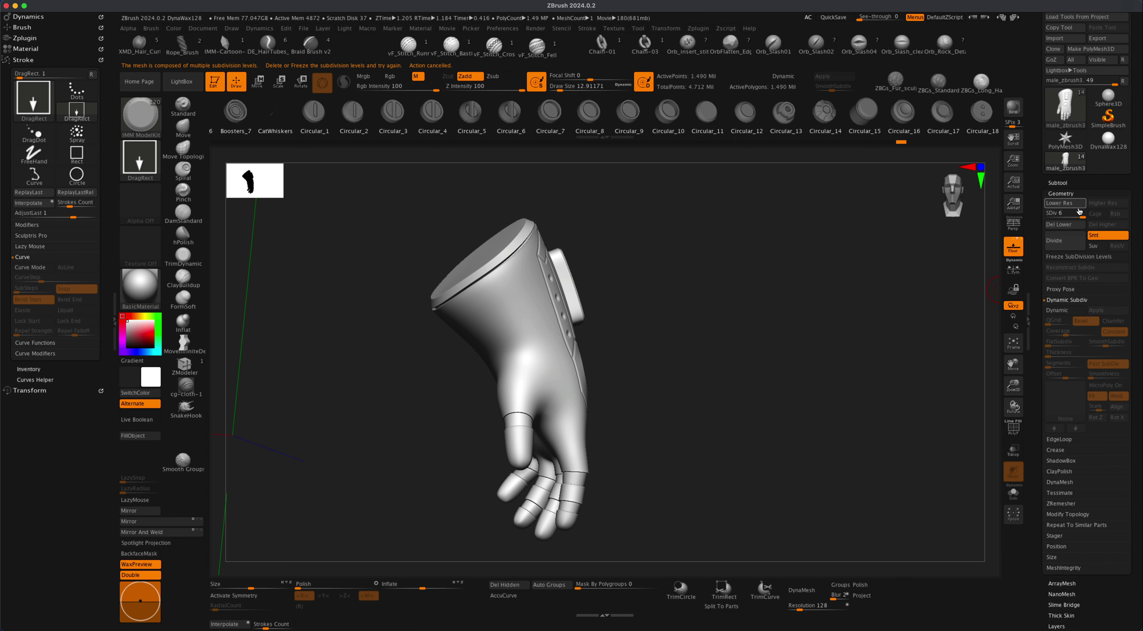
click(1072, 257)
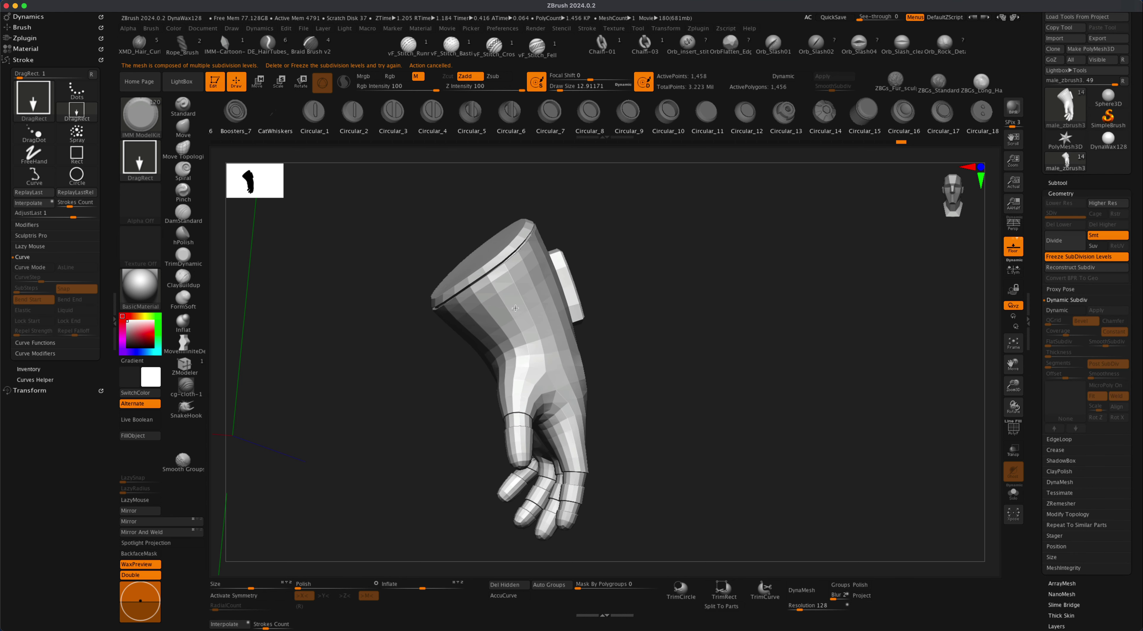
Step: Undo the last changes and place a slatted panel on the thumb side of the cuff, beside the raised panel
key(super+z)
key(super+z)
key(super+z)
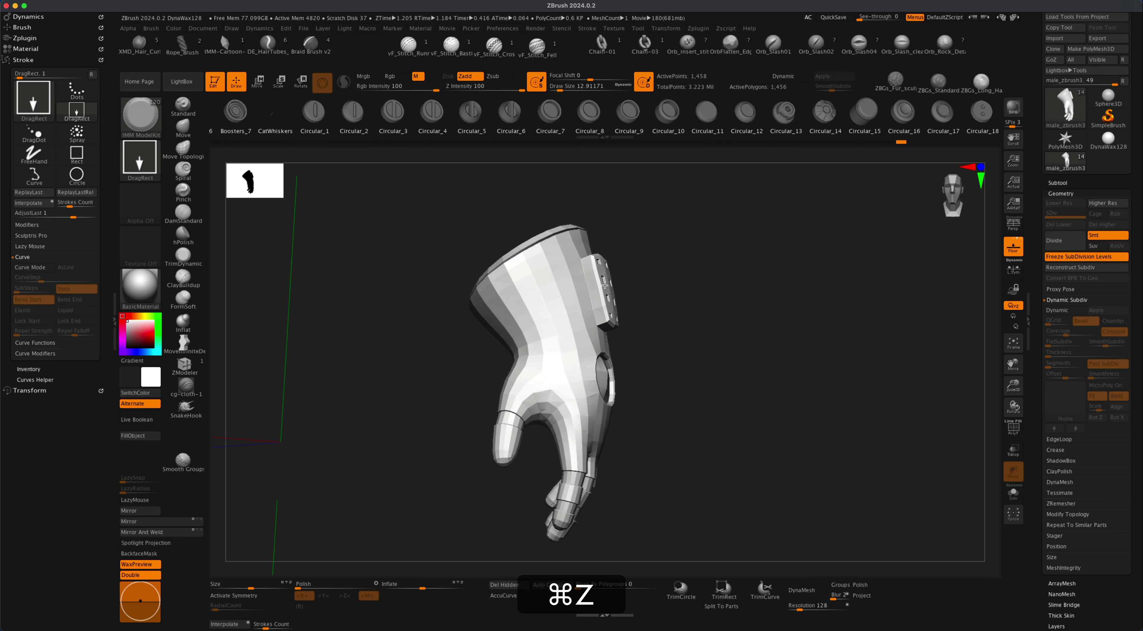
right_drag(604, 285, 576, 291)
drag(559, 296, 568, 332)
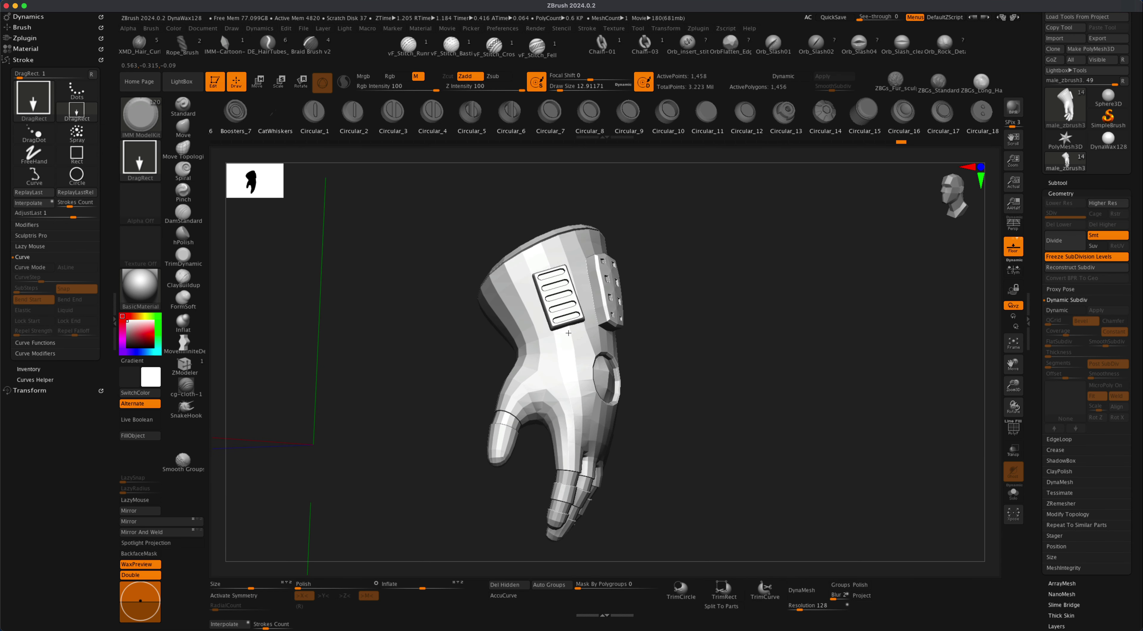
Step: Place a second slatted panel on the opposite side of the cuff, undoing the first placement and redrawing it in line with the cuff
drag(674, 286, 630, 298)
drag(646, 310, 633, 341)
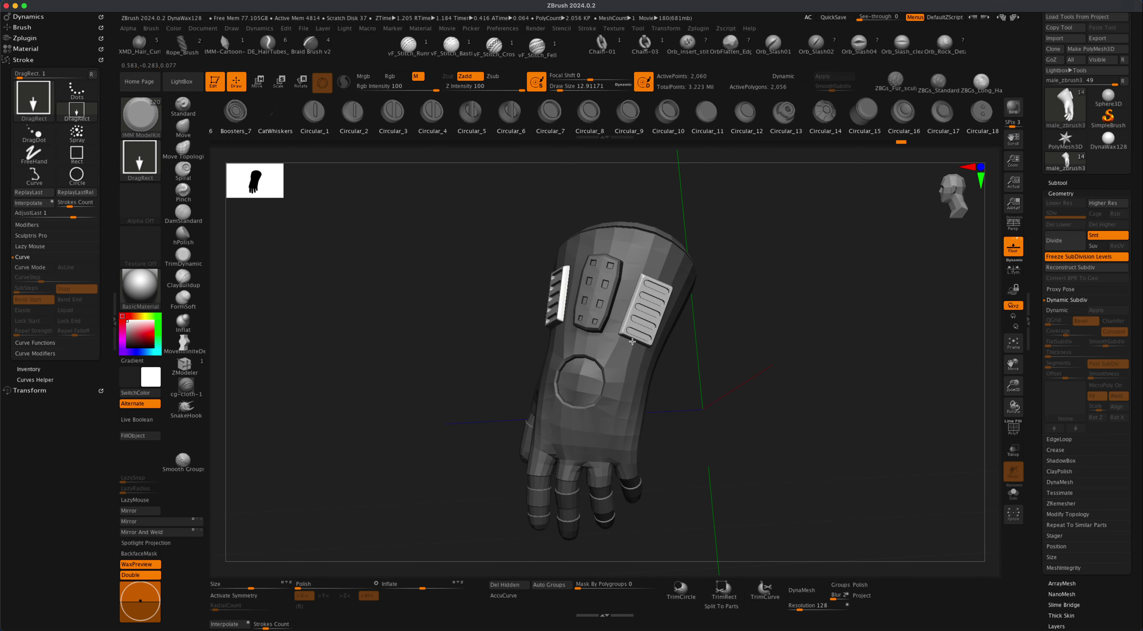
right_drag(671, 323, 656, 299)
key(super+z)
drag(652, 304, 639, 337)
right_drag(656, 311, 705, 306)
click(1057, 259)
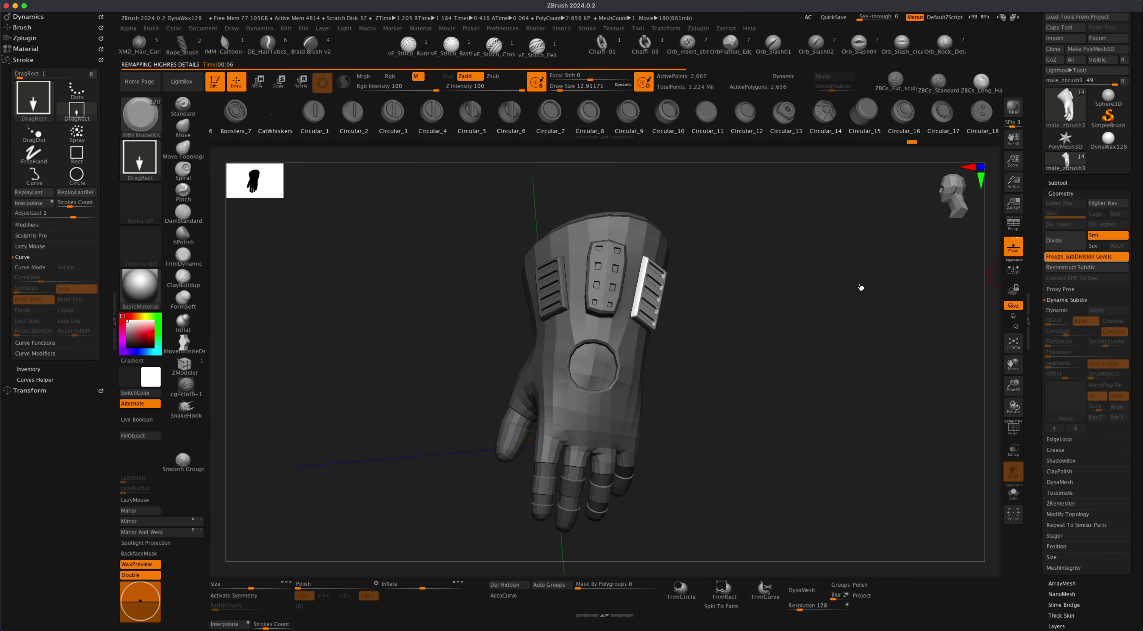
key(super+z)
drag(821, 296, 768, 289)
Step: Insert a Circular_2 slotted disc above the slatted panel on each side of the cuff
click(353, 113)
right_drag(692, 333, 625, 339)
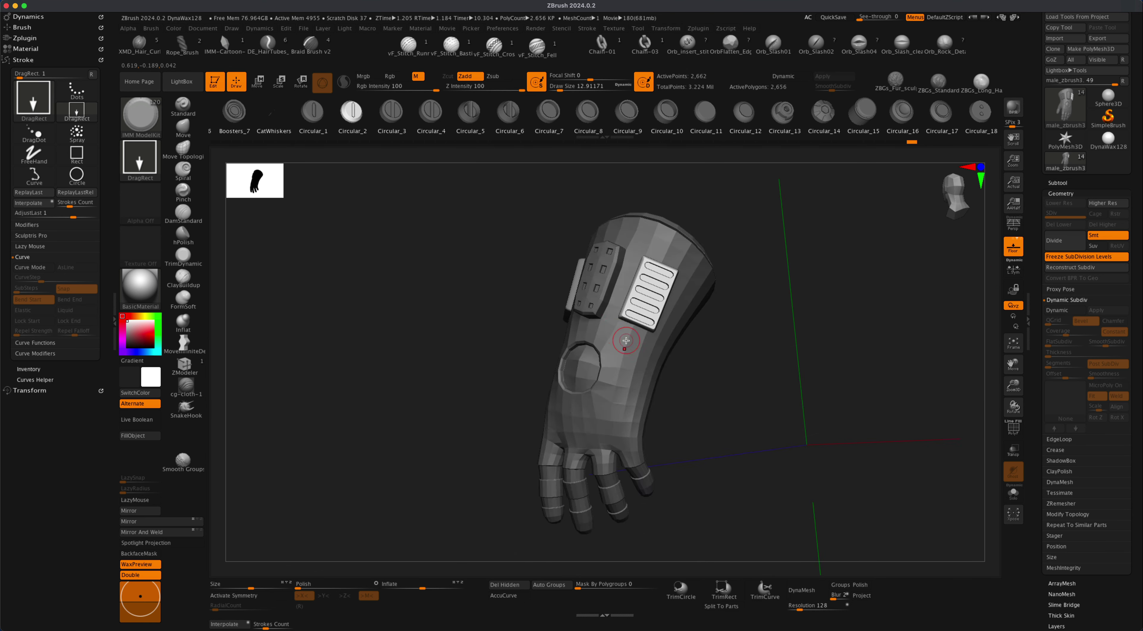
drag(664, 251, 675, 269)
right_drag(710, 248, 769, 234)
drag(586, 229, 588, 230)
right_drag(779, 271, 738, 299)
Step: Pick the Cones_1 insert mesh and place a spike on each of the four finger knuckles and on the thumb
key(m)
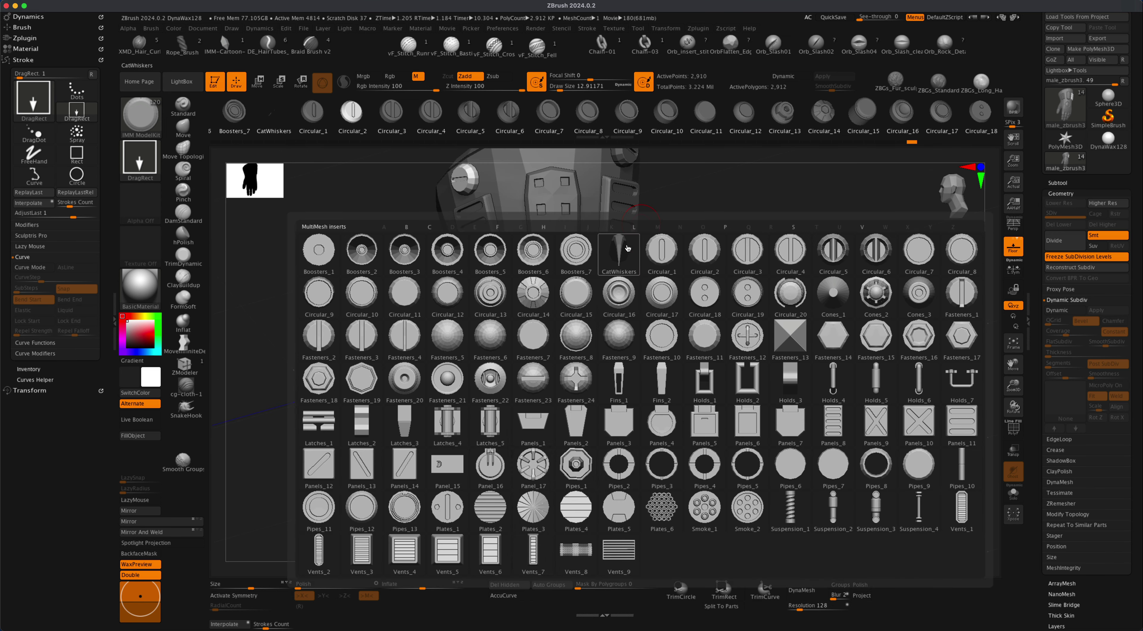
mouse_move(577, 504)
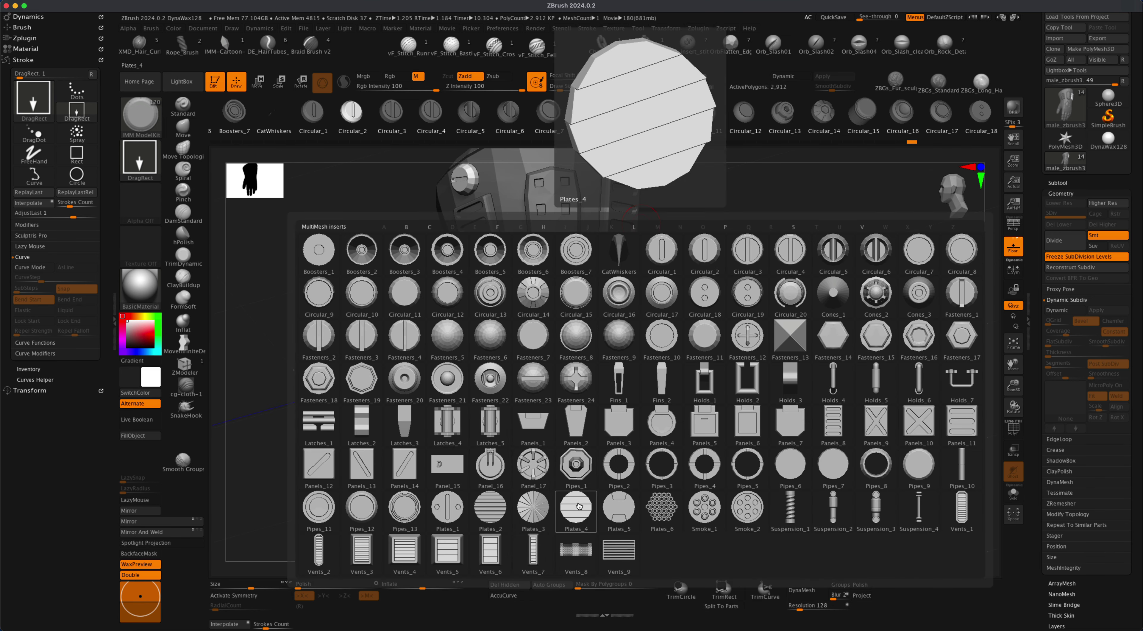
click(829, 301)
right_drag(725, 235, 721, 266)
drag(503, 431, 560, 439)
right_drag(714, 377, 728, 401)
drag(588, 433, 598, 438)
drag(626, 434, 631, 437)
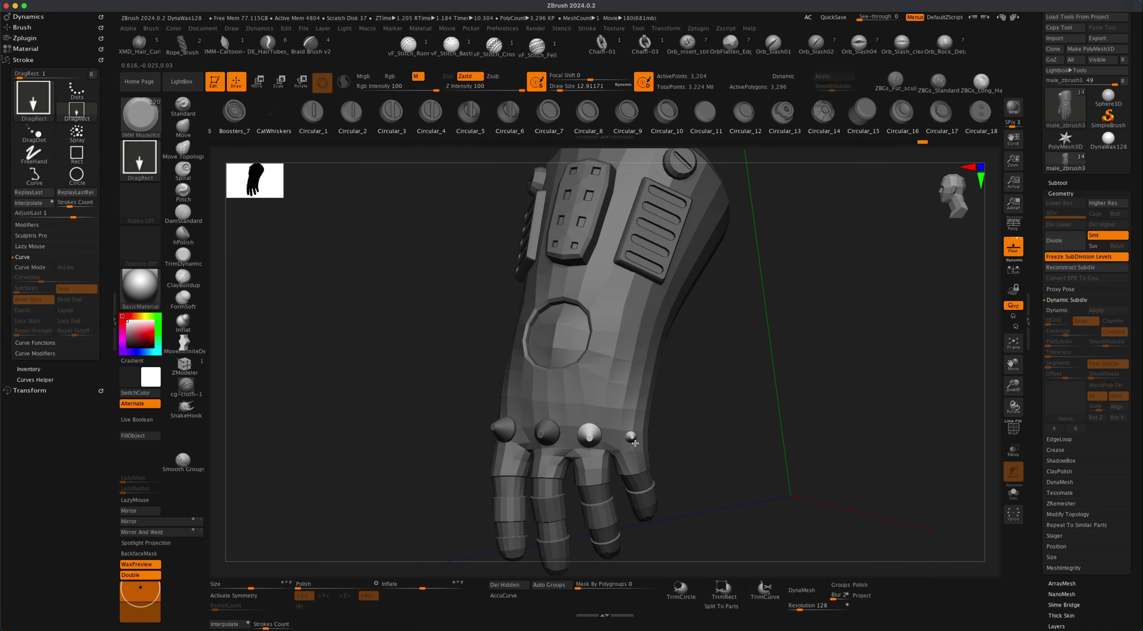
right_drag(692, 400, 750, 377)
drag(599, 402, 607, 407)
Step: Show the polyframe and run Auto Groups so every inserted part gets its own polygroup
right_drag(752, 373, 832, 302)
alt+drag(832, 302, 855, 353)
click(1014, 428)
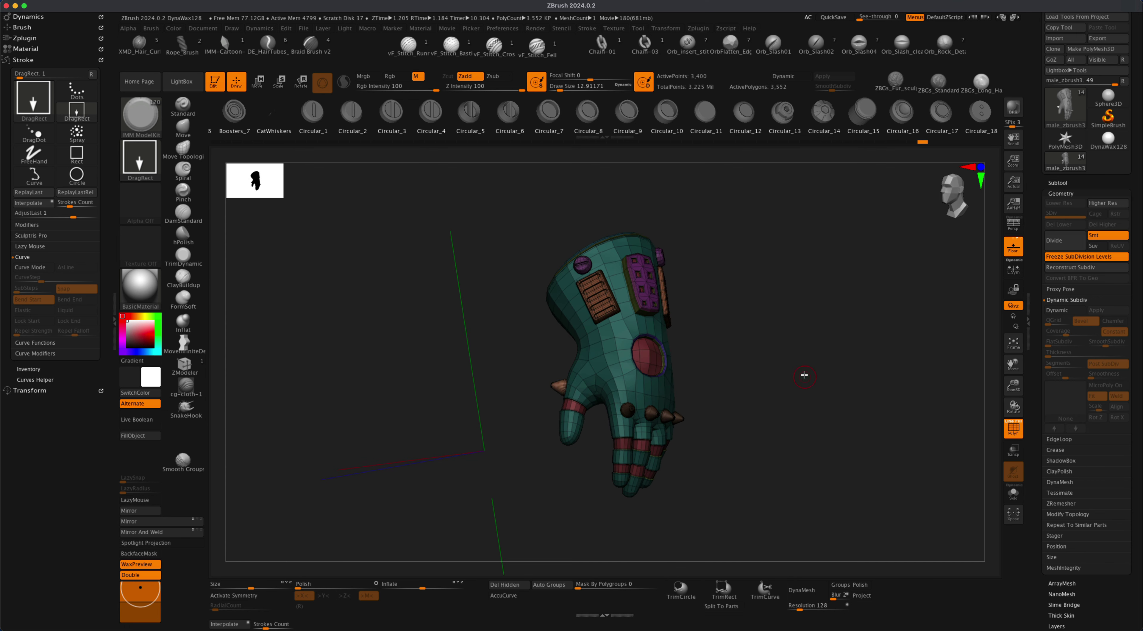
alt+drag(788, 372, 768, 356)
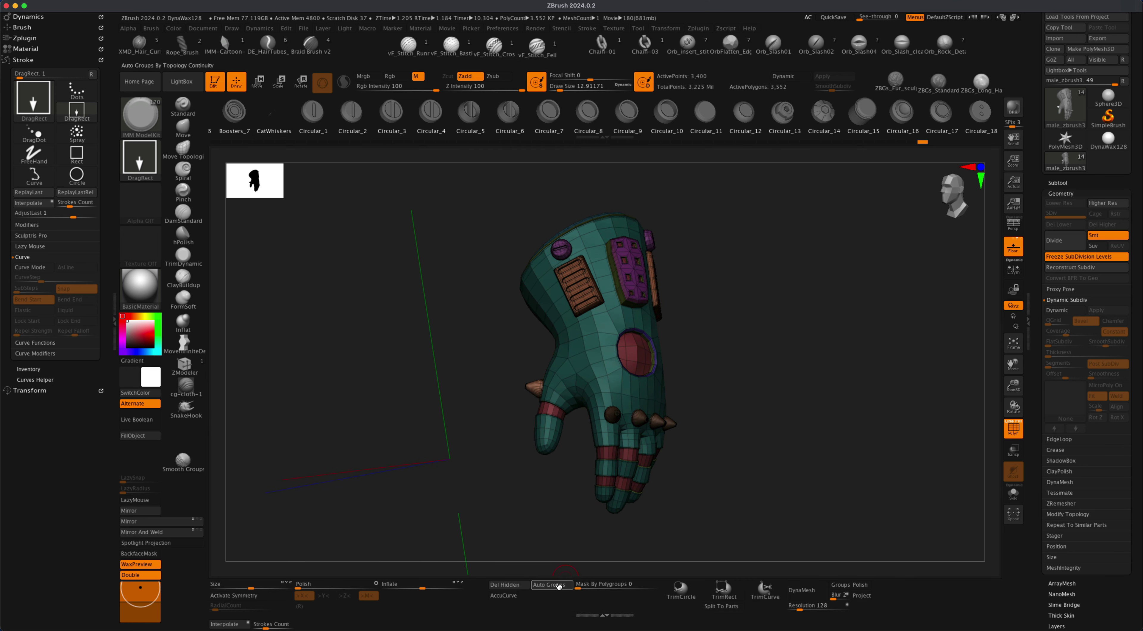
click(549, 585)
mouse_move(735, 343)
mouse_down()
mouse_move(727, 353)
mouse_move(739, 354)
mouse_up()
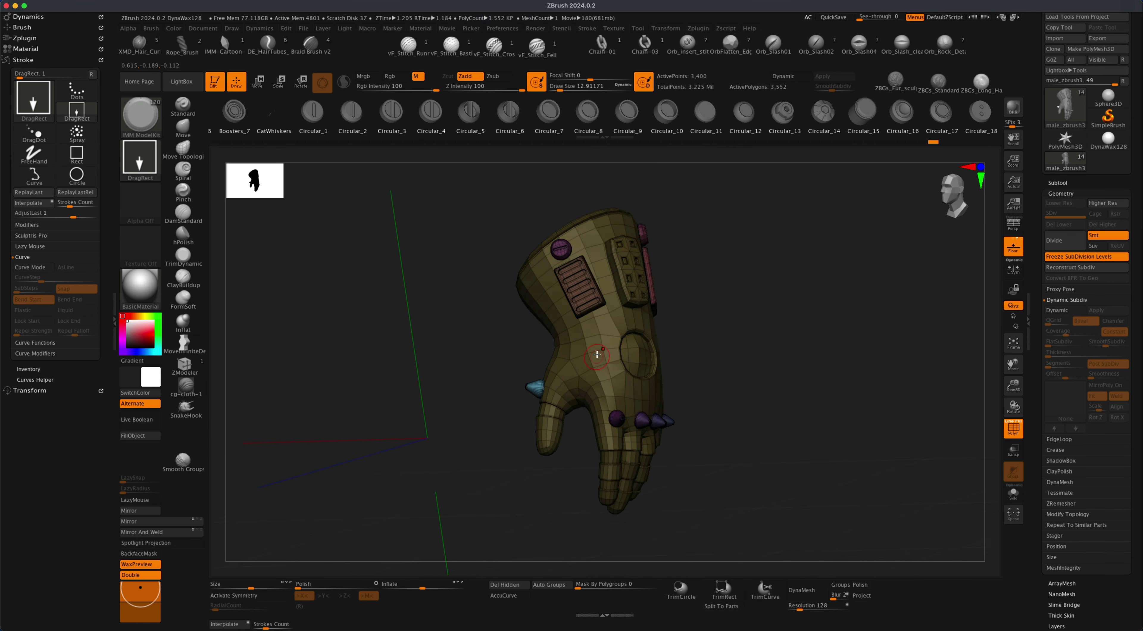
drag(683, 337, 700, 323)
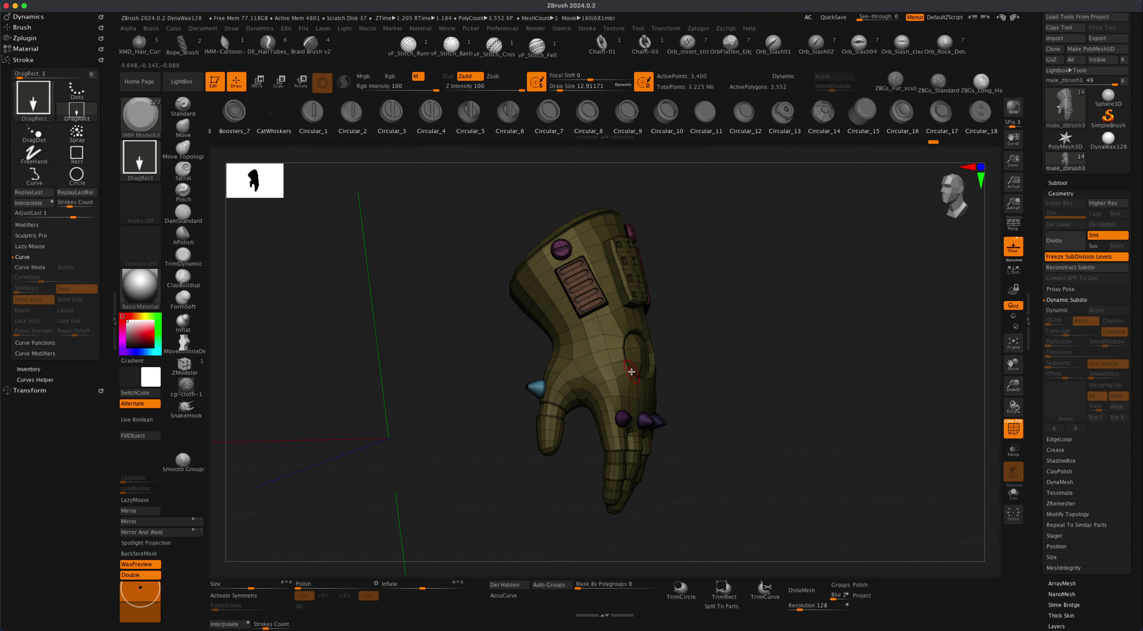
Step: Isolate the base glove polygroup and split the hidden inserted parts into a separate subtool
key(super+z)
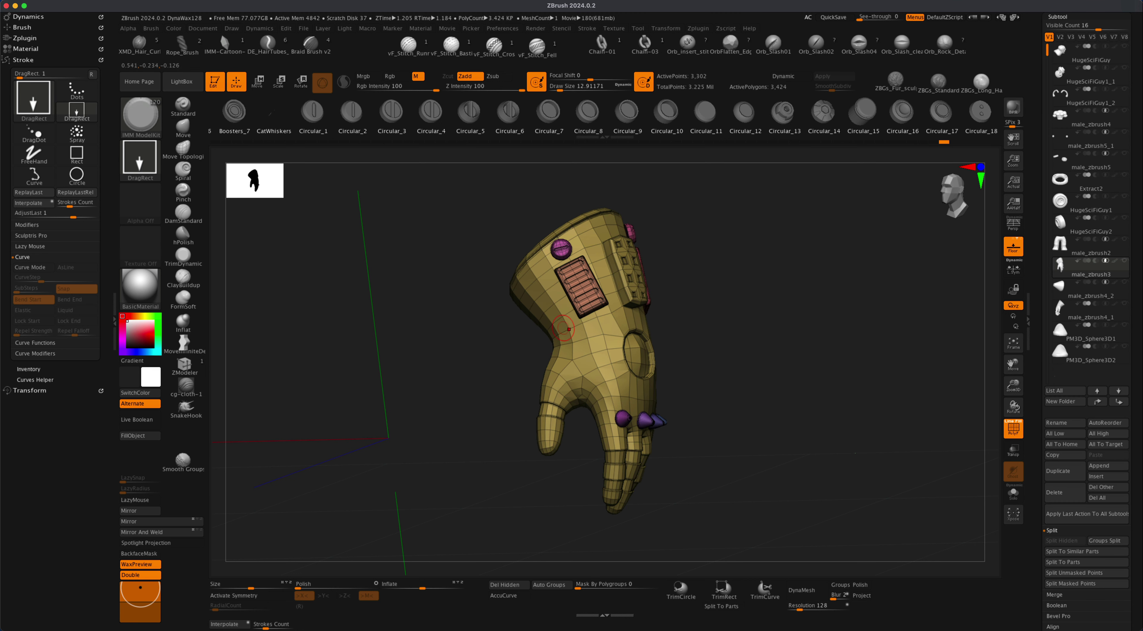
key(shift+super)
shift+super+click(599, 345)
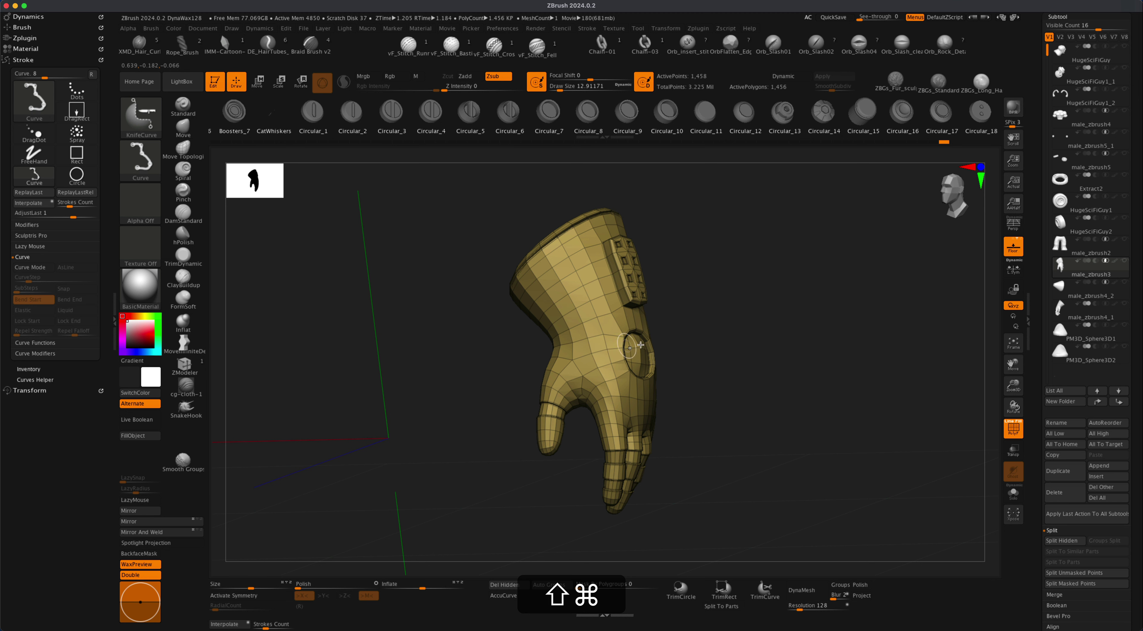
click(1064, 541)
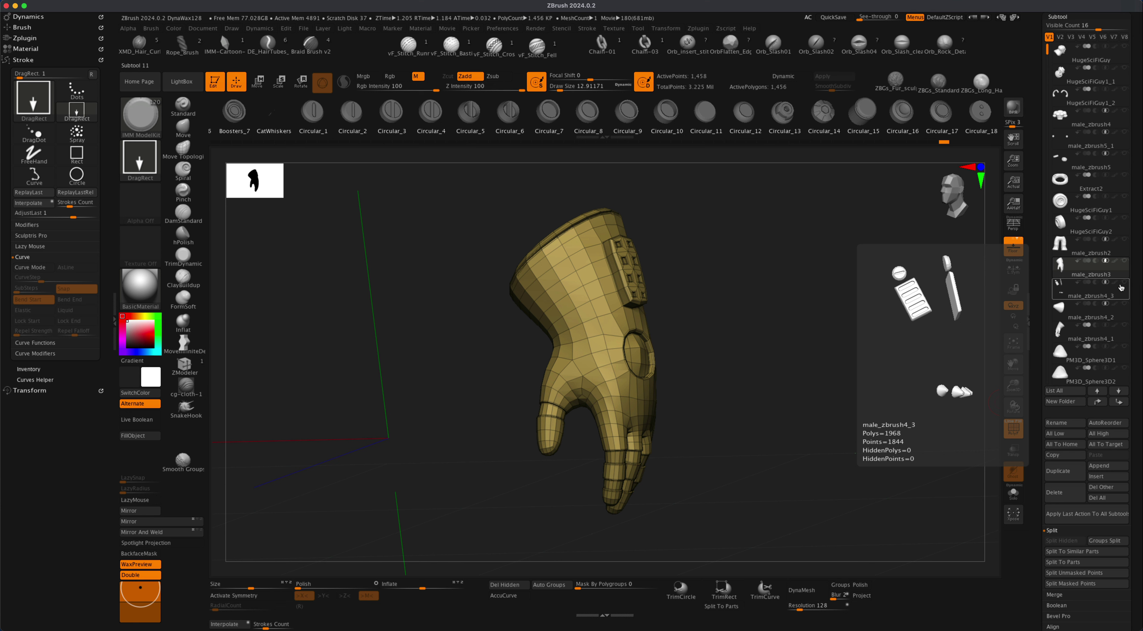
Step: Keep the base glove subtool active and turn off Freeze SubDivision Levels to restore its high-resolution detail
click(1119, 316)
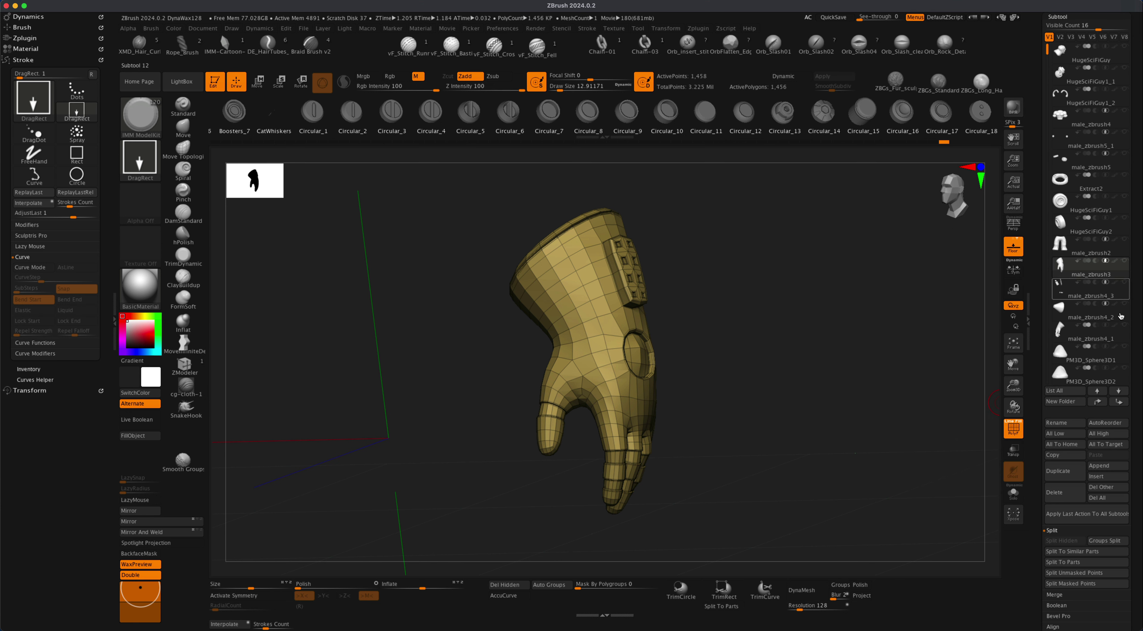
click(1109, 291)
click(1078, 265)
scroll(1116, 298, down, 2)
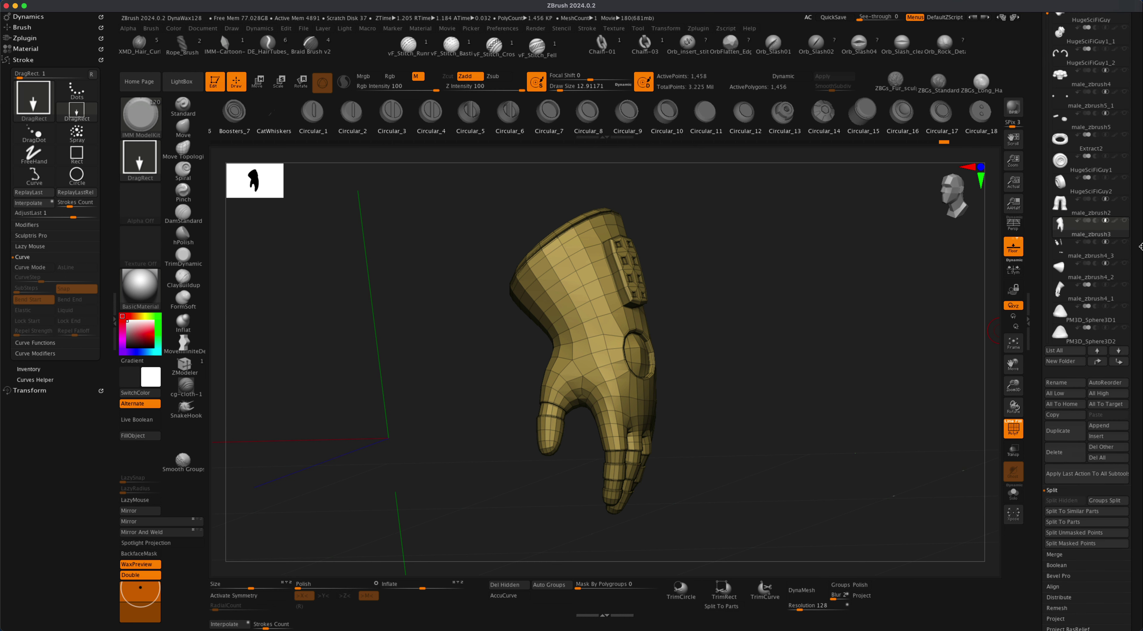
scroll(1116, 328, up, 2)
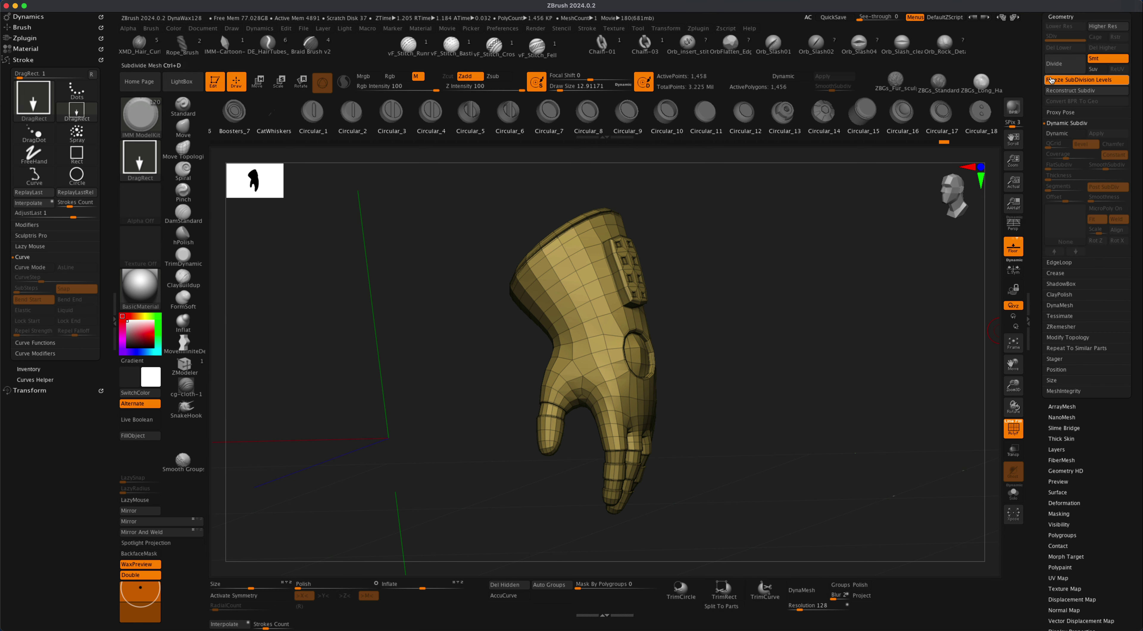
click(1069, 81)
drag(715, 273, 760, 247)
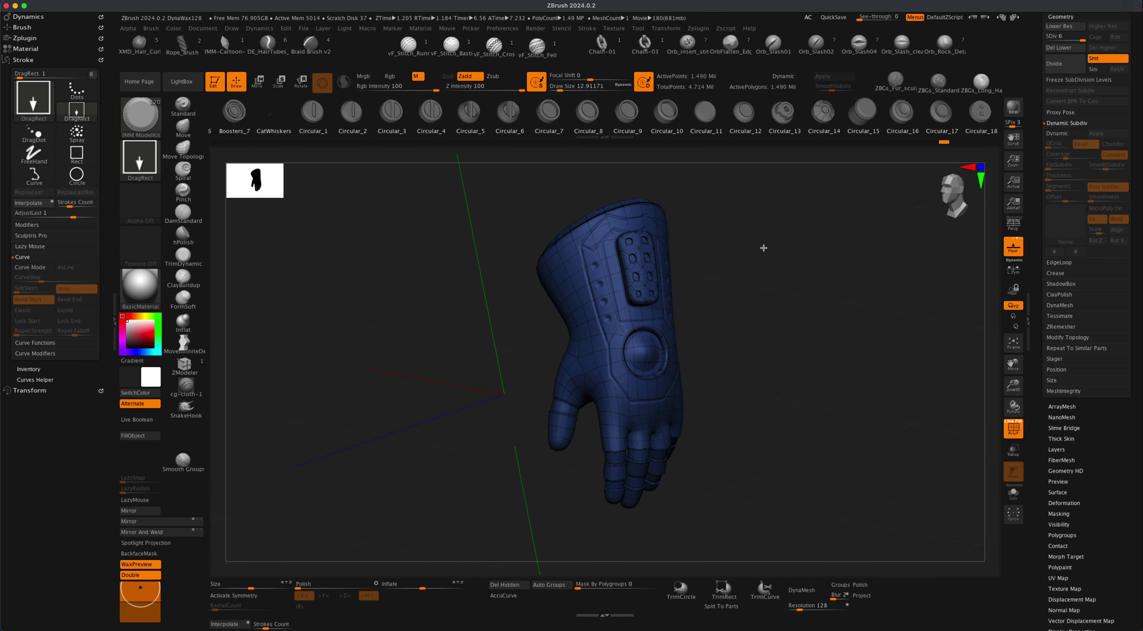
Step: Hide the polyframe and clear the mask on the glove
click(1013, 428)
drag(767, 343, 784, 342)
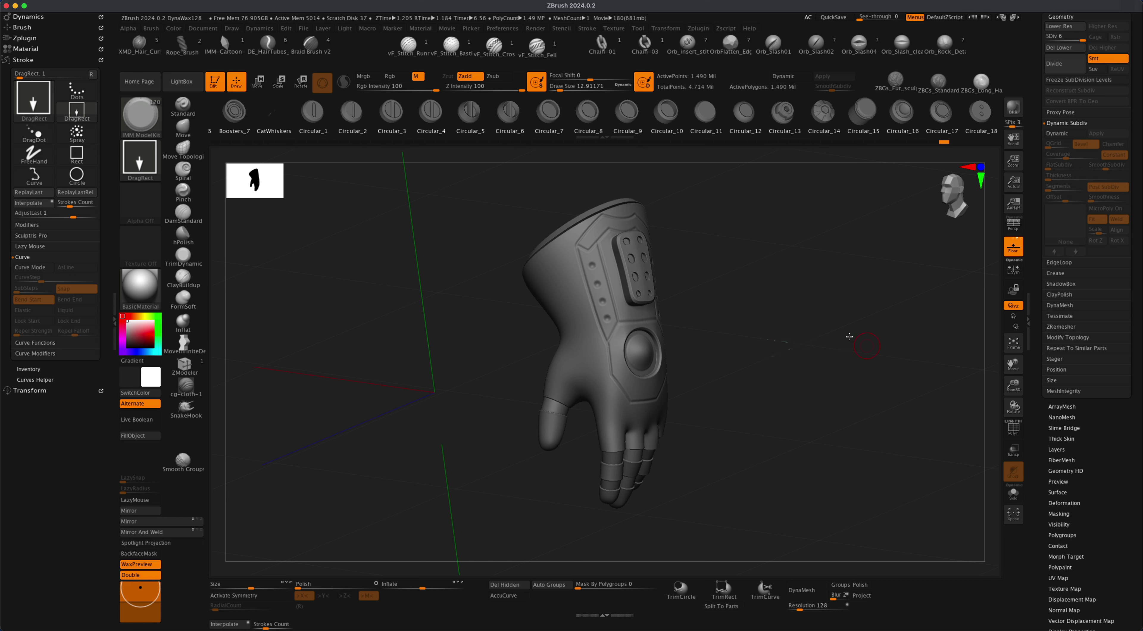
super+drag(770, 249, 821, 312)
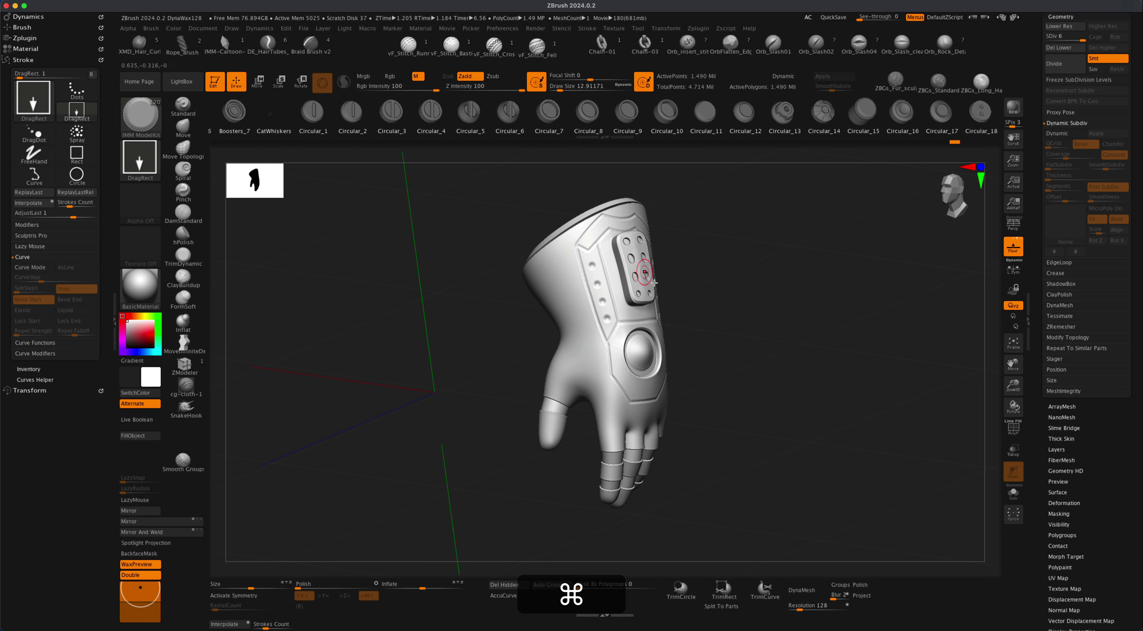
alt+drag(807, 274, 811, 290)
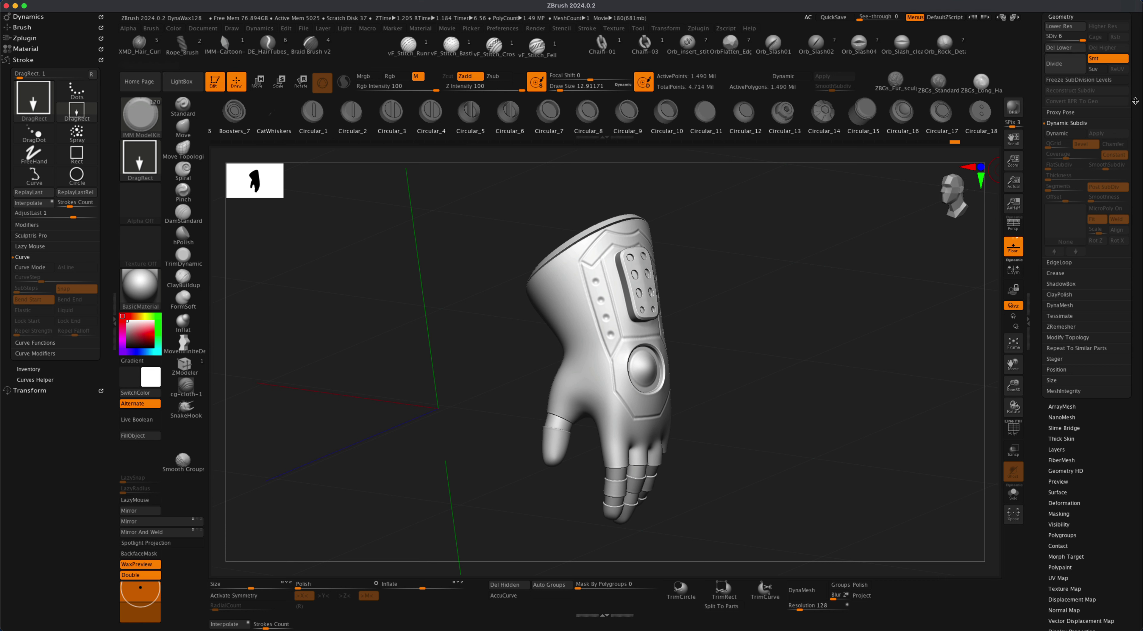
Step: Raise the subtool list's Visible Count to 19 and make all subtools of the character visible
scroll(1134, 101, up, 5)
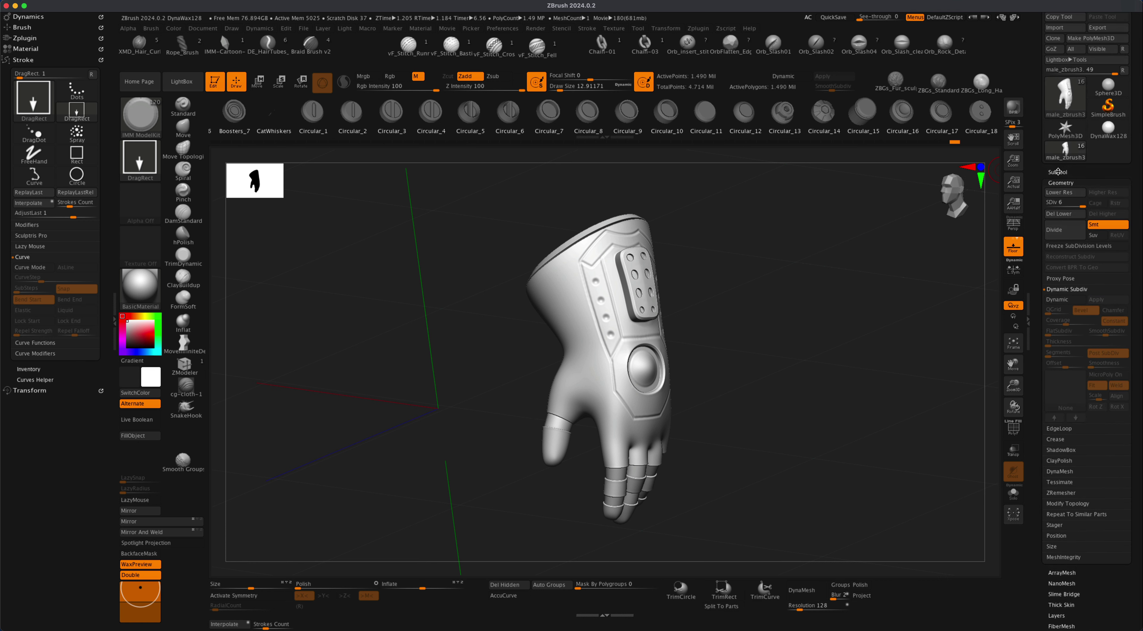
click(1062, 172)
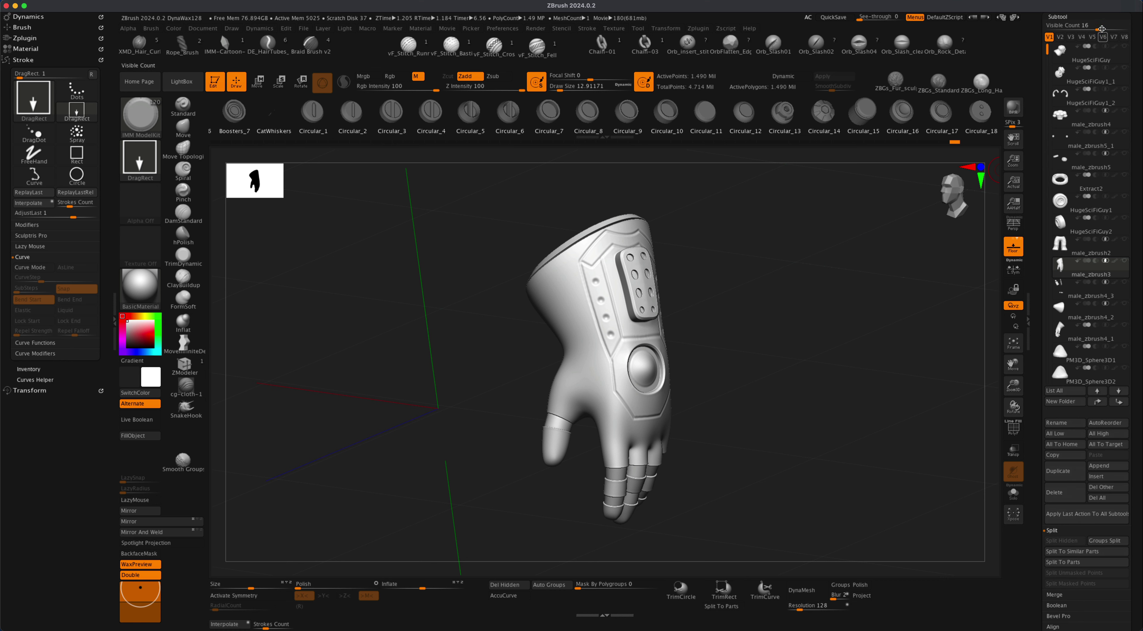
drag(1099, 29, 1108, 31)
click(1125, 262)
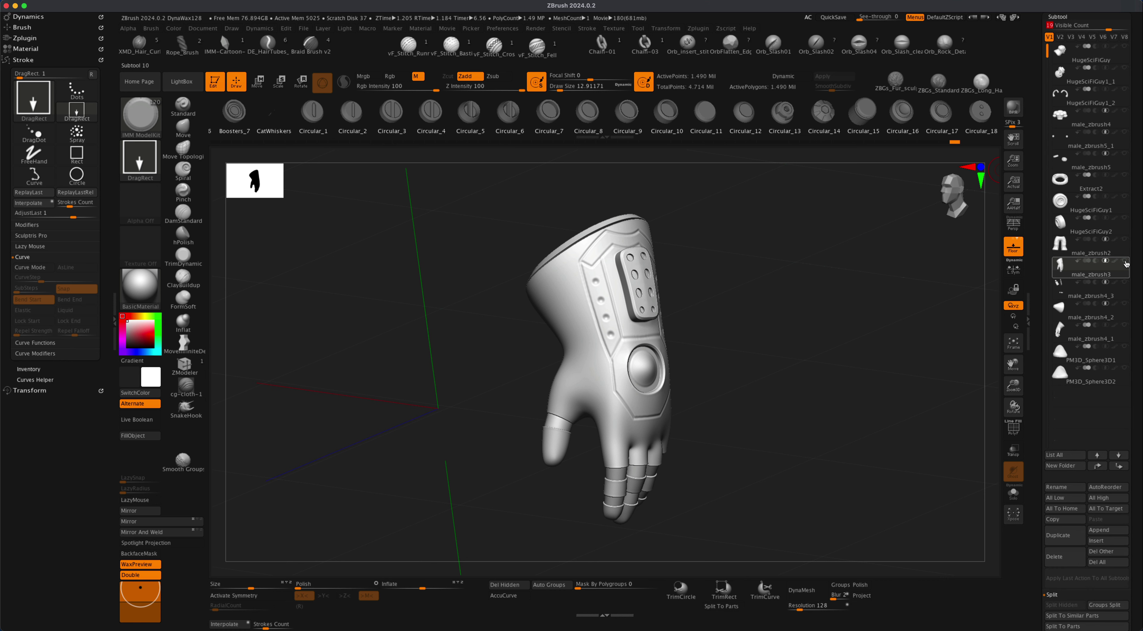
key(shift)
shift+click(1125, 263)
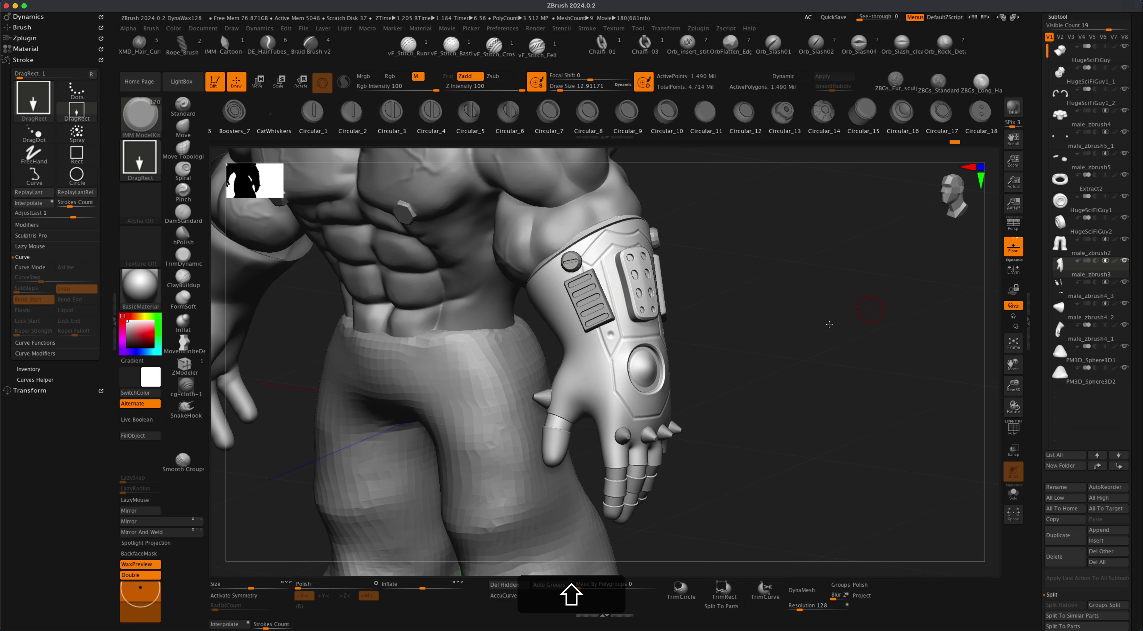
Step: Hide the plain hand subtool on the arm without a glove, and check how the finished glove fits its forearm
key(alt)
mouse_move(772, 316)
mouse_down()
mouse_move(755, 334)
mouse_move(791, 325)
mouse_move(755, 332)
mouse_move(754, 309)
mouse_move(752, 332)
mouse_move(793, 329)
mouse_move(781, 330)
mouse_up()
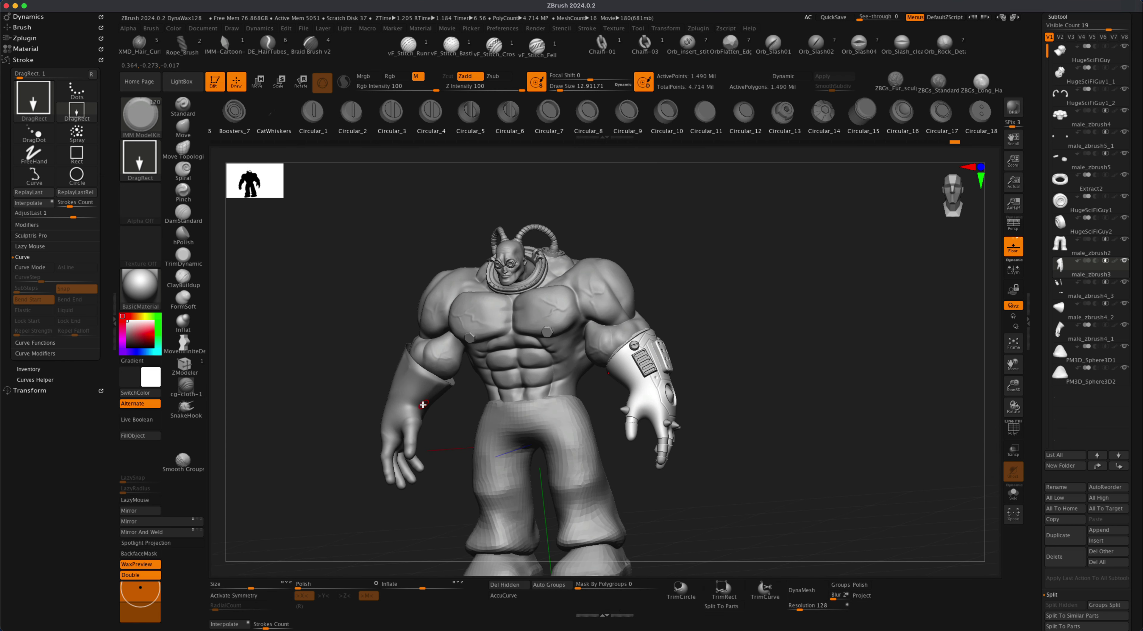
click(1125, 325)
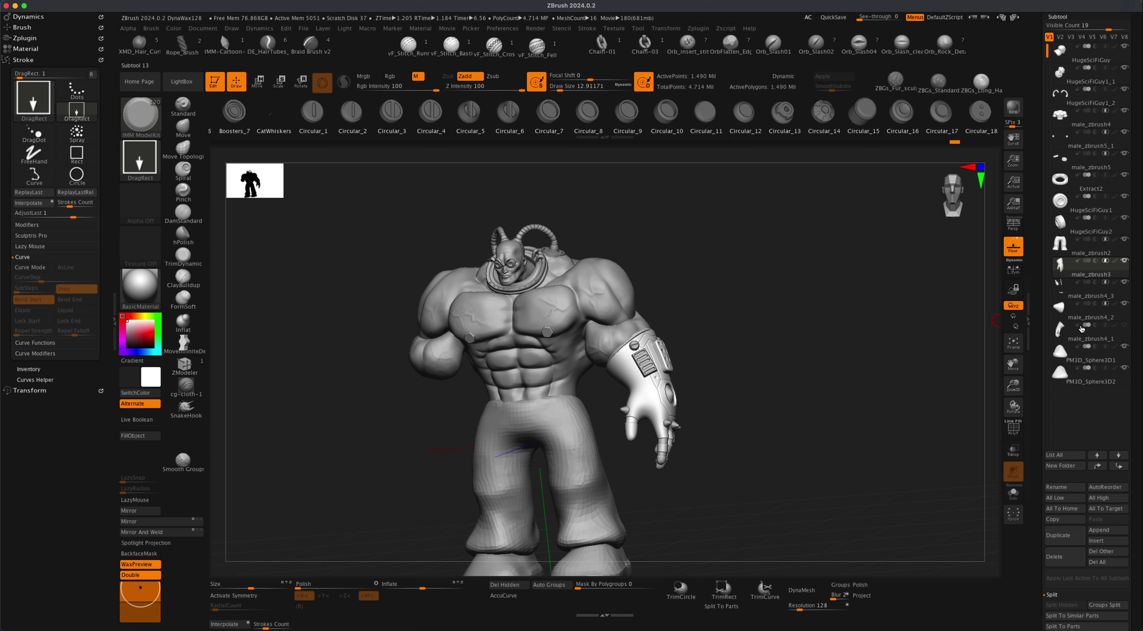
drag(790, 366, 829, 383)
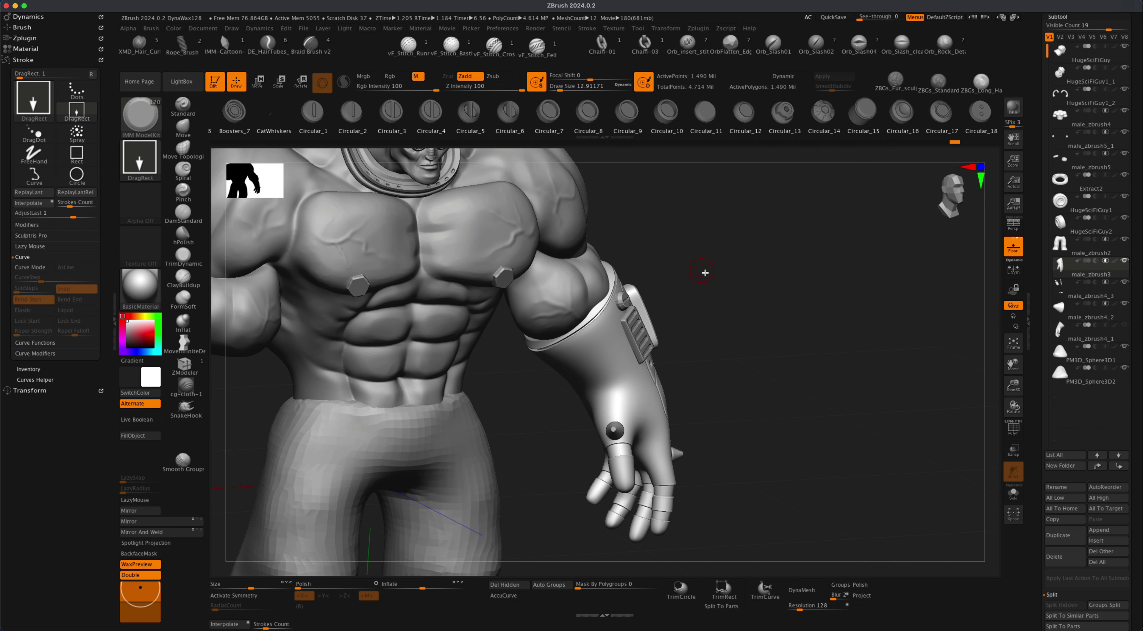
mouse_move(705, 268)
mouse_down()
mouse_move(666, 256)
mouse_move(717, 286)
mouse_up()
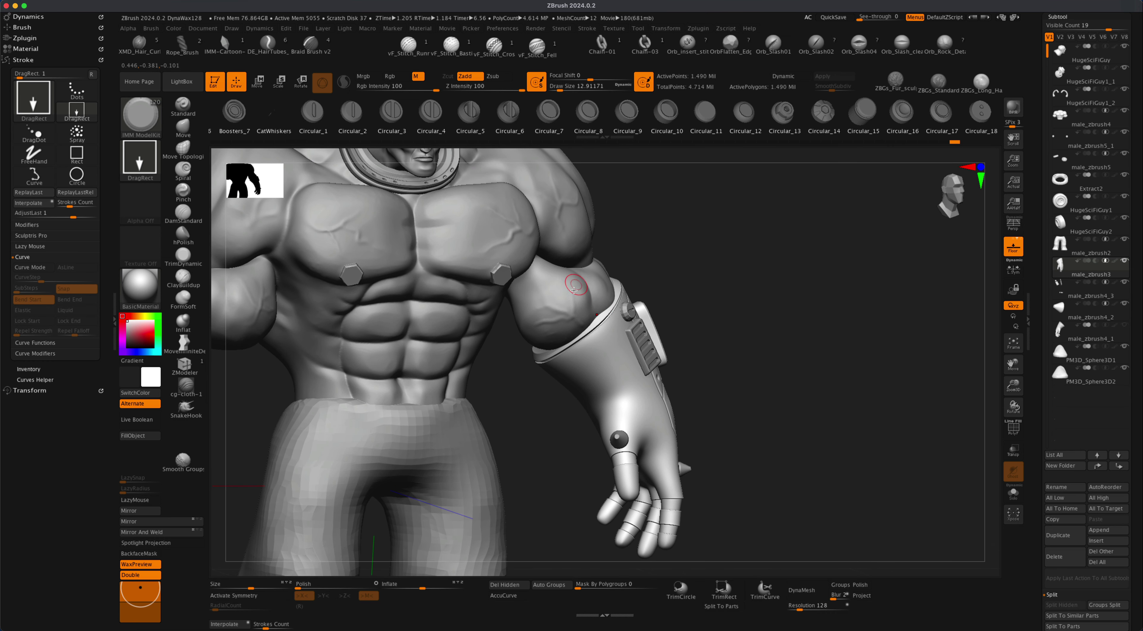
Step: Select the torso subtool and adjust the forearm around the glove cuff using the Move brush at a draw size of about 49
click(1060, 116)
click(182, 128)
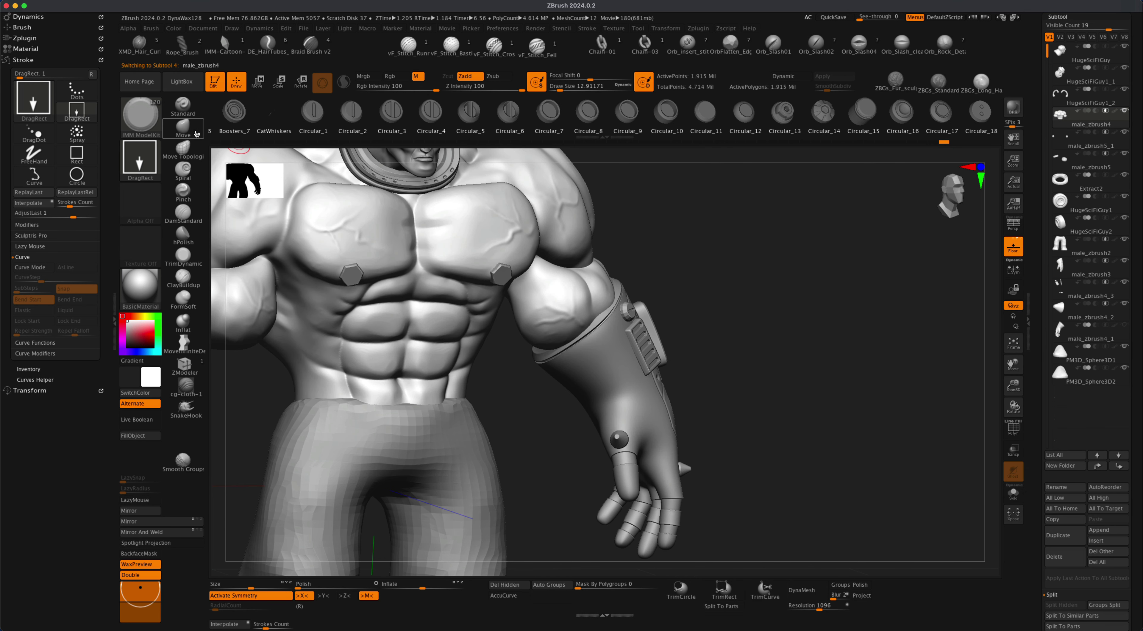
key(s)
mouse_move(709, 237)
mouse_down()
mouse_move(698, 226)
mouse_move(630, 262)
mouse_up()
key(s)
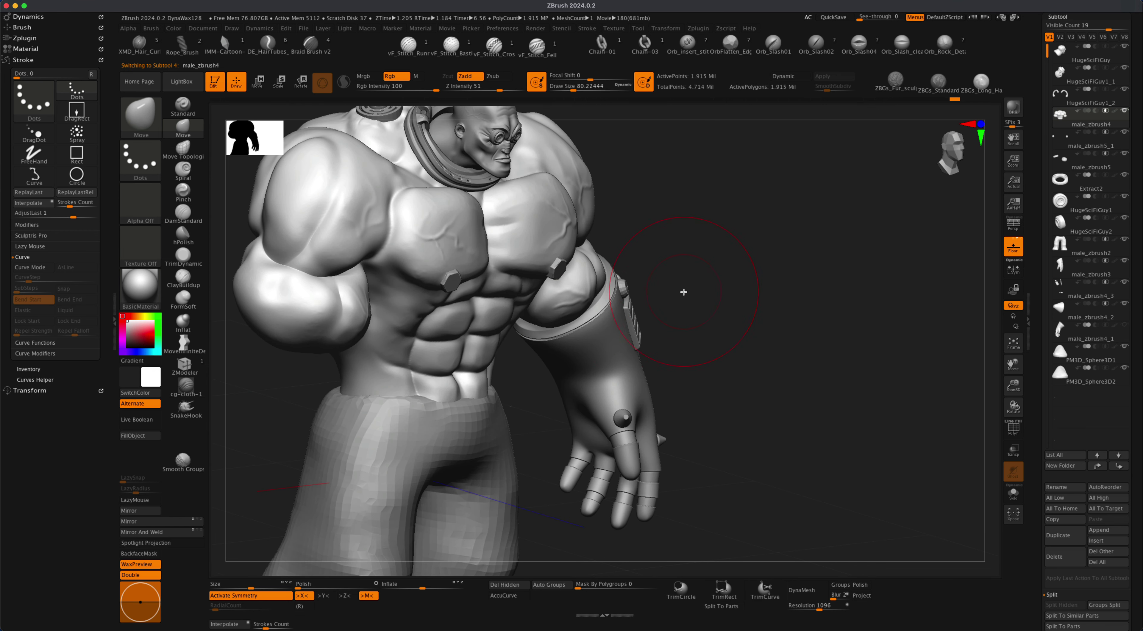
key(s)
drag(683, 292, 614, 282)
drag(715, 242, 627, 235)
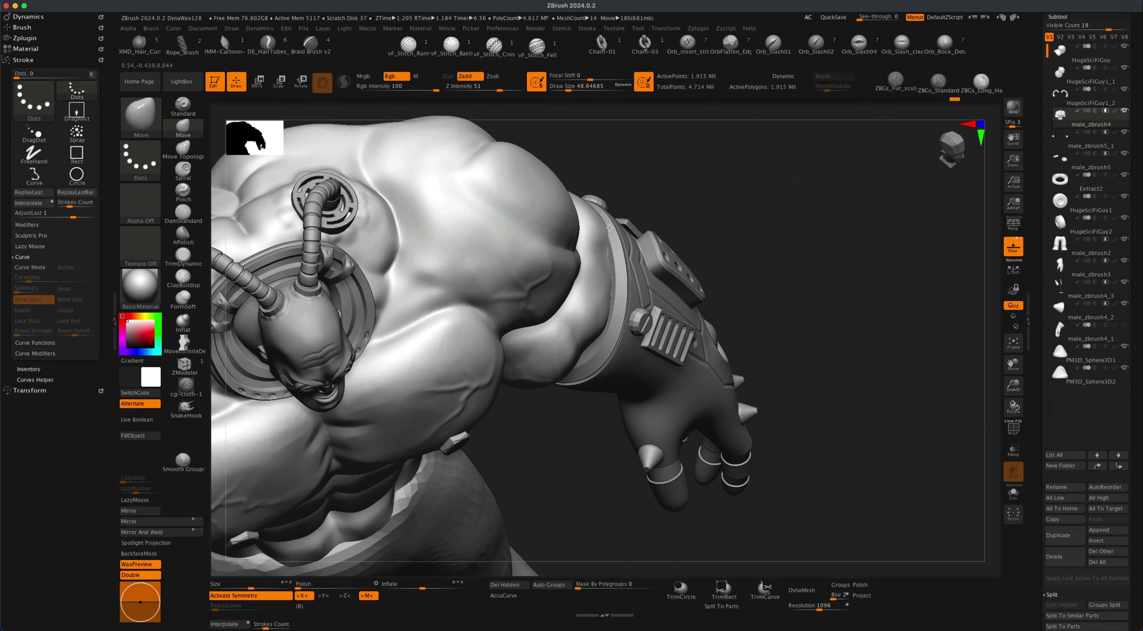
mouse_move(683, 196)
mouse_down()
mouse_move(690, 238)
mouse_move(590, 224)
mouse_up()
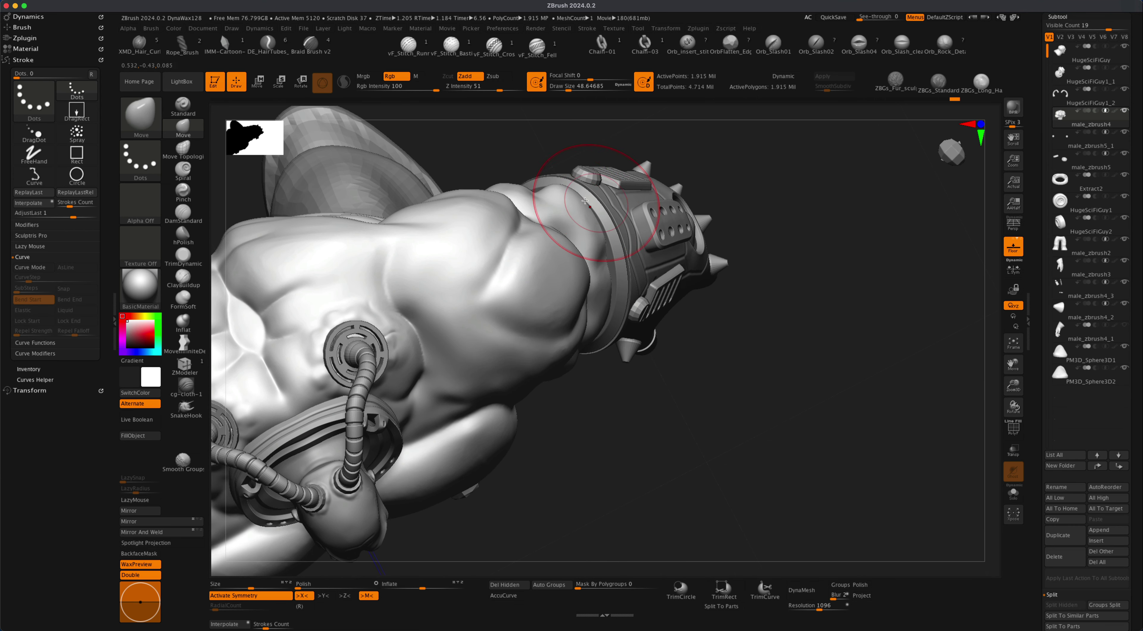
drag(723, 177, 619, 195)
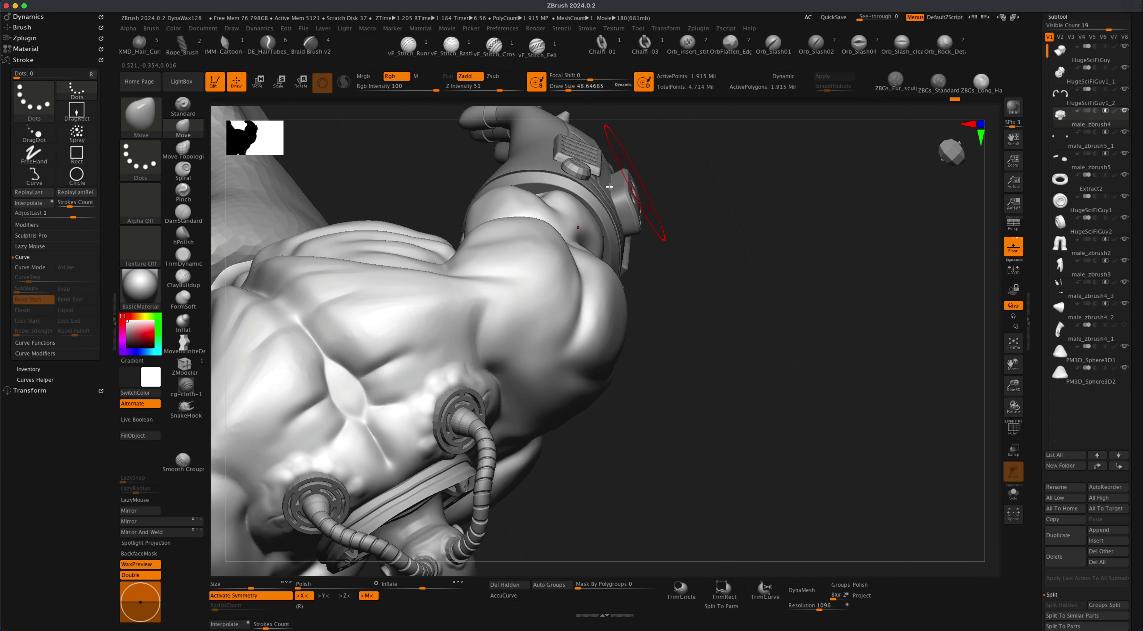
drag(696, 203, 830, 321)
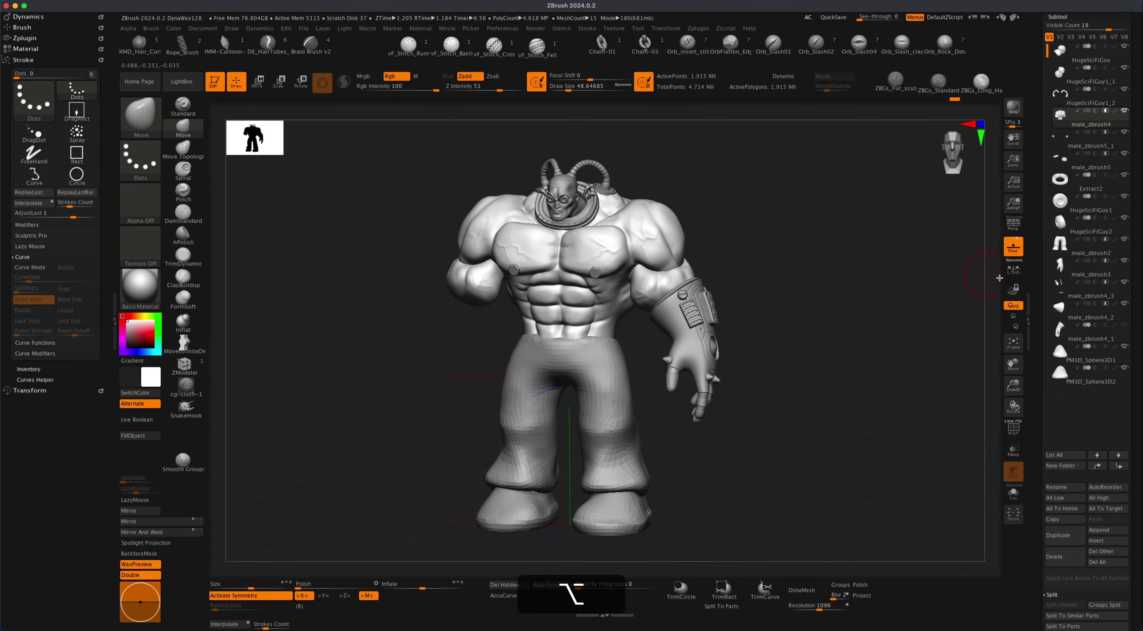
Step: Duplicate the subtool holding the glove's inserted panels and spikes, and mirror the copy to the opposite arm
click(1117, 291)
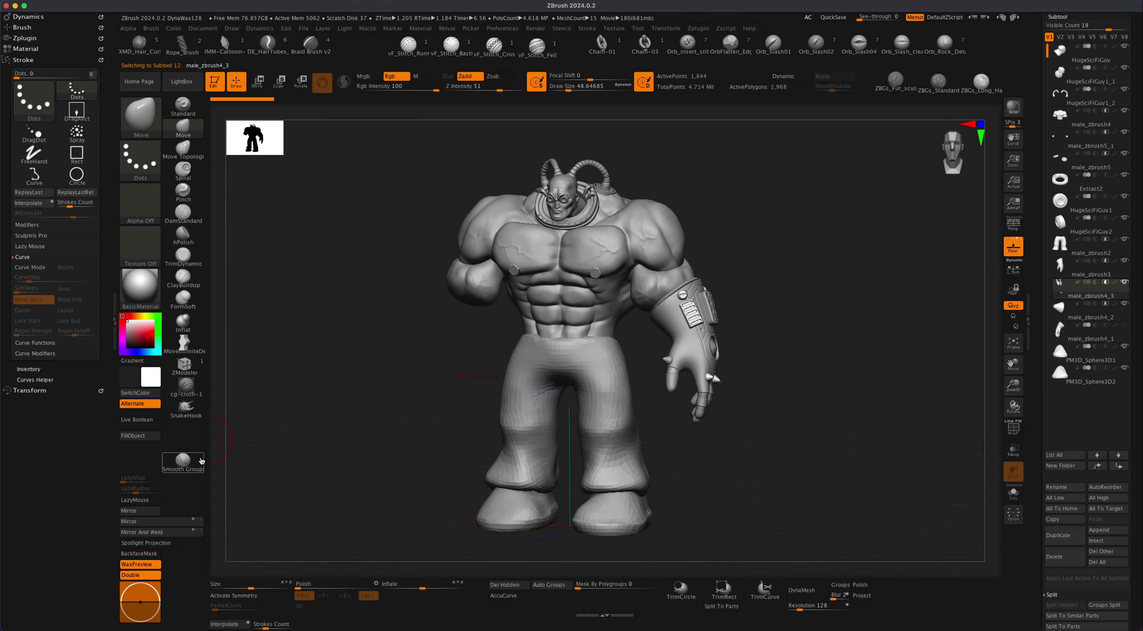
click(1071, 532)
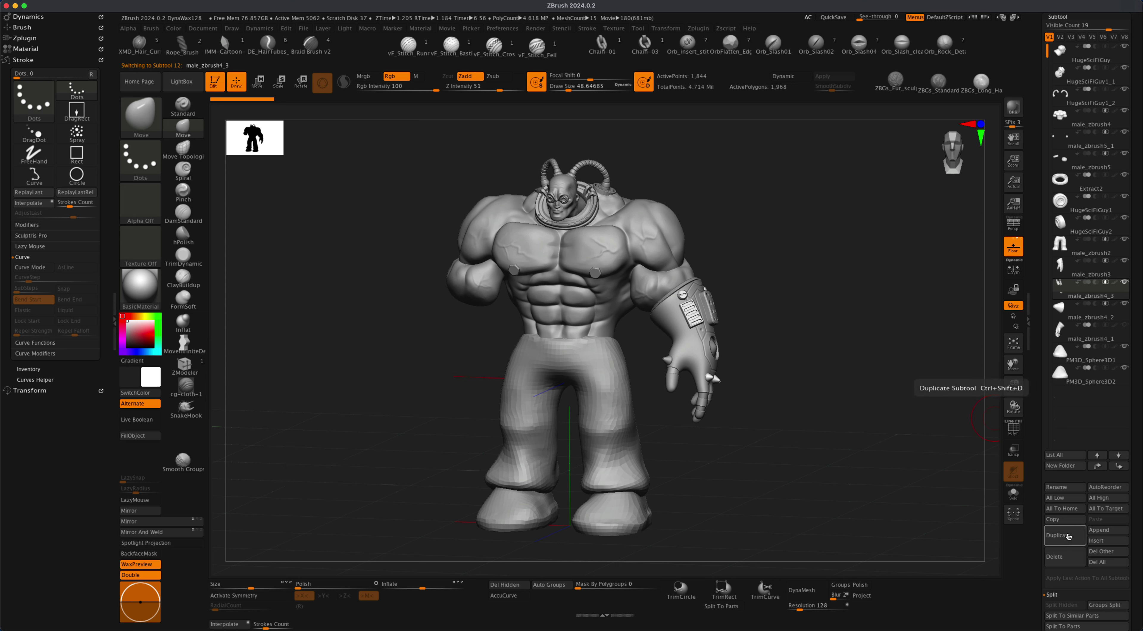
click(176, 523)
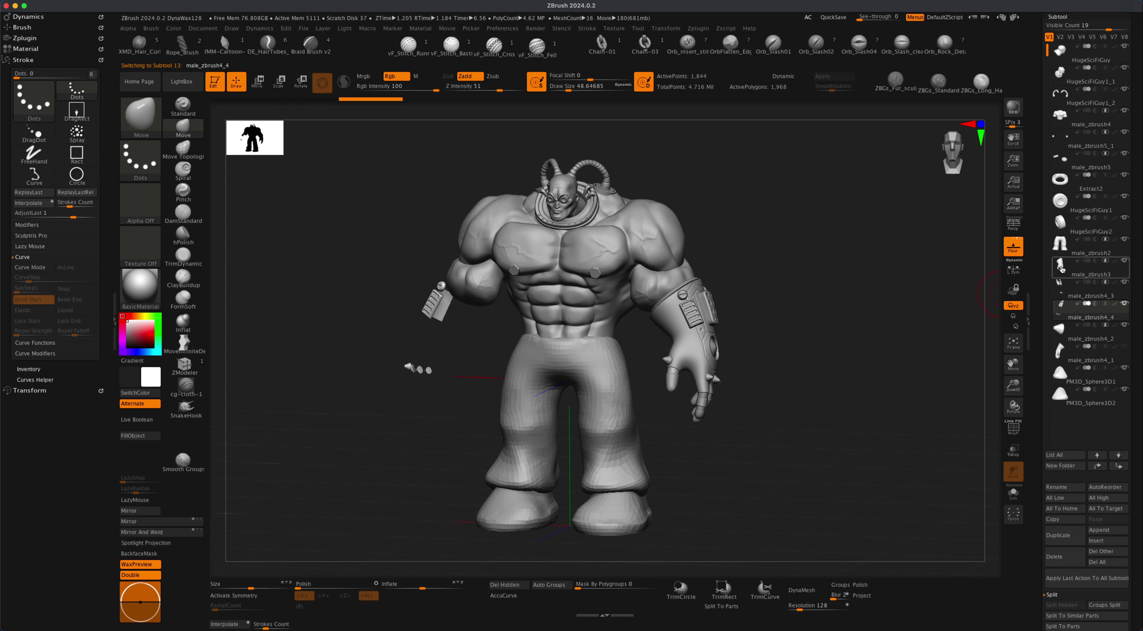
Step: Select the plain hand subtool on the arm without a base glove and delete it permanently
mouse_move(1069, 269)
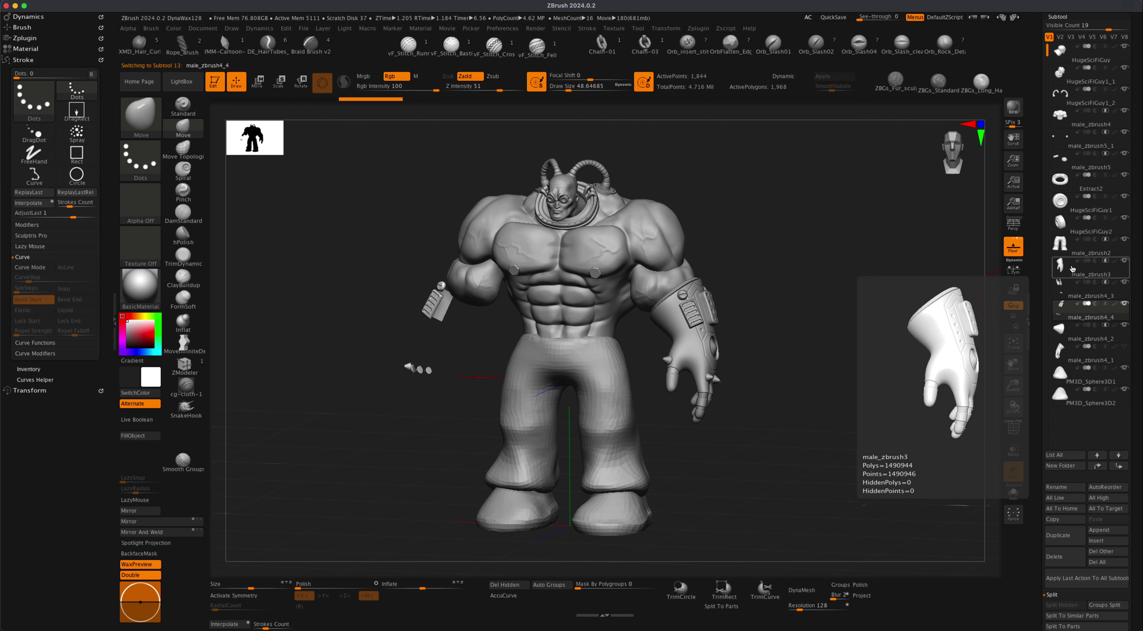
click(1074, 356)
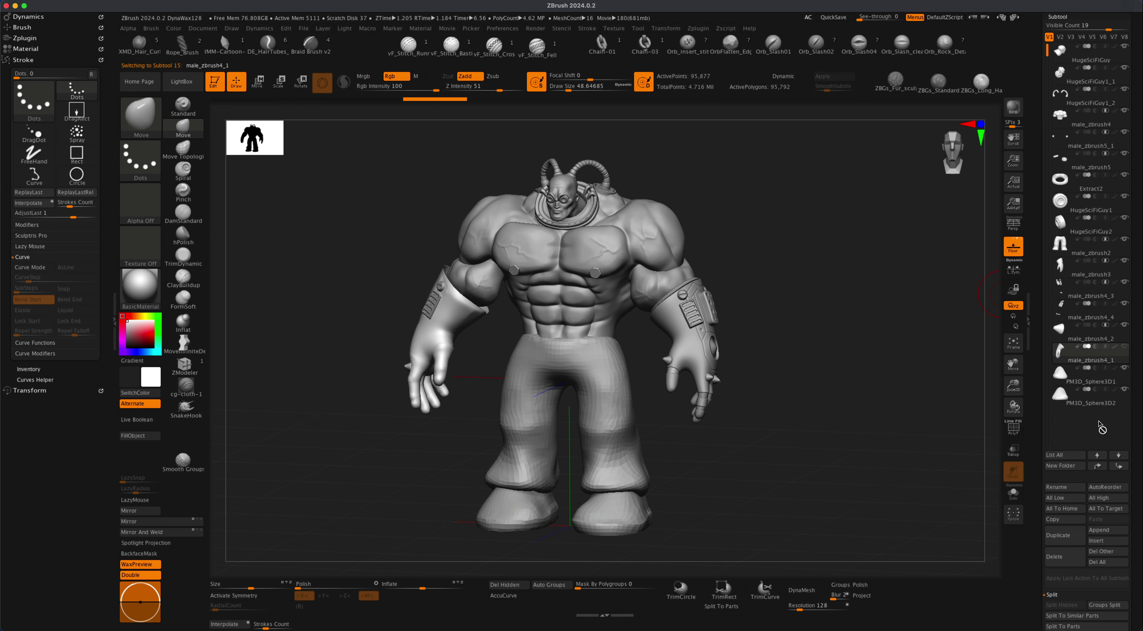
click(1066, 555)
click(976, 576)
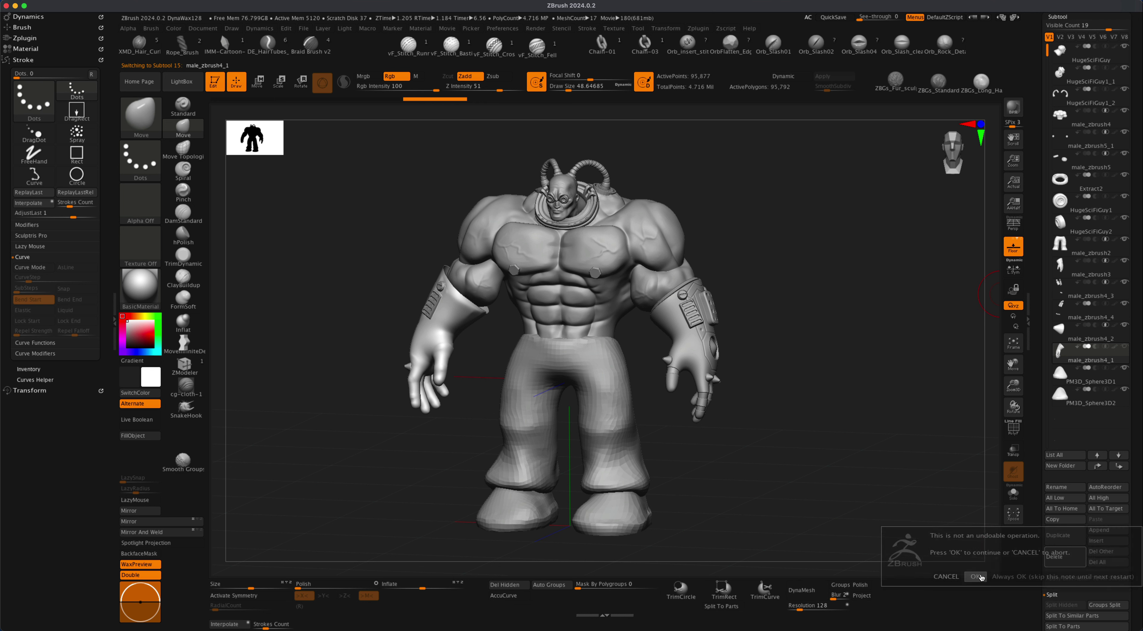
Step: Duplicate the base glove subtool, delete the copy's lower subdivision levels and mirror it to the opposite arm
click(1121, 269)
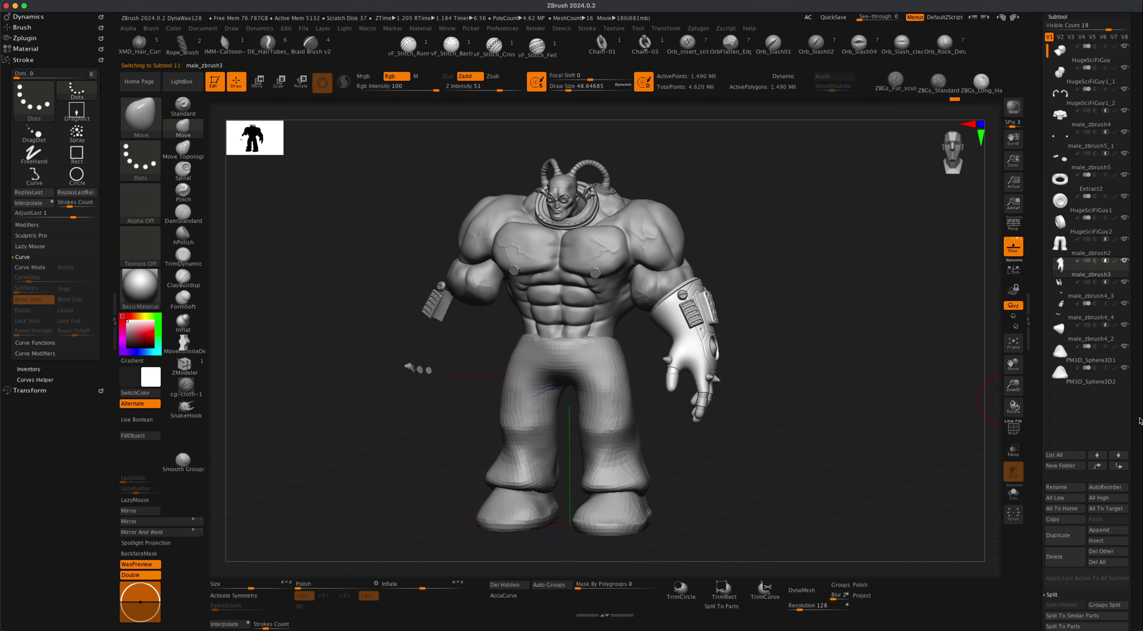
scroll(1139, 399, down, 2)
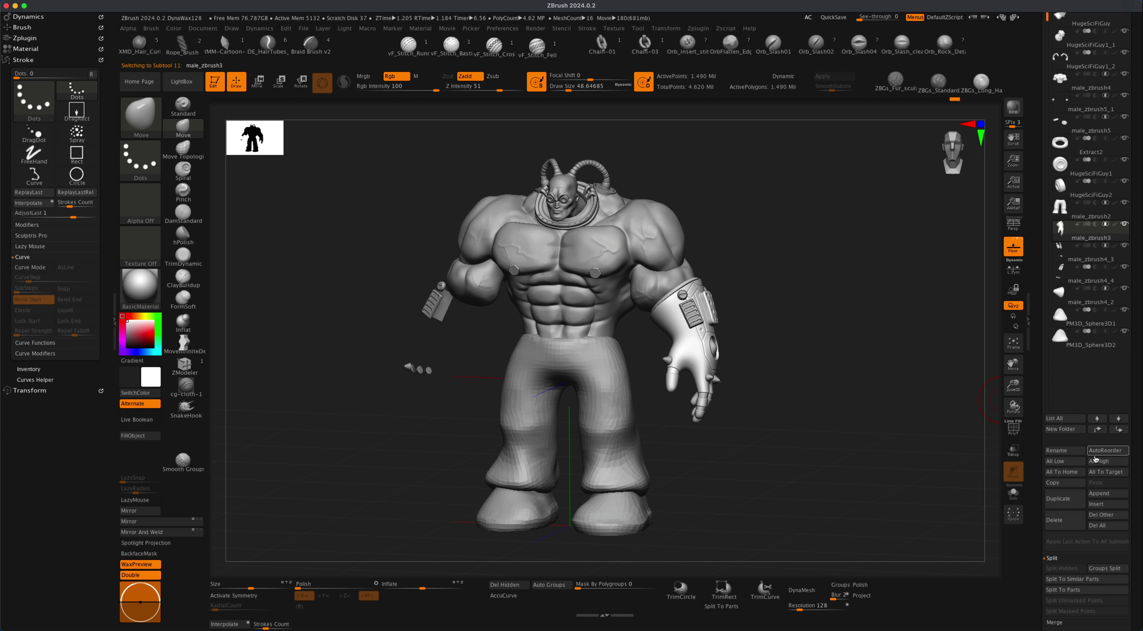
click(1077, 497)
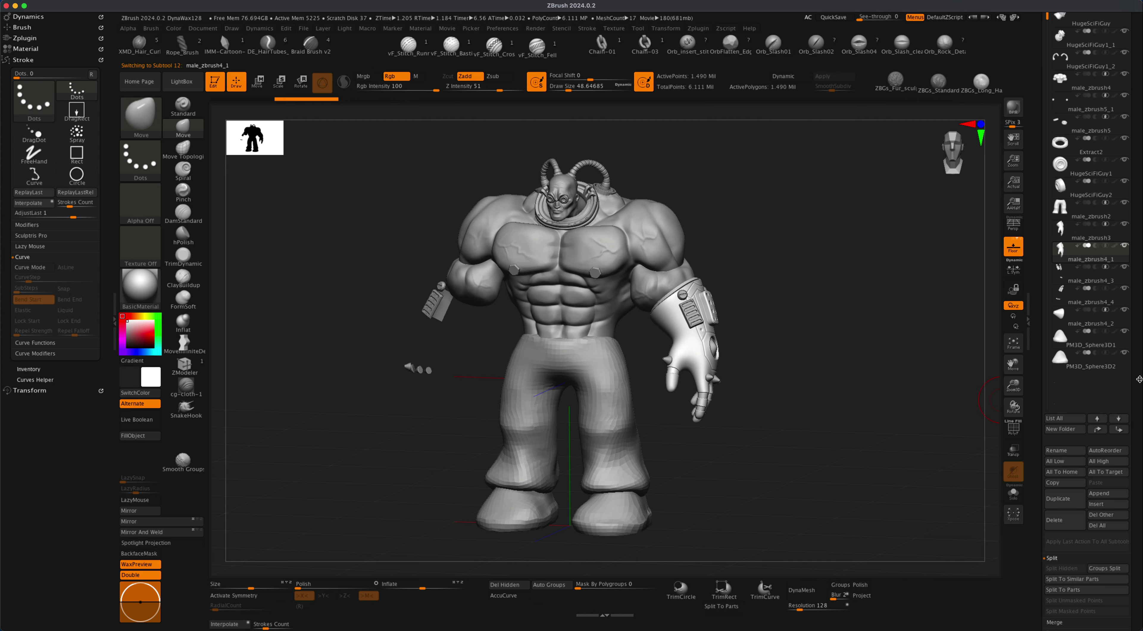
scroll(1081, 491, down, 5)
click(1062, 549)
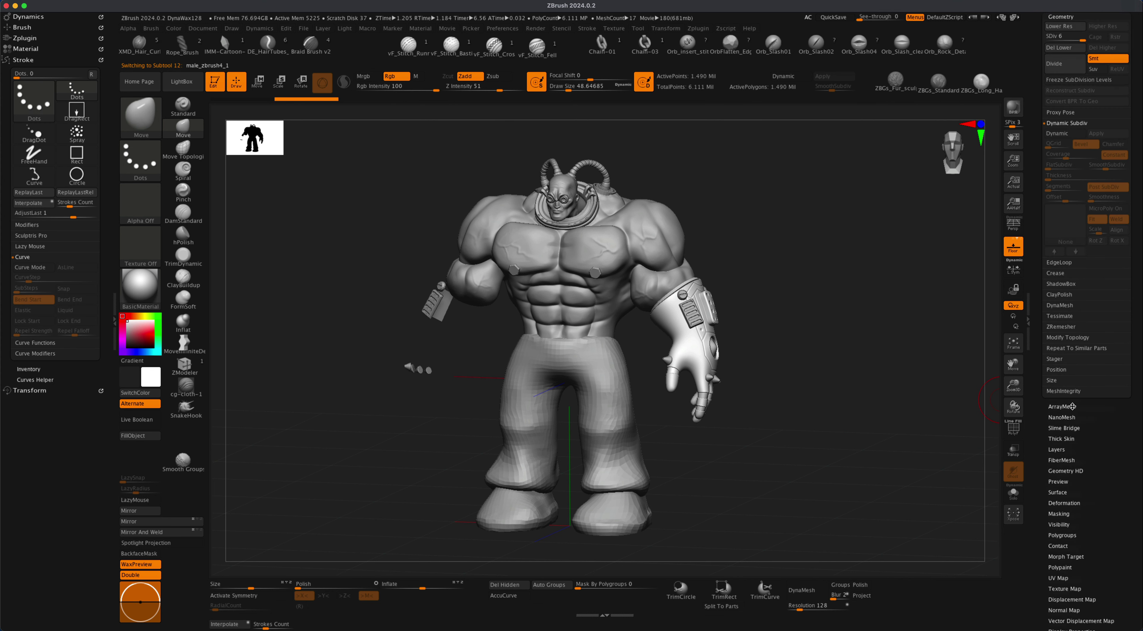
click(1073, 48)
click(168, 526)
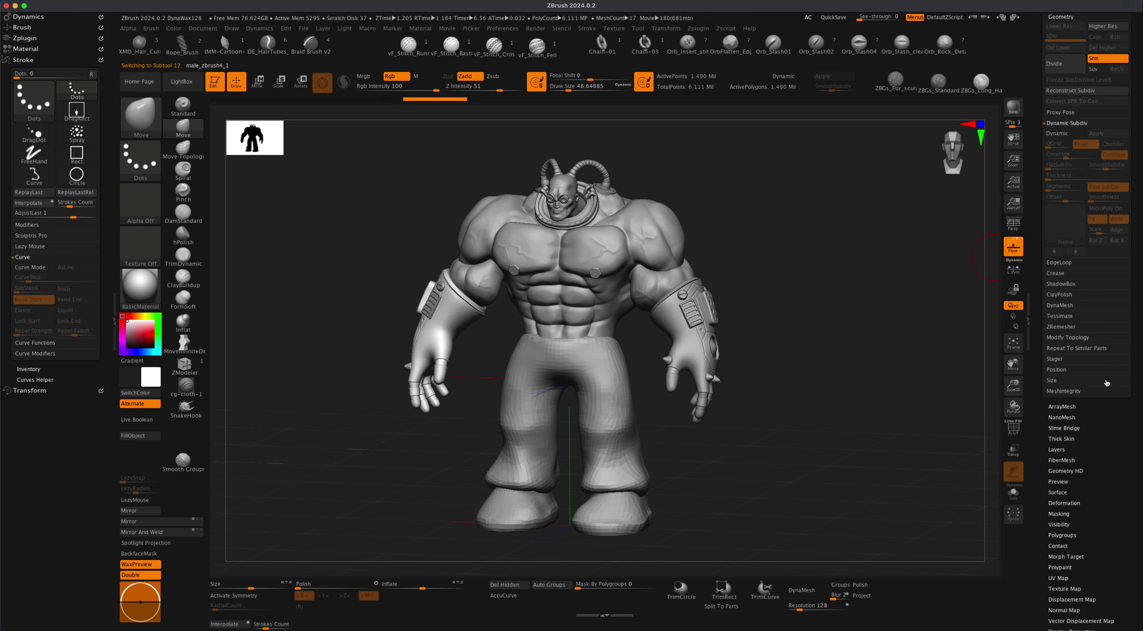
Step: Reconstruct the mirrored glove's lower subdivision levels and set its SDiv to 6
click(1096, 92)
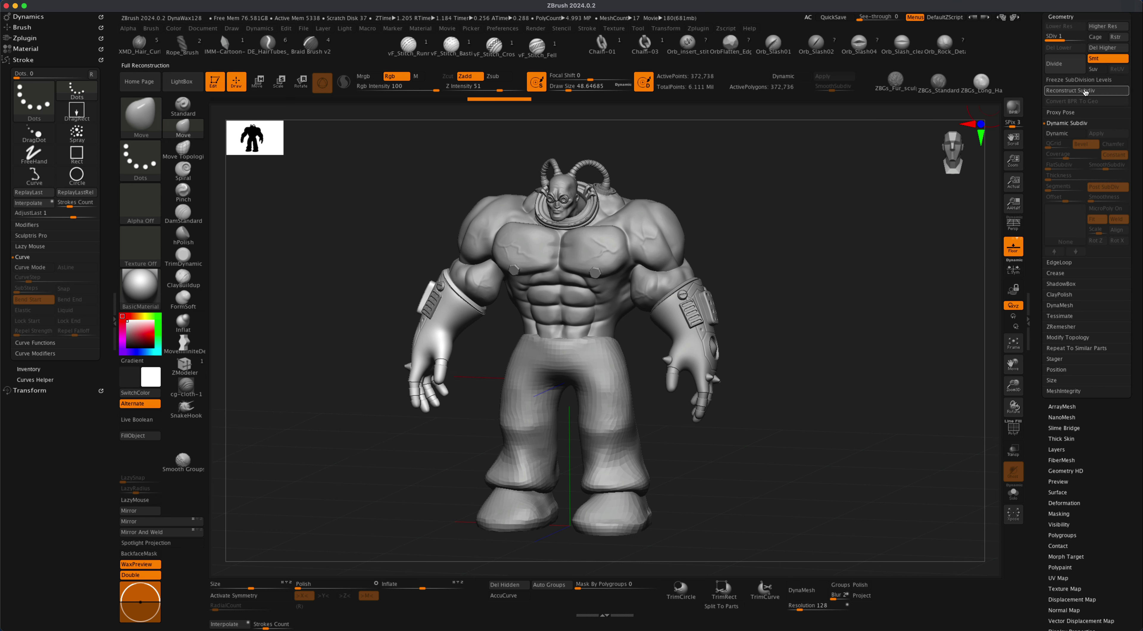
click(1102, 91)
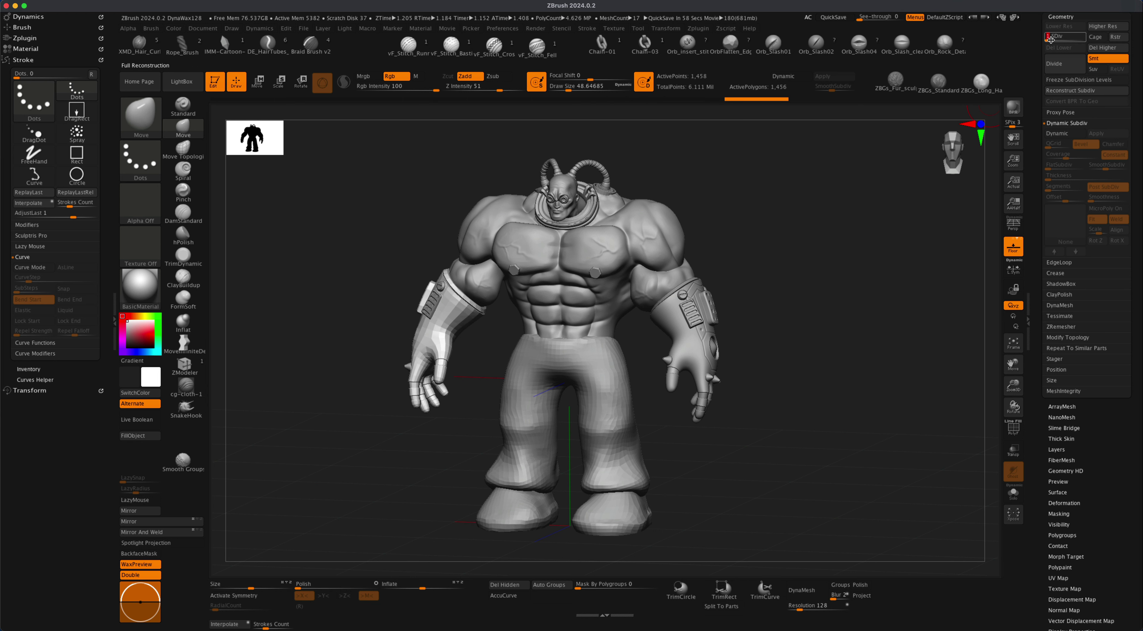
click(1091, 40)
mouse_move(798, 264)
mouse_down()
mouse_move(821, 265)
mouse_move(733, 291)
mouse_up()
drag(854, 314, 798, 310)
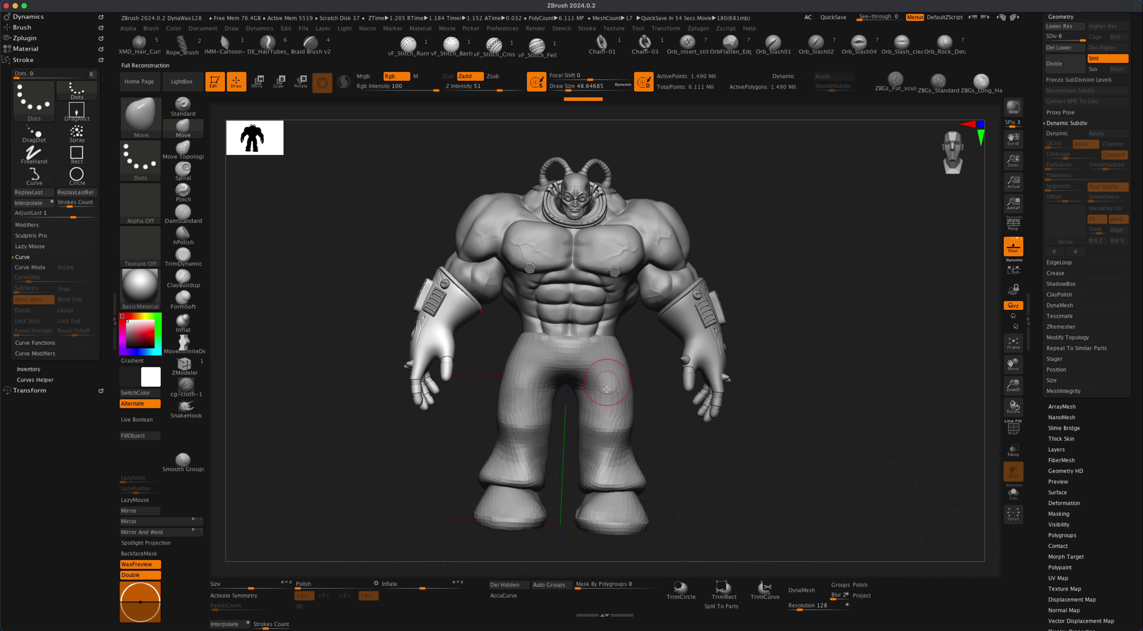
Step: Select the torso subtool, turn on perspective and inspect the whole character with both gloves from several angles
alt+click(666, 235)
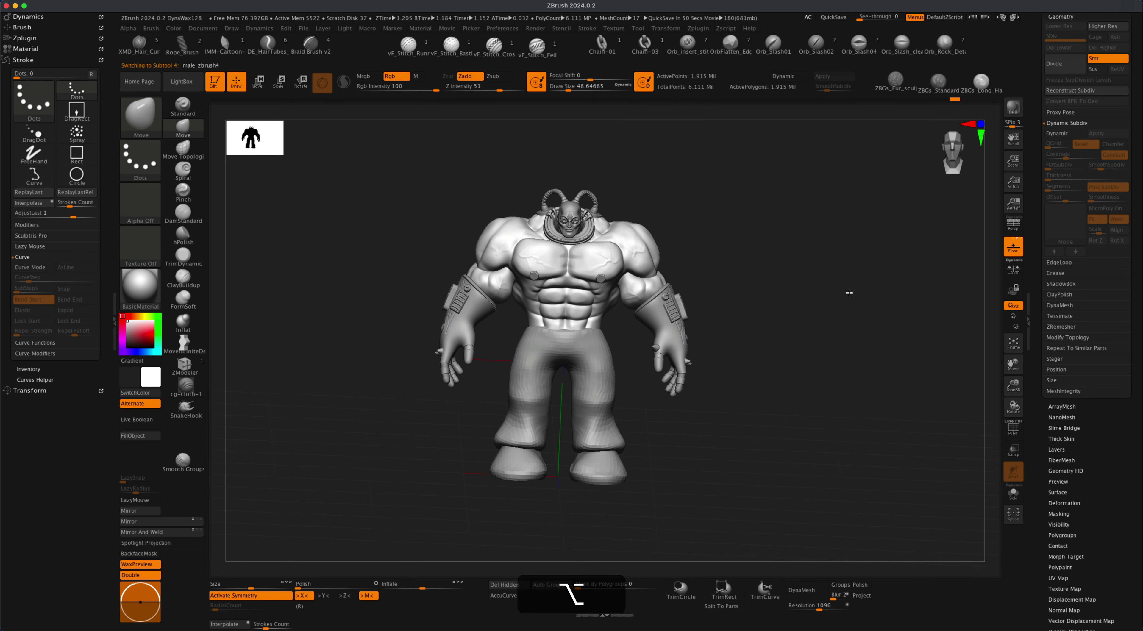
alt+shift+drag(849, 293, 834, 296)
click(1010, 224)
drag(891, 262, 829, 291)
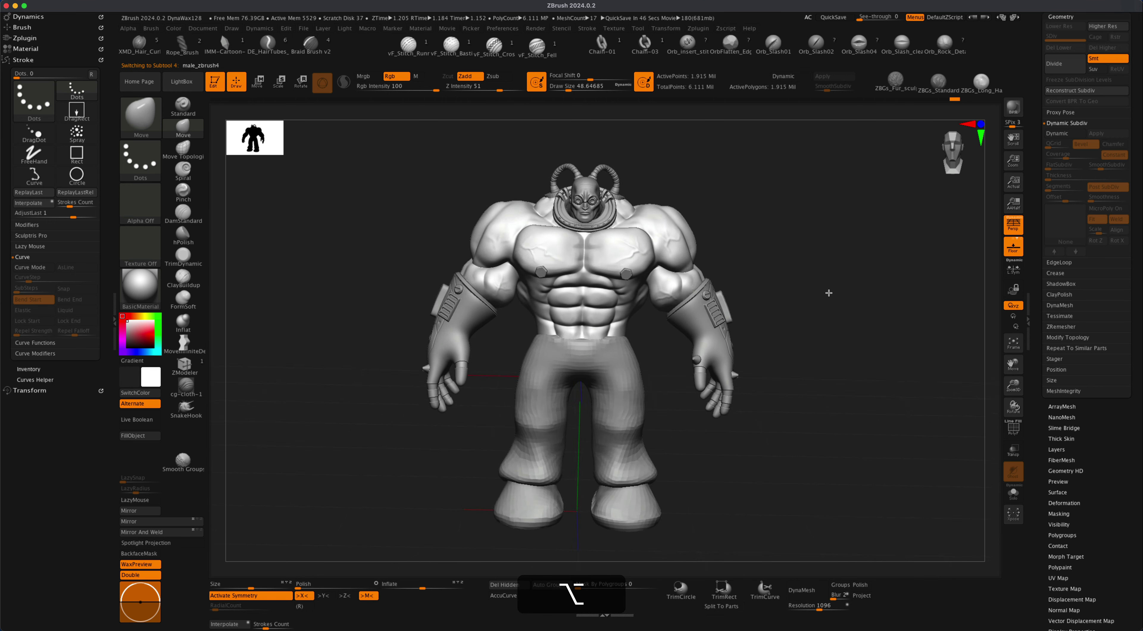
mouse_move(721, 207)
mouse_down()
mouse_move(752, 203)
mouse_move(668, 320)
mouse_up()
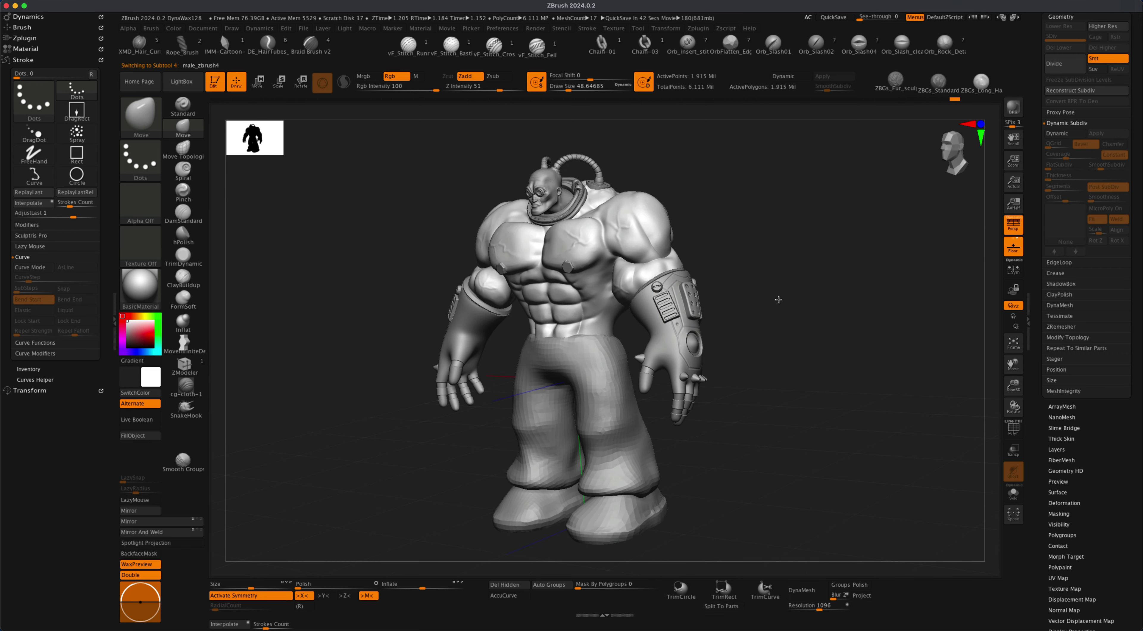
mouse_move(778, 300)
mouse_down()
mouse_move(812, 299)
mouse_move(778, 300)
mouse_move(797, 323)
mouse_up()
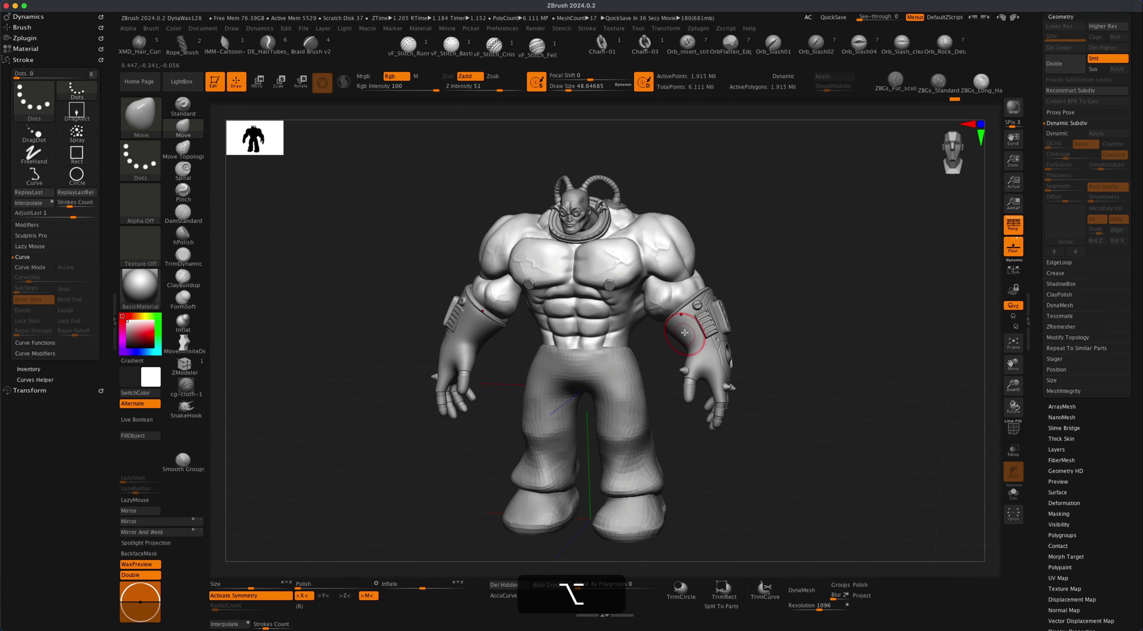
drag(499, 369, 486, 344)
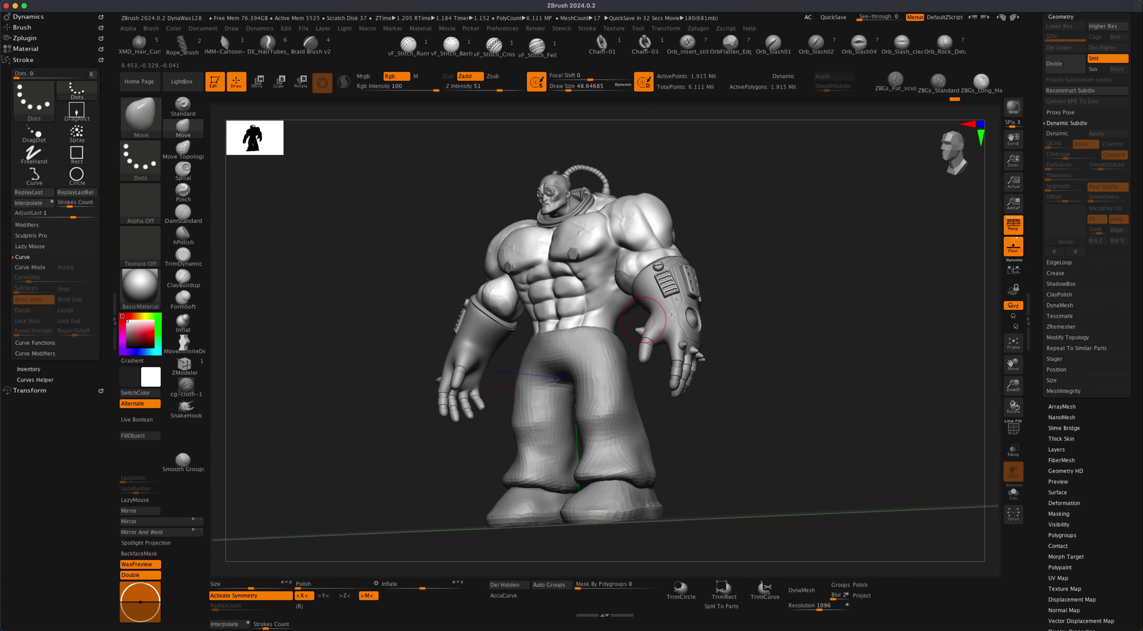
right_drag(671, 315, 850, 313)
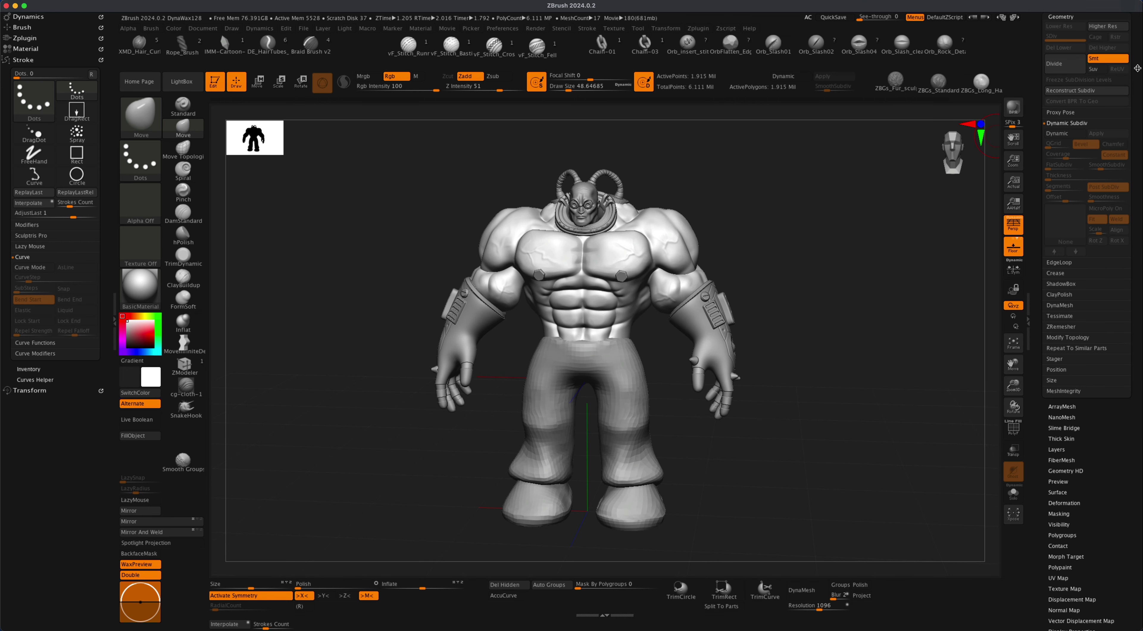
Step: Save the character to disk and switch the display material to BumpViewerMaterial
scroll(1119, 103, up, 5)
scroll(1122, 54, up, 4)
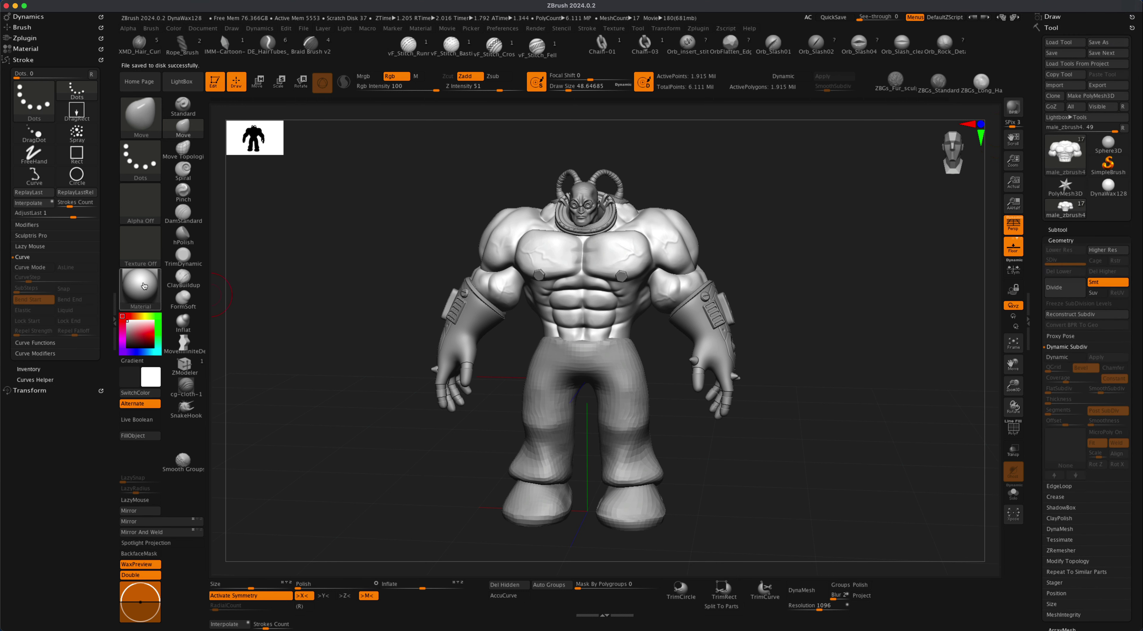
click(139, 309)
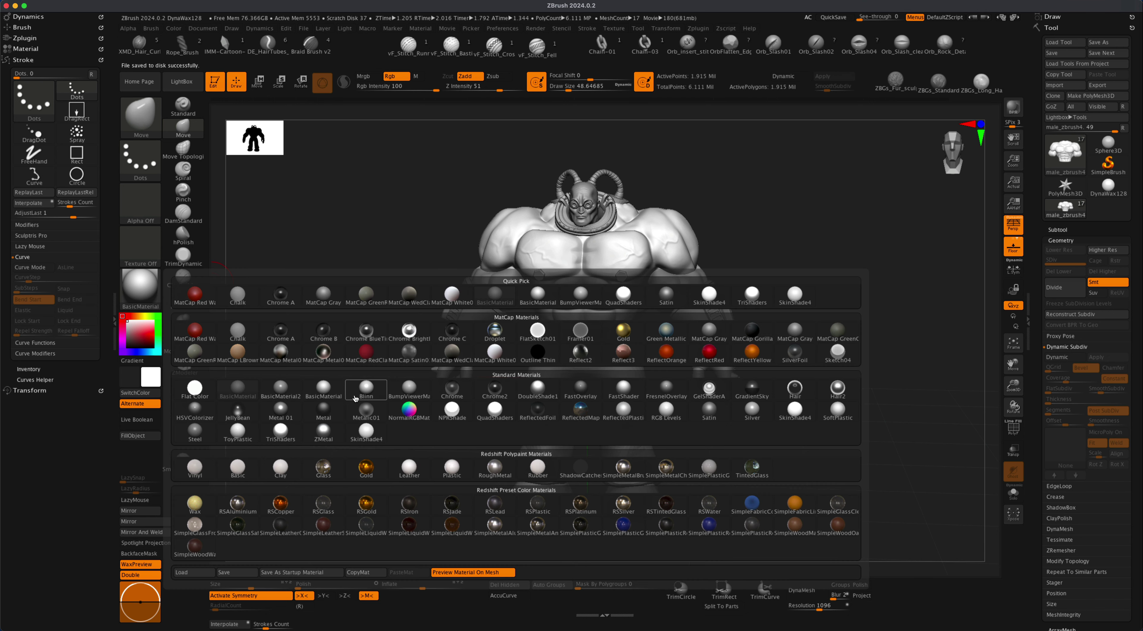
mouse_move(414, 389)
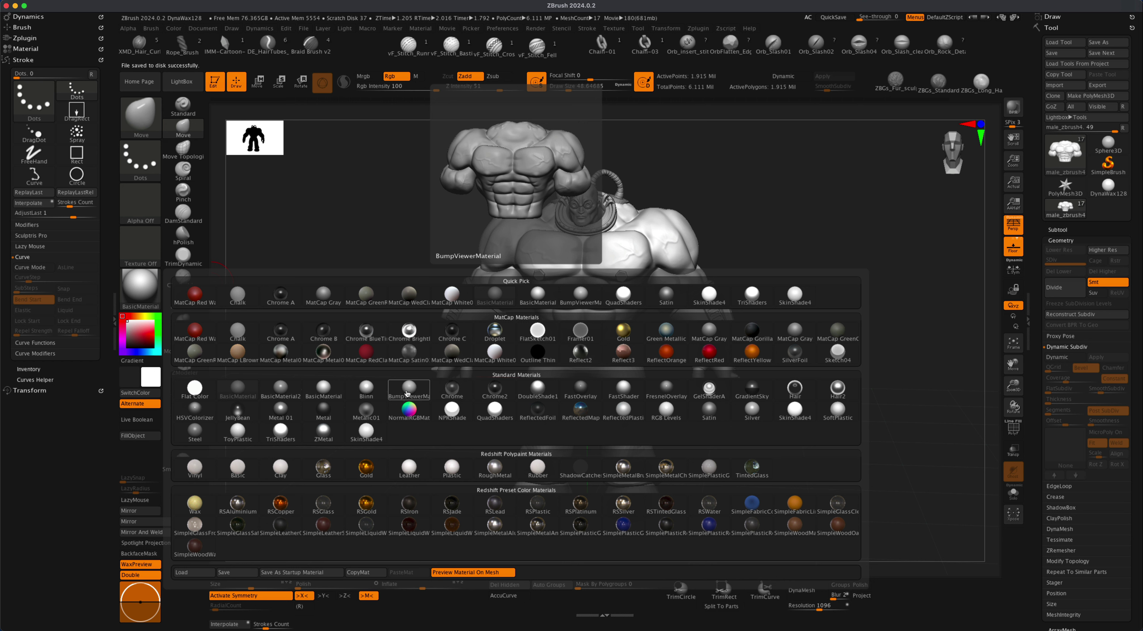
click(411, 388)
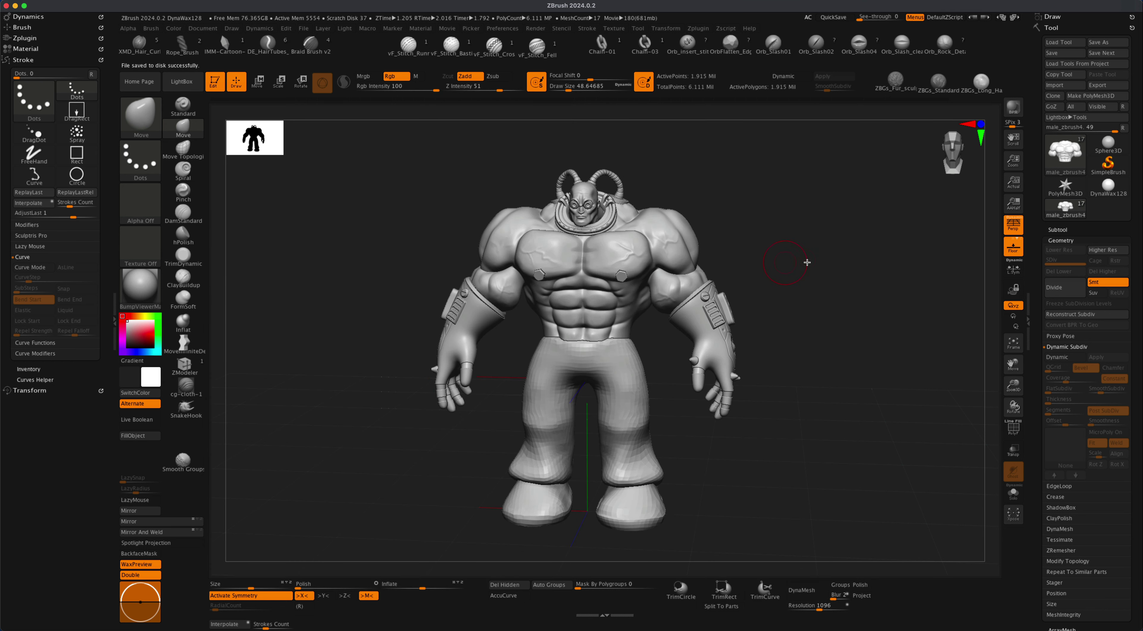
drag(851, 273, 807, 262)
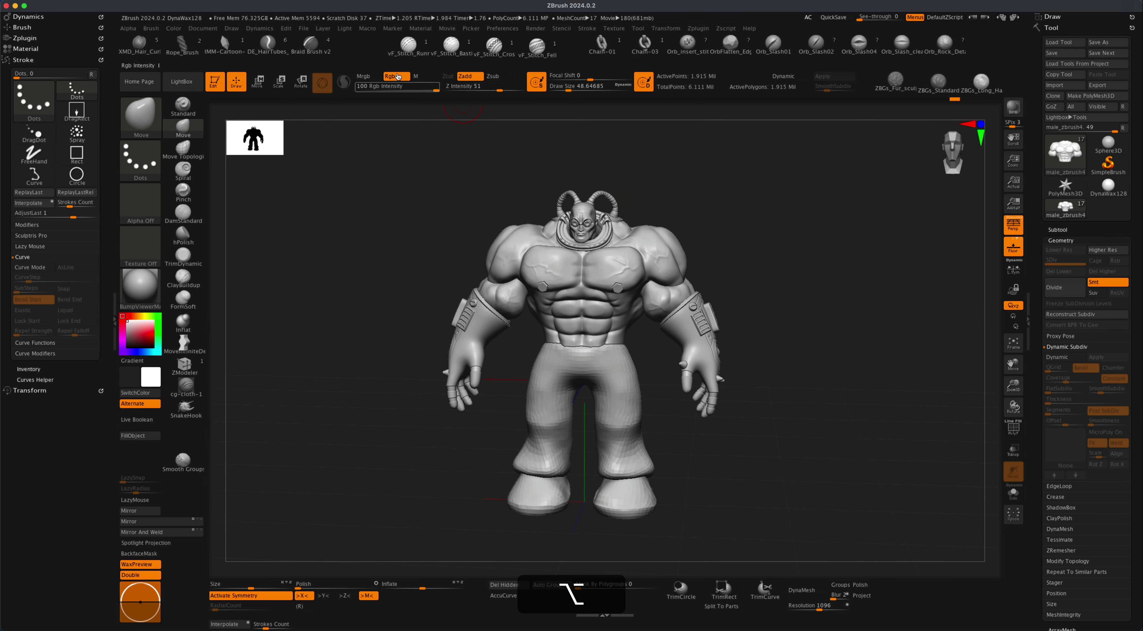
Step: Switch on the second light for the scene
click(348, 28)
click(426, 74)
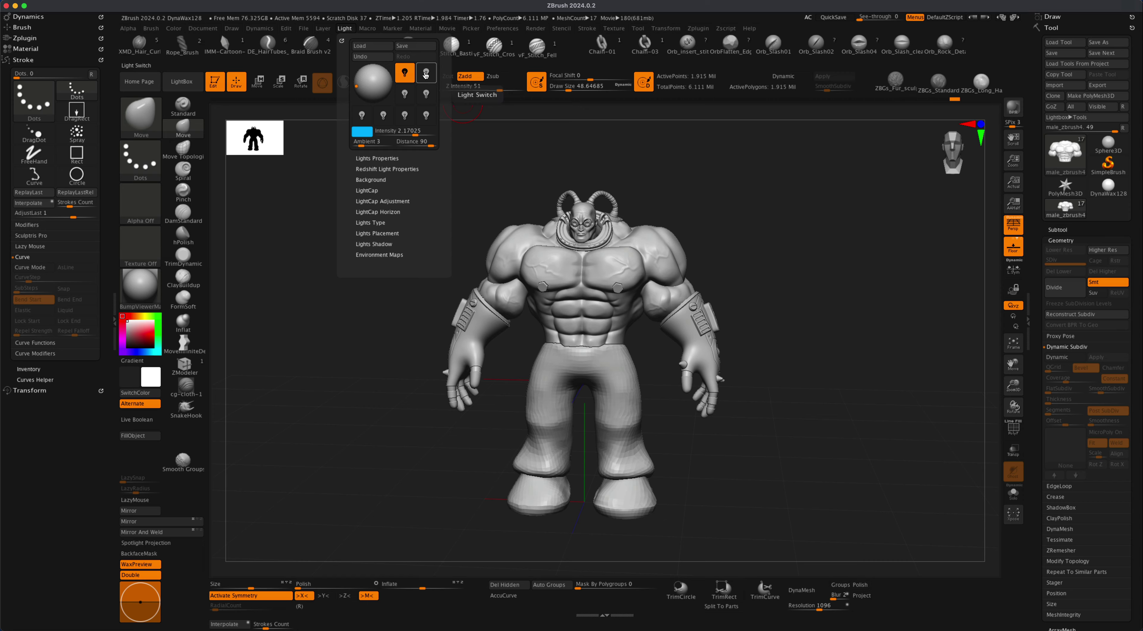